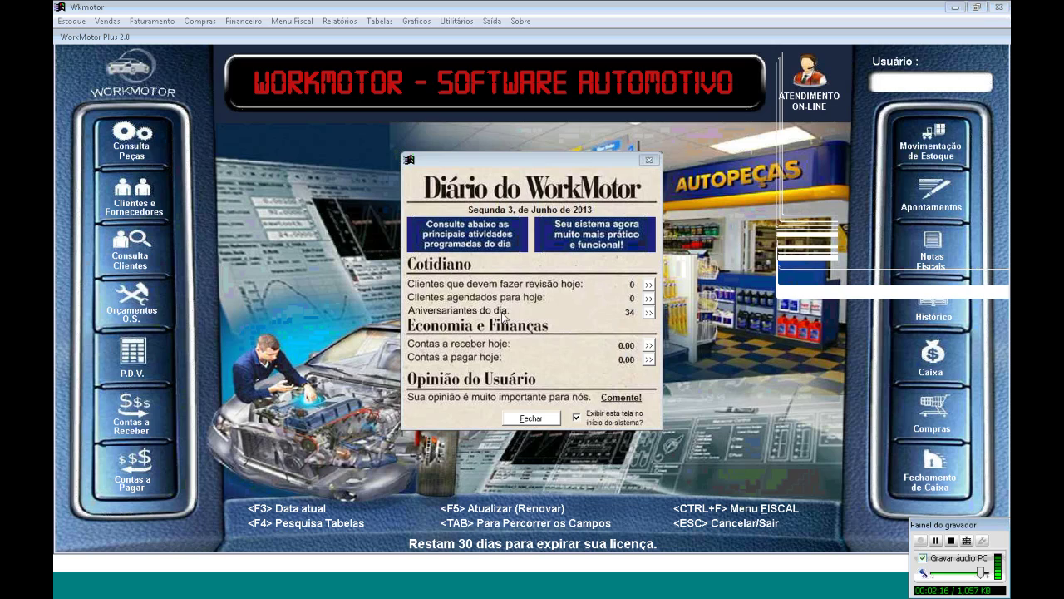
# Dismiss the Diário do WorkMotor summary and open the Orçamentos O.S. form
pyautogui.click(547, 423)
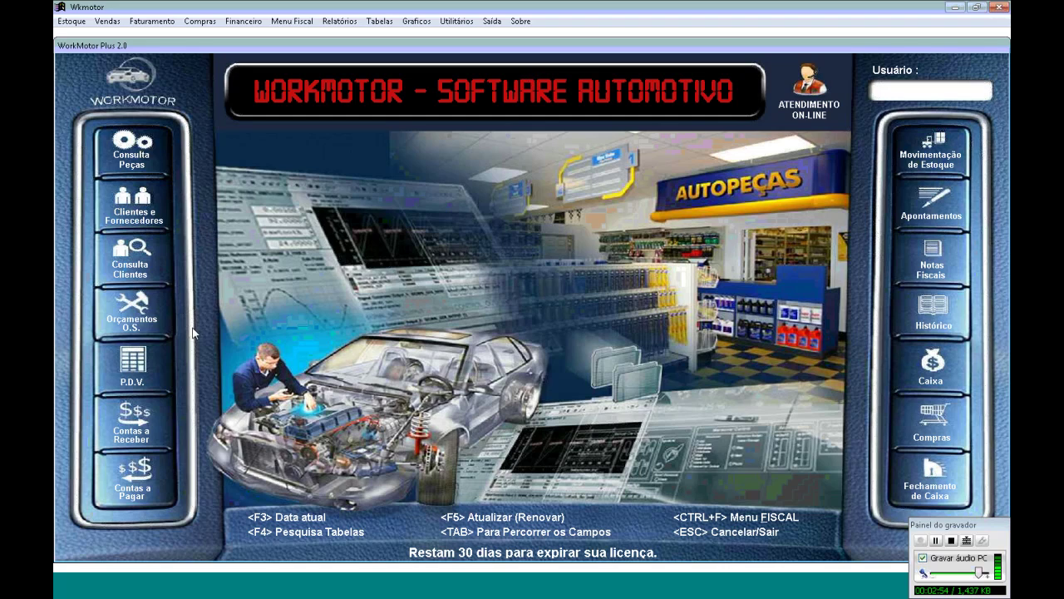
pyautogui.click(135, 311)
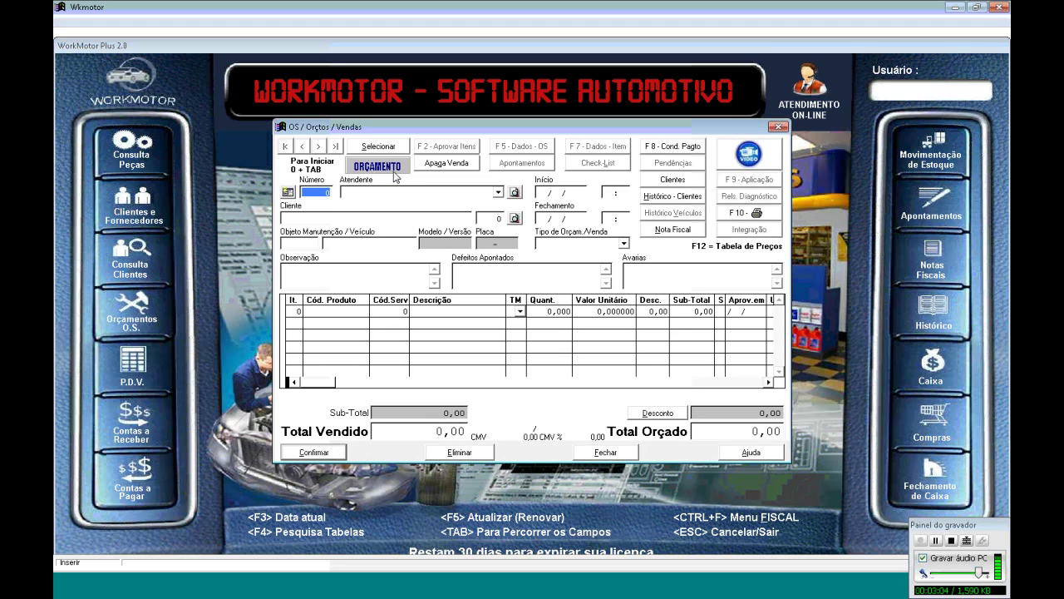
# Browse the Lista de Seleção VENDAS orders and view the Tipo de Ord. Serv. filter options
pyautogui.click(379, 147)
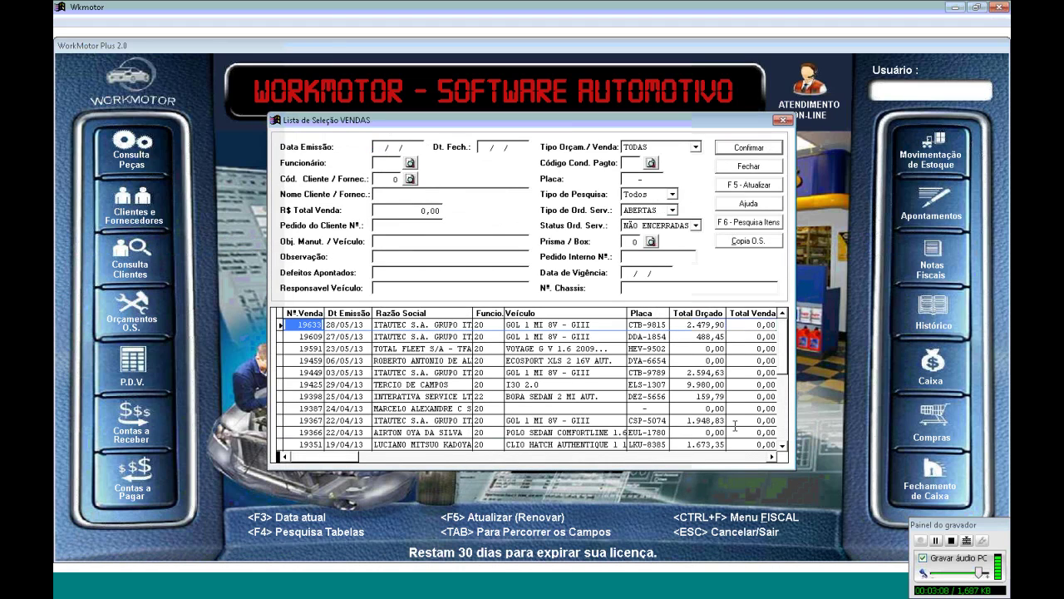
pyautogui.scroll(-7, 762, 456)
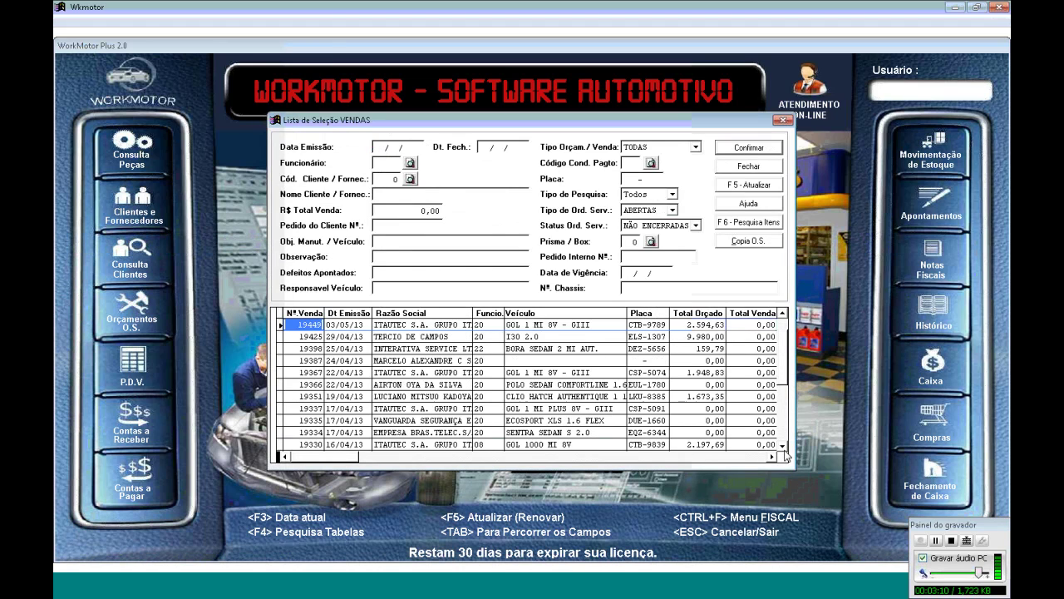
pyautogui.scroll(-13, 787, 456)
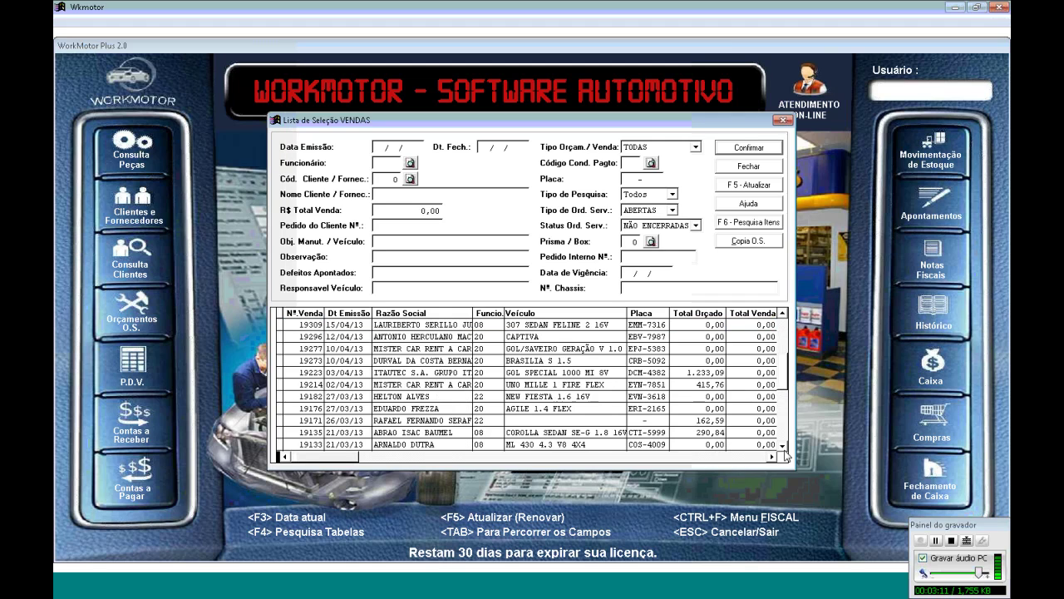
pyautogui.scroll(8, 786, 455)
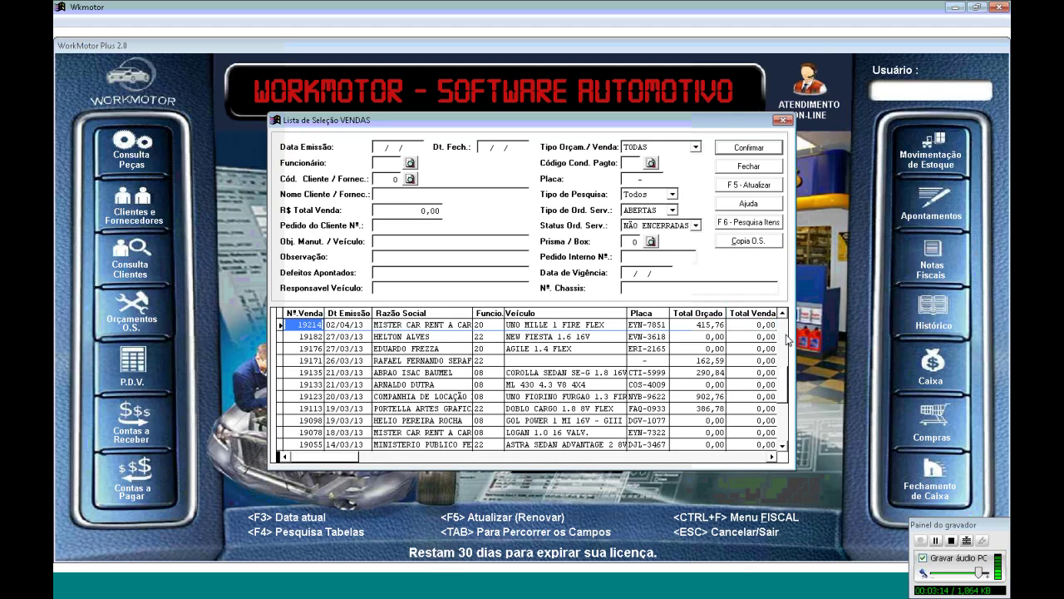
pyautogui.scroll(10, 786, 331)
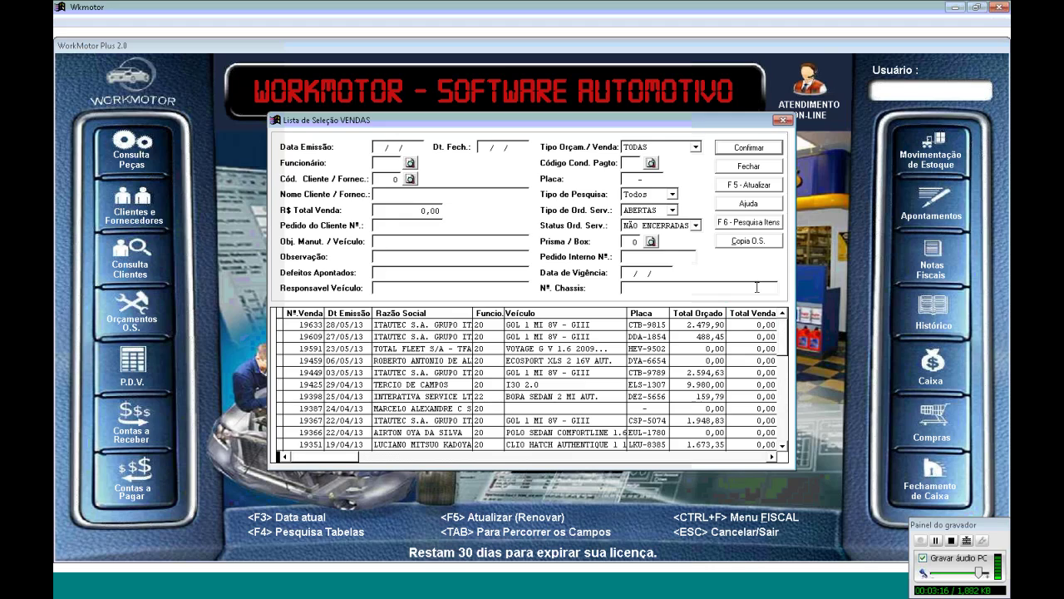
pyautogui.click(674, 210)
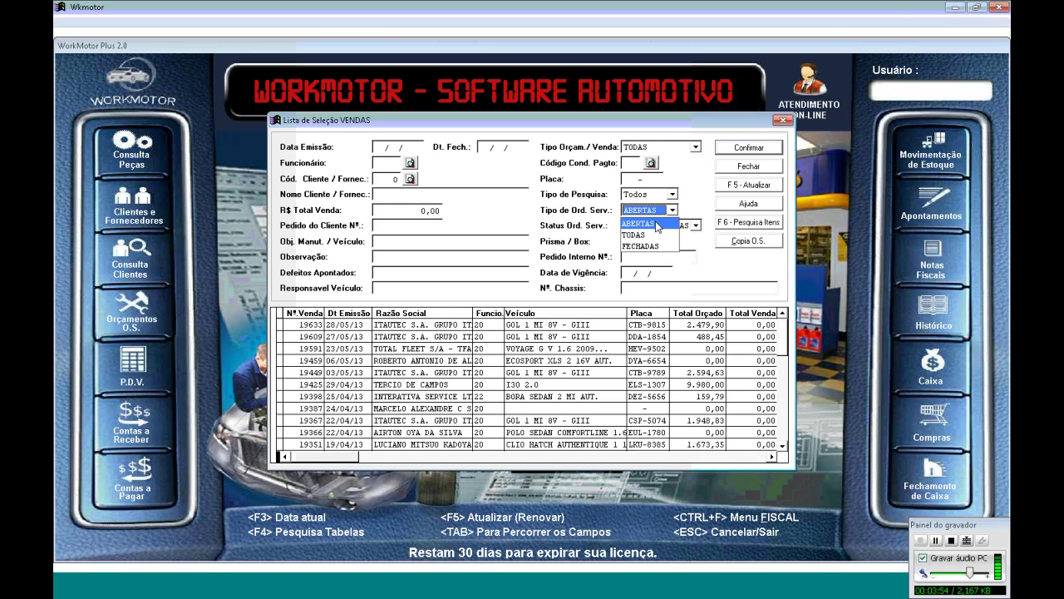
# Filter the sales list to FECHADAS orders, refresh and review them, then close the list
pyautogui.click(657, 224)
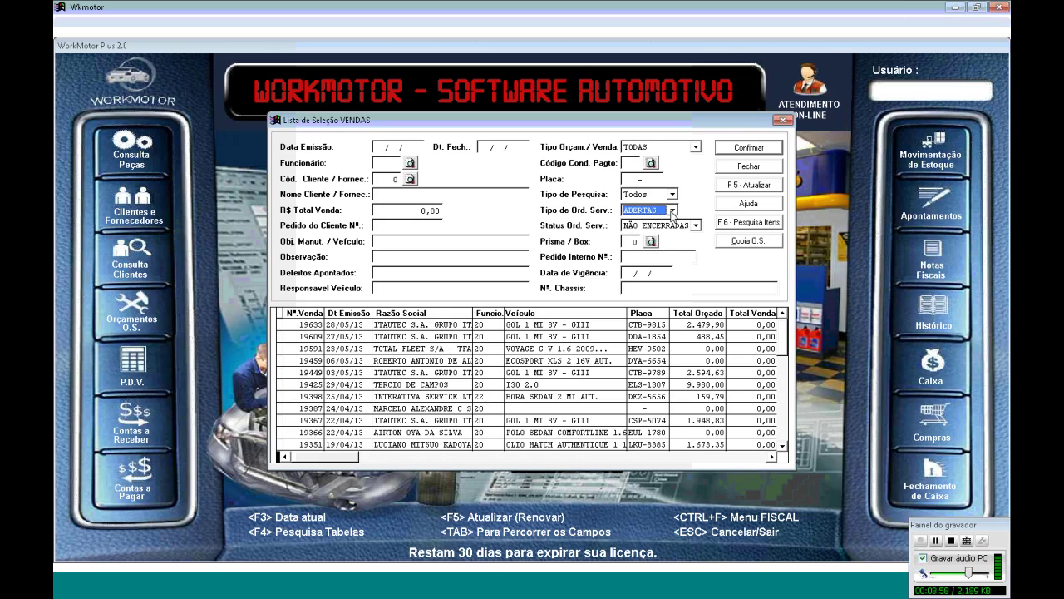
pyautogui.click(672, 210)
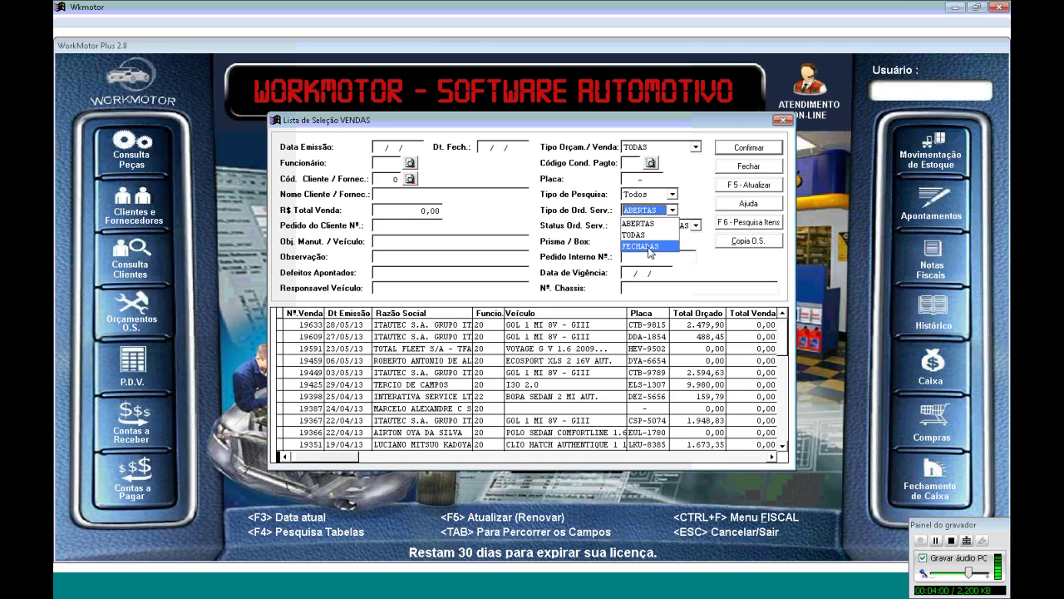
pyautogui.click(648, 247)
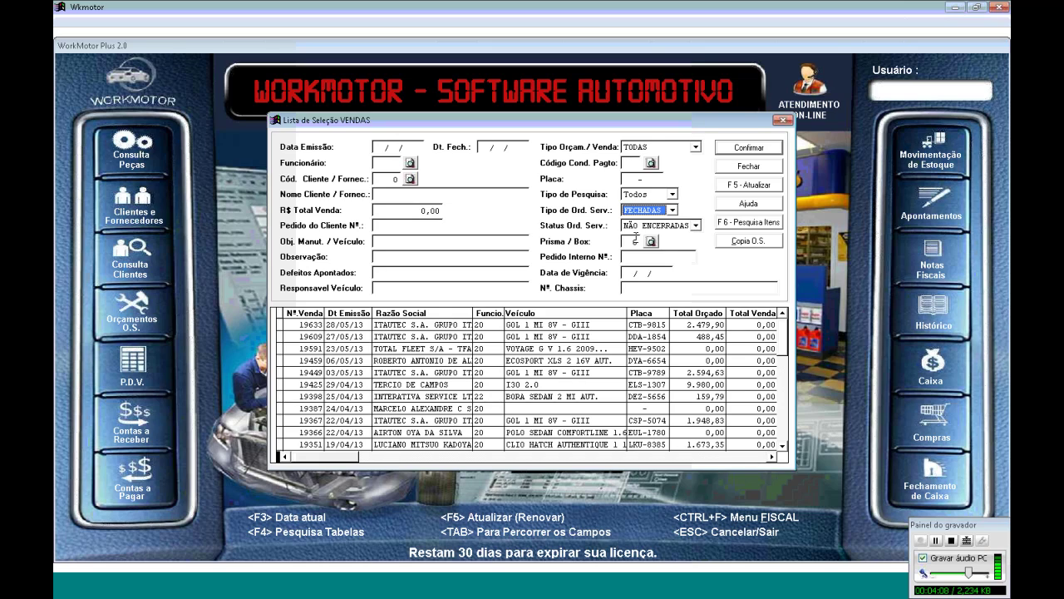
pyautogui.click(672, 209)
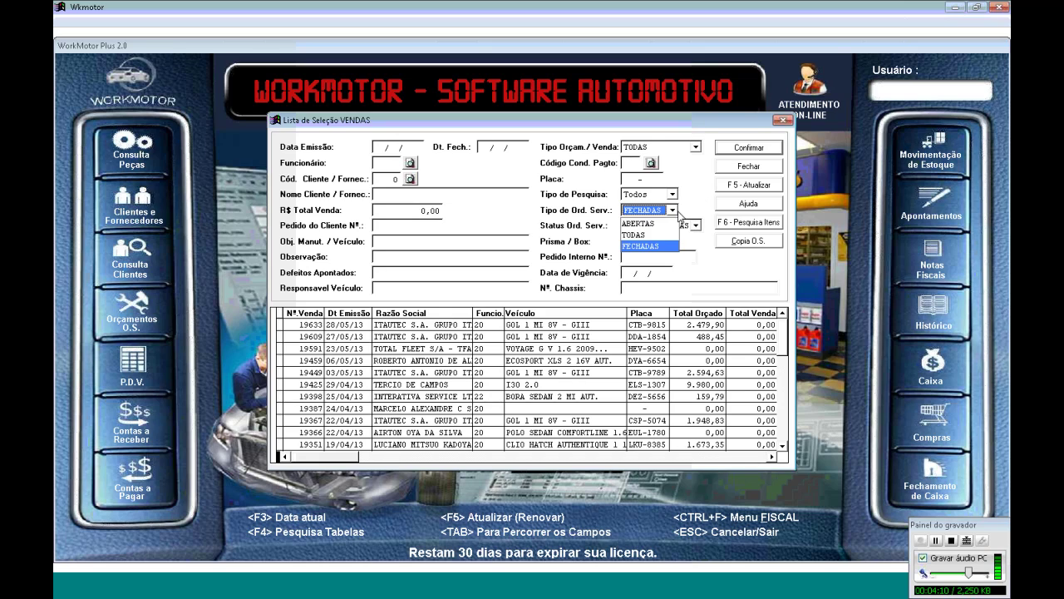
pyautogui.click(647, 247)
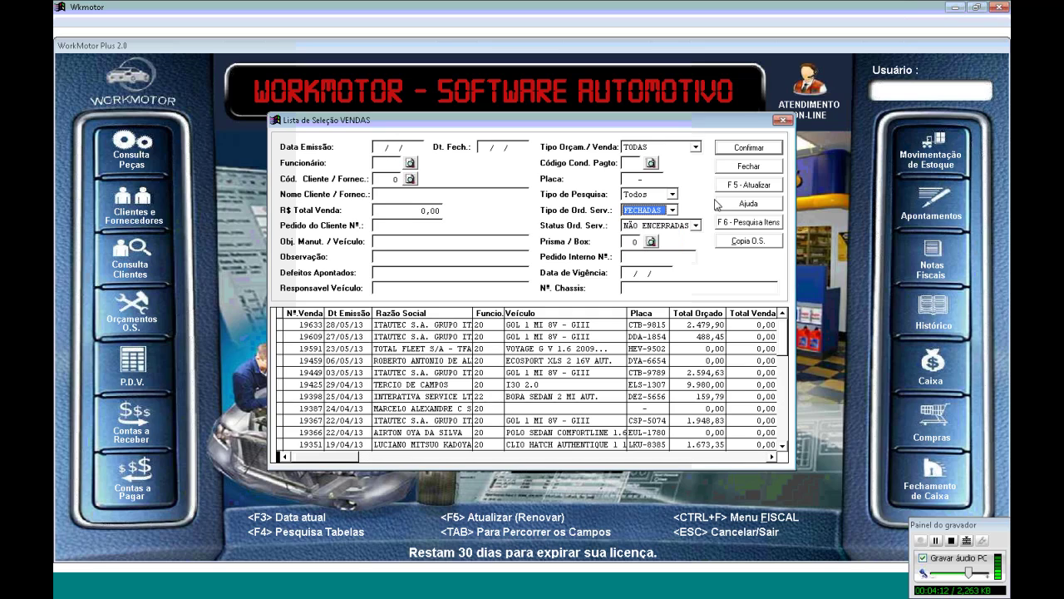
pyautogui.click(749, 187)
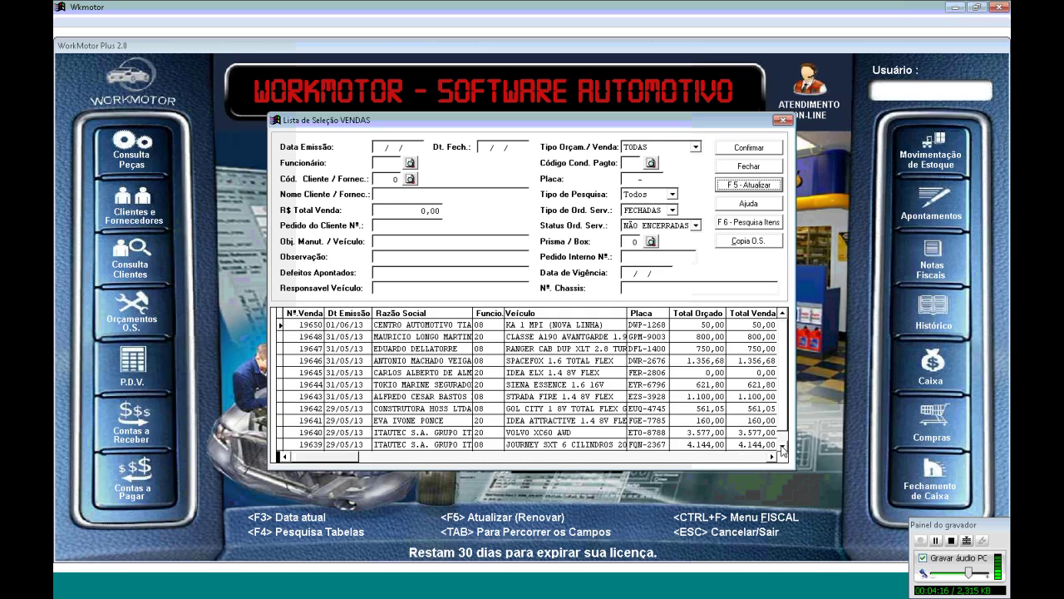
pyautogui.scroll(-2, 779, 454)
pyautogui.click(759, 169)
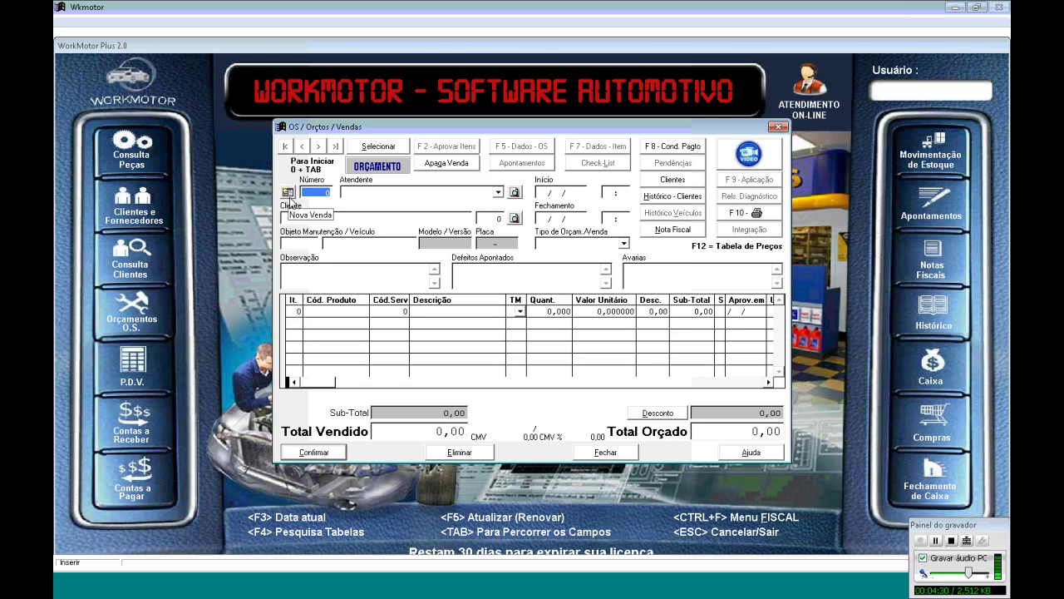
# Start new order 19651 and assign an attendant from the Atendente list
pyautogui.click(288, 193)
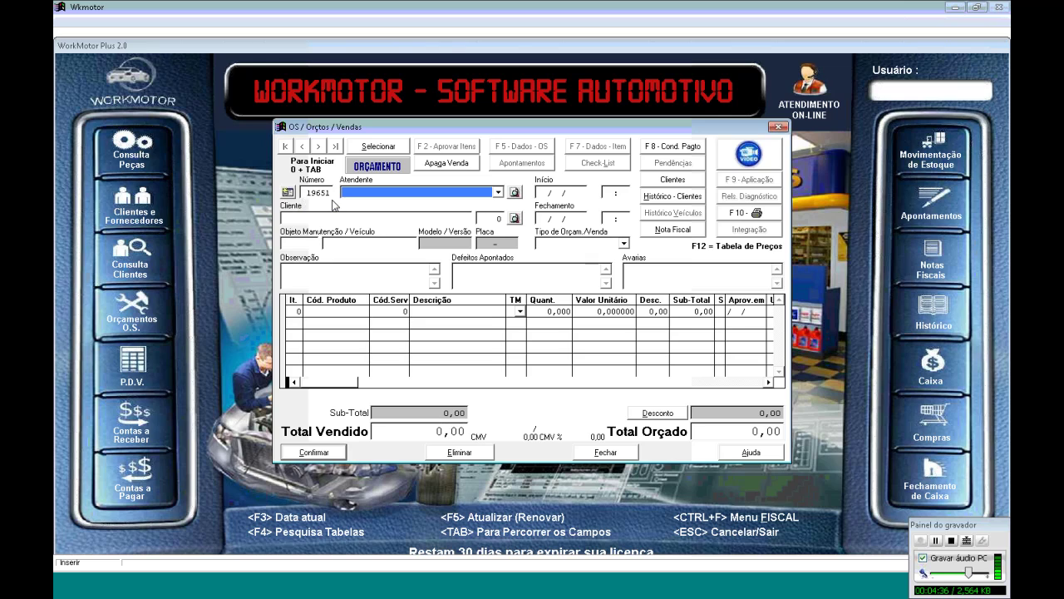
pyautogui.click(497, 193)
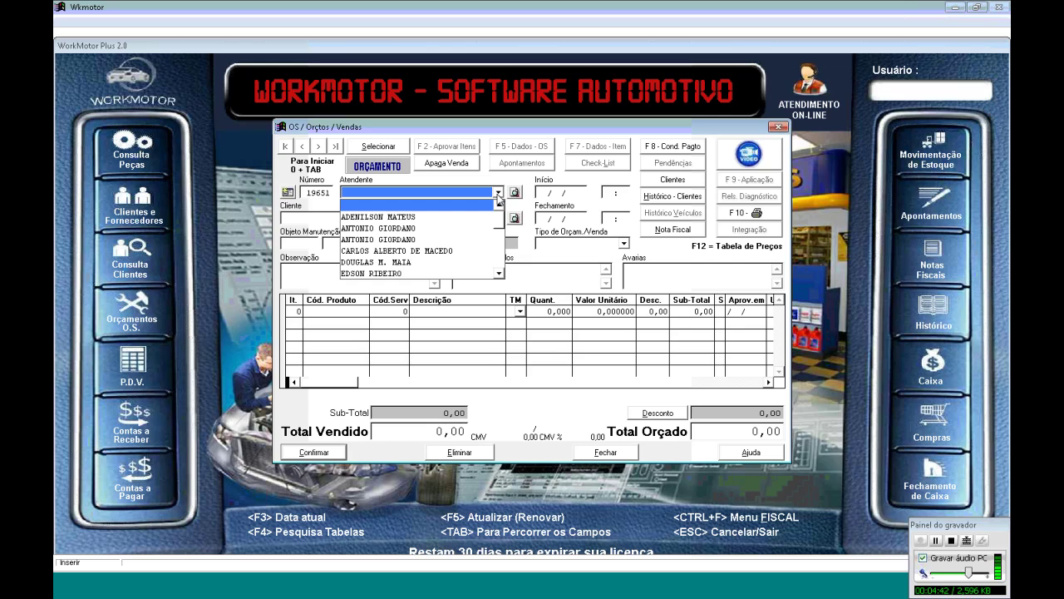
pyautogui.click(499, 272)
pyautogui.scroll(-6, 500, 272)
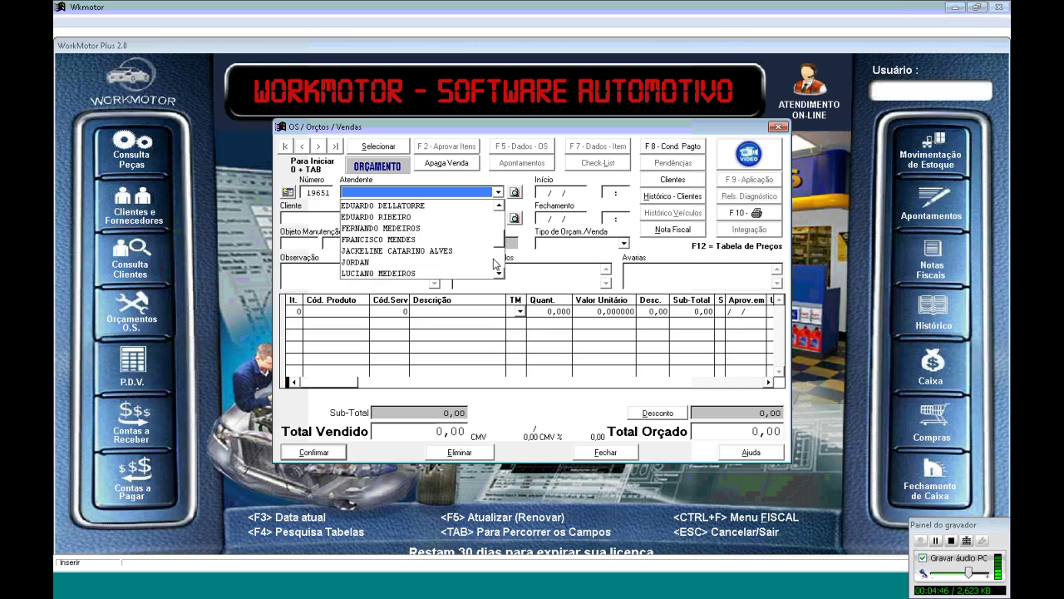
pyautogui.click(470, 205)
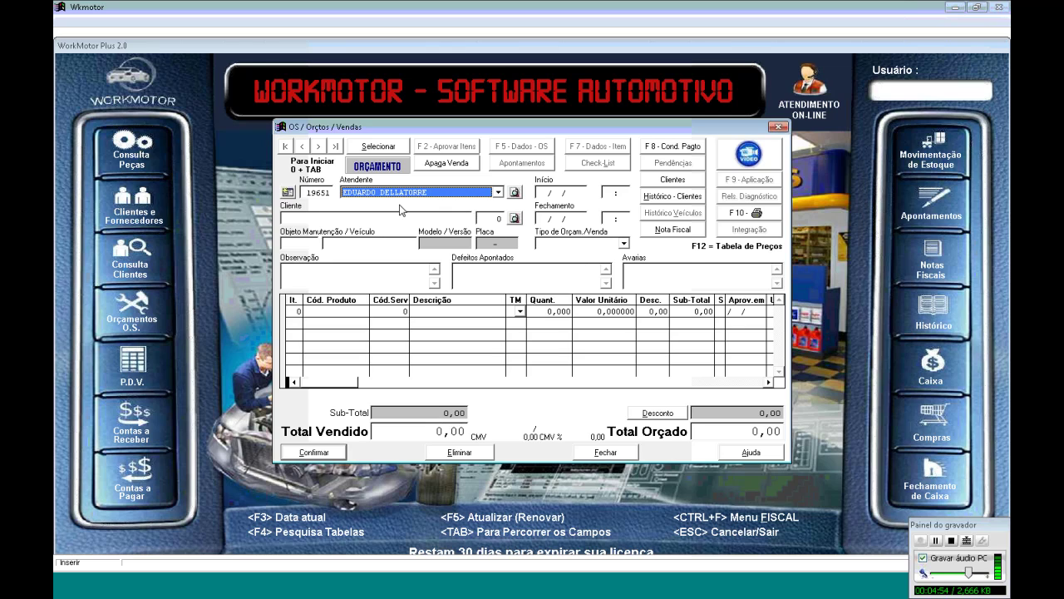
pyautogui.press('Tab')
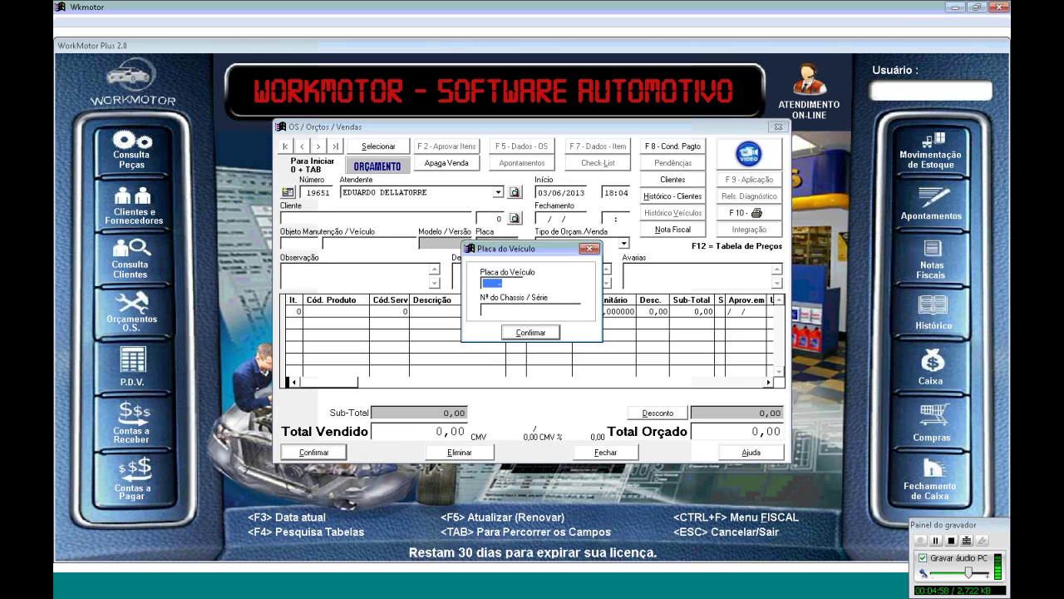
pyautogui.write('DCX1644')
pyautogui.press('Return')
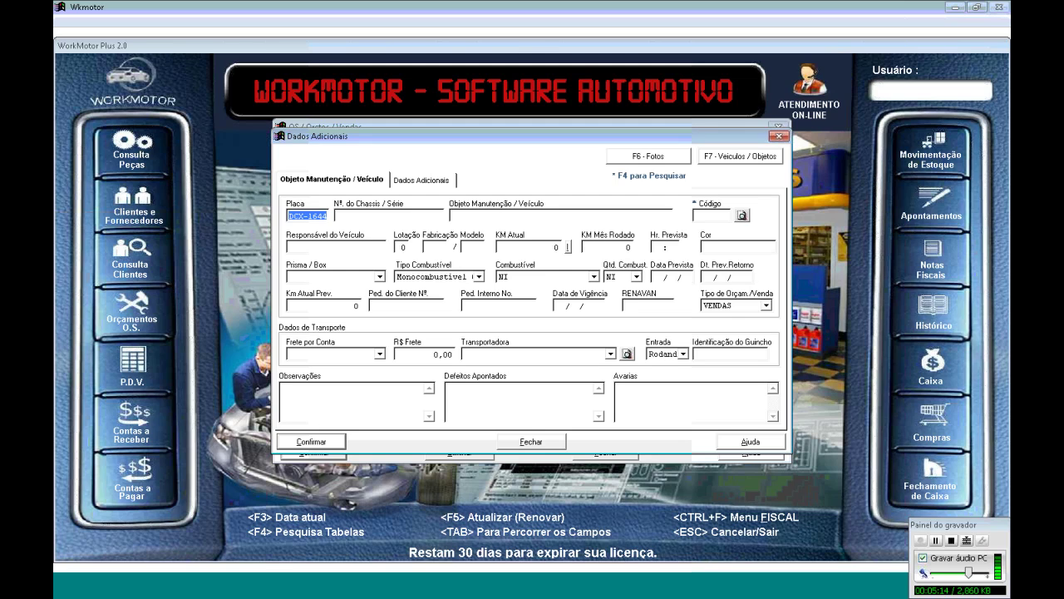
# Search the vehicle catalogue for FUSION and select FUSION SEDAN SEL 2.3 16V, code 33006
pyautogui.press('Tab')
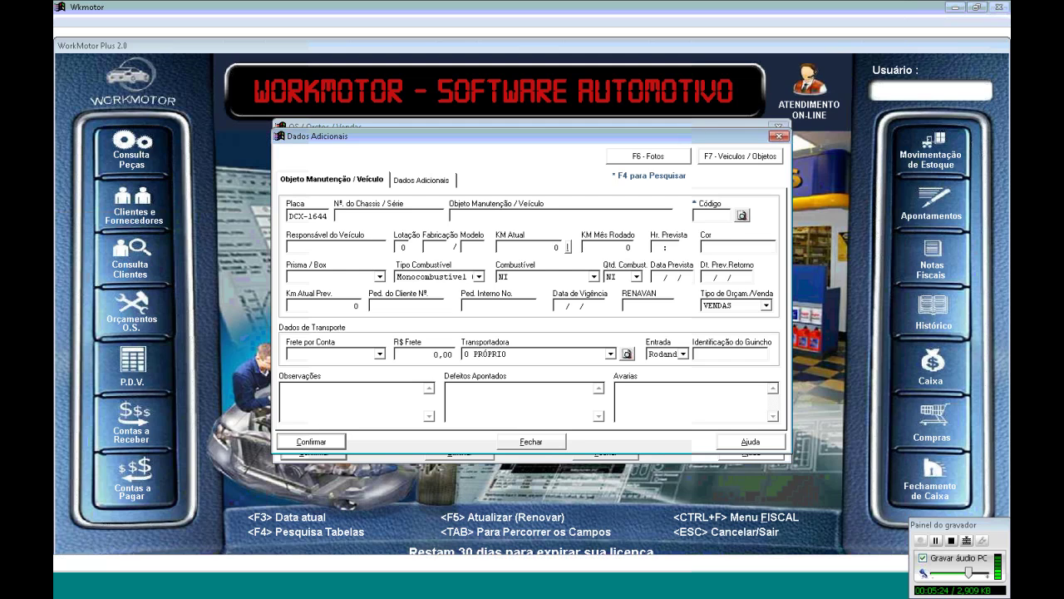
pyautogui.press('F7')
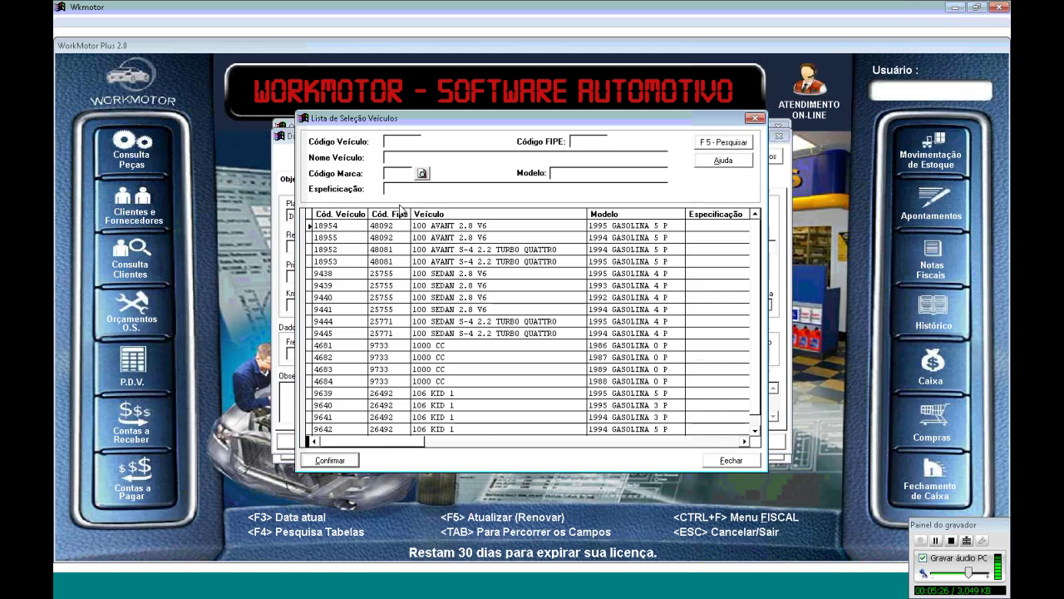
pyautogui.write('tU')
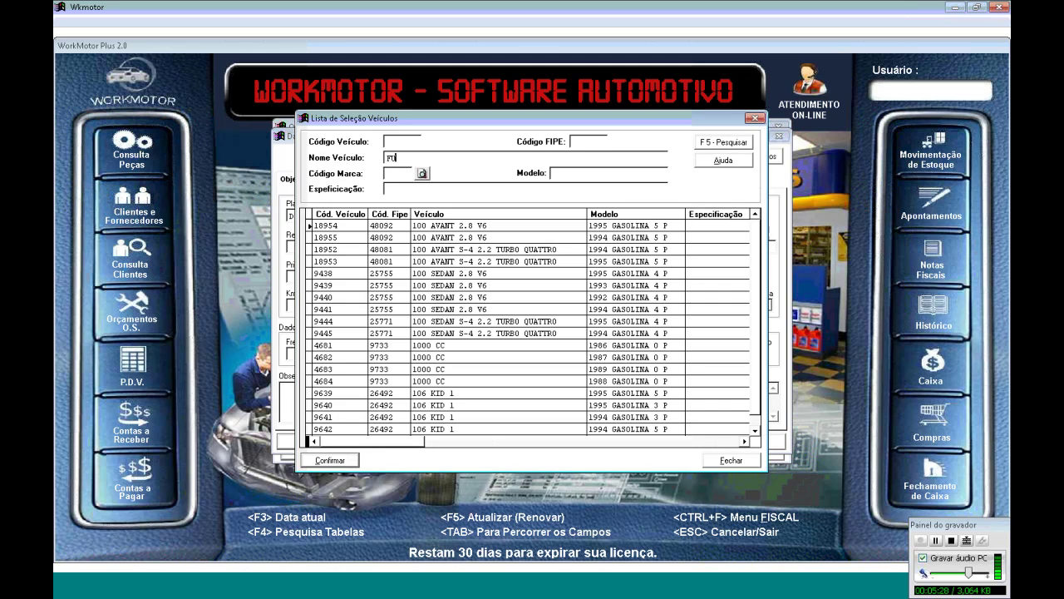
pyautogui.write('SIN')
pyautogui.write('N')
pyautogui.press('F5')
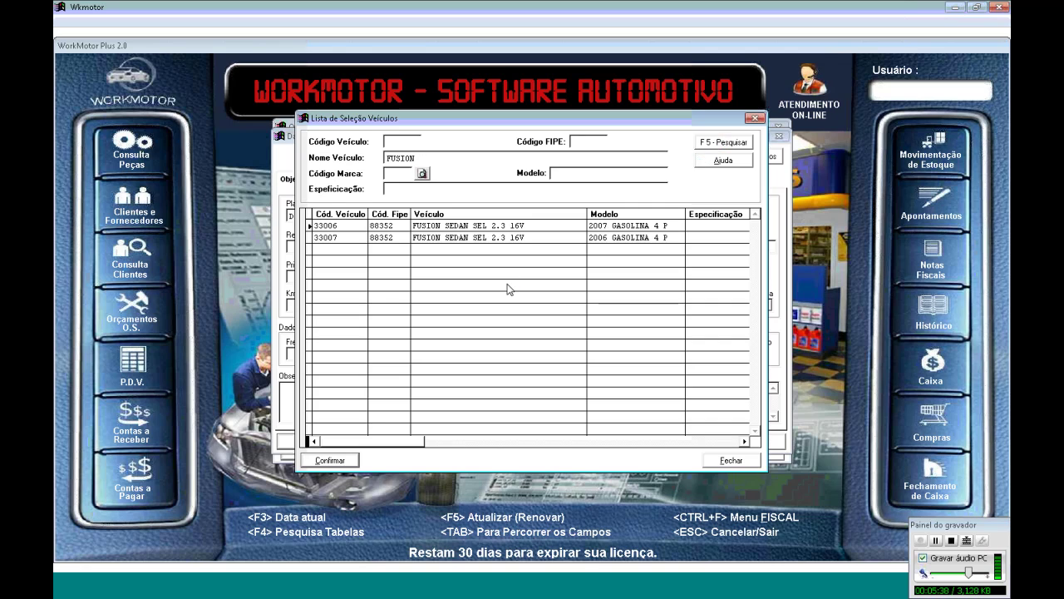
pyautogui.click(529, 225)
pyautogui.doubleClick(528, 225)
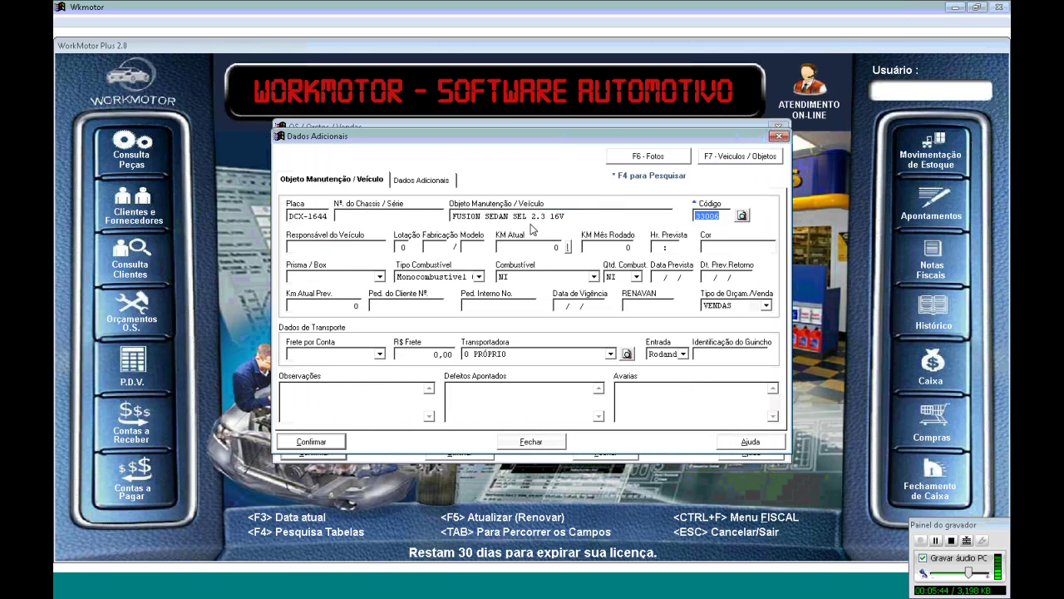
# Enter the responsible person's name, capacity 5, year 2008 / 2008 and mileage 156000
pyautogui.press('Tab')
pyautogui.write('MARCELO')
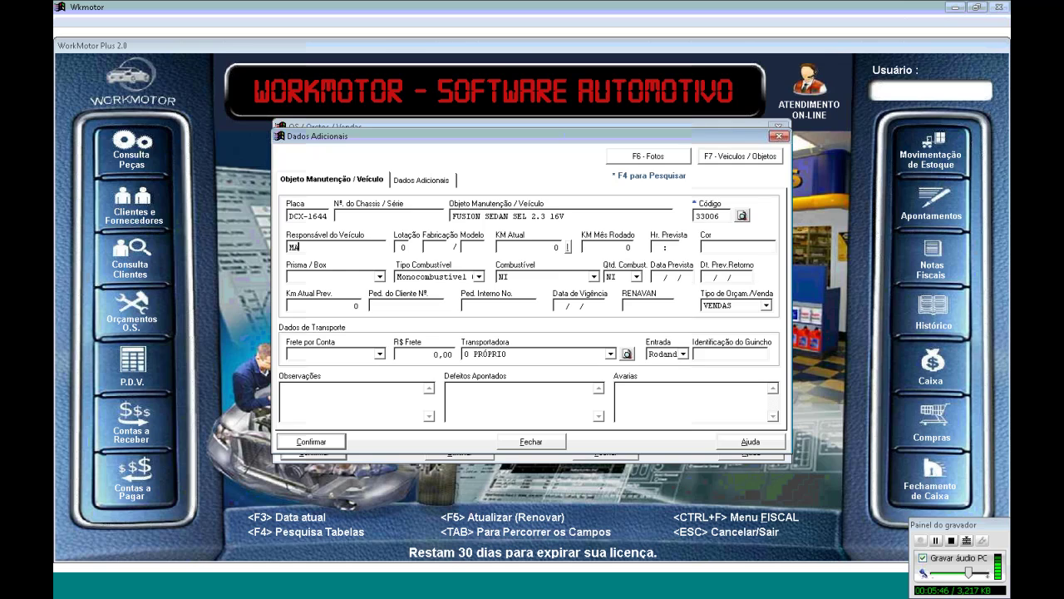
pyautogui.press('Tab')
pyautogui.write('5')
pyautogui.press('Tab')
pyautogui.write('2008 / ')
pyautogui.write('2008')
pyautogui.press('Tab')
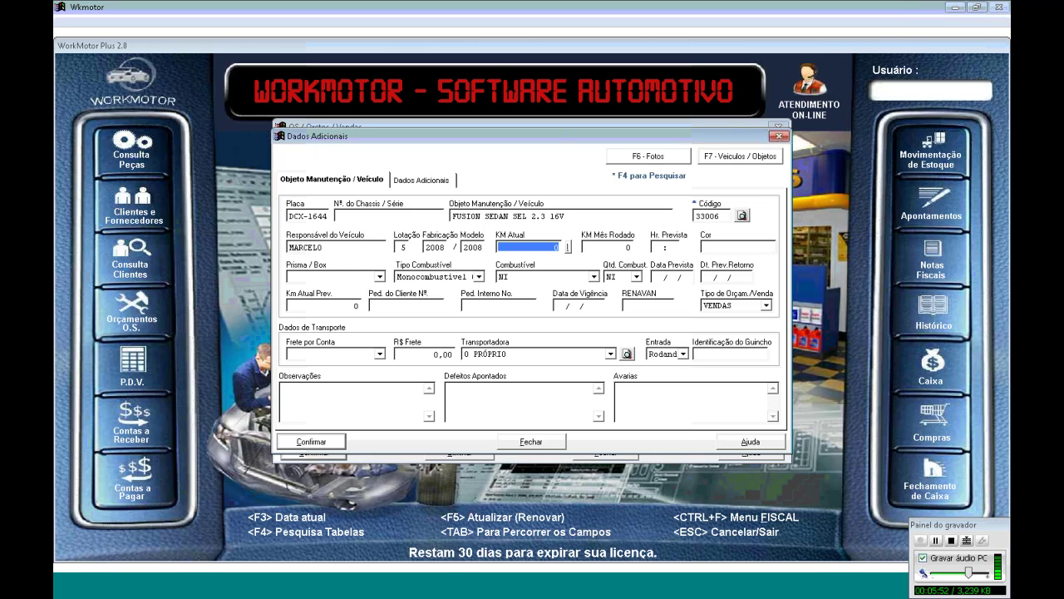
pyautogui.write('156000')
pyautogui.press('Tab')
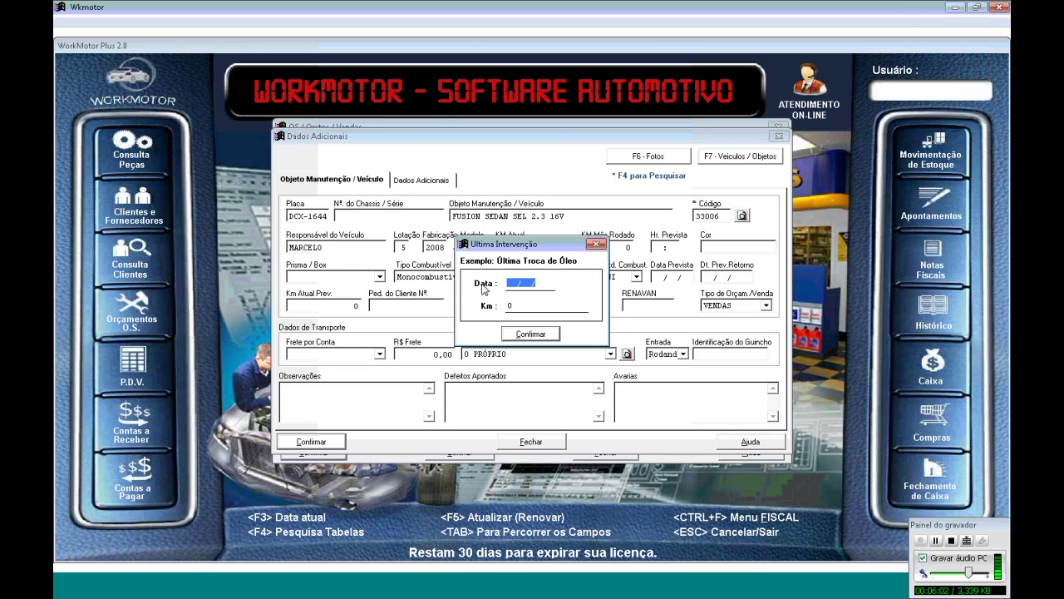
# Record the last oil change as 31/08/2012 at 134000 km
pyautogui.write('31082012')
pyautogui.press('Tab')
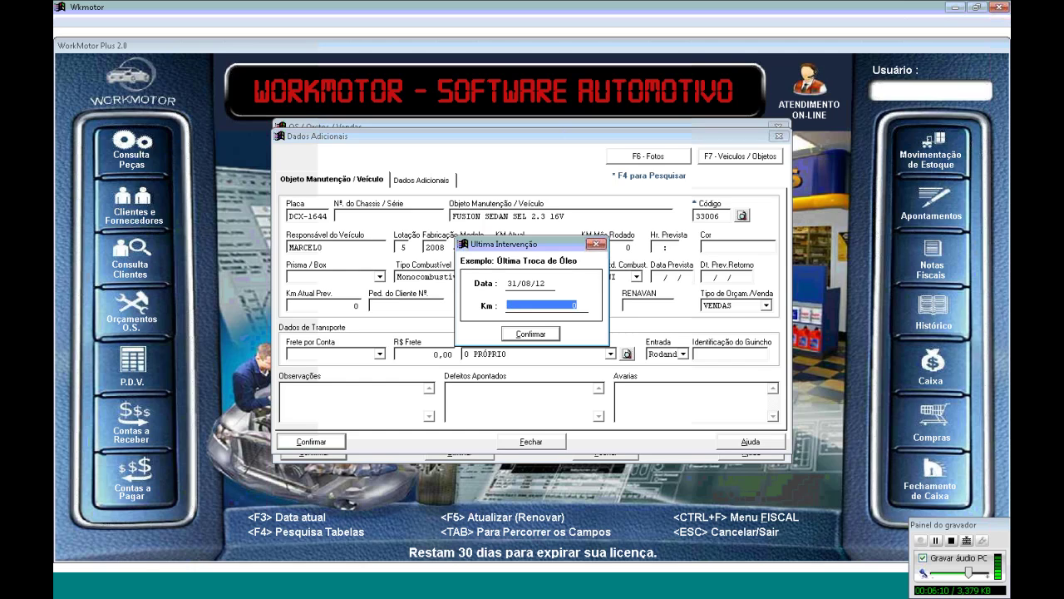
pyautogui.write('134000')
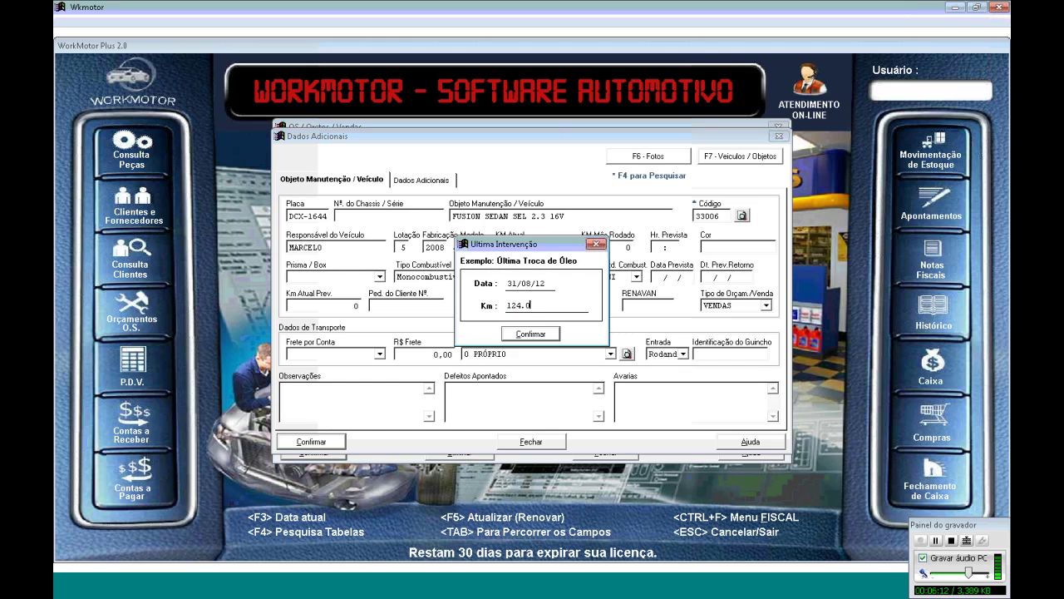
pyautogui.press('Return')
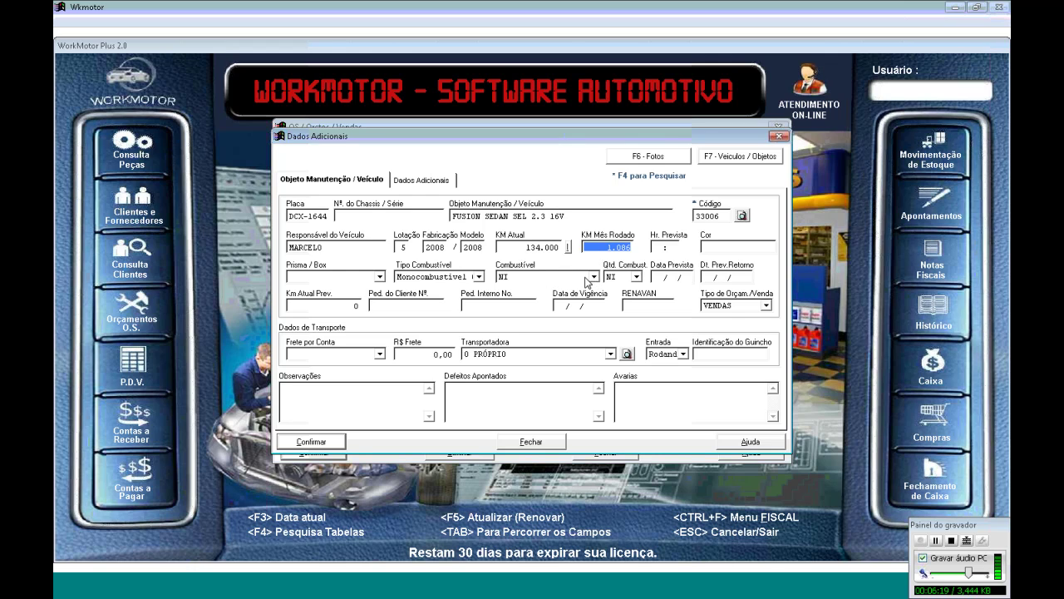
# Set the expected service time to 00:40 and the colour to PRETO
pyautogui.press('Tab')
pyautogui.write('40')
pyautogui.press('BackSpace')
pyautogui.press('BackSpace')
pyautogui.write('04')
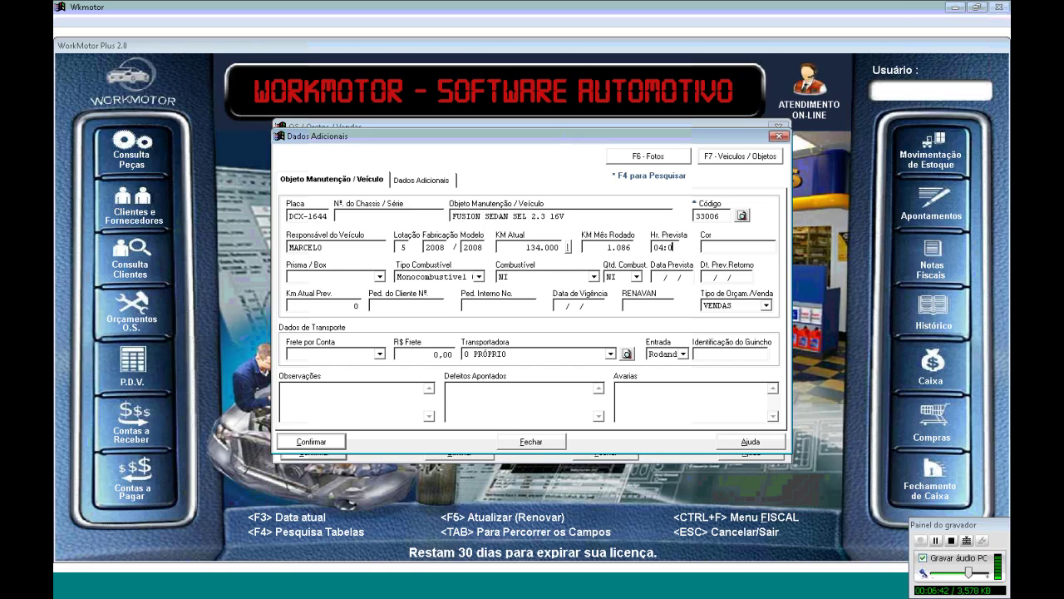
pyautogui.press('BackSpace')
pyautogui.press('BackSpace')
pyautogui.write('0040')
pyautogui.press('Tab')
pyautogui.write('PRETO')
pyautogui.press('Tab')
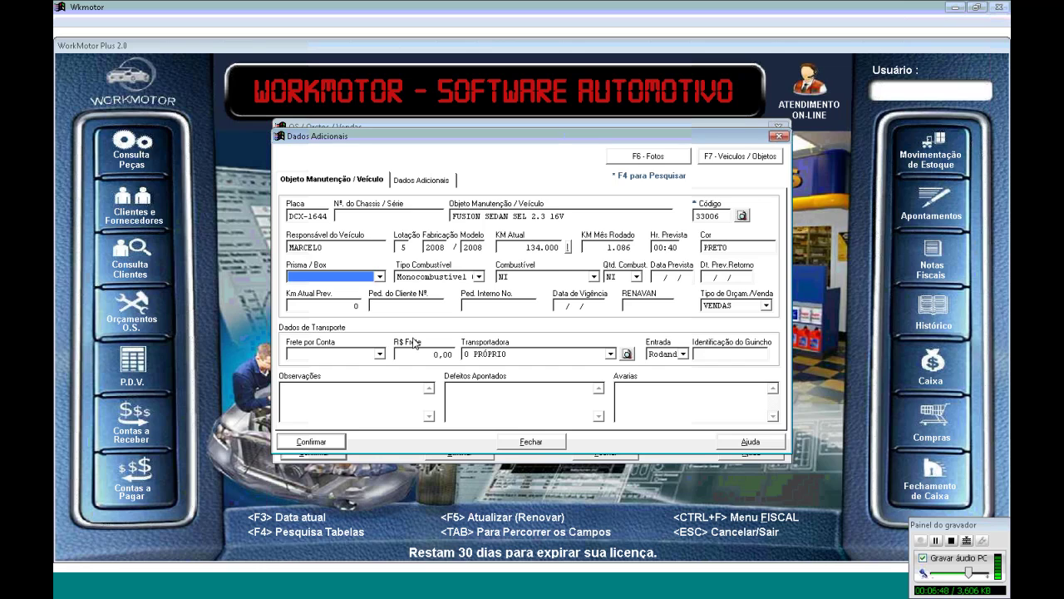
# Assign service bay PRISMA 06 and fuel system Monocombustível Original
pyautogui.click(379, 276)
pyautogui.click(363, 301)
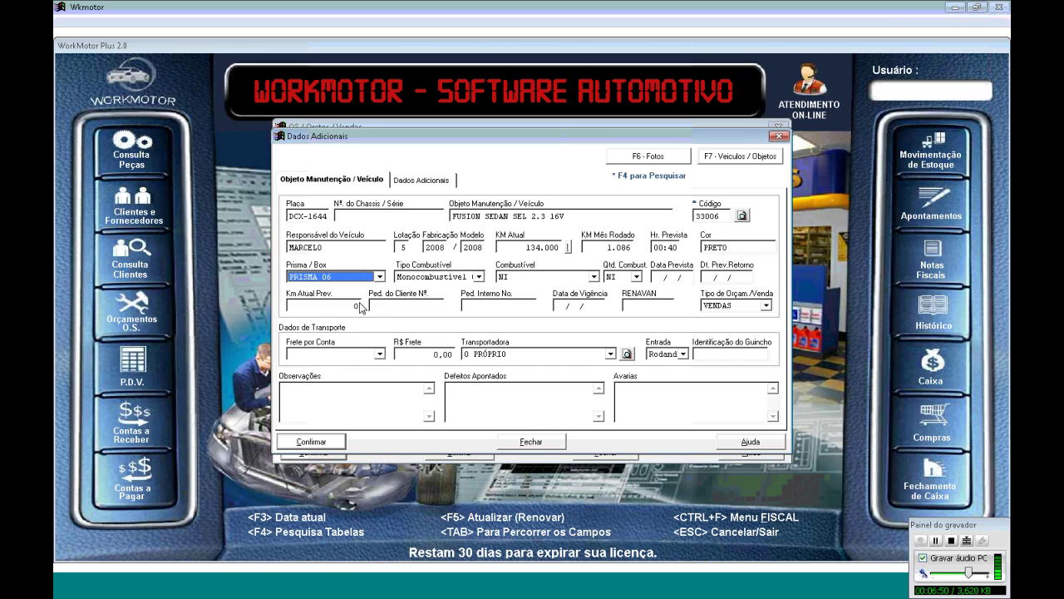
pyautogui.press('Tab')
pyautogui.click(478, 276)
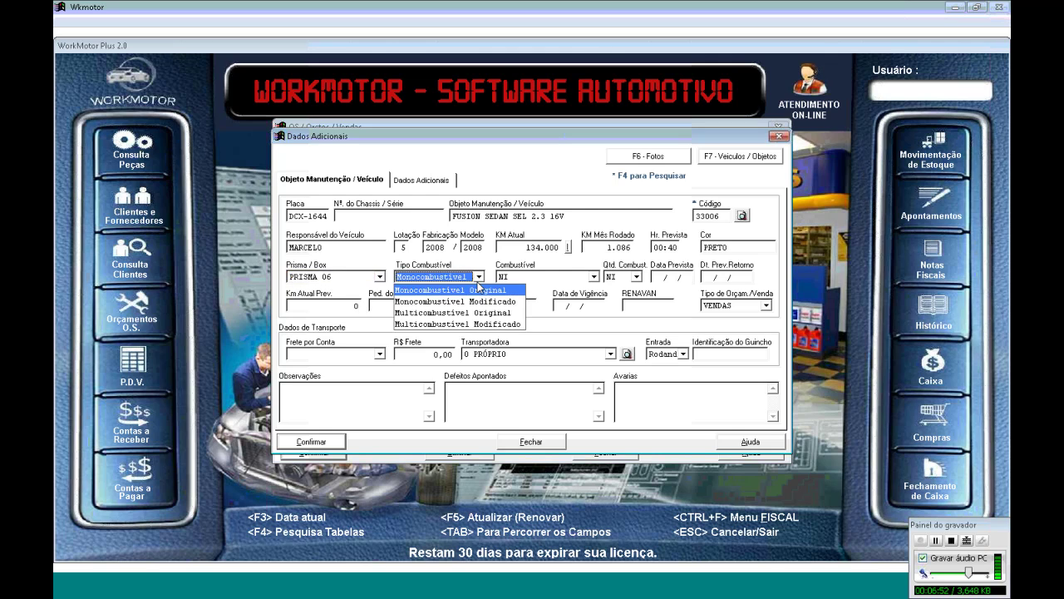
pyautogui.click(497, 301)
pyautogui.press('Tab')
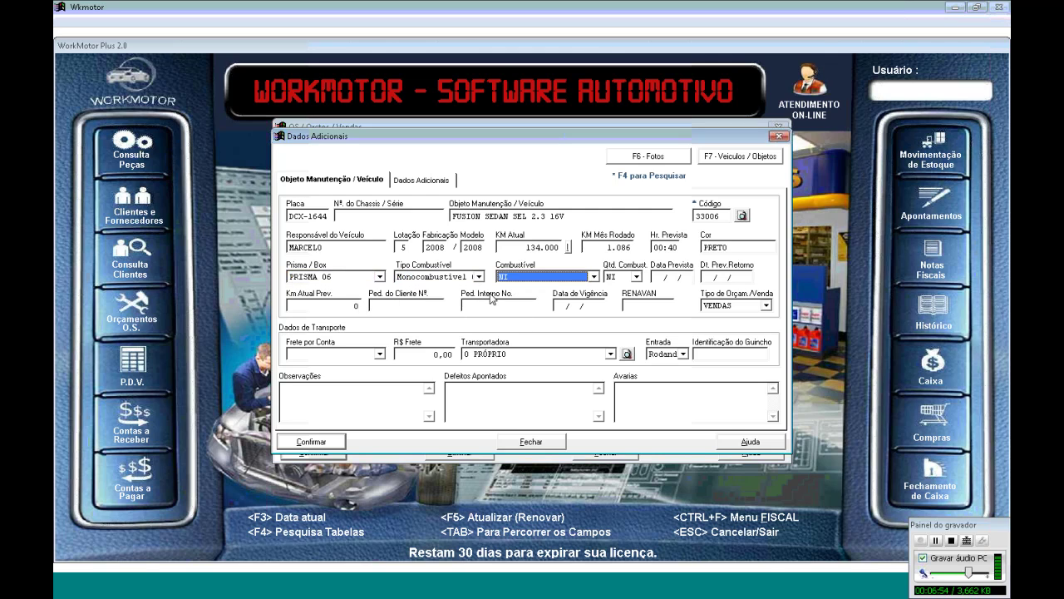
# Set the fuel to Gasolina with a 1/2 tank level
pyautogui.click(592, 276)
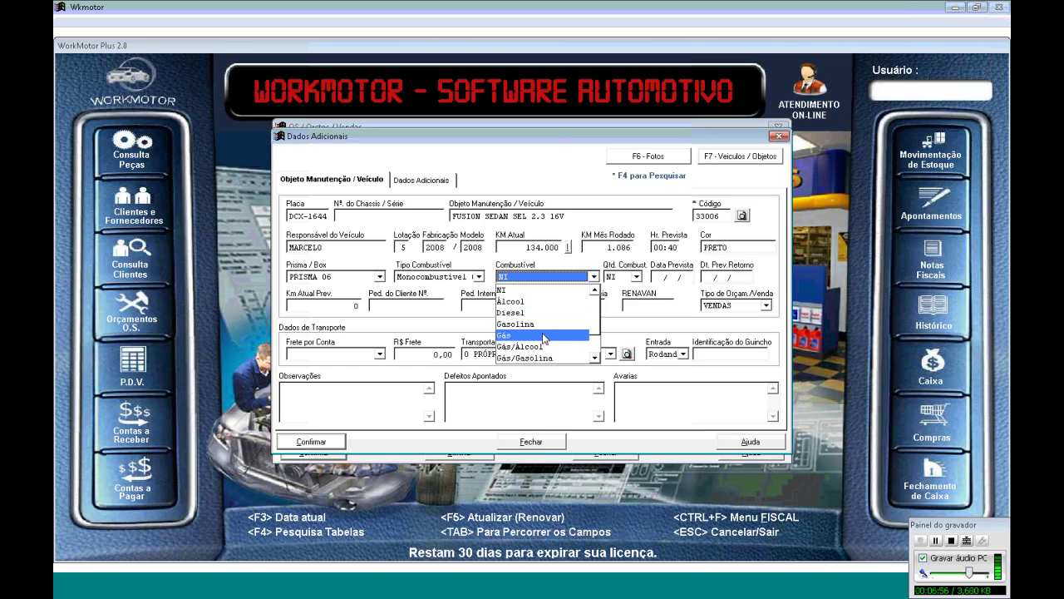
pyautogui.click(556, 289)
pyautogui.press('g')
pyautogui.press('Tab')
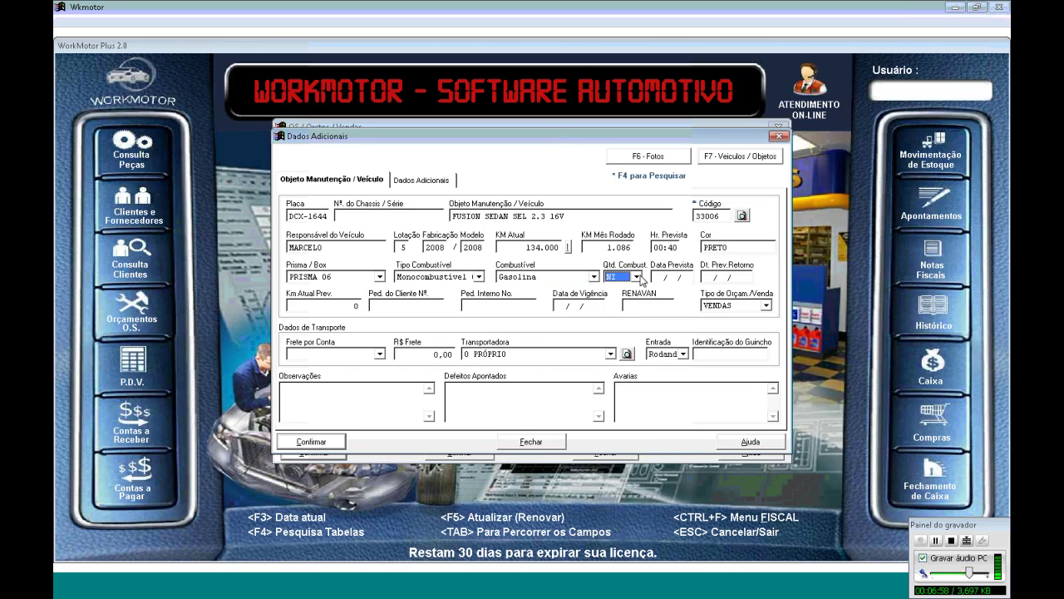
pyautogui.click(638, 276)
pyautogui.press('Down')
pyautogui.press('Down')
pyautogui.press('Down')
# Enter expected date 03/06/13 and expected return date 05/06/2013
pyautogui.press('Tab')
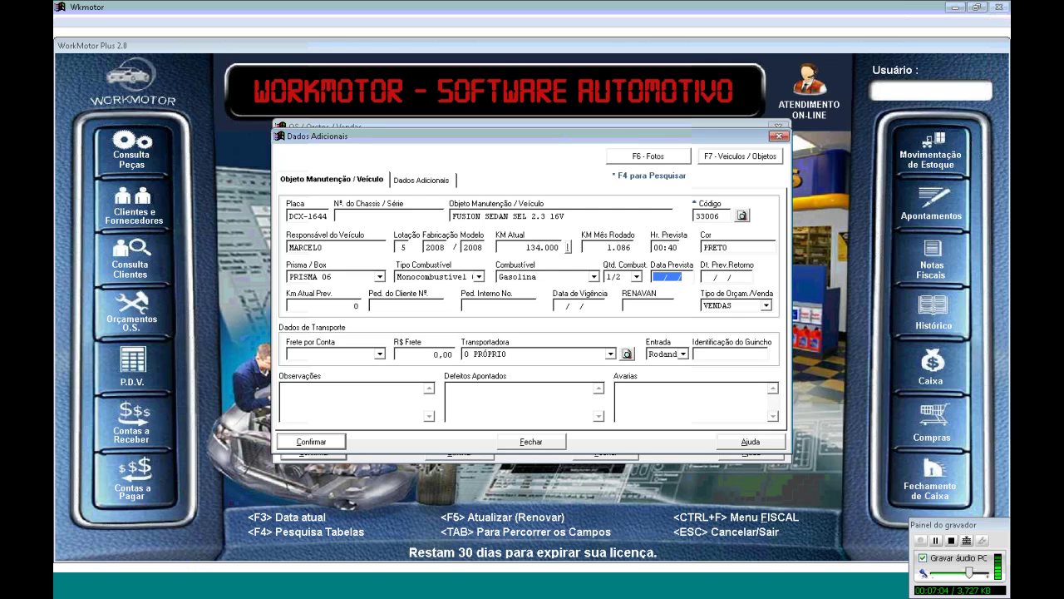
pyautogui.press('Tab')
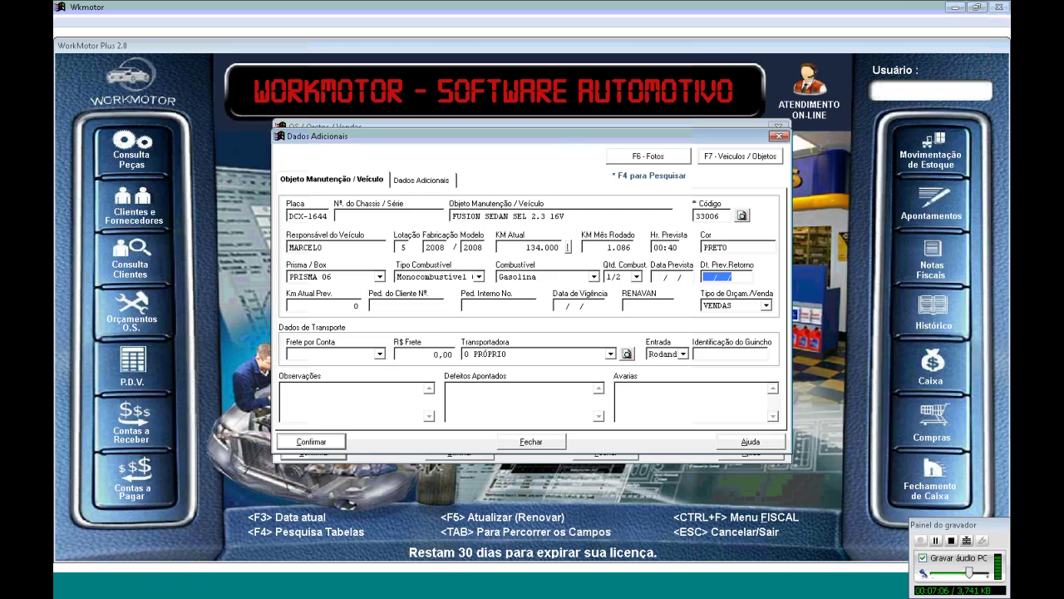
pyautogui.hotkey('shift', 'Tab')
pyautogui.press('Home')
pyautogui.write('03/06/13')
pyautogui.press('Tab')
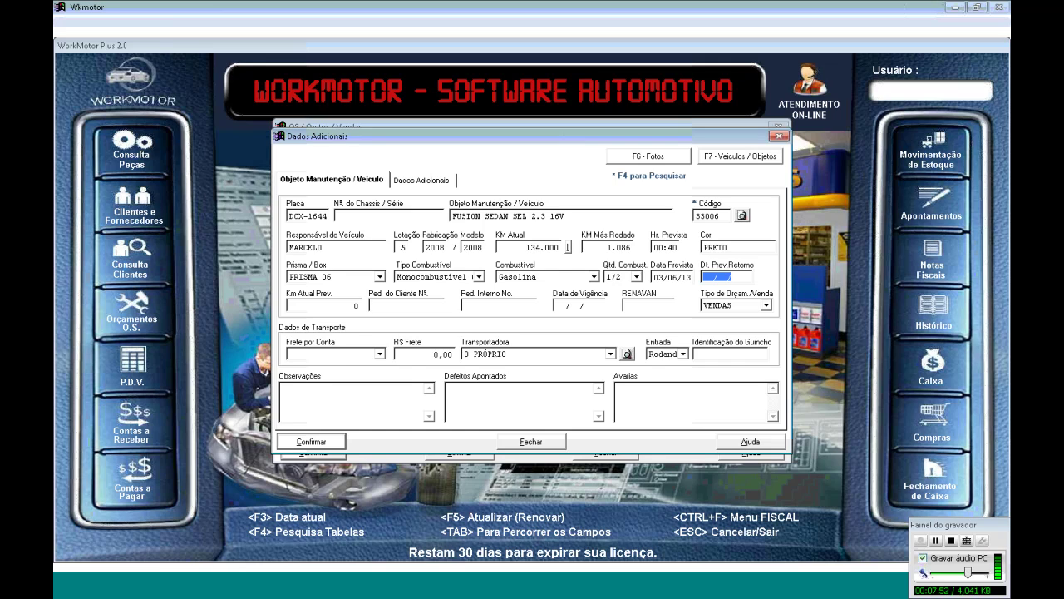
pyautogui.write('05/06/2013')
pyautogui.press('Tab')
pyautogui.press('Tab')
pyautogui.press('Tab')
pyautogui.press('Tab')
pyautogui.press('Tab')
pyautogui.press('Tab')
pyautogui.press('Tab')
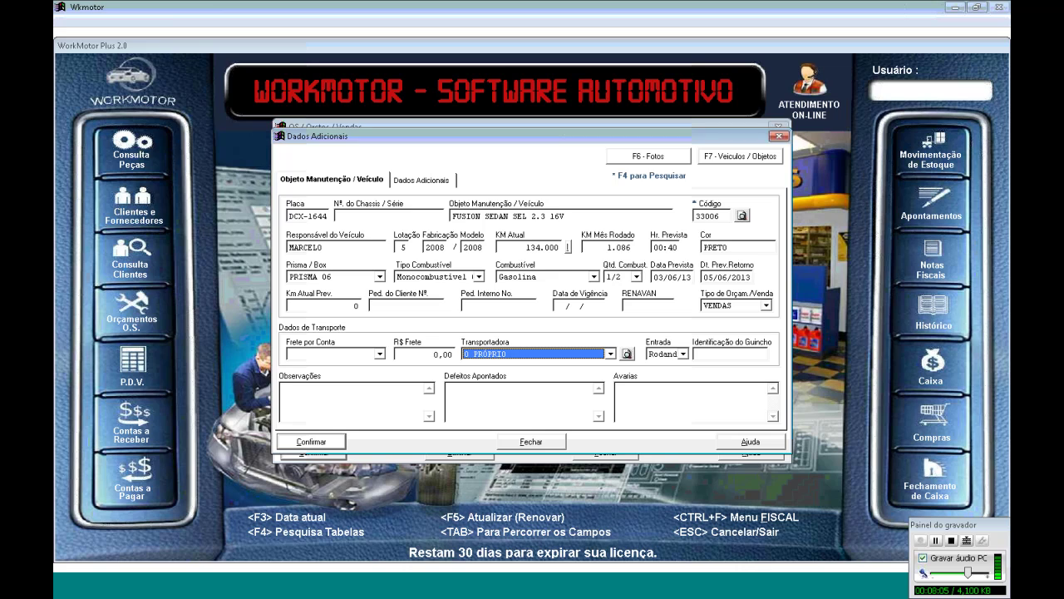
pyautogui.press('Tab')
pyautogui.press('Tab')
pyautogui.press('Tab')
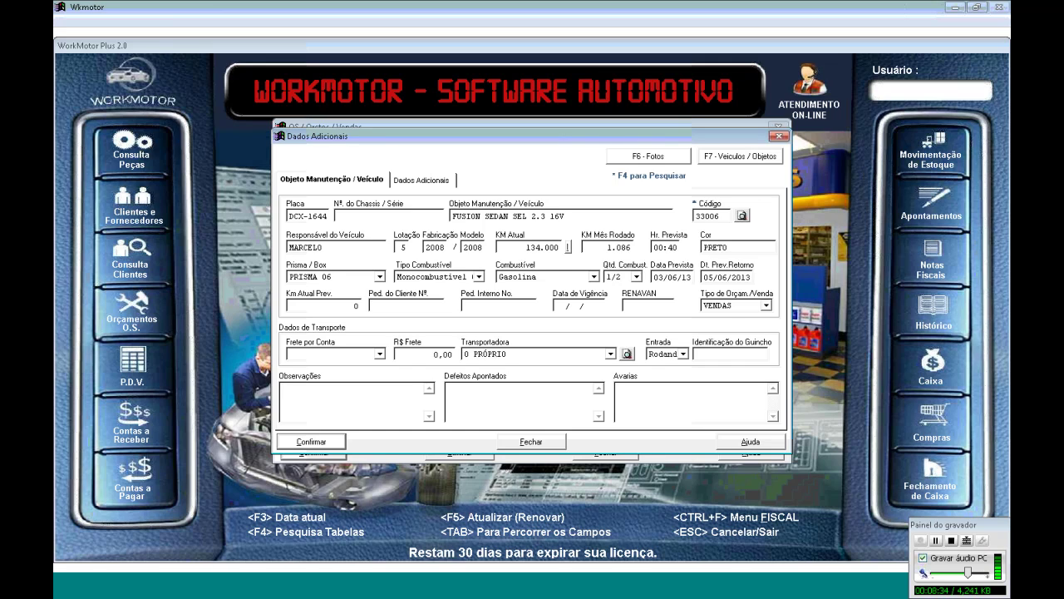
# Enter the observation 'cliente solicita que o veiculo seja entregue lavado'
pyautogui.write('cliente solicit')
pyautogui.write('a que o veicu')
pyautogui.write('los eja')
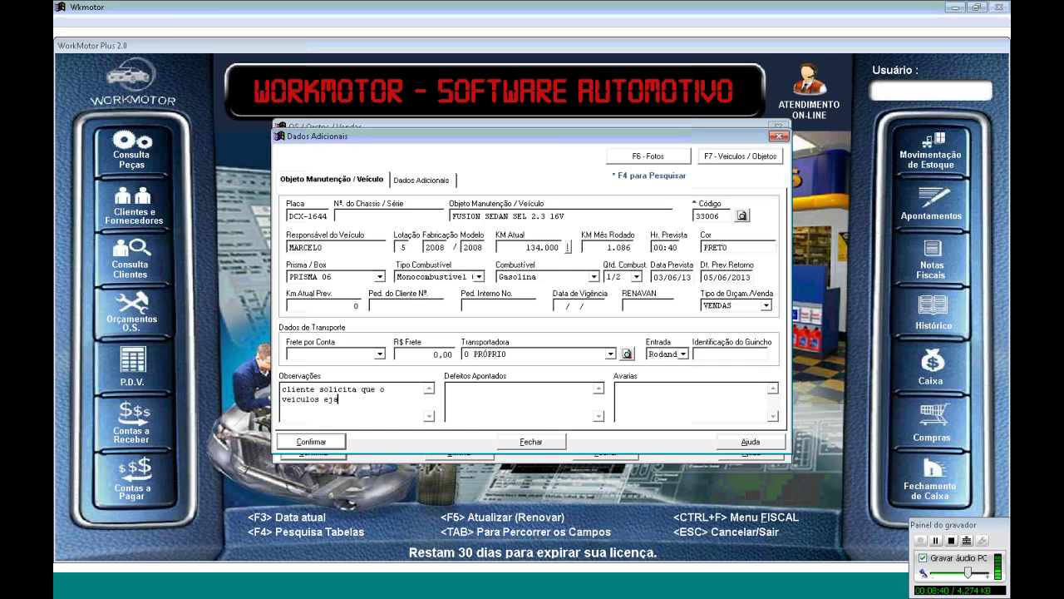
pyautogui.press('BackSpace')
pyautogui.press('BackSpace')
pyautogui.write('seja entregue lavado')
pyautogui.press('Tab')
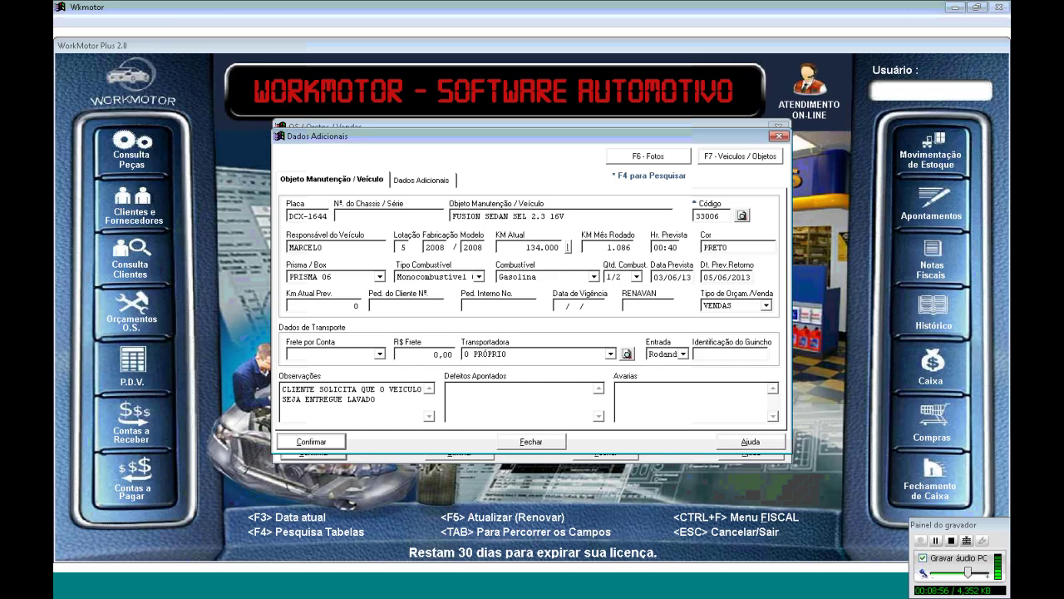
# List defects TROCA DE OLEO, TROCA DE FILTRO, TROCA DE FILTRO DE COMBUSTIVEL, TROCA DE FILTRO DE AR
pyautogui.write('troc')
pyautogui.press('BackSpace')
pyautogui.press('BackSpace')
pyautogui.press('BackSpace')
pyautogui.write('ROCA DE OLEO')
pyautogui.press('Return')
pyautogui.write('TROCA DE FILTRO')
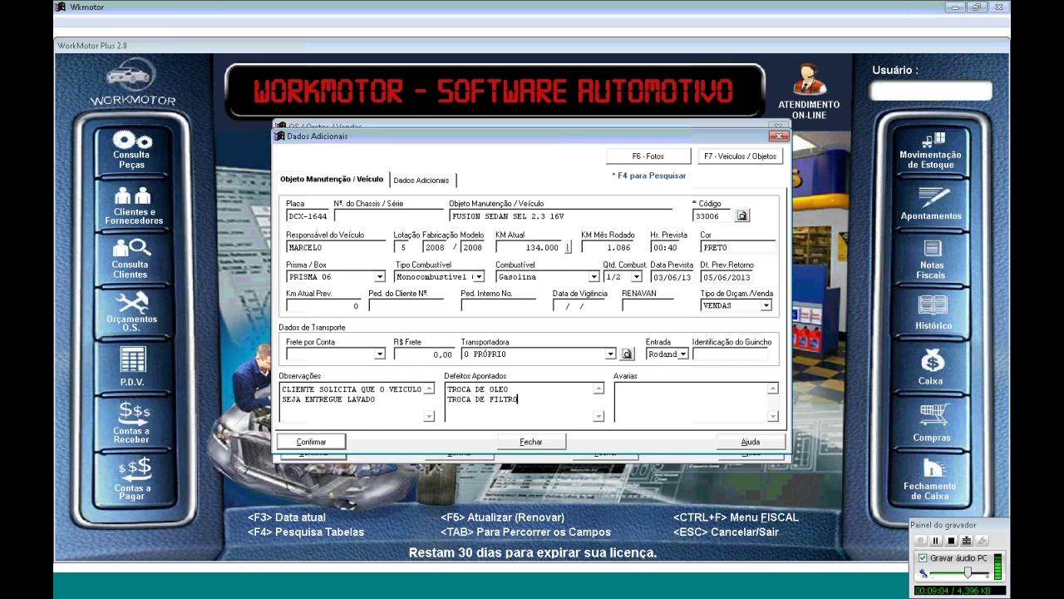
pyautogui.press('Return')
pyautogui.write('TROCA DE FILTRO DE COMB')
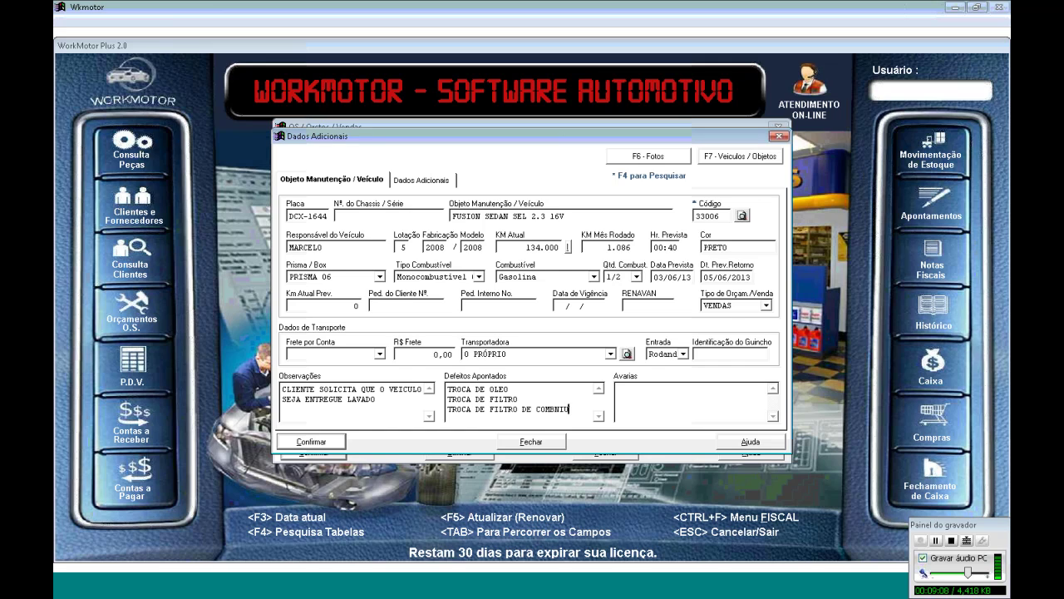
pyautogui.write('USTIVEL')
pyautogui.press('Return')
pyautogui.write('TROCA DE FI')
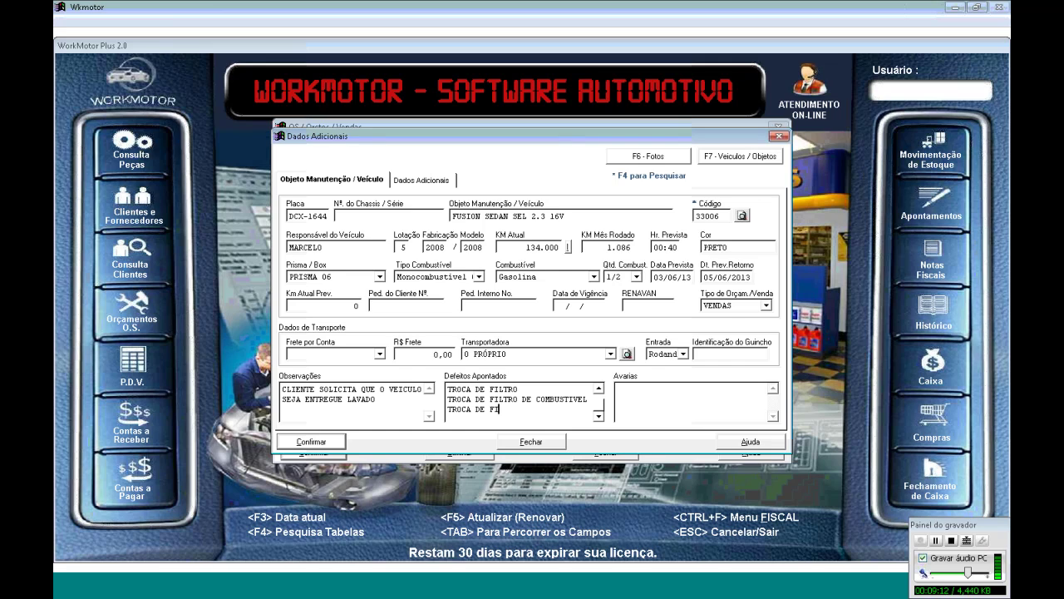
pyautogui.write('LTRO DE AR')
pyautogui.press('Tab')
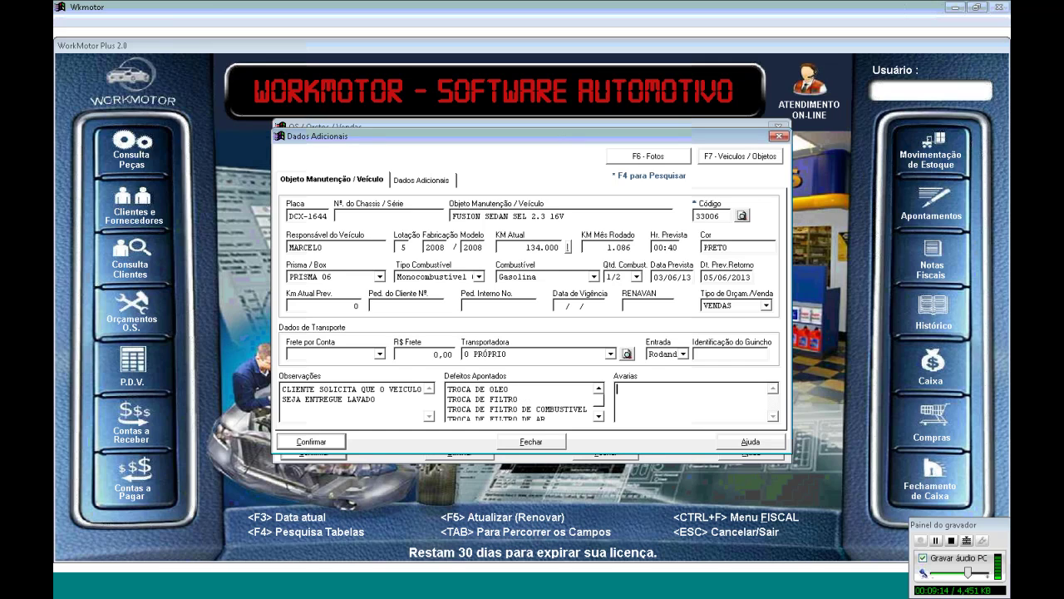
# Record damages CAPO RISCADO, PORTA AMASSADA and VIDRO TRINCADO
pyautogui.write('CAPO RISCADO')
pyautogui.press('Return')
pyautogui.write('PORTA AN')
pyautogui.write('ASSAD')
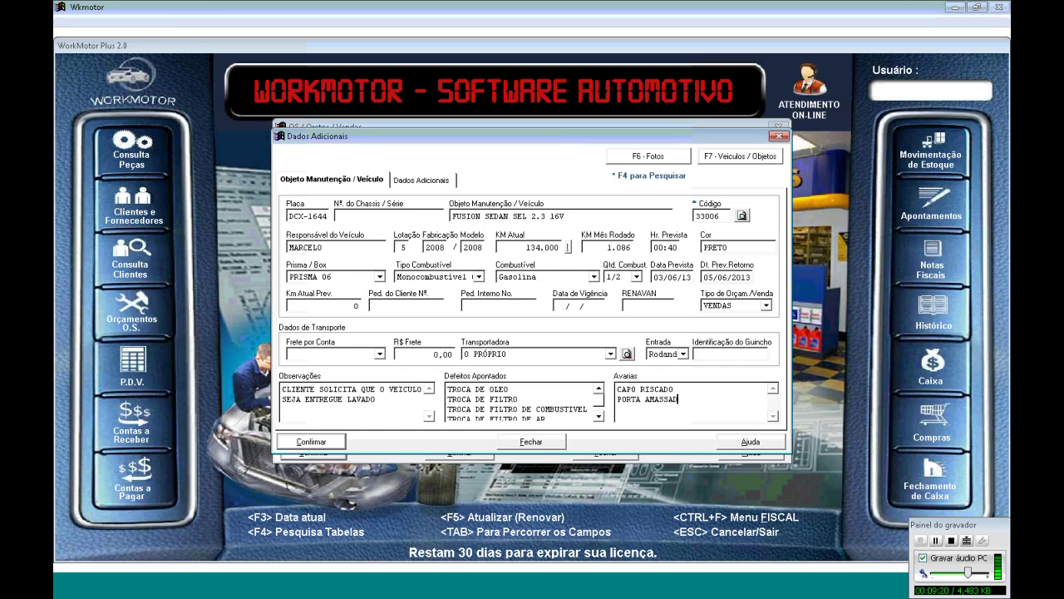
pyautogui.write('AVIDRO TRIC')
pyautogui.press('BackSpace')
pyautogui.write('NCADO.')
# Confirm the additional vehicle data and begin entering the client's name in Cliente
pyautogui.click(330, 443)
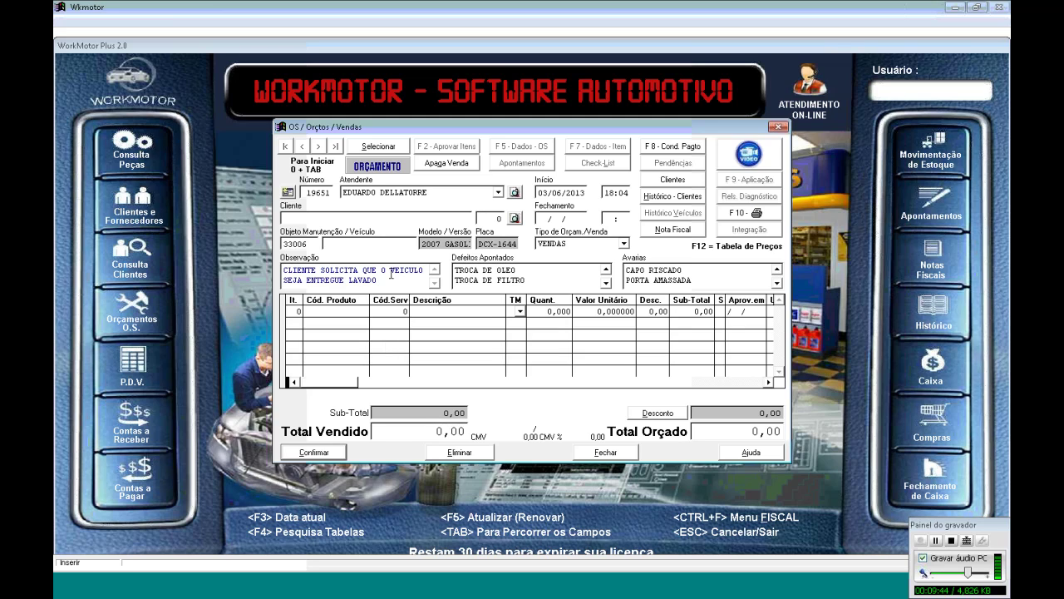
pyautogui.write('ERBIER')
pyautogui.press('BackSpace')
pyautogui.press('BackSpace')
pyautogui.press('BackSpace')
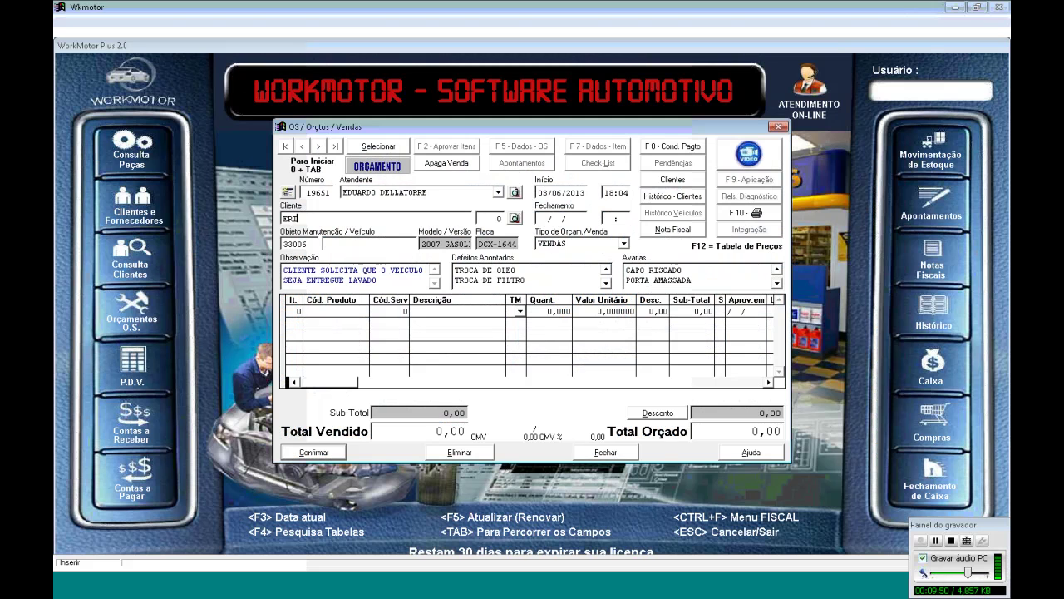
# Finish the client's full name, search the client register, and close the empty result
pyautogui.press('F4')
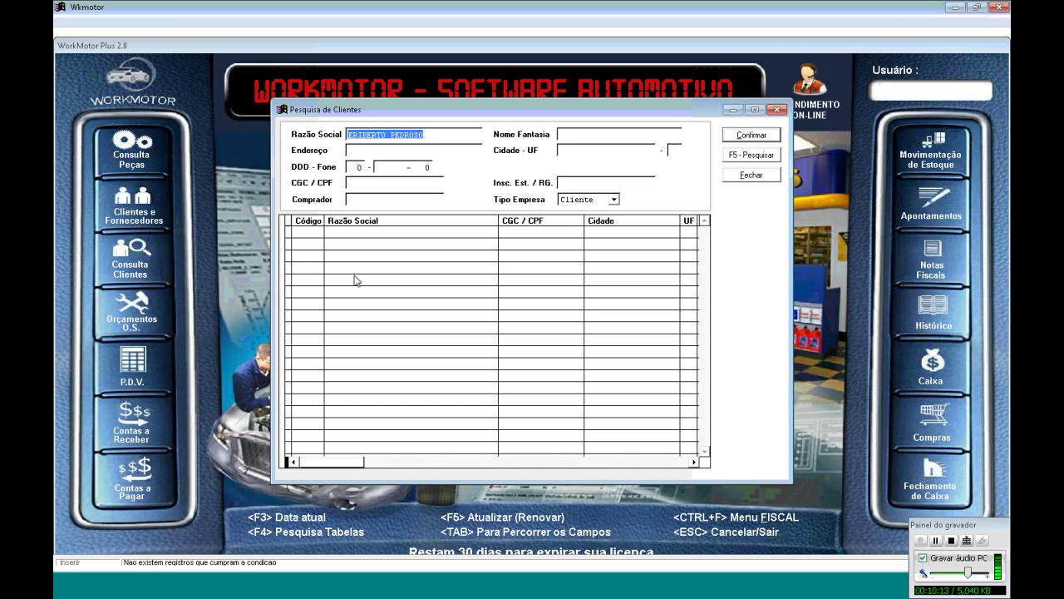
pyautogui.press('Return')
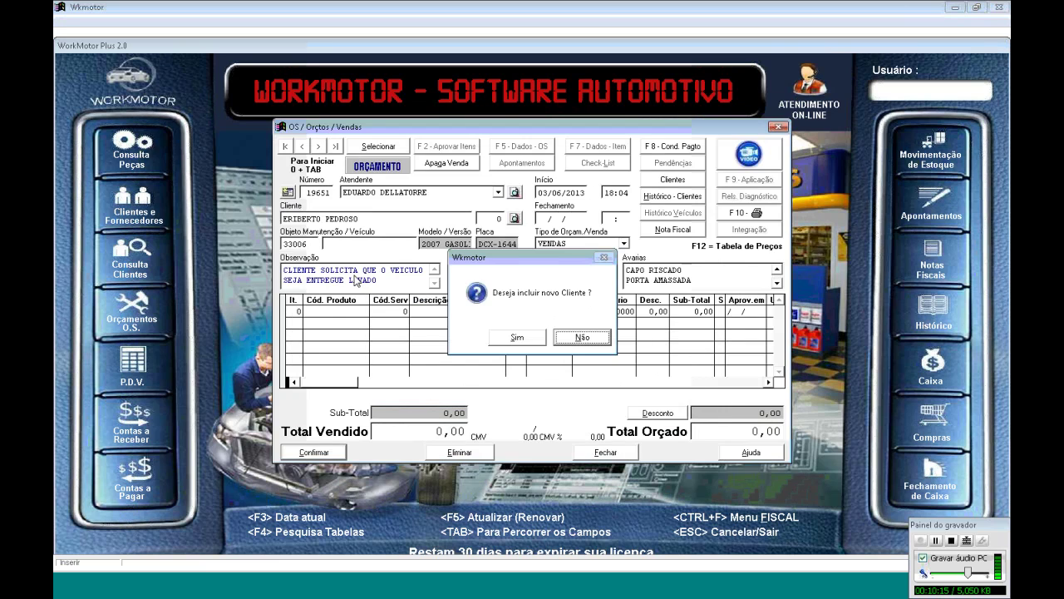
# Register a new client with the client's full name as Razão Social and activity FORNECEDOR
pyautogui.click(502, 340)
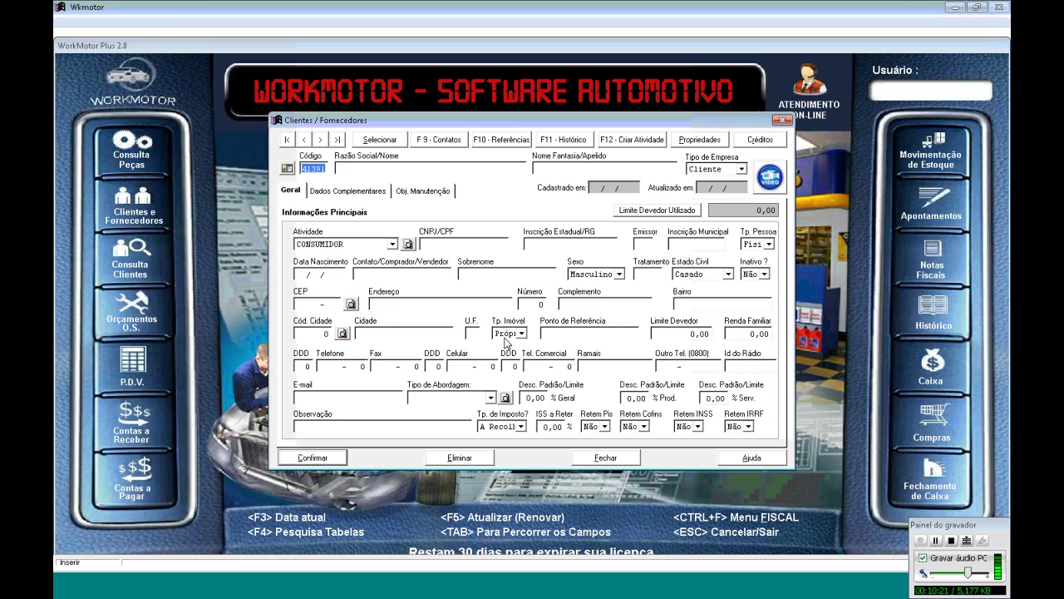
pyautogui.press('Tab')
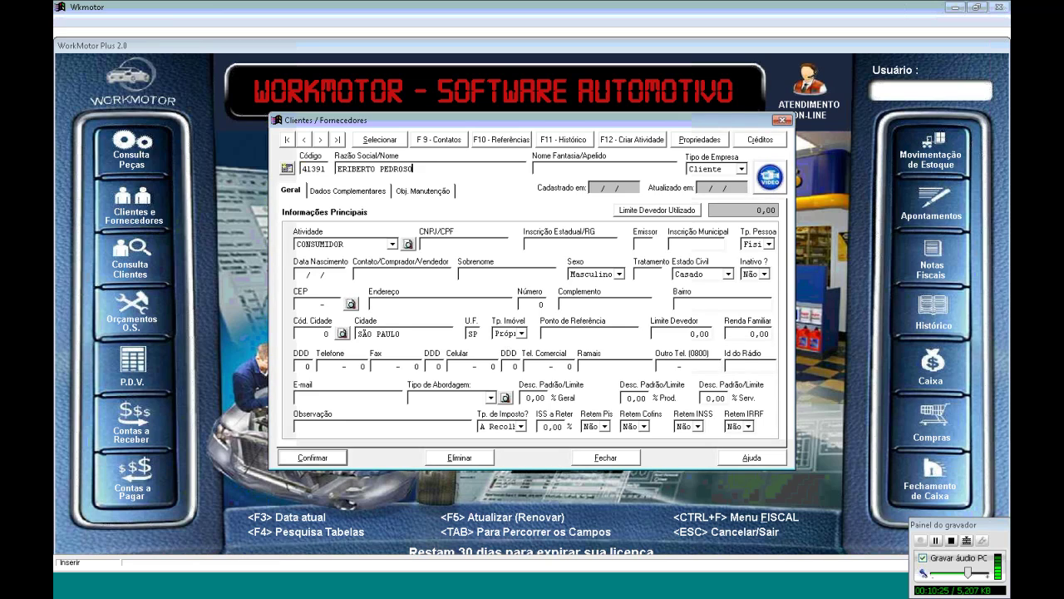
pyautogui.press('Tab')
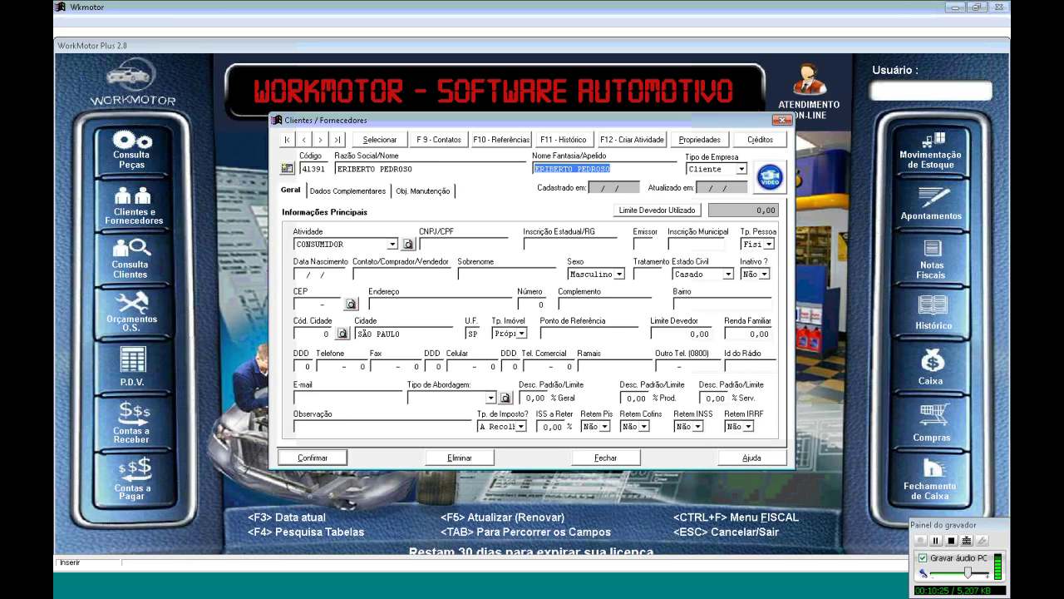
pyautogui.press('Tab')
pyautogui.press('Tab')
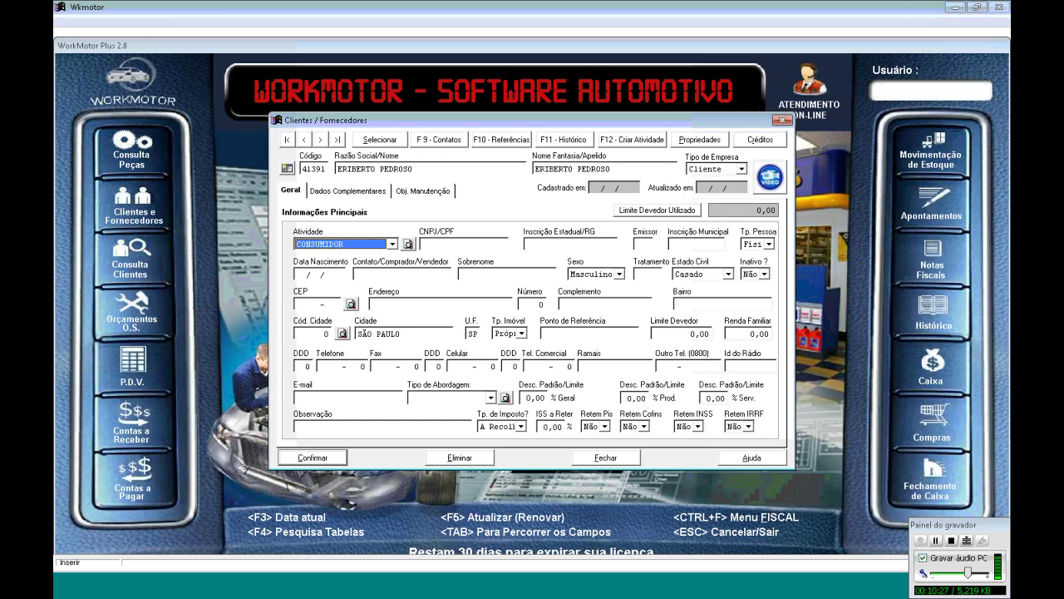
pyautogui.click(393, 243)
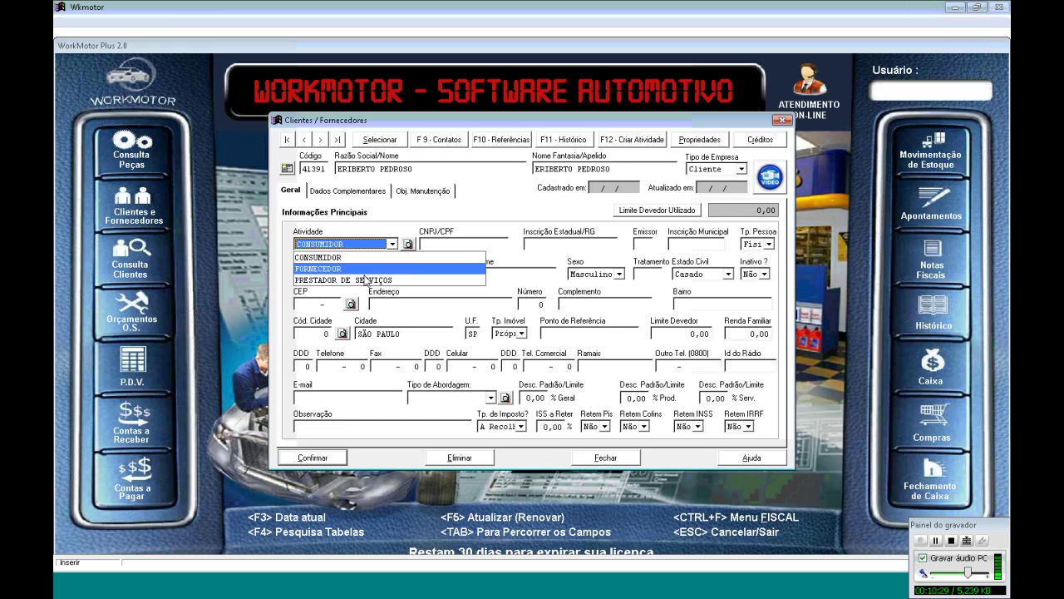
pyautogui.click(366, 269)
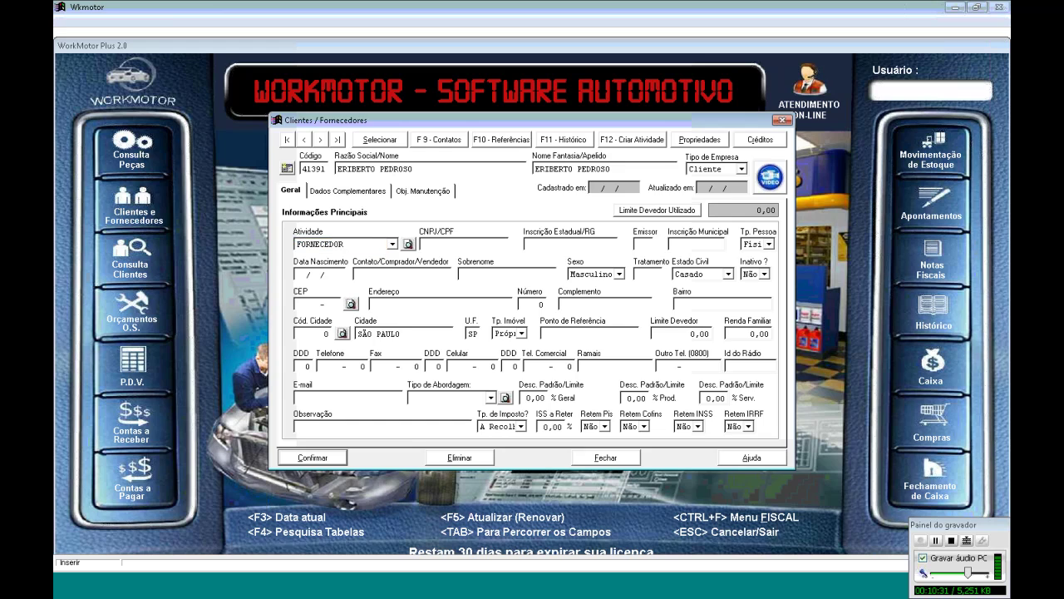
# Enter the client's CPF, state registration number, issuer SSP and postal code
pyautogui.press('Tab')
pyautogui.press('Tab')
pyautogui.write('SSP')
pyautogui.press('Tab')
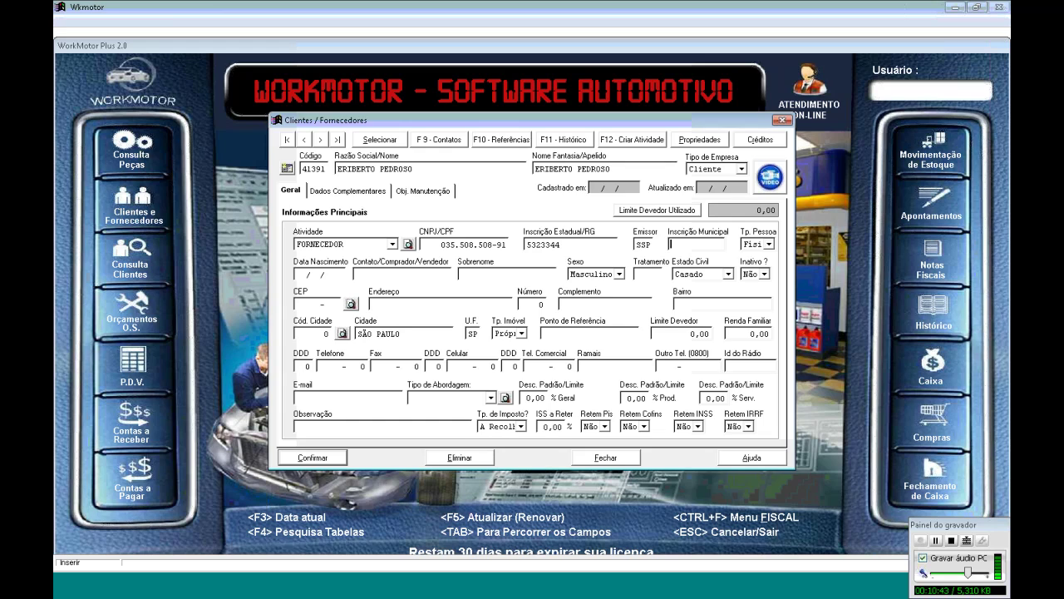
pyautogui.press('Tab')
pyautogui.press('Tab')
pyautogui.press('Tab')
pyautogui.press('Tab')
pyautogui.press('Tab')
pyautogui.press('Tab')
pyautogui.press('Tab')
pyautogui.press('Tab')
pyautogui.write('19912050')
pyautogui.press('Tab')
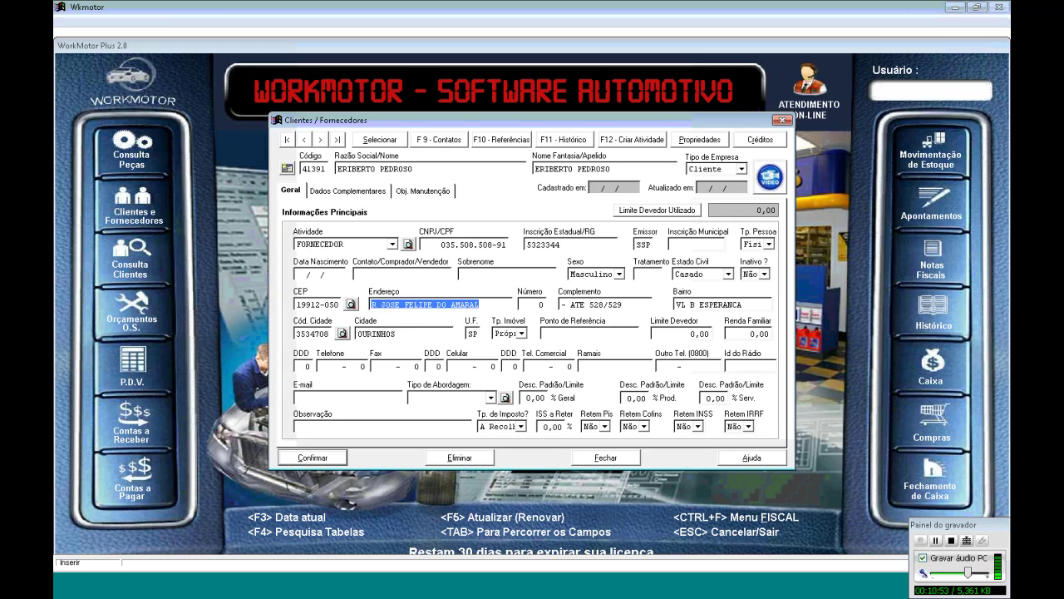
# Enter the client's house number, keeping the existing complement and city
pyautogui.press('Tab')
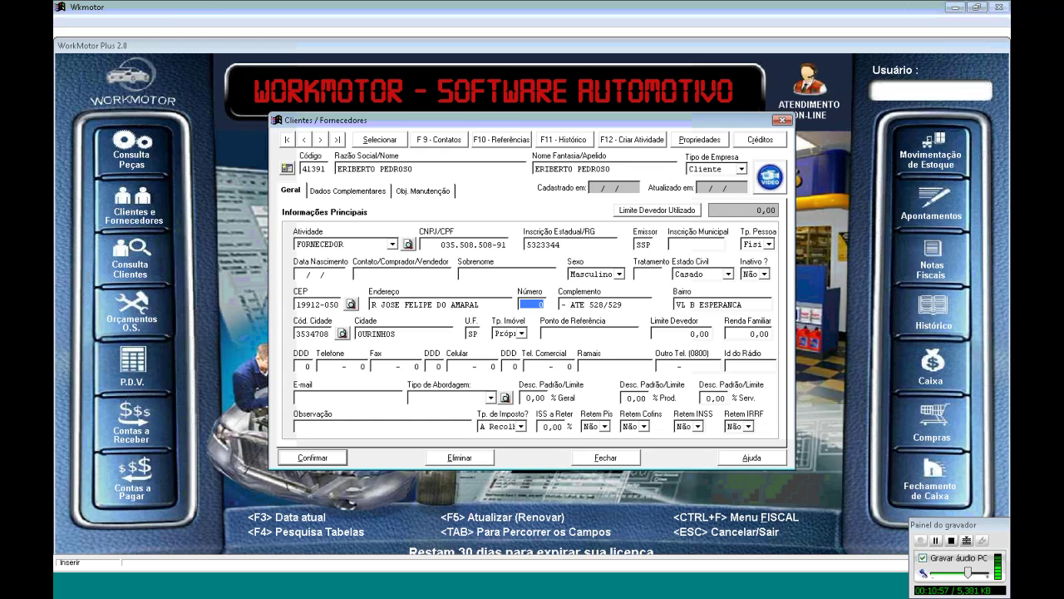
pyautogui.press('Tab')
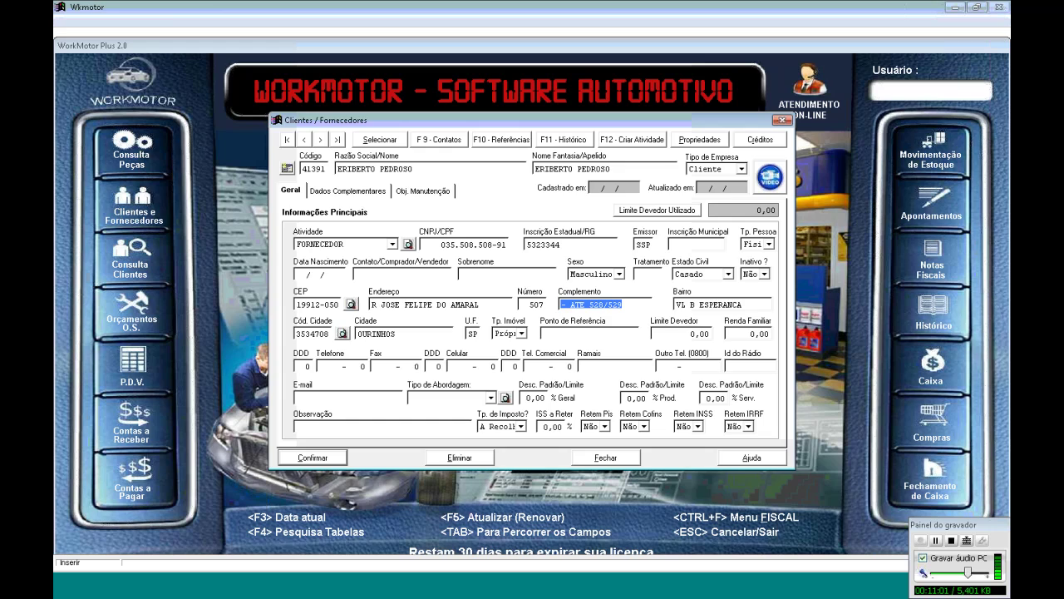
pyautogui.press('End')
pyautogui.press('Tab')
pyautogui.press('Tab')
pyautogui.press('Tab')
pyautogui.press('Tab')
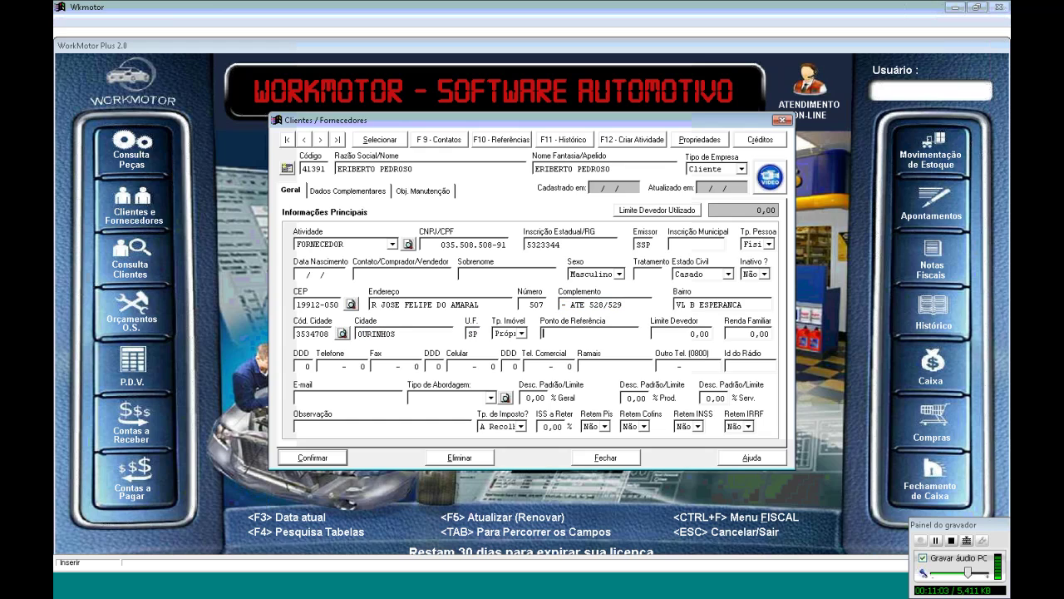
# Enter the client's landline phone with its area code
pyautogui.press('Tab')
pyautogui.press('Tab')
pyautogui.press('Tab')
pyautogui.write('14')
pyautogui.press('Tab')
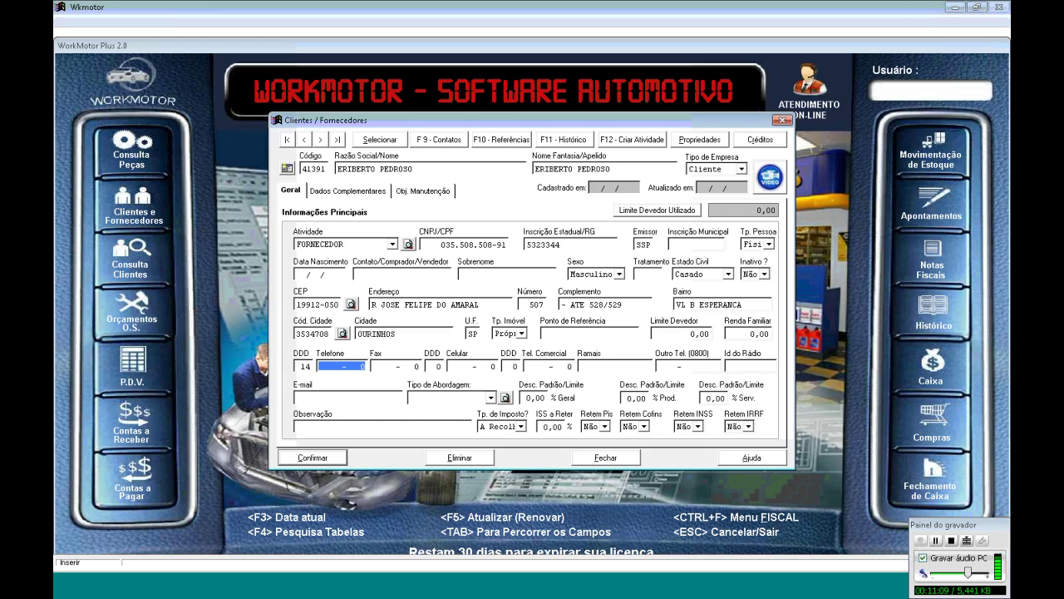
pyautogui.write('33264-')
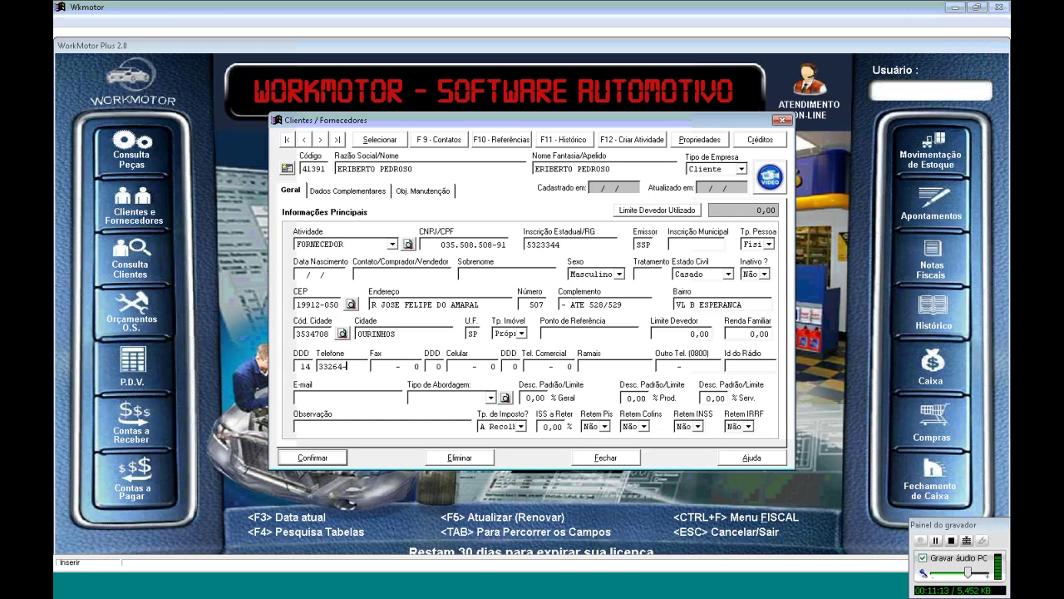
pyautogui.press('BackSpace')
pyautogui.press('BackSpace')
pyautogui.press('BackSpace')
pyautogui.press('BackSpace')
pyautogui.press('BackSpace')
pyautogui.press('Tab')
# Enter the client's mobile number with area code and the client's e-mail address
pyautogui.press('Tab')
pyautogui.write('14')
pyautogui.press('Tab')
pyautogui.press('Tab')
pyautogui.press('Tab')
pyautogui.press('Tab')
pyautogui.press('Tab')
pyautogui.press('Tab')
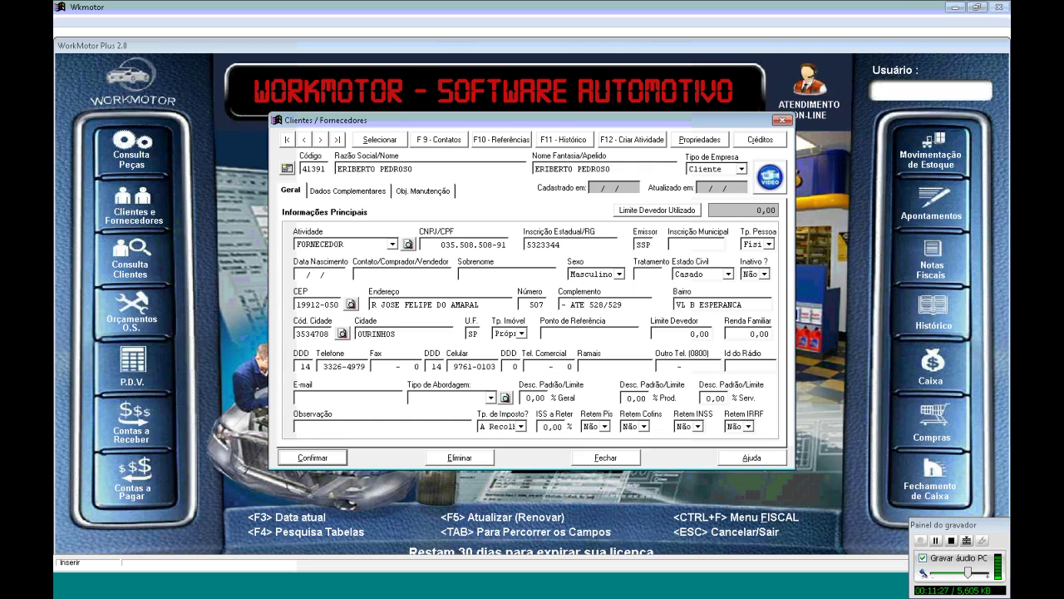
pyautogui.press('Tab')
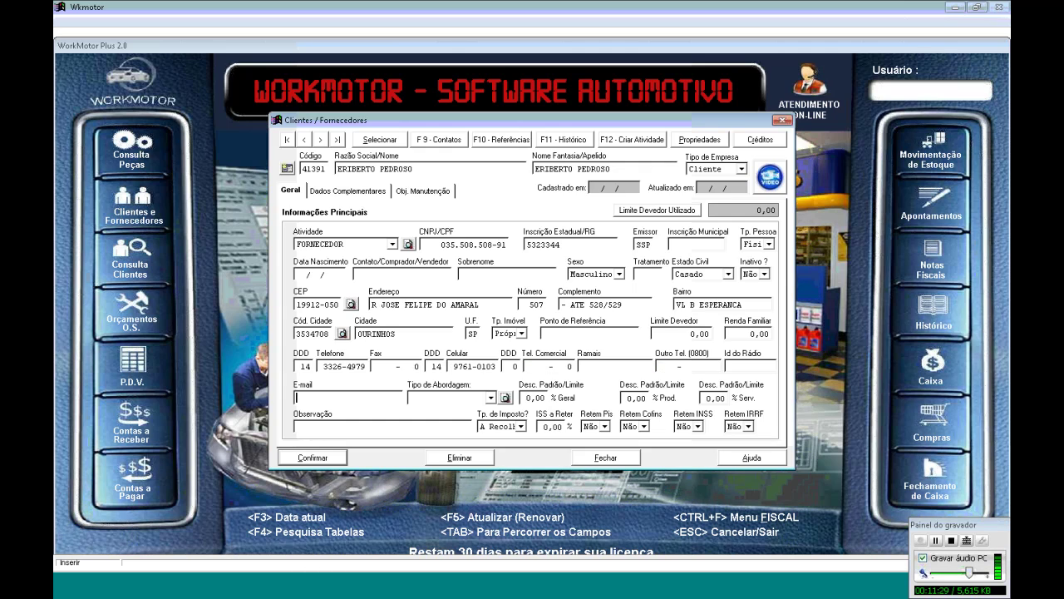
pyautogui.press('Tab')
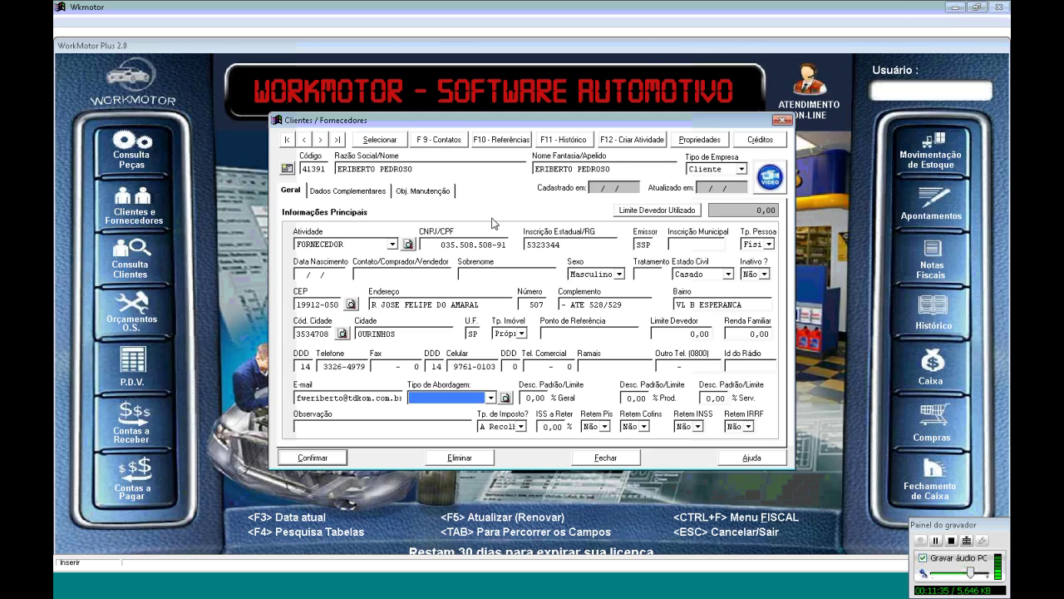
# Set the approach type to INDICAÇÃO DE CLIENTES, skip the discount fields, and confirm the client
pyautogui.click(495, 397)
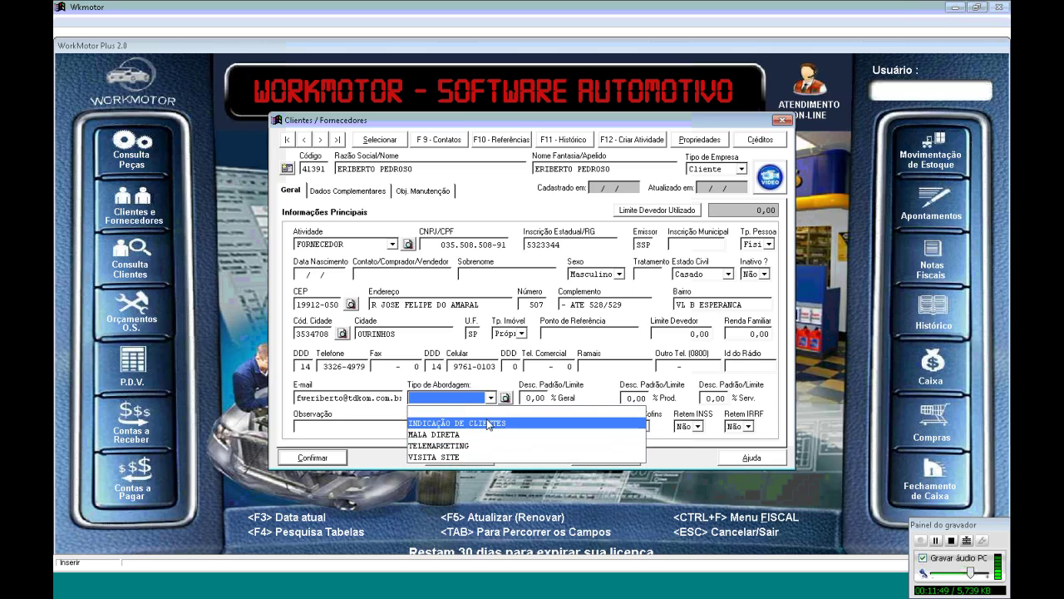
pyautogui.click(488, 423)
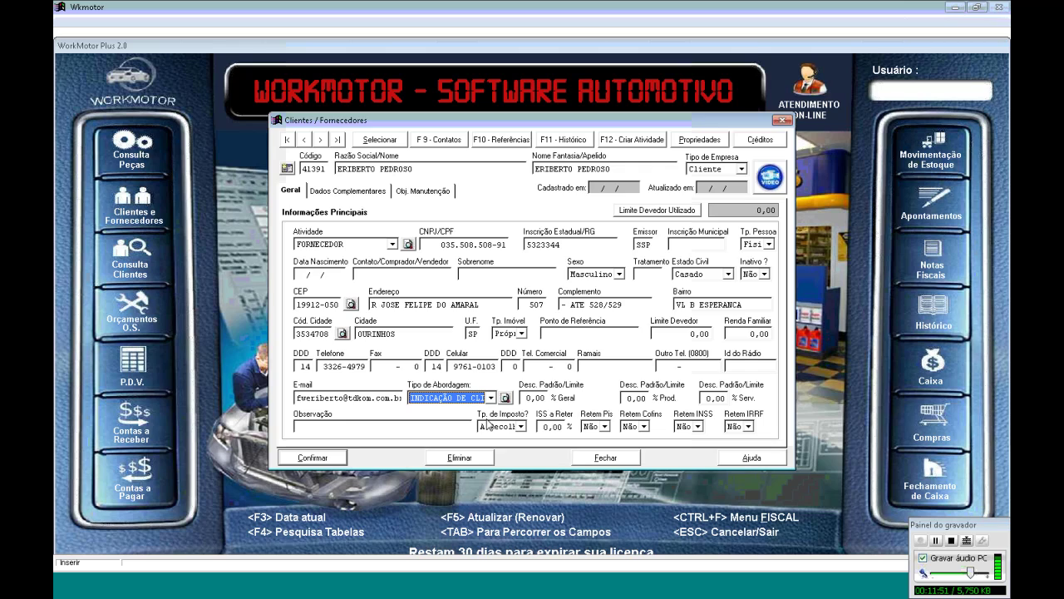
pyautogui.press('Tab')
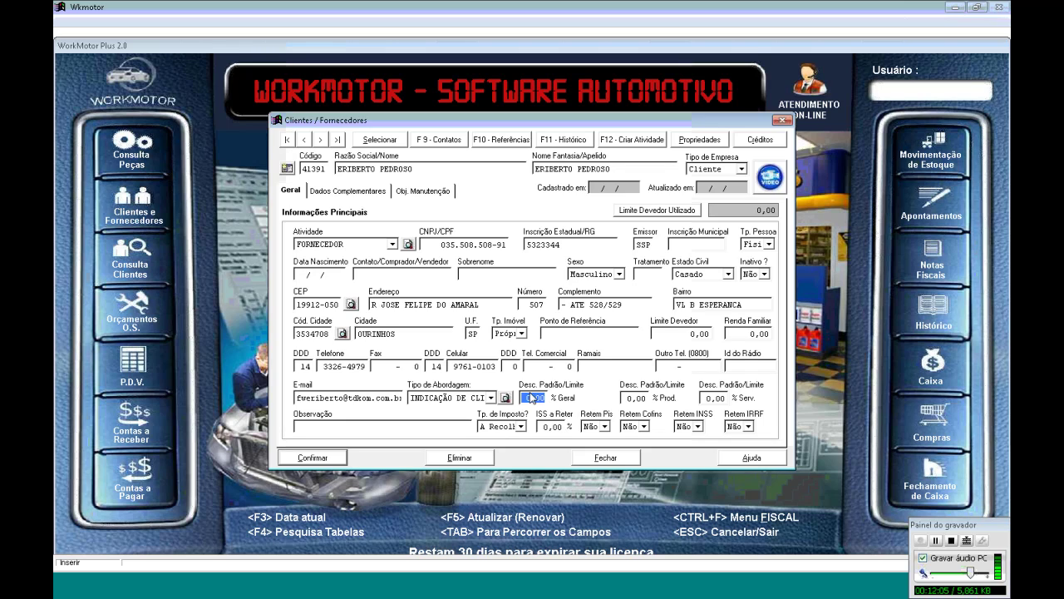
pyautogui.press('Tab')
pyautogui.press('Tab')
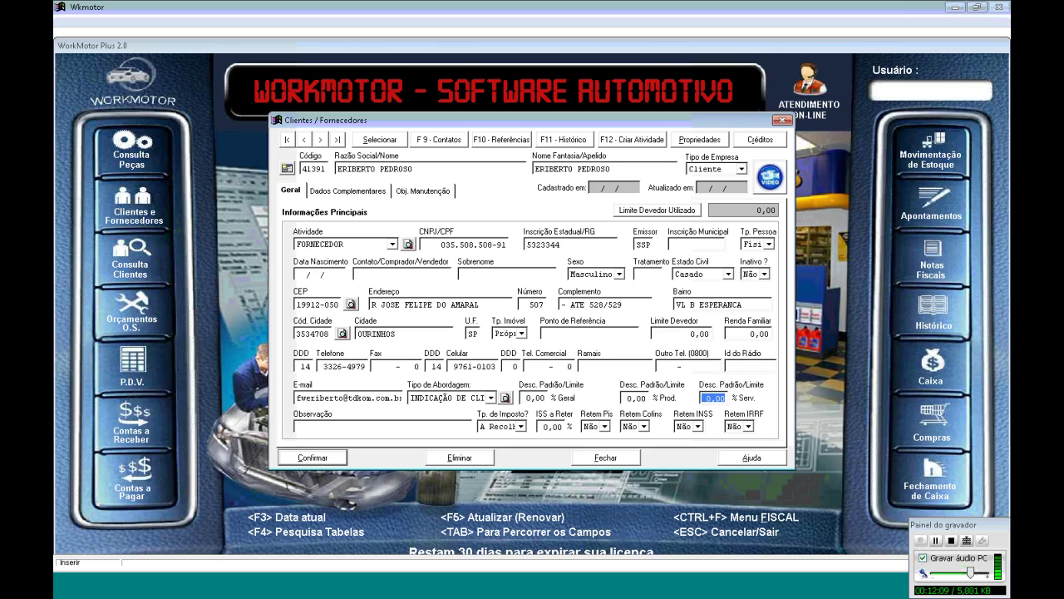
pyautogui.press('Tab')
pyautogui.click(313, 458)
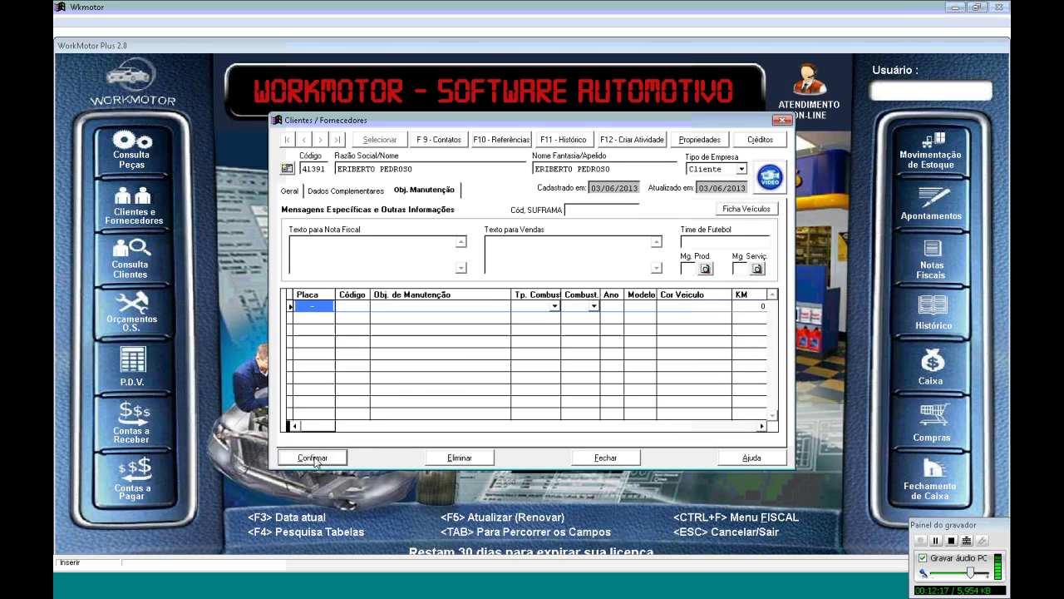
# Close the client form and reload budget 19651 with the new client attached
pyautogui.click(607, 458)
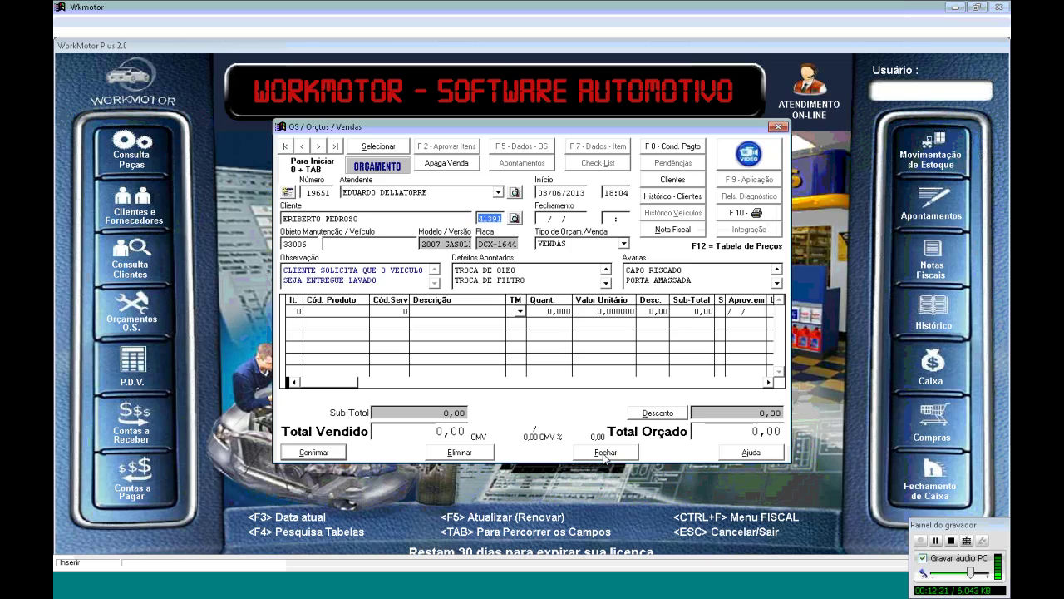
pyautogui.press('Tab')
pyautogui.press('Tab')
pyautogui.press('Tab')
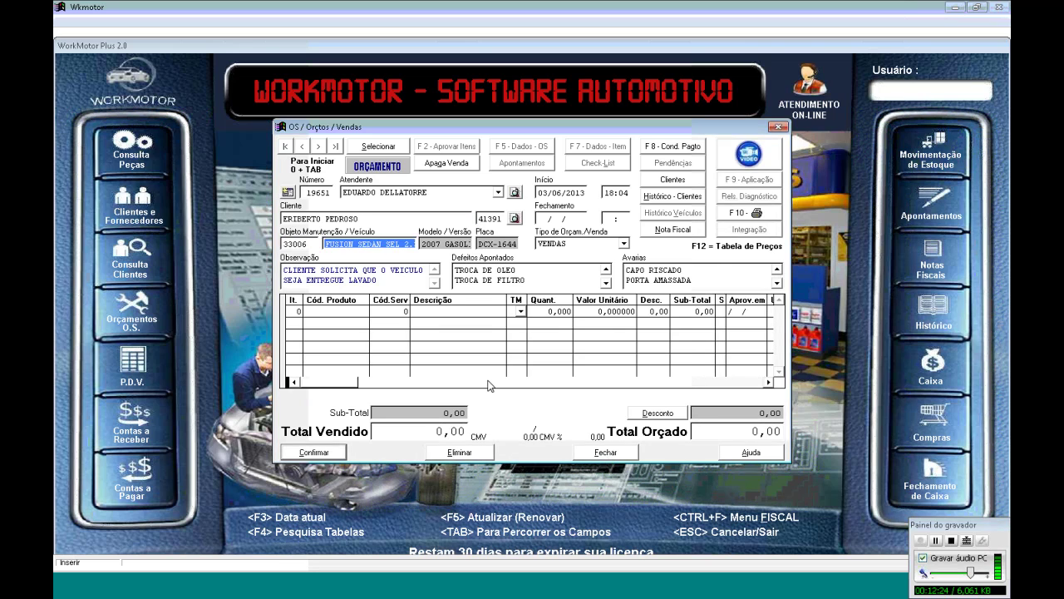
pyautogui.press('Tab')
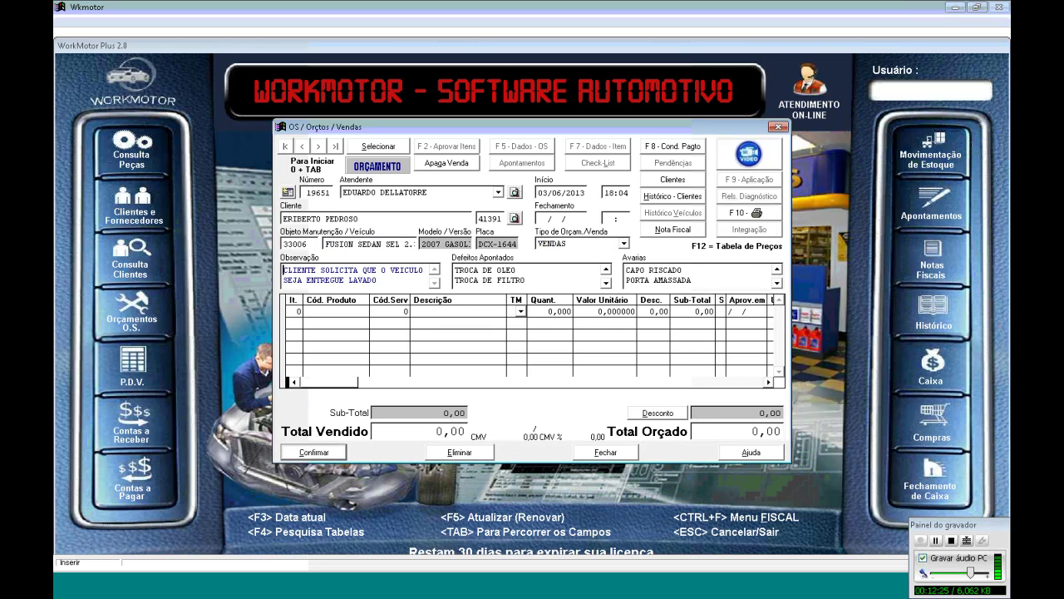
pyautogui.press('Tab')
pyautogui.press('Tab')
pyautogui.press('Tab')
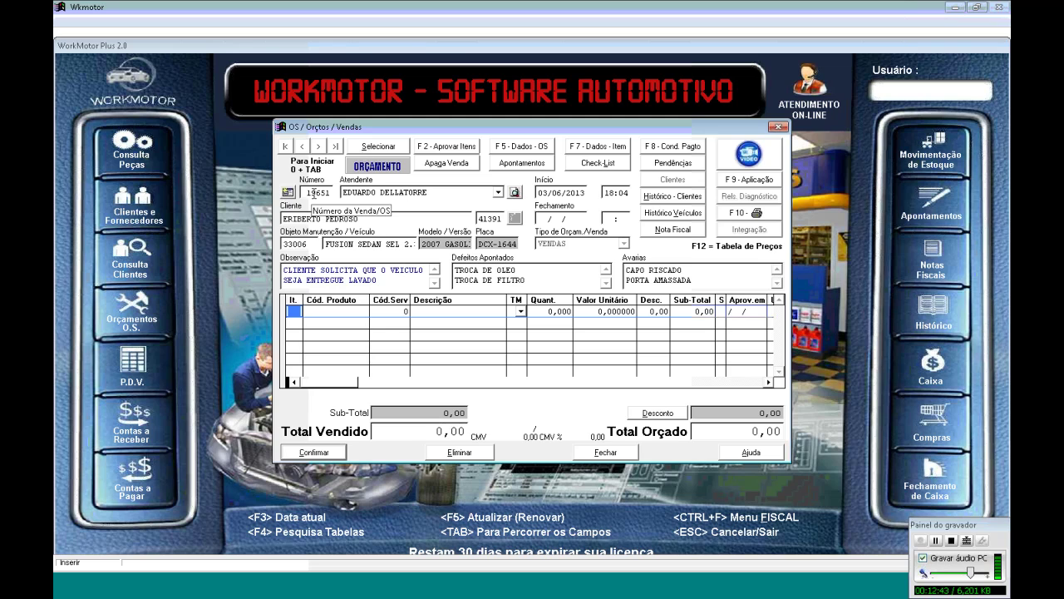
pyautogui.doubleClick(315, 189)
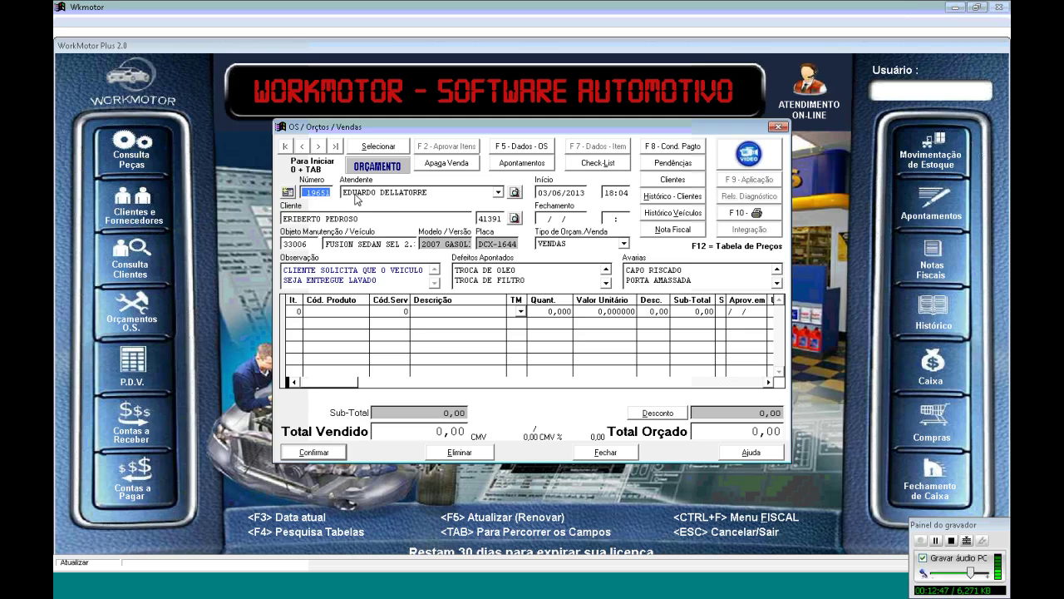
pyautogui.click(365, 313)
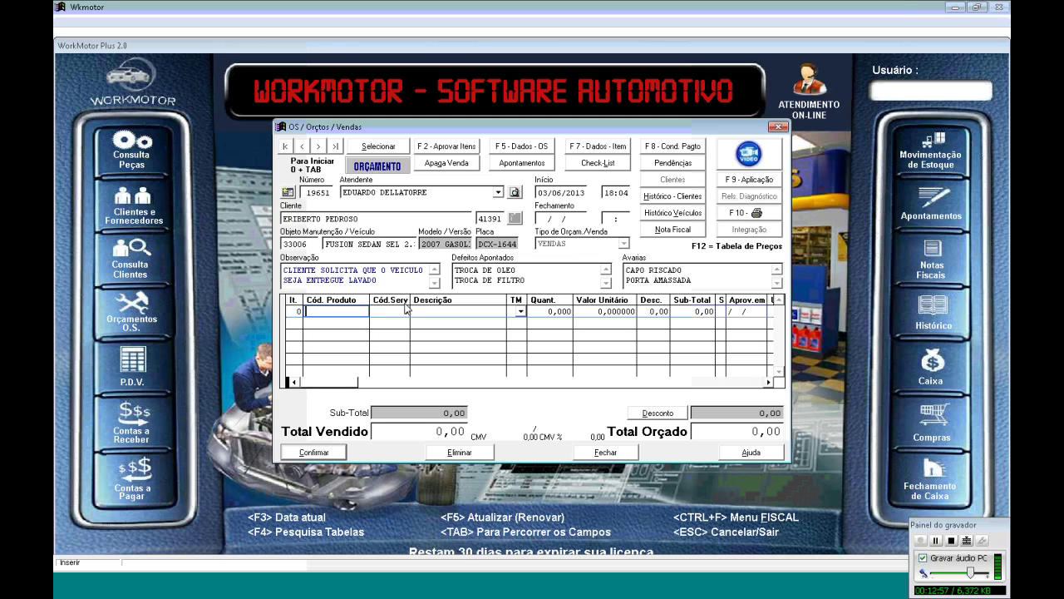
# Search products for OLEO and insert 0D35010 OLEO DE MOTOR GTX 20W/50-1LT as line 1
pyautogui.press('Return')
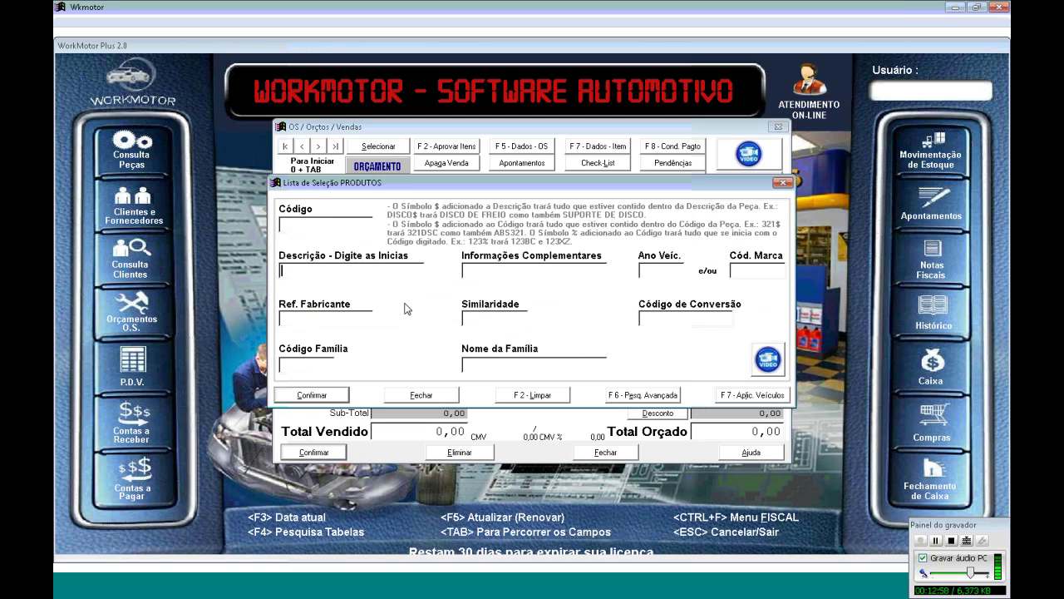
pyautogui.write('OLEO')
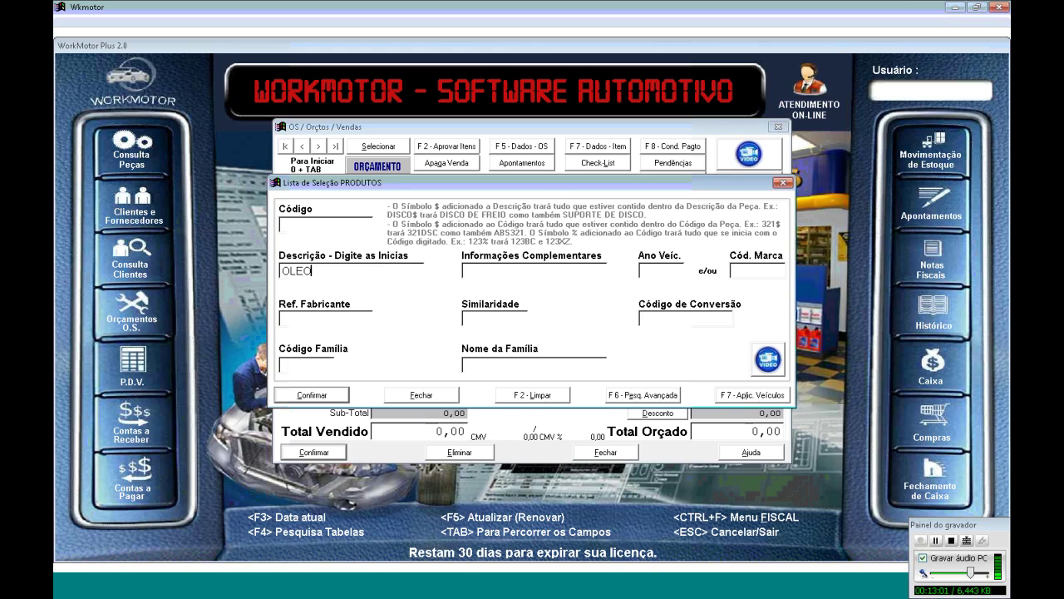
pyautogui.press('Return')
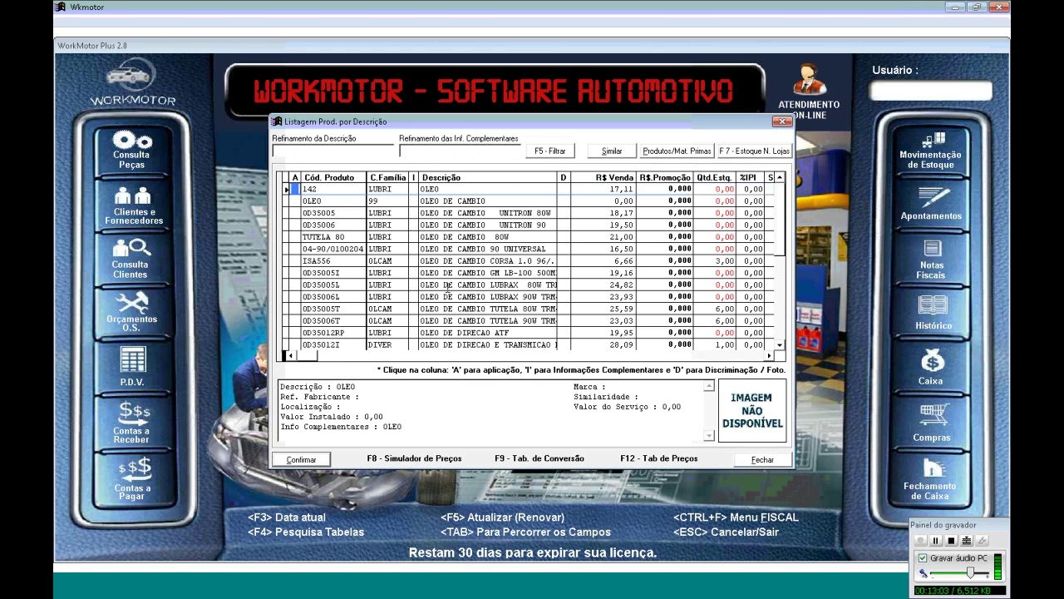
pyautogui.scroll(-6, 447, 287)
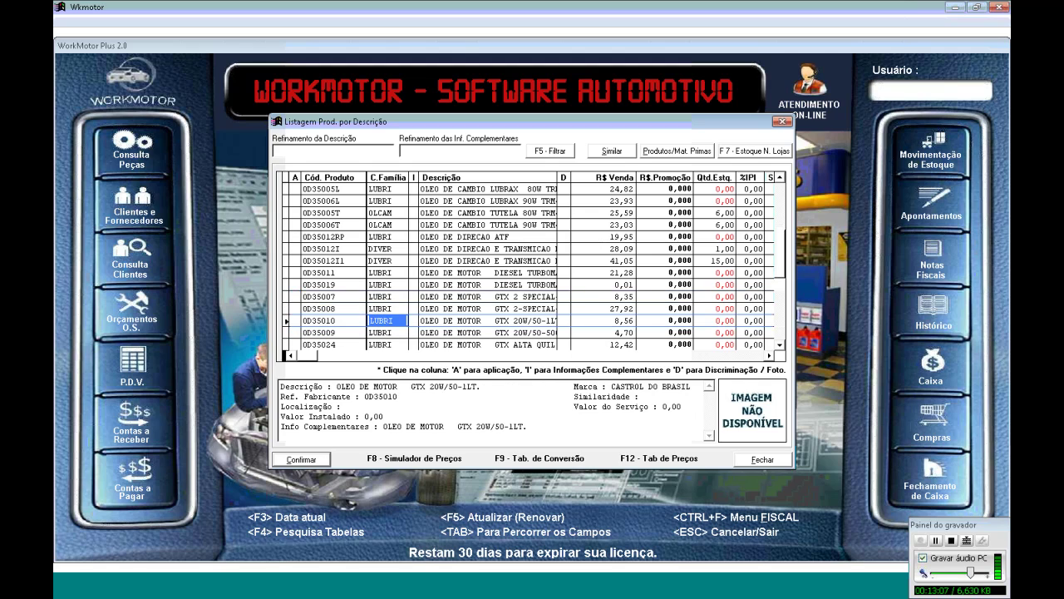
pyautogui.click(413, 320)
pyautogui.press('Right')
pyautogui.scroll(-4, 532, 266)
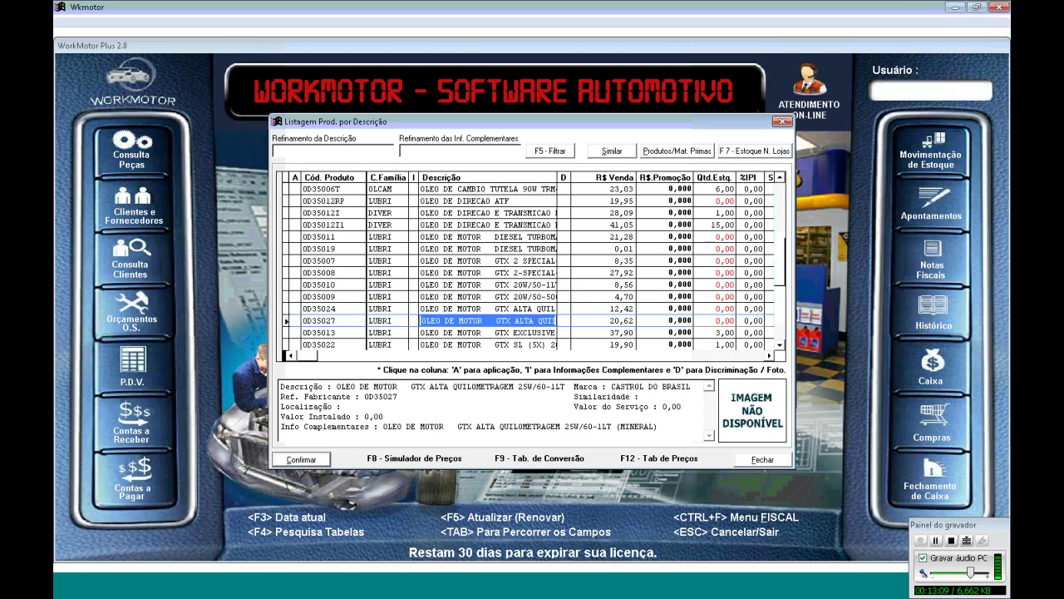
pyautogui.scroll(3, 533, 266)
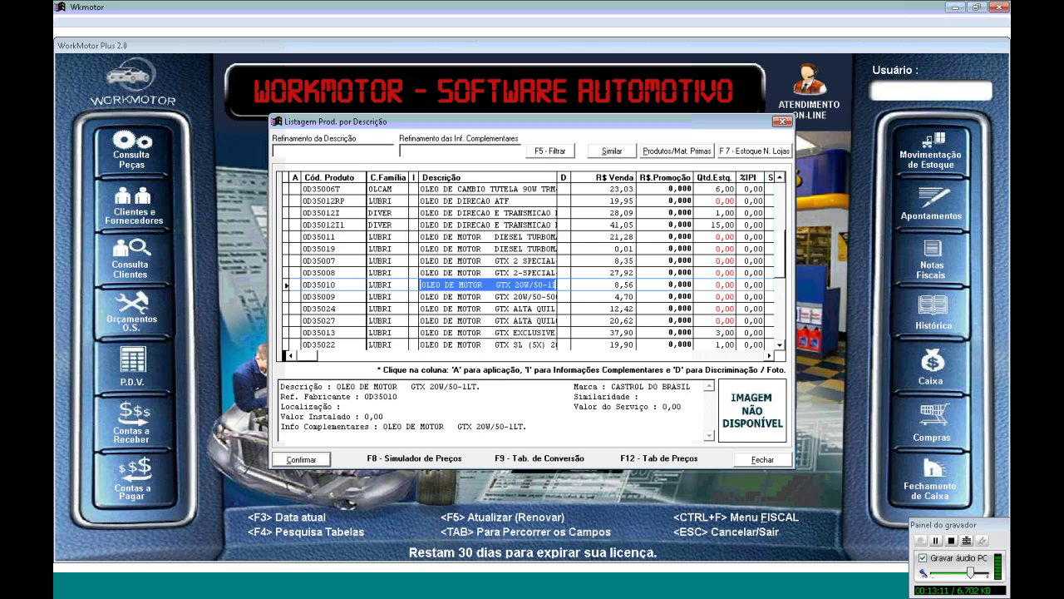
pyautogui.press('Right')
pyautogui.press('Return')
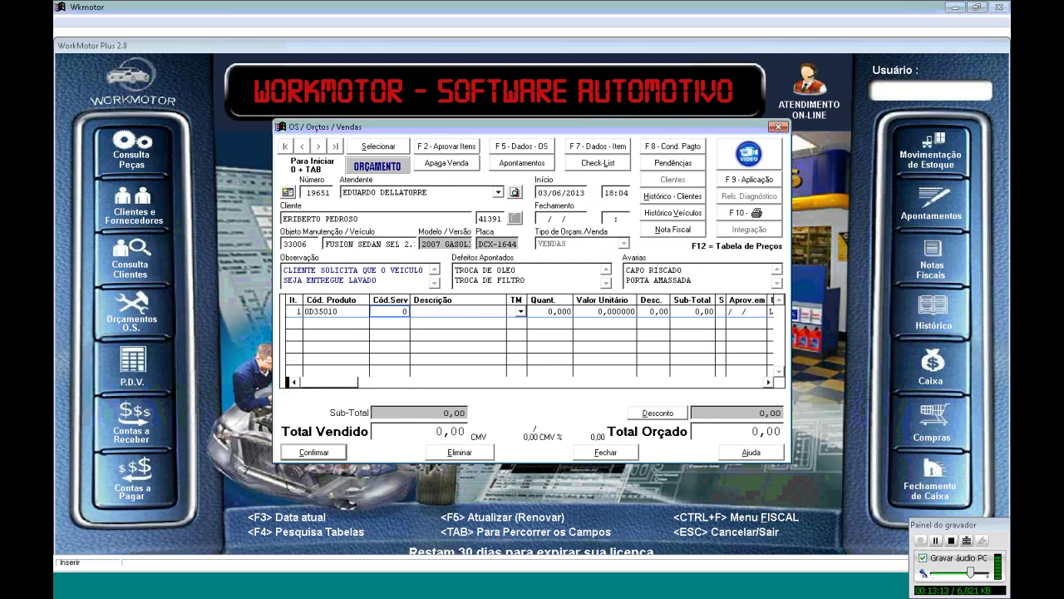
# Set the oil line's type to C and its quantity to 4,500
pyautogui.click(520, 311)
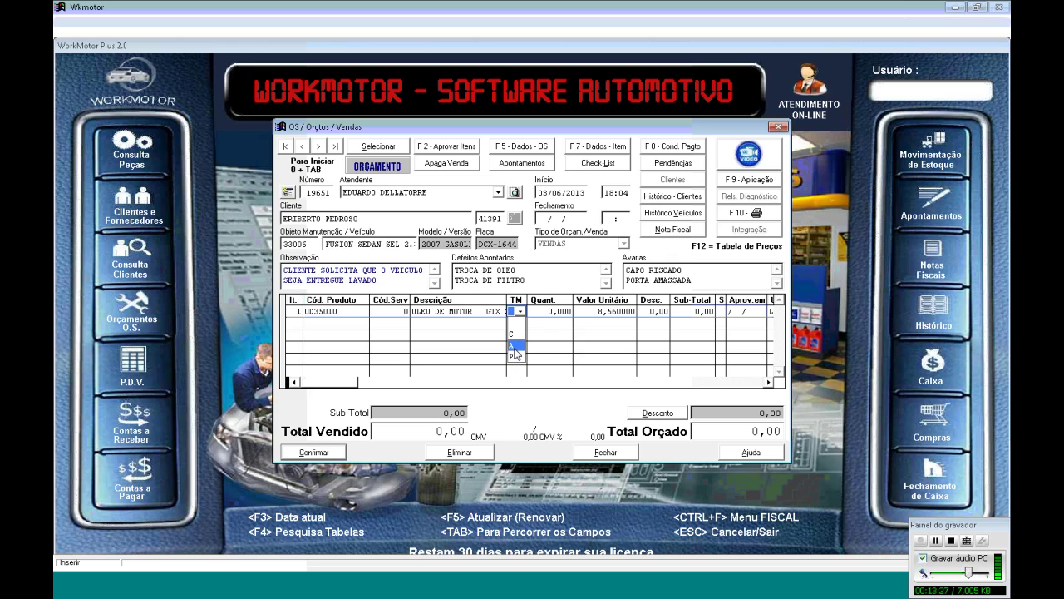
pyautogui.click(519, 338)
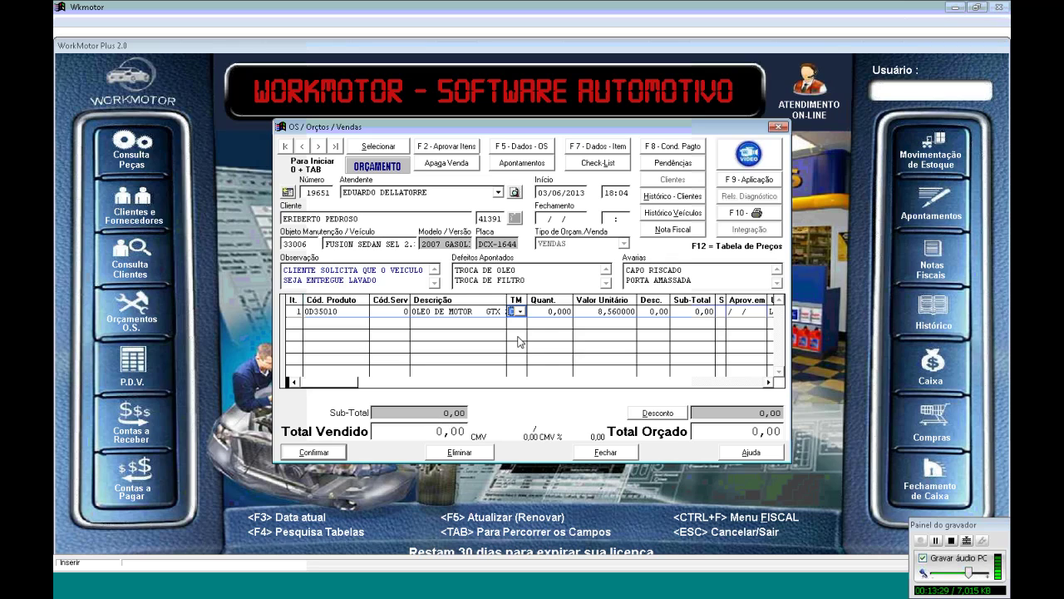
pyautogui.press('Tab')
pyautogui.write('45')
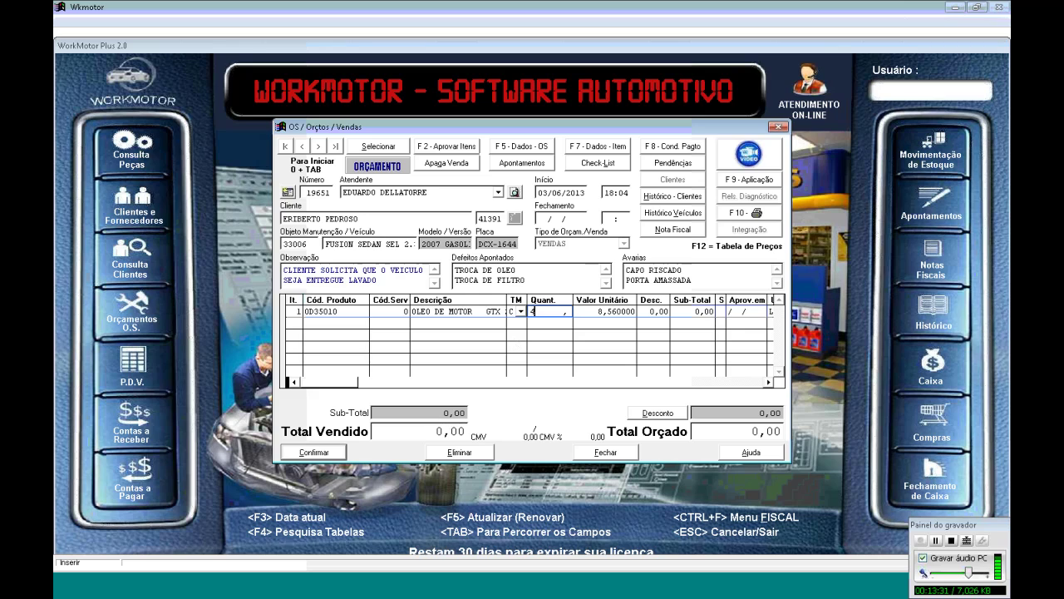
pyautogui.press('BackSpace')
pyautogui.write(',5')
pyautogui.press('Tab')
# Accept the unit price for a 38,52 total and begin a new item row
pyautogui.press('Tab')
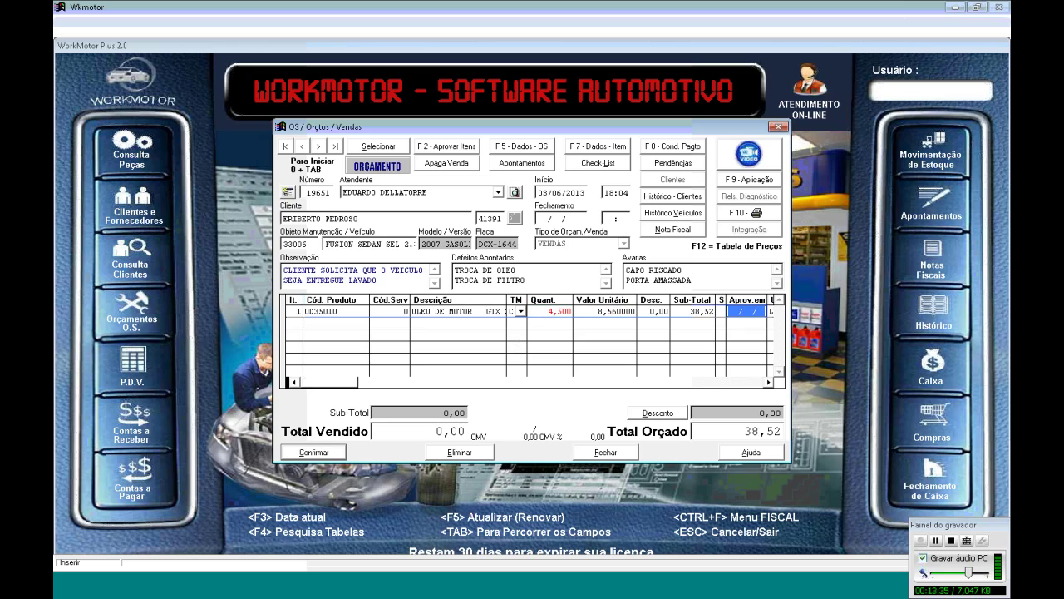
pyautogui.press('Tab')
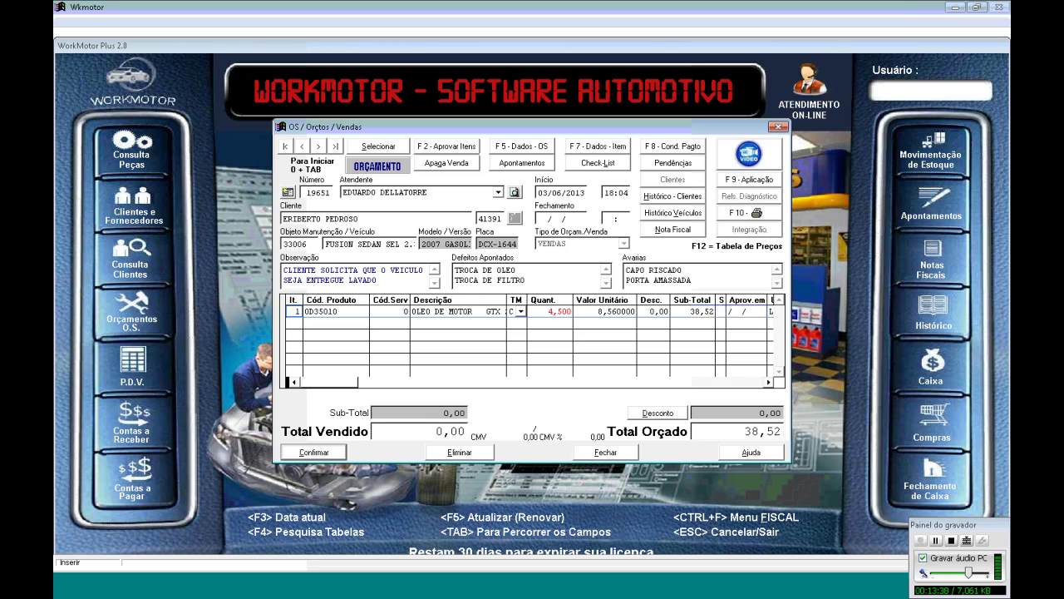
pyautogui.press('Down')
pyautogui.press('Tab')
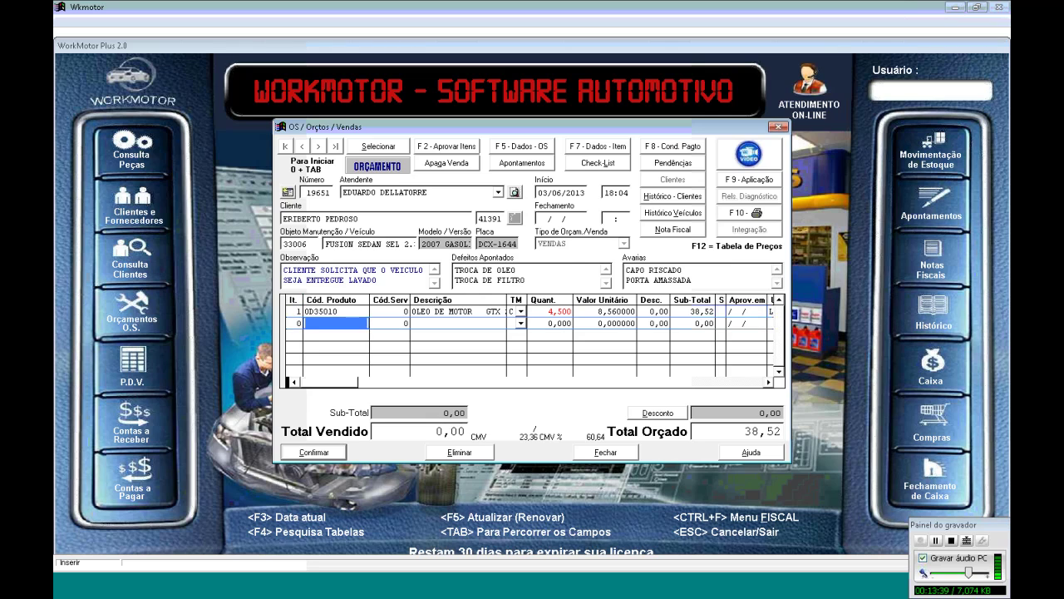
pyautogui.press('F4')
# Search products with description FILTRO and complementary info FUSION
pyautogui.write('FILTRO')
pyautogui.press('Tab')
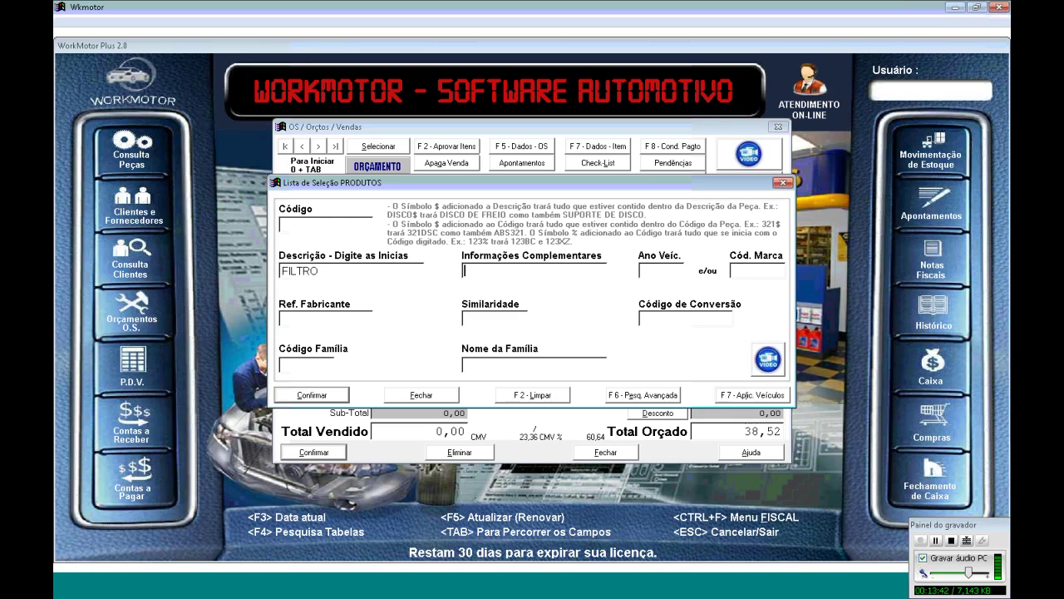
pyautogui.write('FUSION')
pyautogui.click(356, 269)
pyautogui.moveTo(317, 269); pyautogui.dragTo(273, 280)
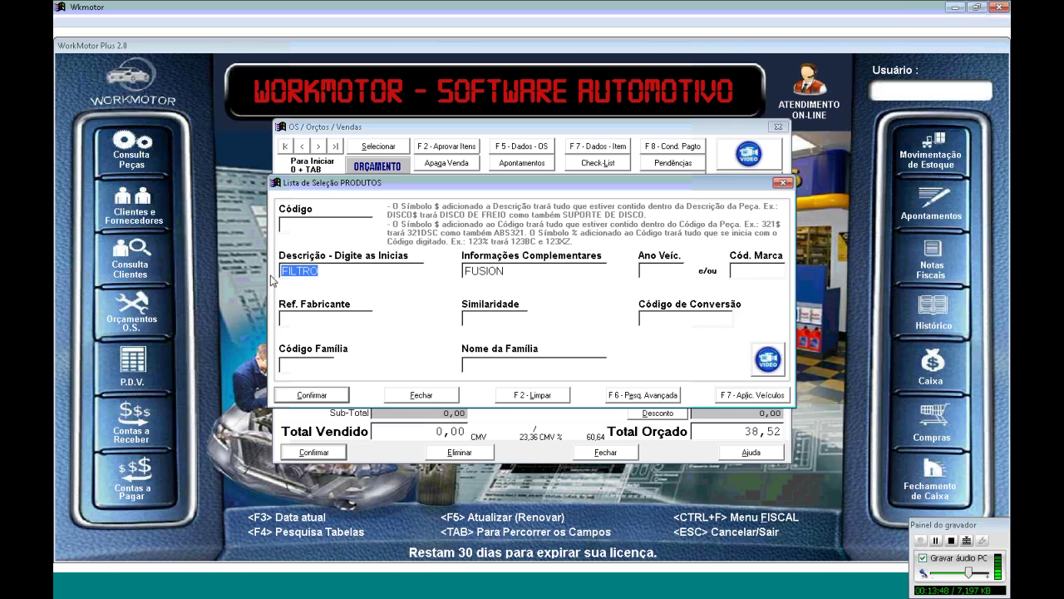
pyautogui.press('Tab')
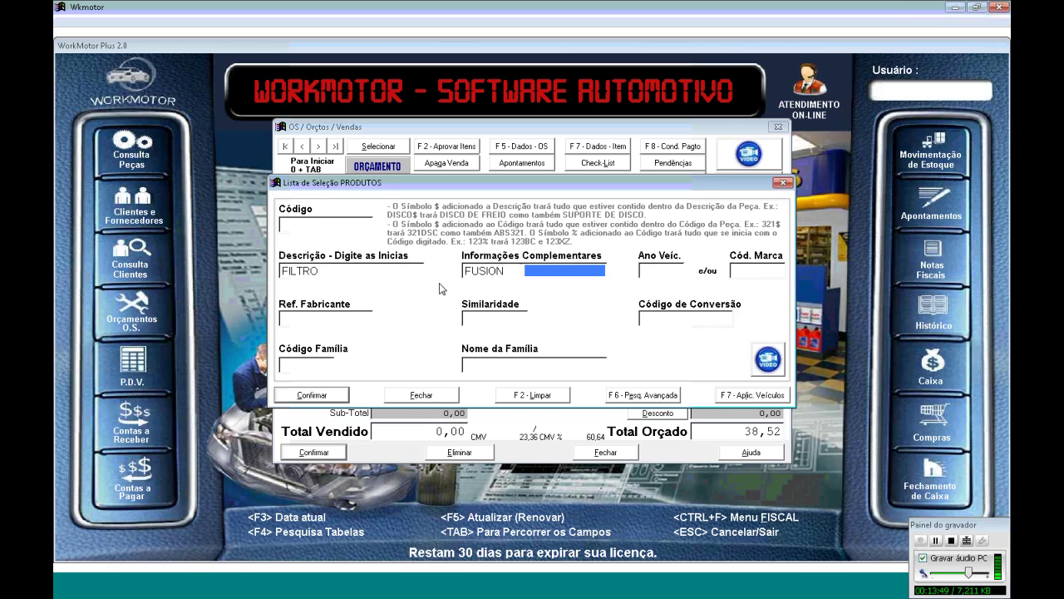
pyautogui.write('FUSION')
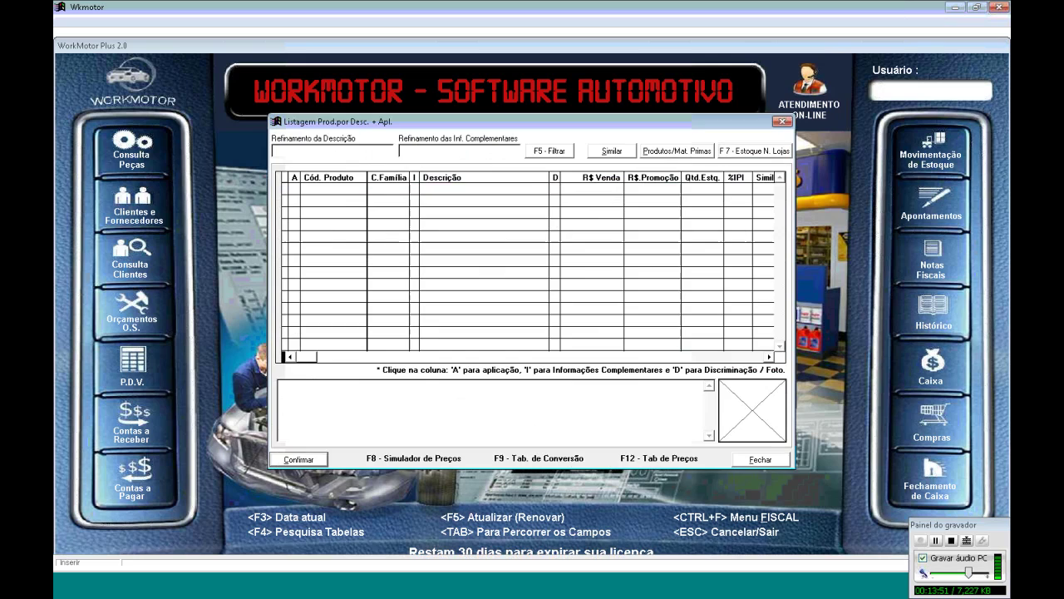
pyautogui.press('Return')
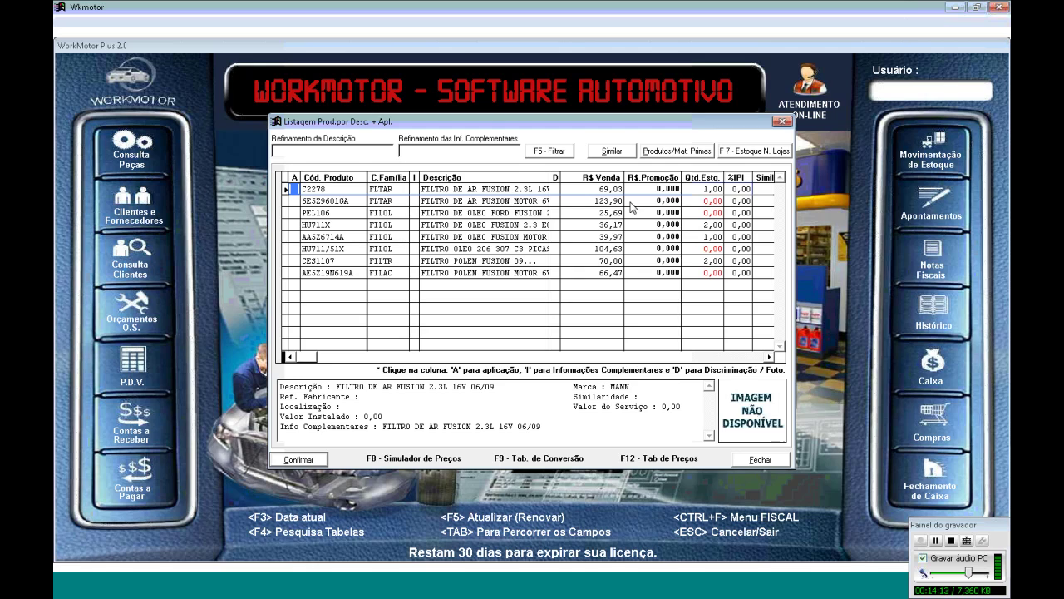
# Select oil filter HU711X from the results and add it as line 2
pyautogui.press('Down')
pyautogui.press('Down')
pyautogui.press('Up')
pyautogui.press('Up')
pyautogui.press('Right')
pyautogui.press('Right')
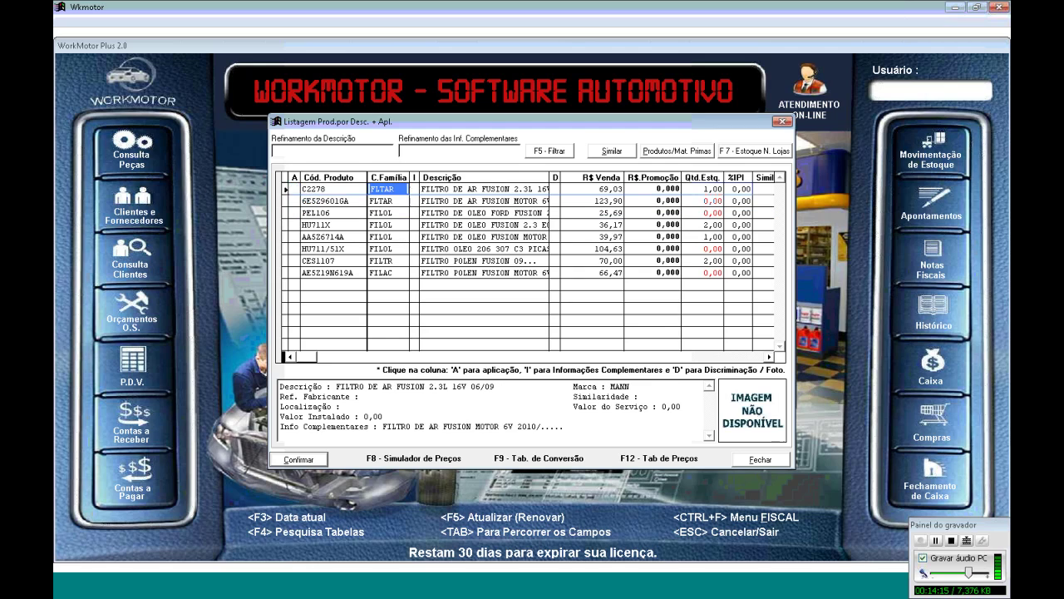
pyautogui.press('Right')
pyautogui.press('Right')
pyautogui.press('Down')
pyautogui.press('Down')
pyautogui.press('Down')
pyautogui.press('Down')
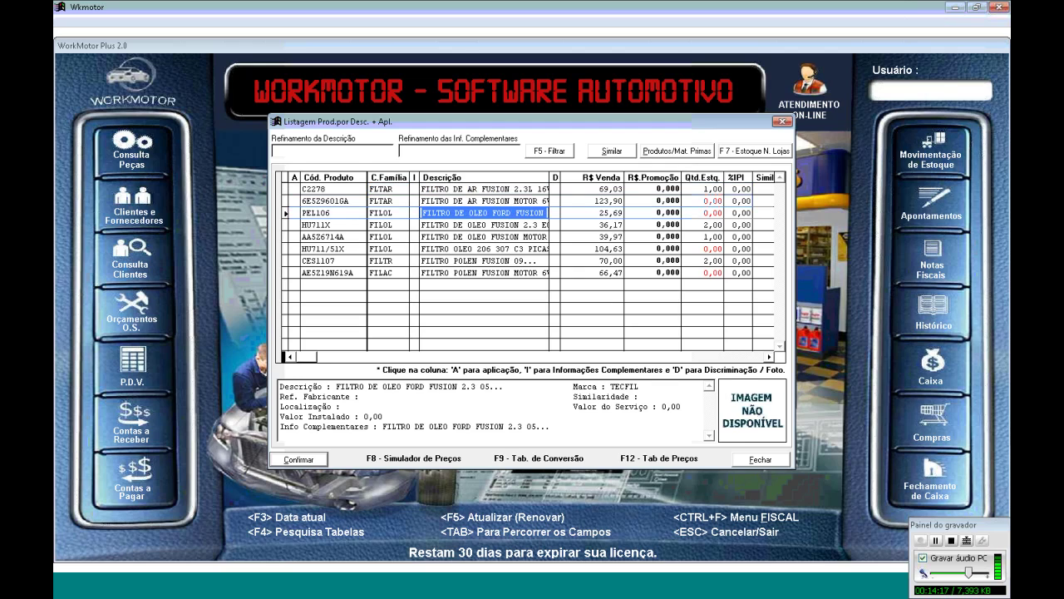
pyautogui.press('Right')
pyautogui.press('Right')
pyautogui.press('Up')
pyautogui.press('Left')
pyautogui.press('Left')
pyautogui.press('Left')
pyautogui.press('Left')
pyautogui.press('Left')
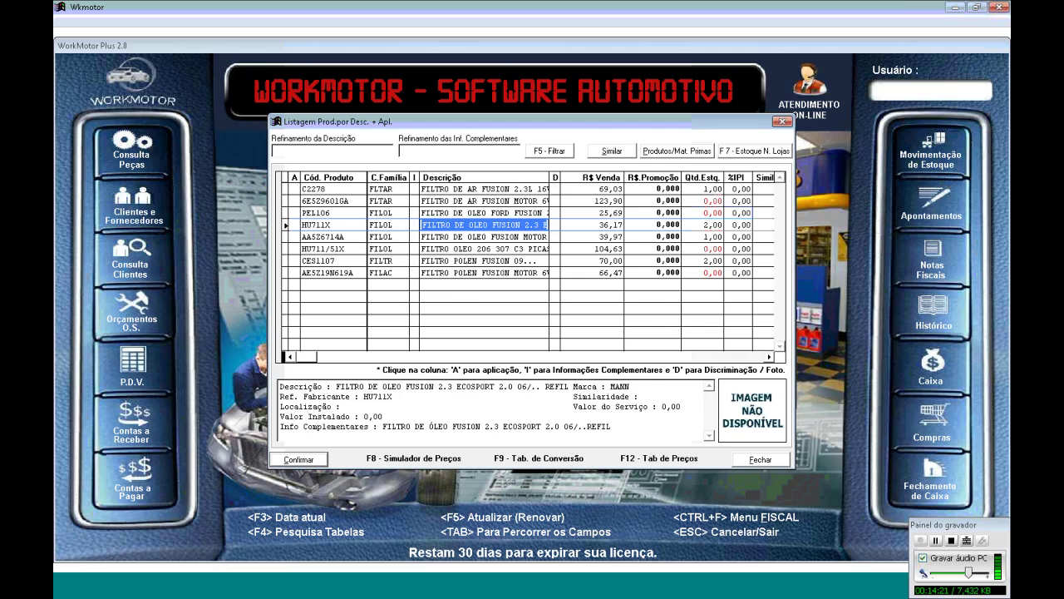
pyautogui.press('Return')
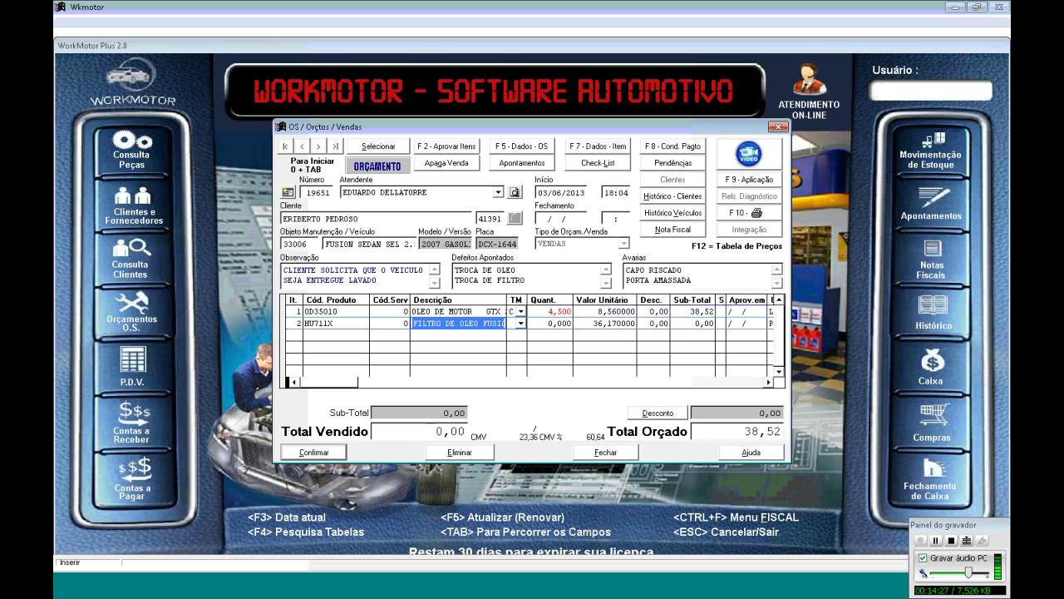
# Review the long HU711X oil filter description on budget line 2
pyautogui.press('Tab')
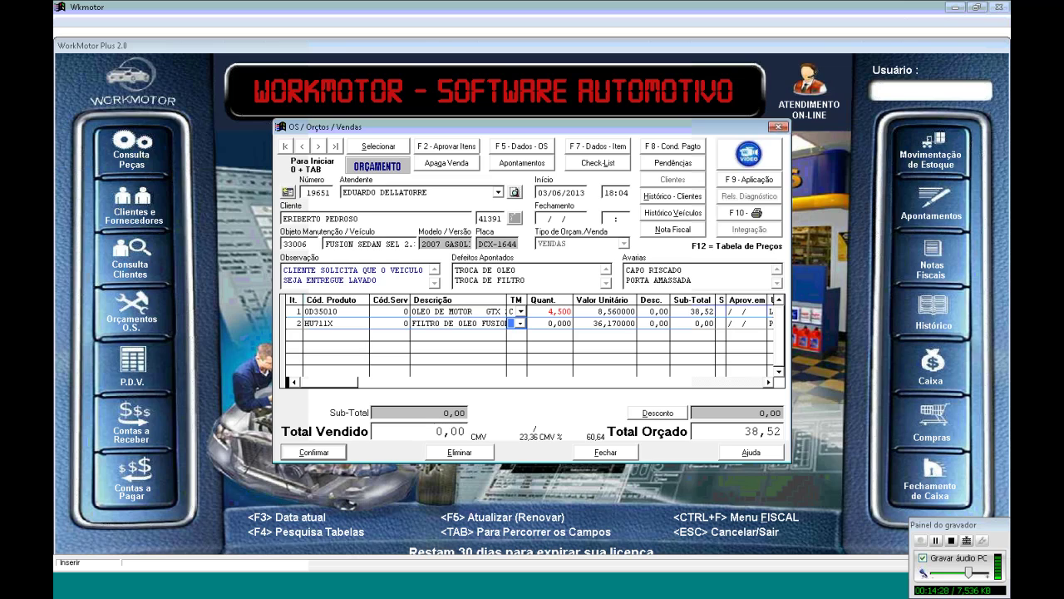
pyautogui.hotkey('shift', 'Tab')
pyautogui.press('Home')
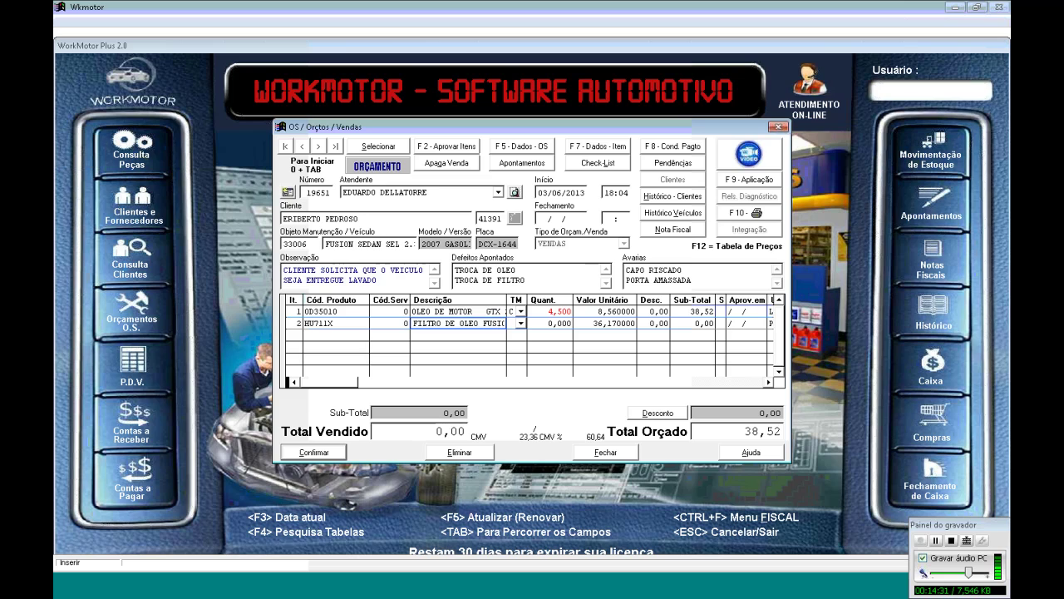
pyautogui.press('Delete')
pyautogui.press('Delete')
pyautogui.press('Delete')
pyautogui.press('Delete')
pyautogui.press('Delete')
pyautogui.press('Delete')
pyautogui.press('Delete')
pyautogui.press('Delete')
pyautogui.press('Delete')
pyautogui.press('Delete')
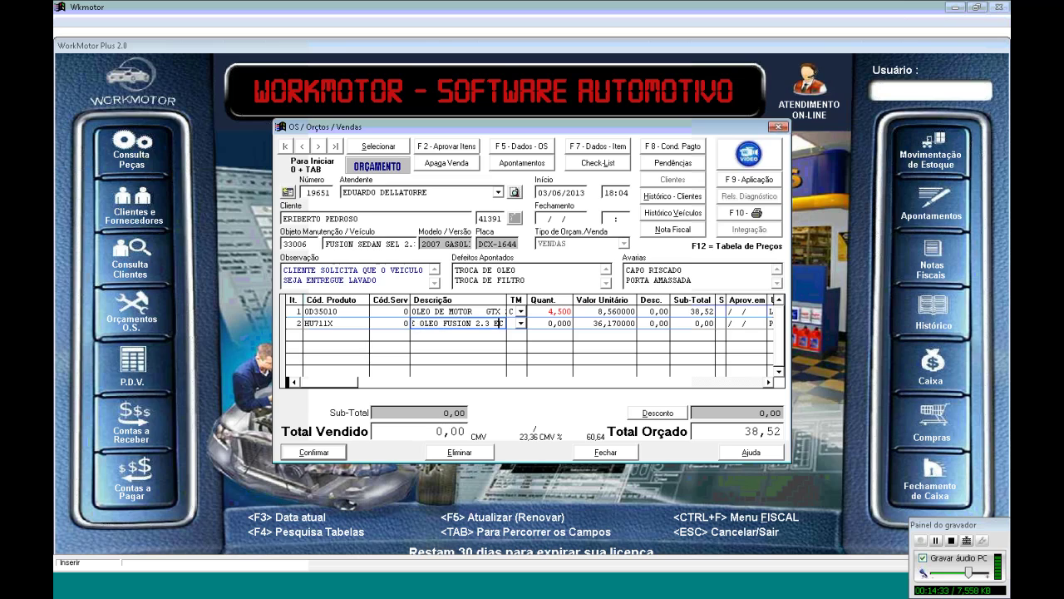
pyautogui.press('Right')
pyautogui.press('Right')
pyautogui.press('Right')
pyautogui.press('Right')
pyautogui.press('Right')
pyautogui.press('Right')
pyautogui.press('Right')
pyautogui.press('Right')
pyautogui.press('Right')
pyautogui.press('Right')
pyautogui.press('Right')
pyautogui.press('Right')
pyautogui.press('Right')
pyautogui.press('Right')
pyautogui.press('Right')
pyautogui.press('Right')
pyautogui.press('Right')
pyautogui.press('Right')
pyautogui.press('Right')
pyautogui.press('Right')
pyautogui.press('Right')
pyautogui.press('BackSpace')
pyautogui.press('BackSpace')
pyautogui.press('BackSpace')
pyautogui.press('BackSpace')
pyautogui.press('BackSpace')
pyautogui.press('BackSpace')
pyautogui.press('Tab')
# Set the HU711X filter quantity to 1 (total 74,69) and start a FILTRO FUSCA product search
pyautogui.press('Tab')
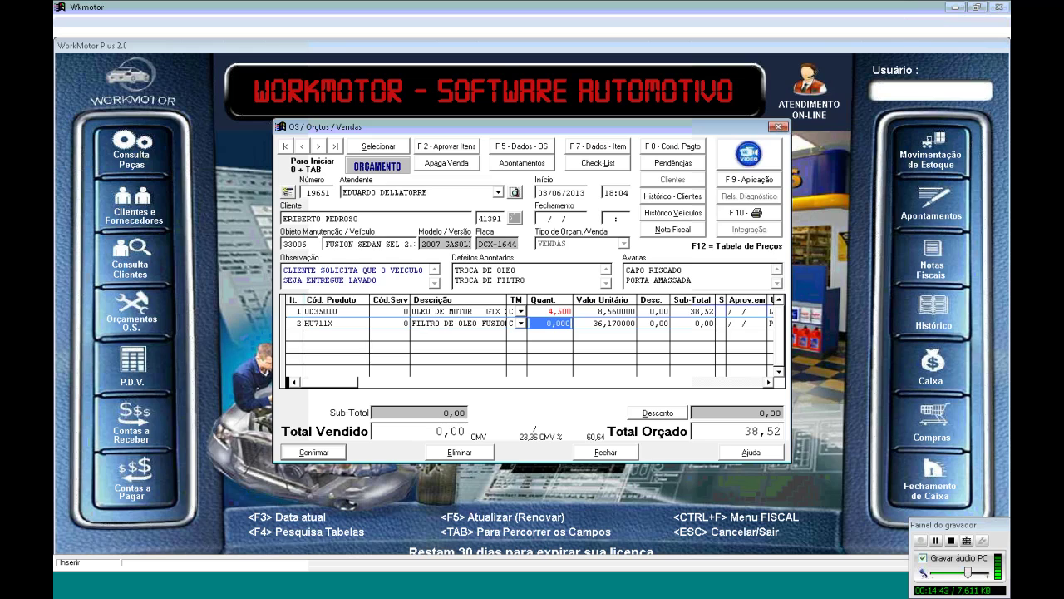
pyautogui.write('1')
pyautogui.press('Tab')
pyautogui.press('Tab')
pyautogui.press('Tab')
pyautogui.press('Tab')
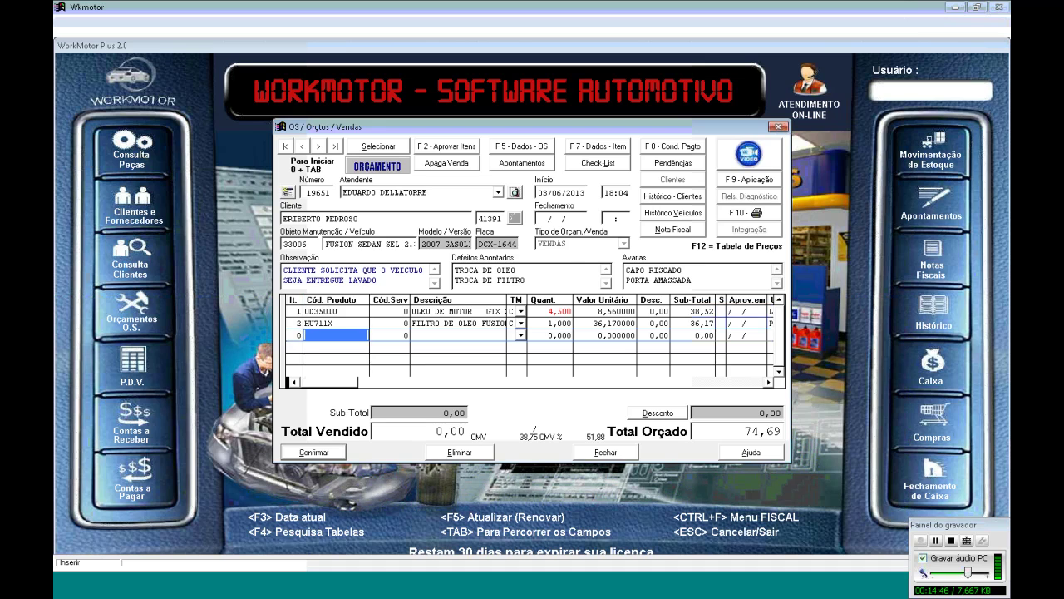
pyautogui.press('Return')
pyautogui.write('FILTRO')
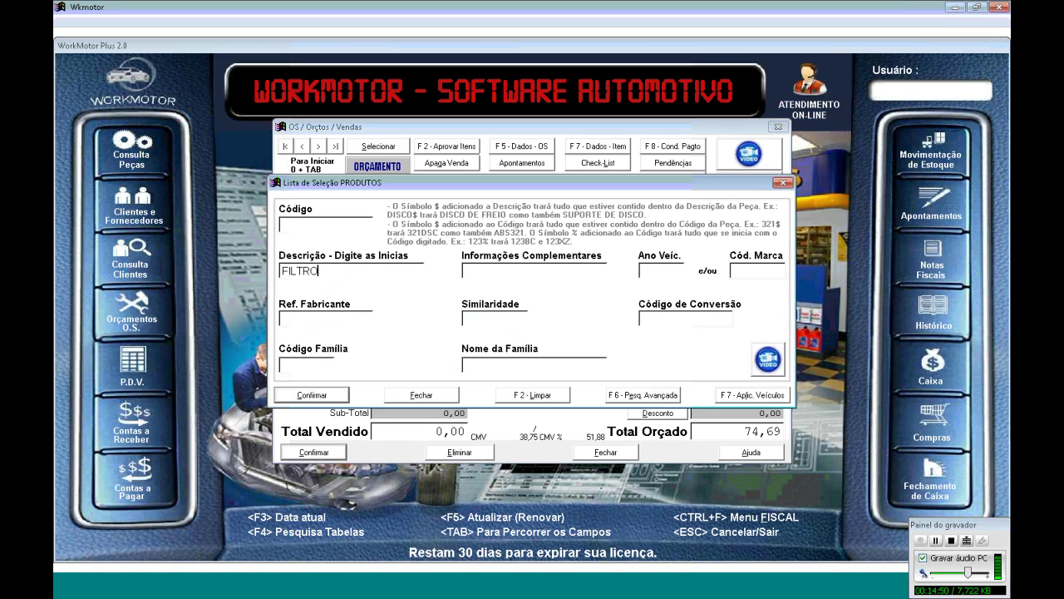
pyautogui.write('FUSCA')
# After the empty FUSCA search, list products matching FILTRO with complementary info FUSION
pyautogui.press('Return')
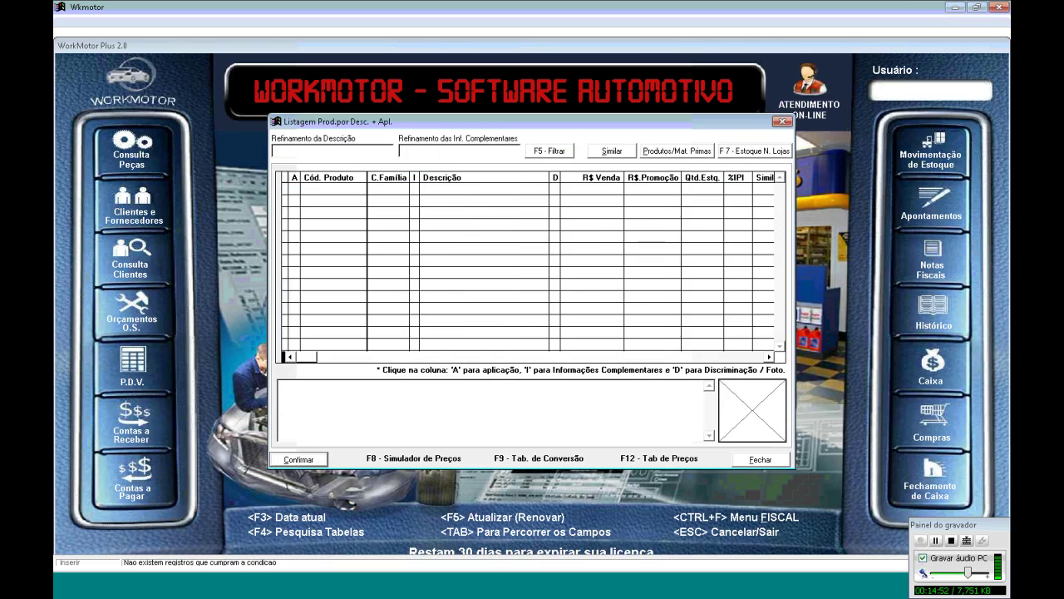
pyautogui.press('Escape')
pyautogui.press('Escape')
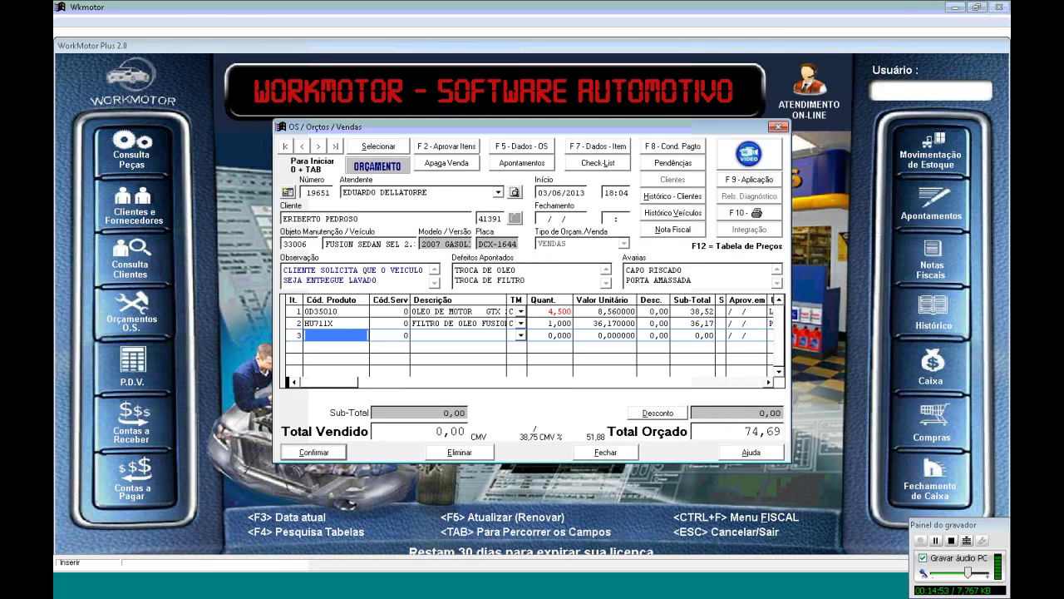
pyautogui.press('Return')
pyautogui.write('FILTRO')
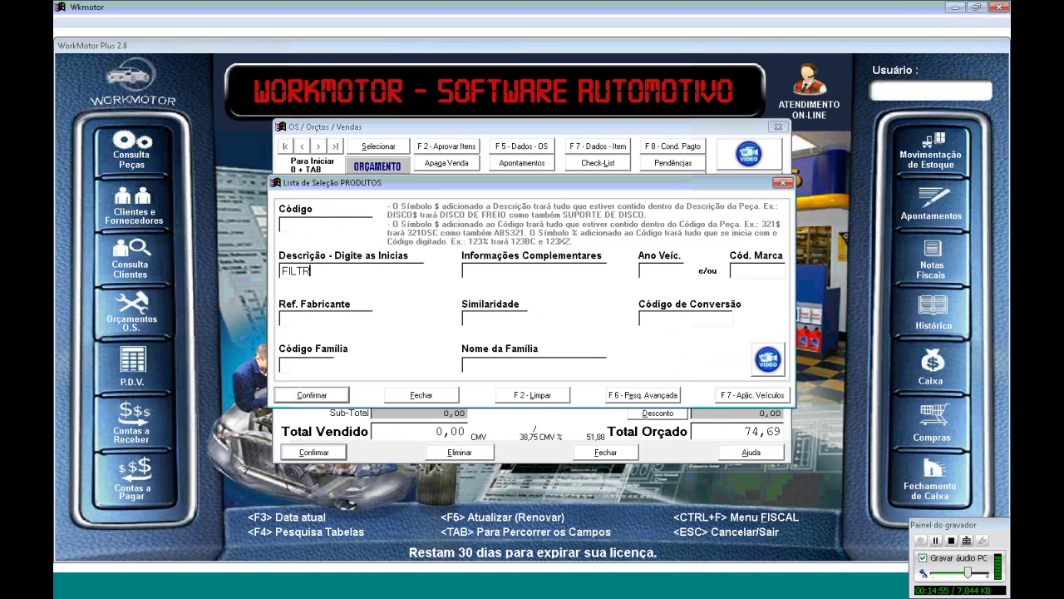
pyautogui.press('Return')
pyautogui.write('FUSION')
pyautogui.press('Return')
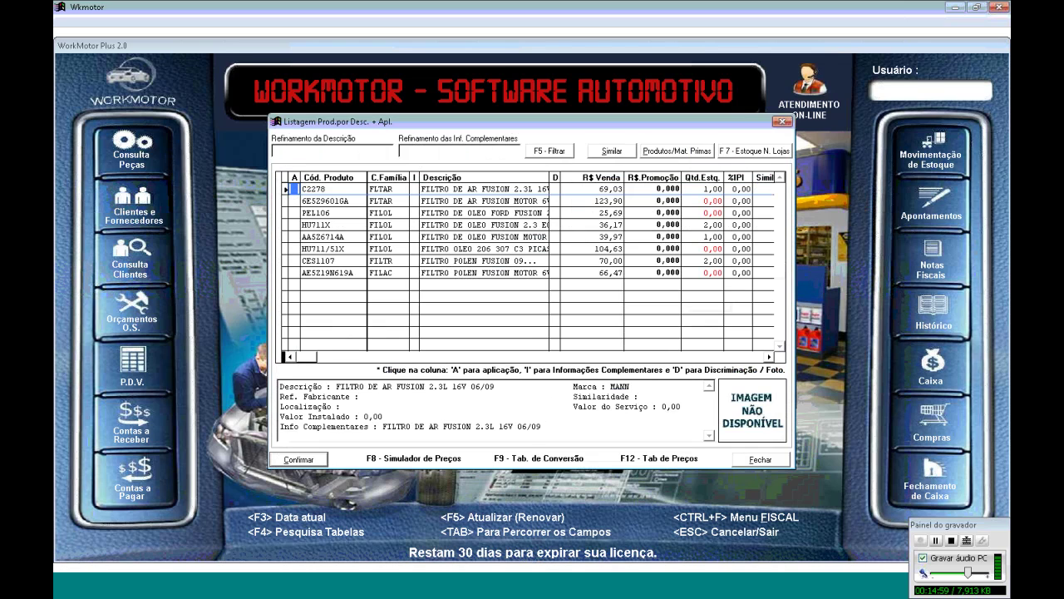
# Add the CES1107 pollen filter as item 3 with quantity 1, bringing the total to 144,69
pyautogui.press('Down')
pyautogui.press('Down')
pyautogui.press('Down')
pyautogui.press('Down')
pyautogui.press('Down')
pyautogui.press('Right')
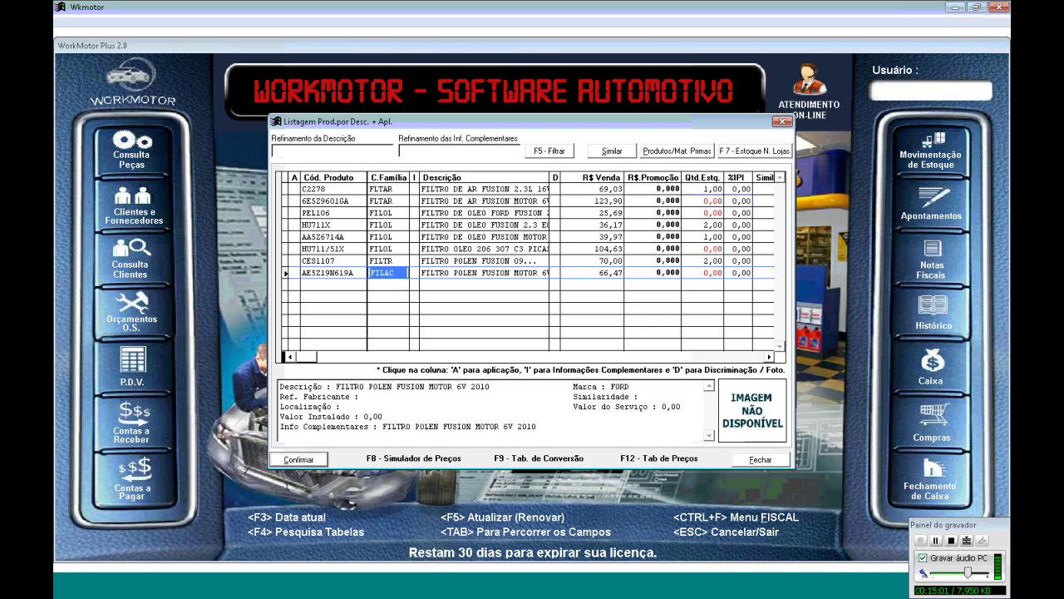
pyautogui.press('Right')
pyautogui.press('Right')
pyautogui.press('Up')
pyautogui.press('Return')
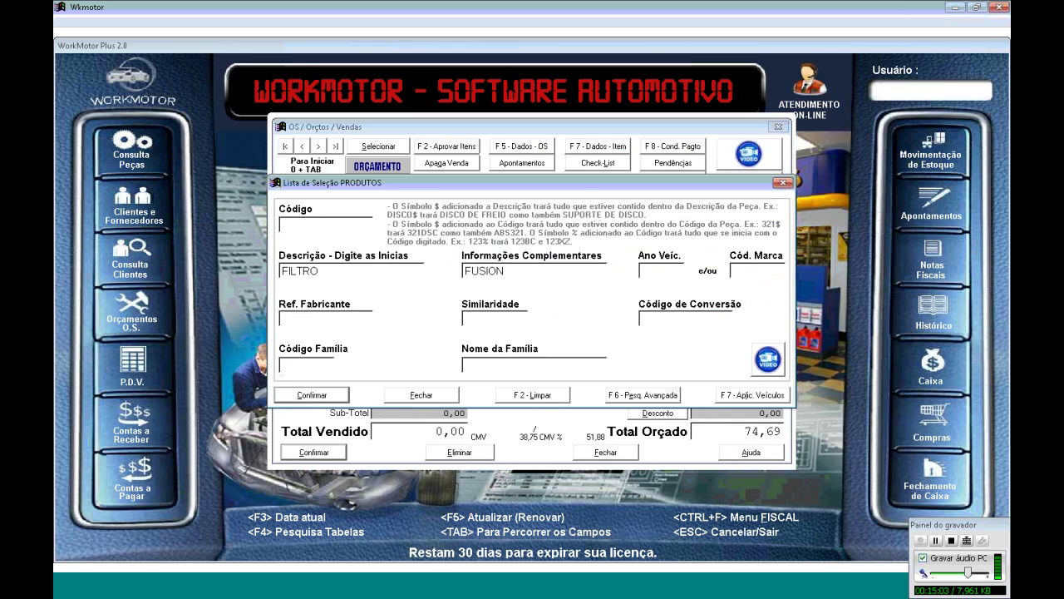
pyautogui.press('Tab')
pyautogui.press('Tab')
pyautogui.write('1')
pyautogui.press('Return')
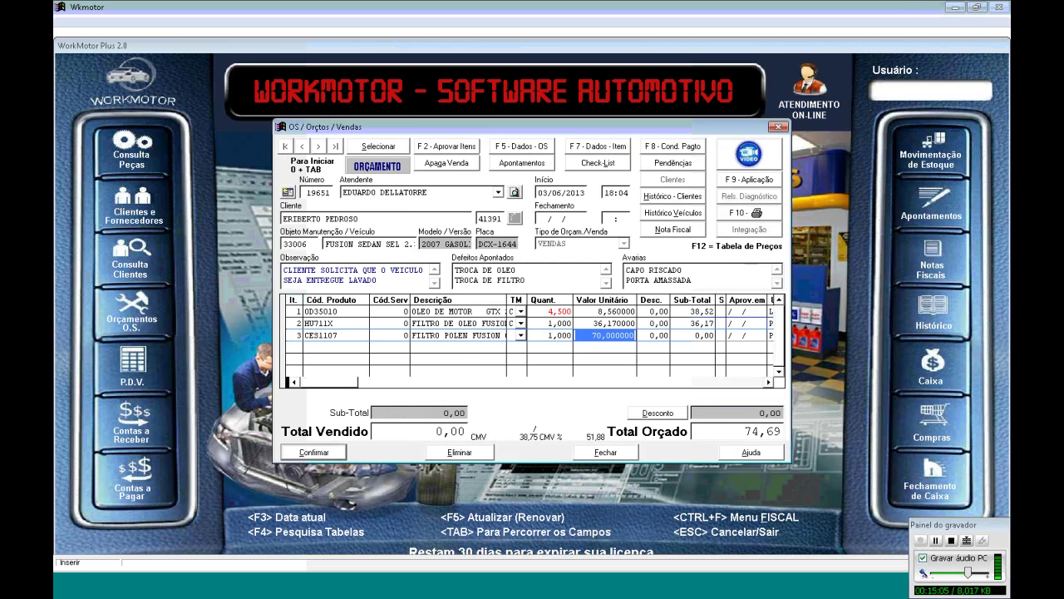
pyautogui.press('Return')
pyautogui.press('Return')
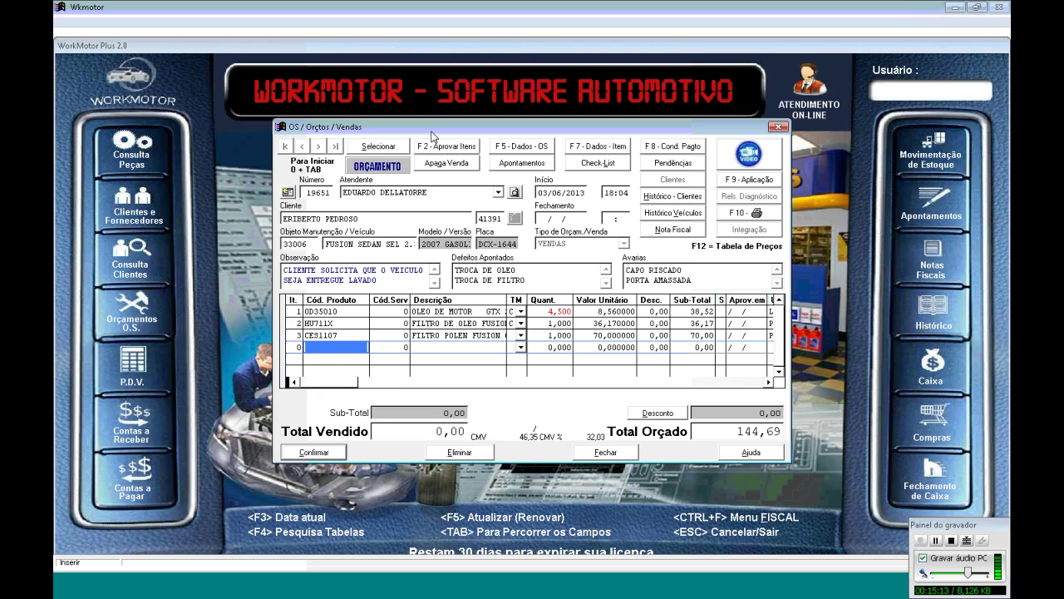
# Bring the budget window back into focus and open the product search
pyautogui.click(506, 12)
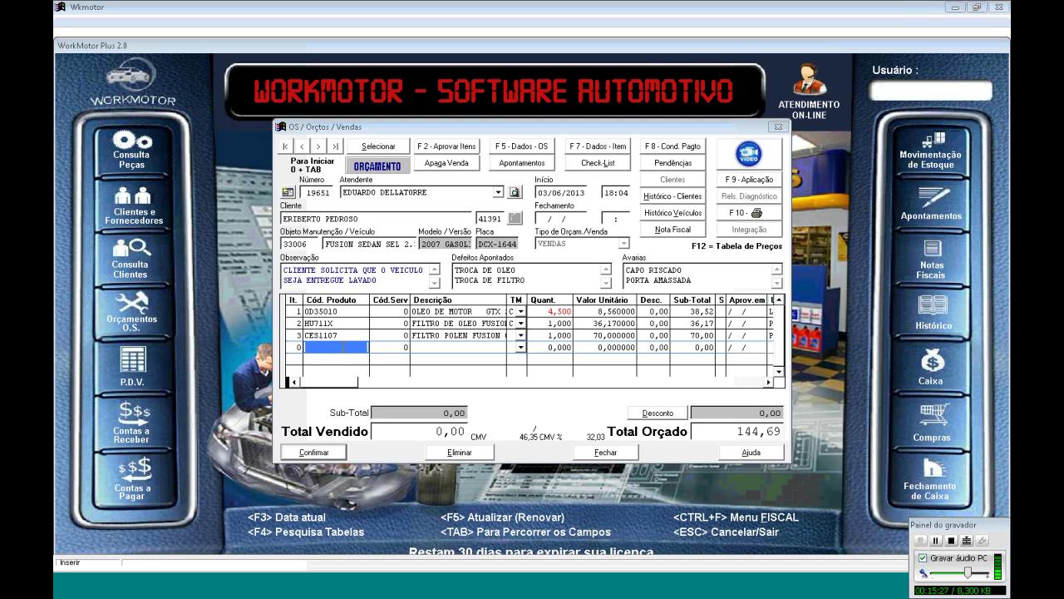
pyautogui.click(342, 347)
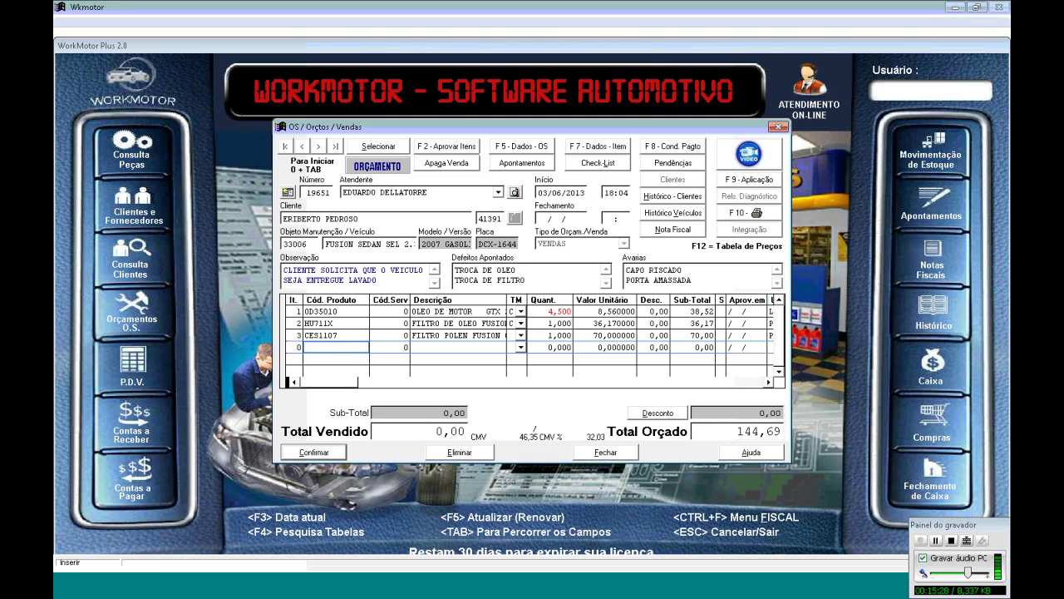
pyautogui.press('F4')
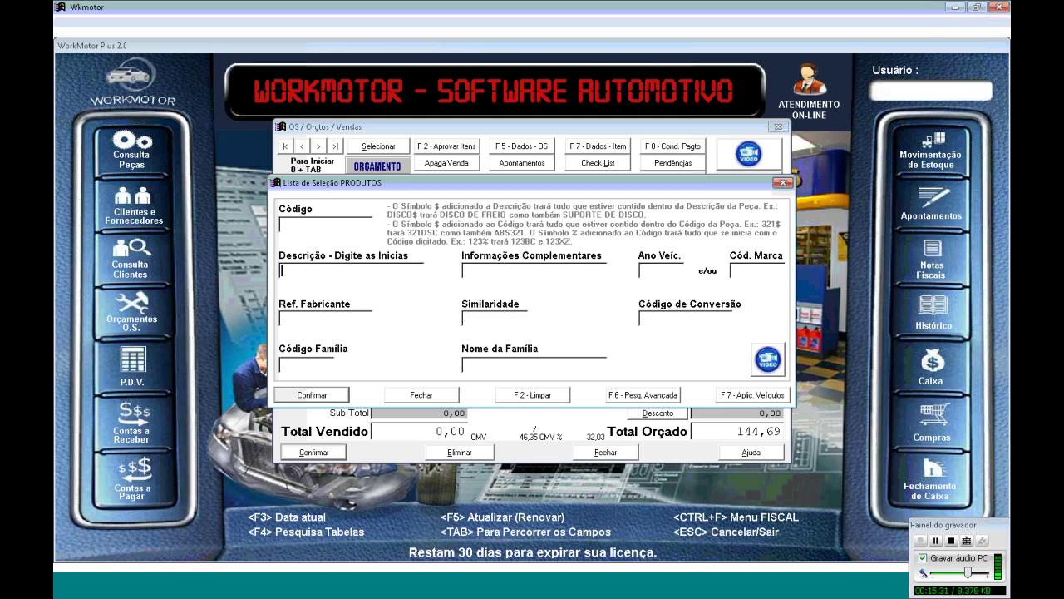
# Close the empty search, remove the duplicated pollen filter line and reopen the product search
pyautogui.click(348, 222)
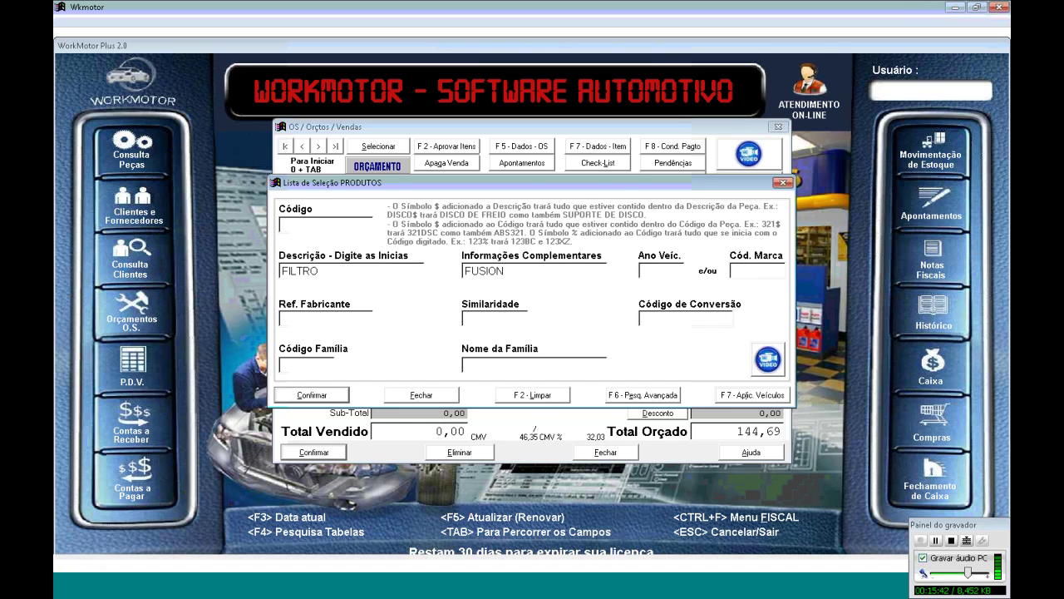
pyautogui.press('Return')
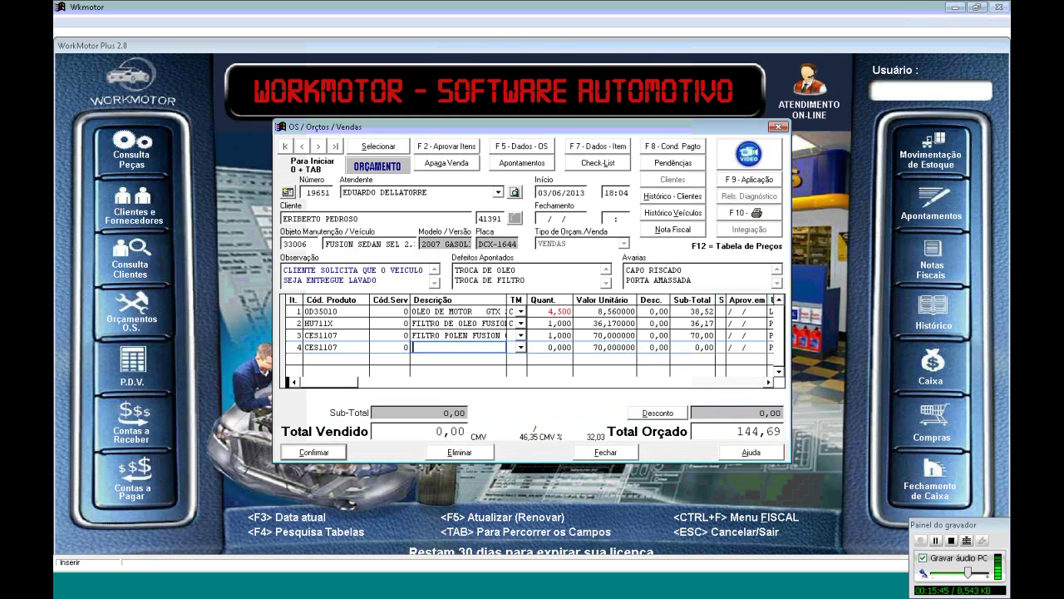
pyautogui.press('Escape')
pyautogui.press('Return')
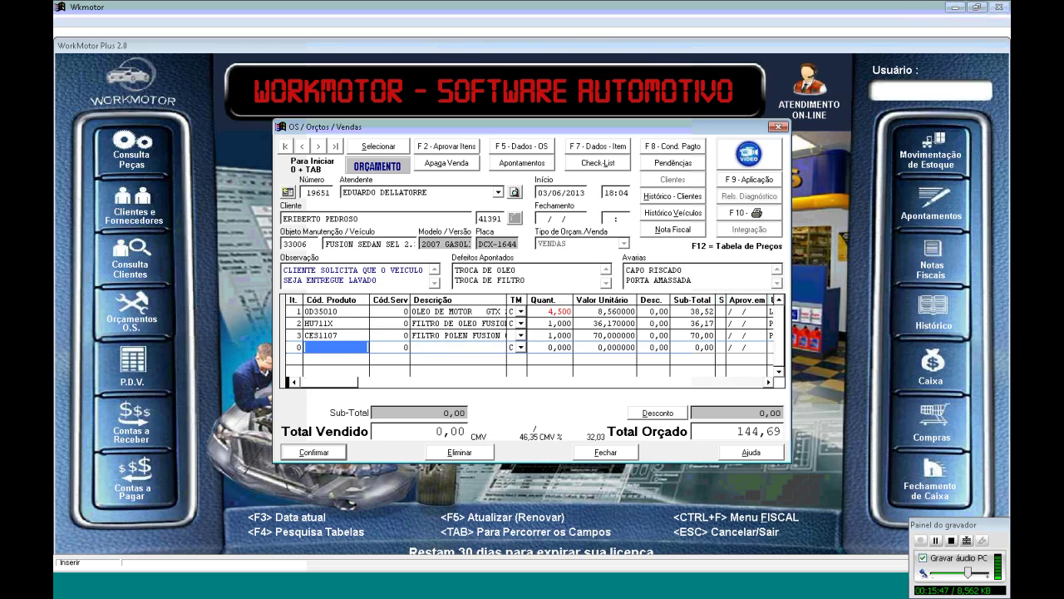
# Search FILTRO with FUSION and add the C2278 air filter as item 4
pyautogui.write('FILTRO')
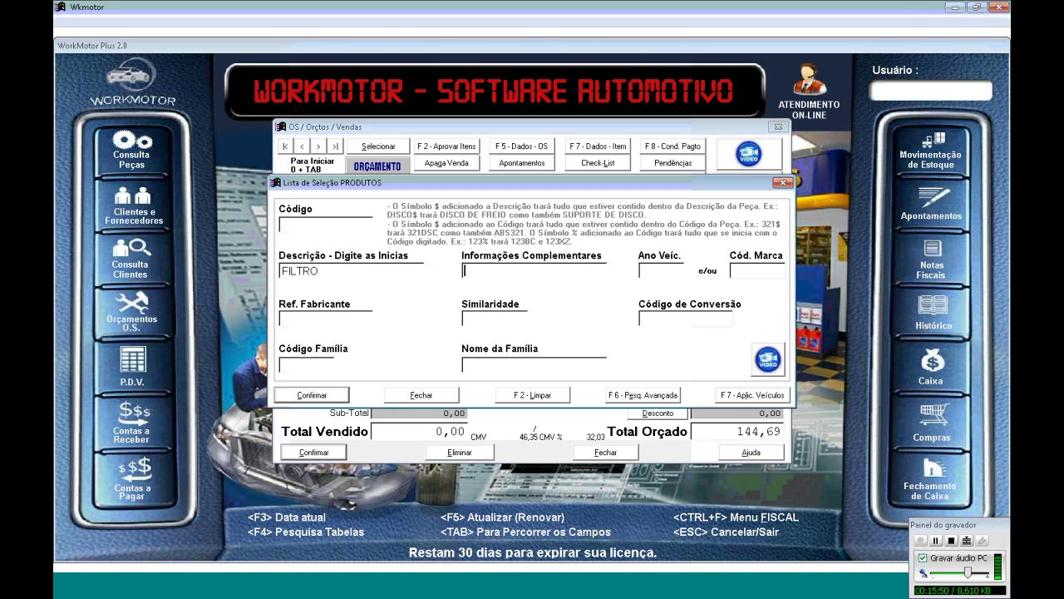
pyautogui.press('Tab')
pyautogui.write('FUSION')
pyautogui.press('Return')
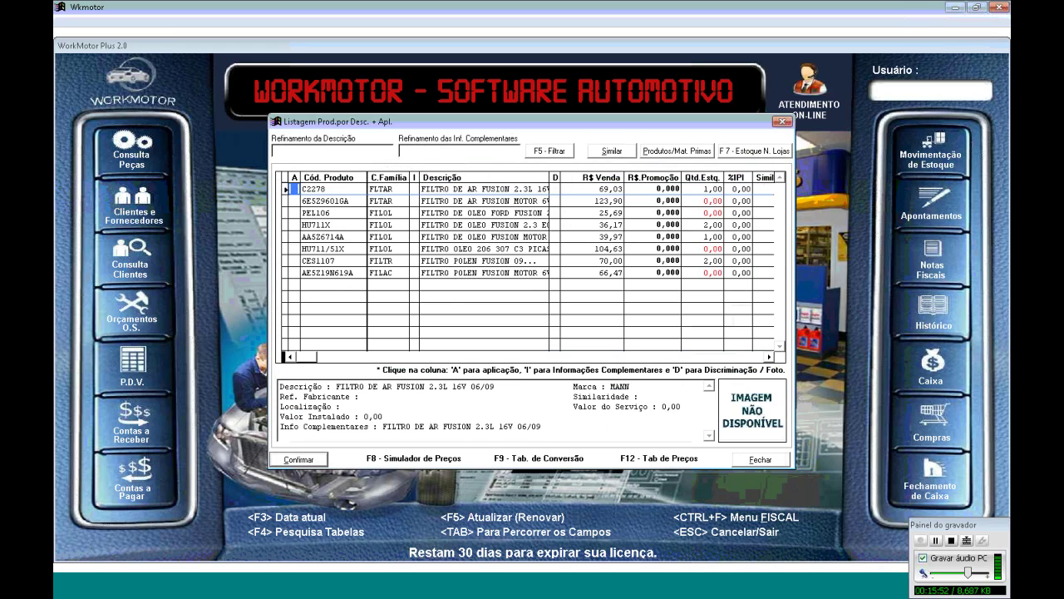
pyautogui.press('Down')
pyautogui.press('Down')
pyautogui.press('Down')
pyautogui.press('Right')
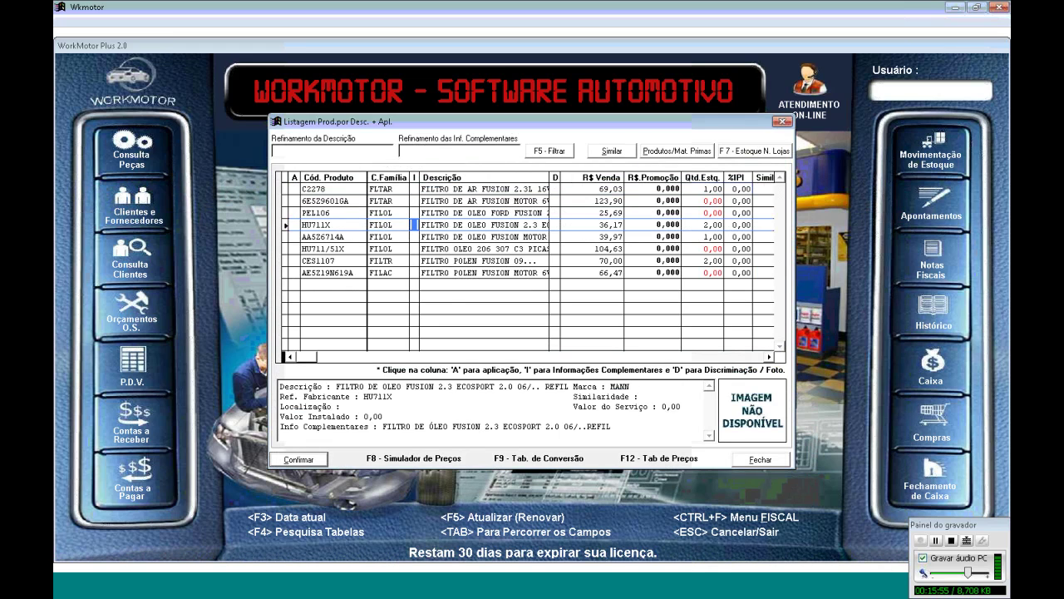
pyautogui.press('Up')
pyautogui.press('Up')
pyautogui.press('Up')
pyautogui.press('Down')
pyautogui.press('Up')
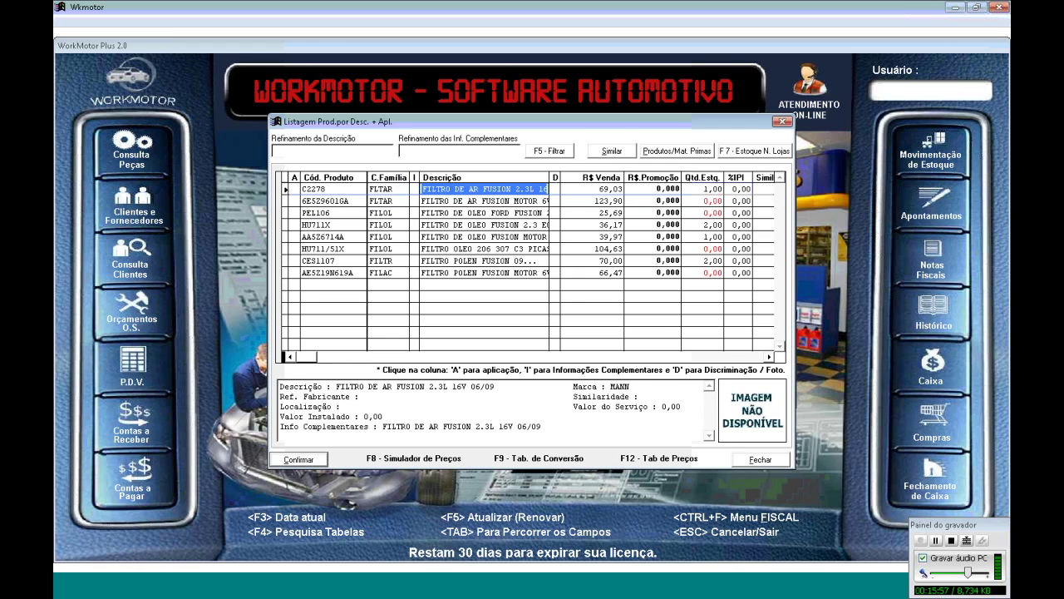
pyautogui.press('Right')
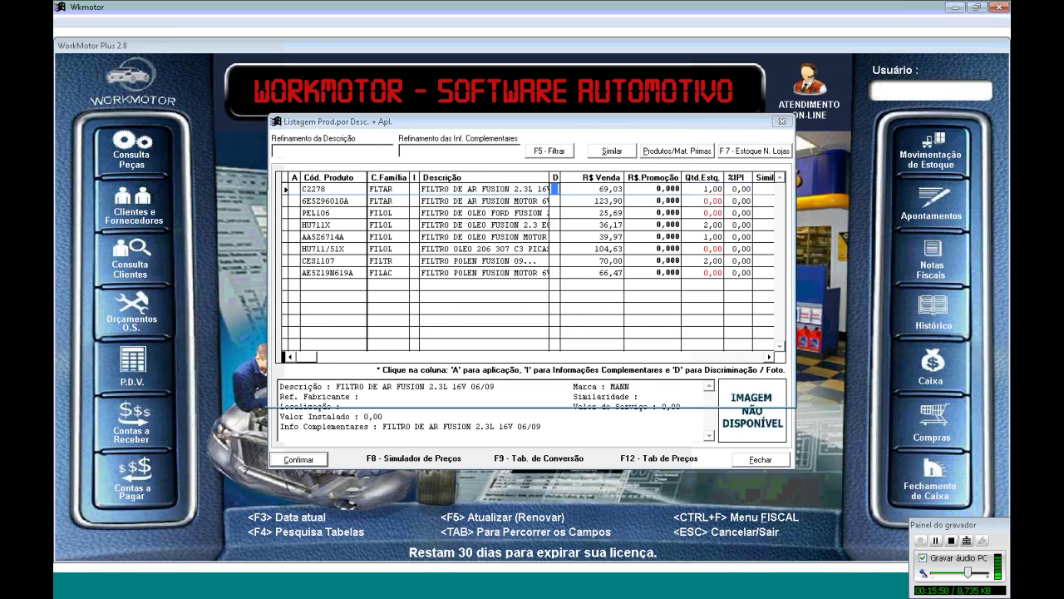
pyautogui.press('Return')
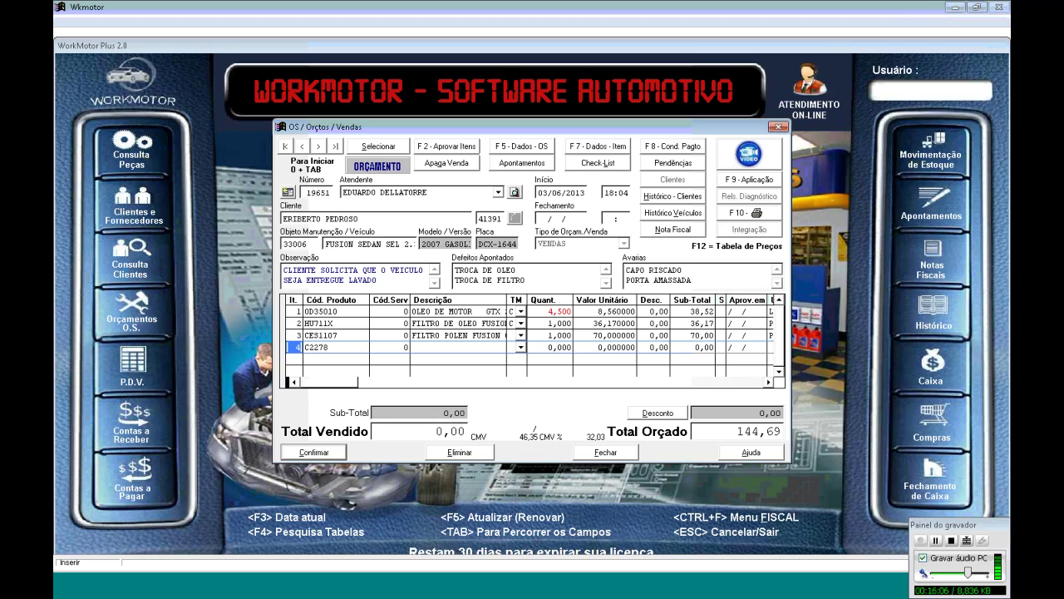
# Confirm item 4's code C2278, set its type to C and quantity to 1
pyautogui.press('Tab')
pyautogui.write('0')
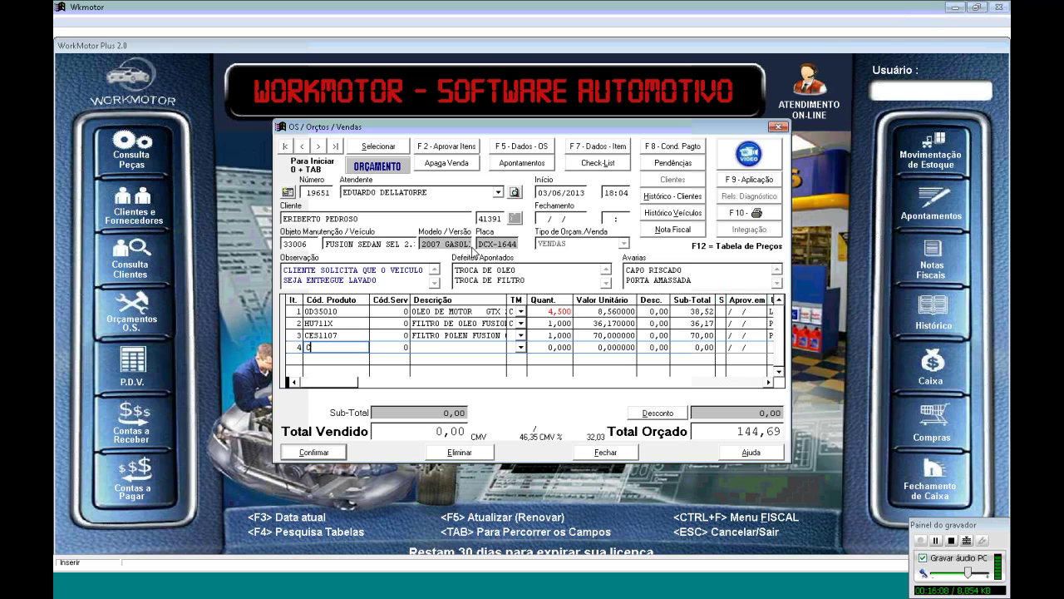
pyautogui.write('2278')
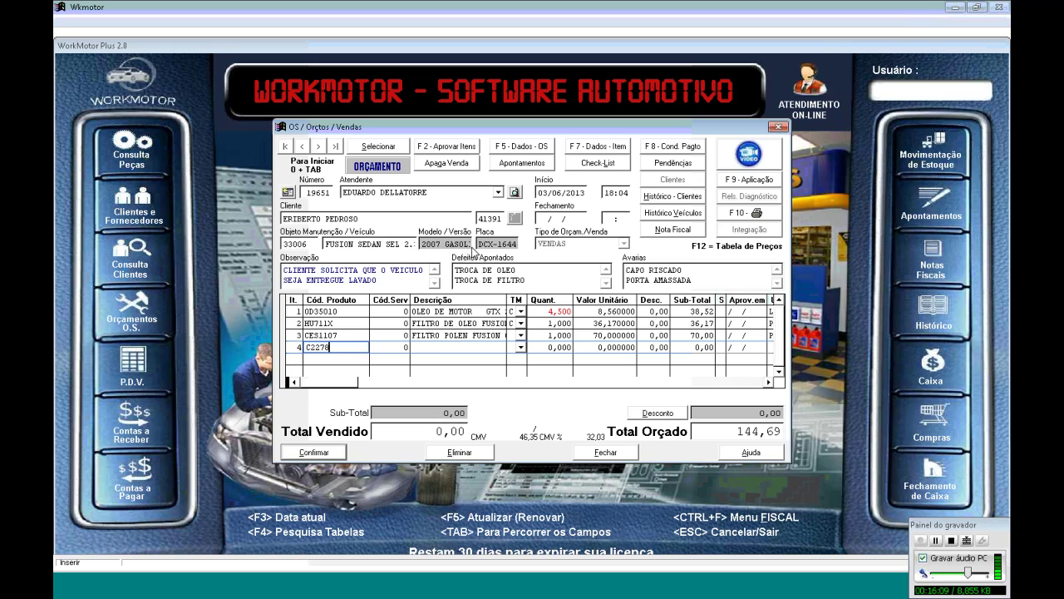
pyautogui.press('Tab')
pyautogui.press('Tab')
pyautogui.press('Tab')
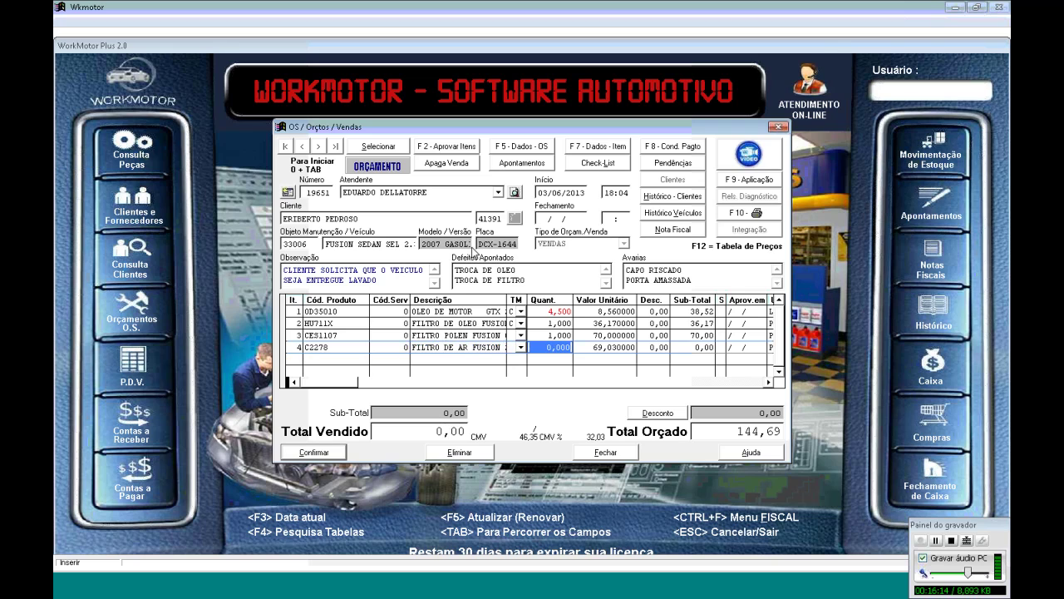
pyautogui.click(519, 347)
pyautogui.click(524, 369)
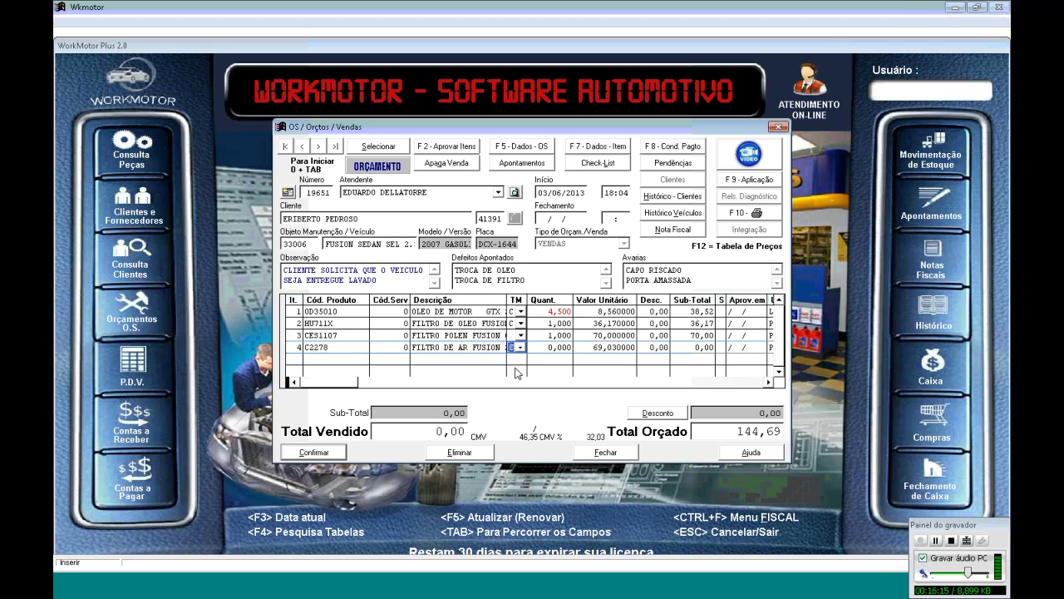
pyautogui.press('Tab')
pyautogui.write('1')
pyautogui.press('Tab')
pyautogui.press('Tab')
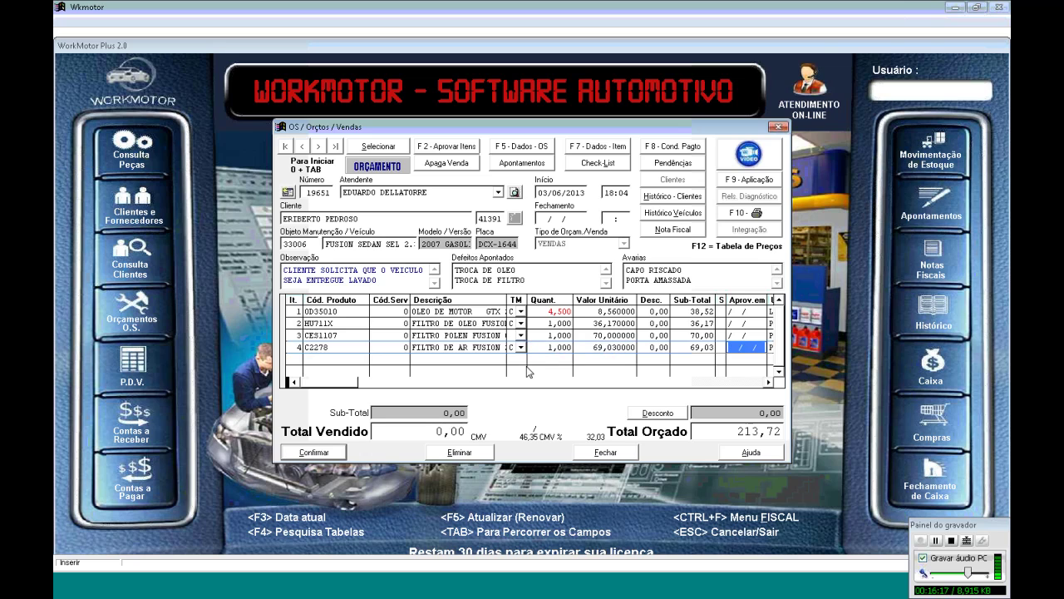
pyautogui.press('Tab')
# Set the C2278 unit price to 70,03 (total 214,72) and start a new service line
pyautogui.click(592, 346)
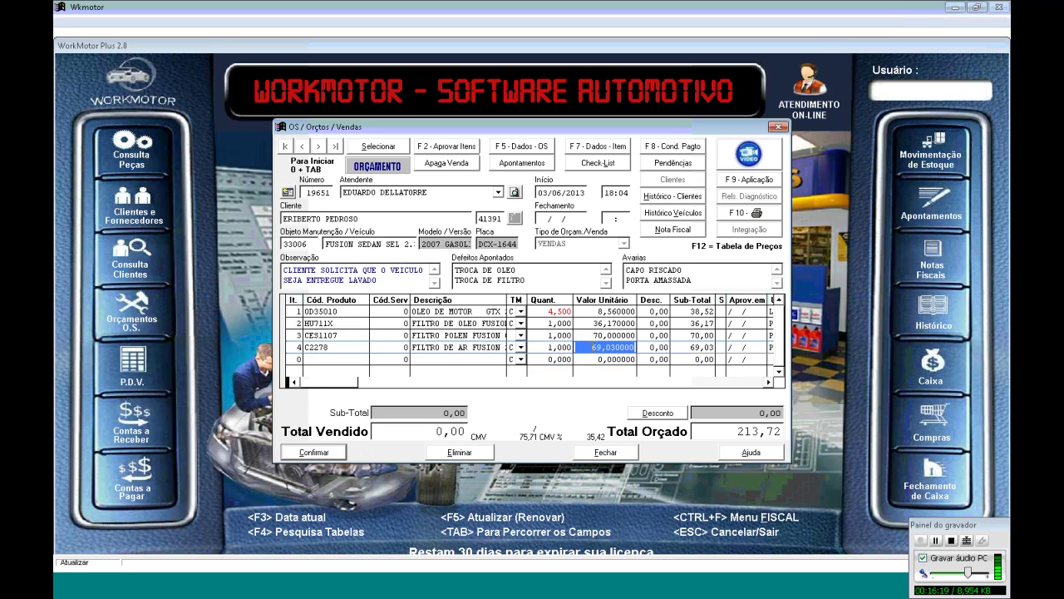
pyautogui.write('70')
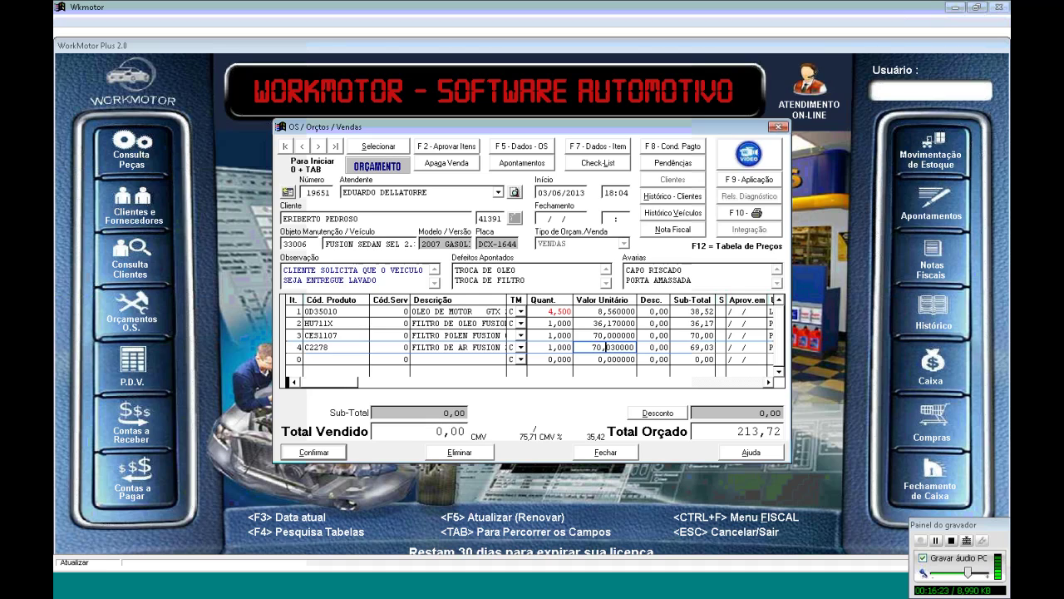
pyautogui.press('Tab')
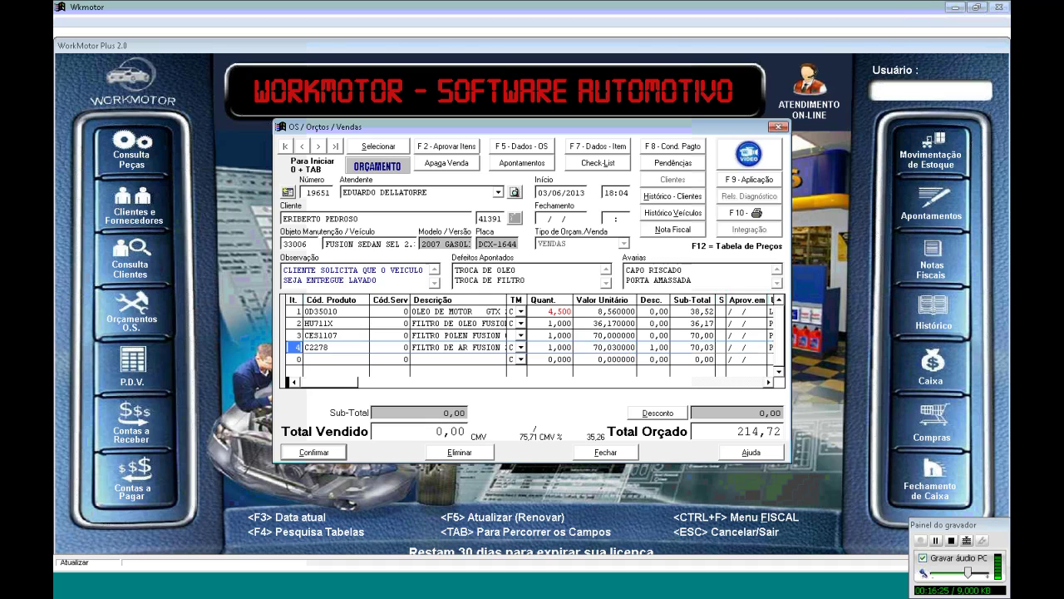
pyautogui.press('Down')
pyautogui.press('Tab')
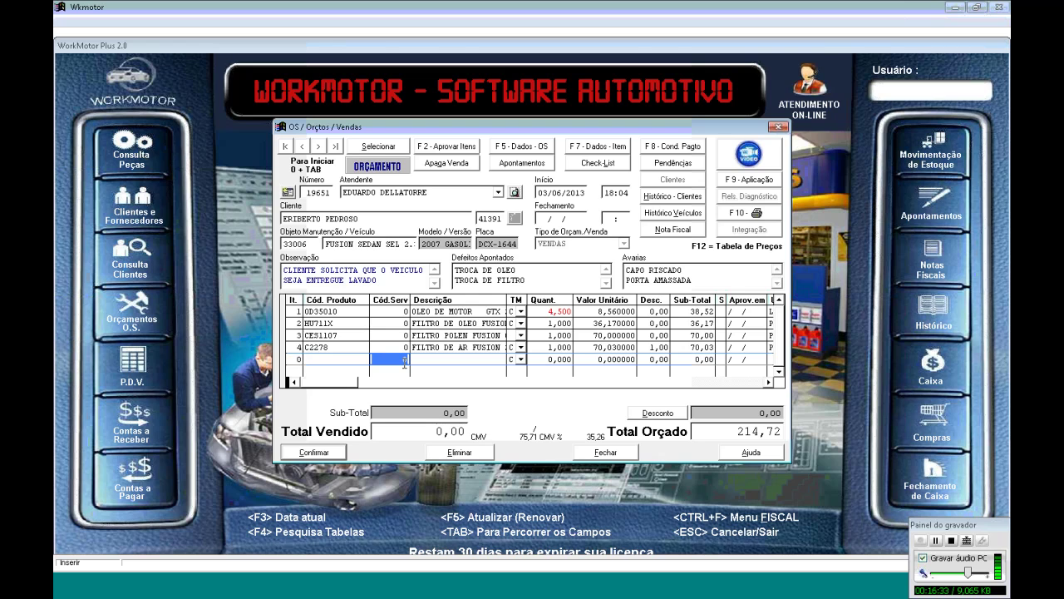
pyautogui.press('F4')
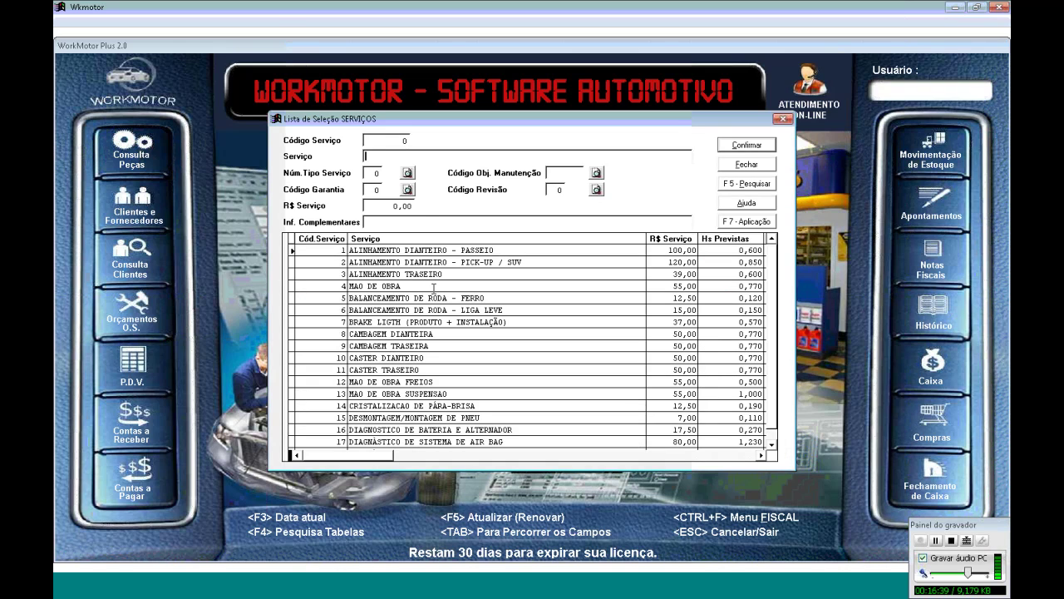
# Type TROCA OLE in the service search, which closes and adds a service line
pyautogui.write('TRPO')
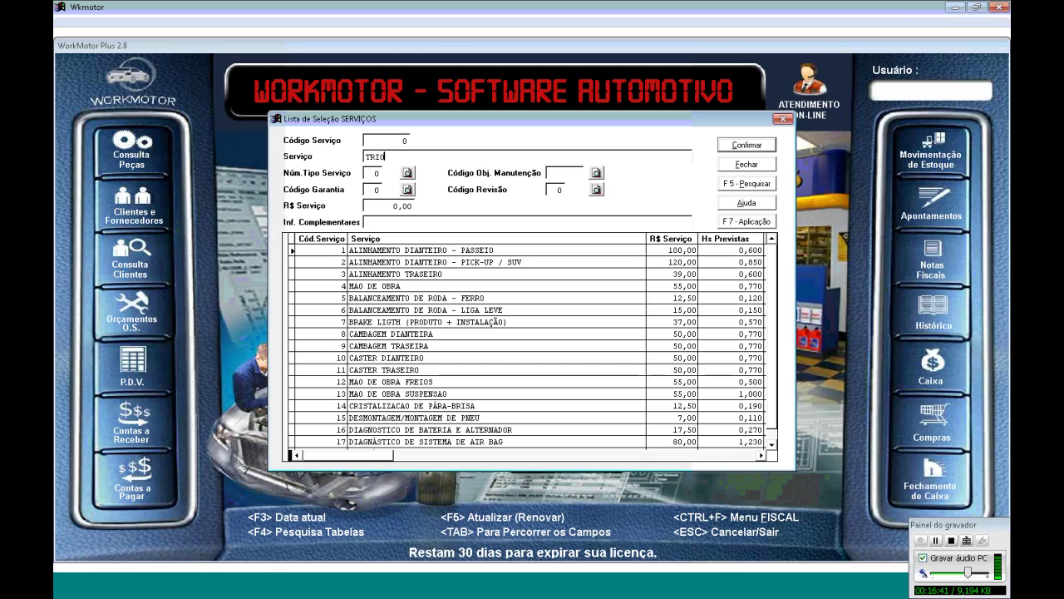
pyautogui.press('BackSpace')
pyautogui.press('BackSpace')
pyautogui.write('OCA ')
pyautogui.write('OLE')
pyautogui.press('Return')
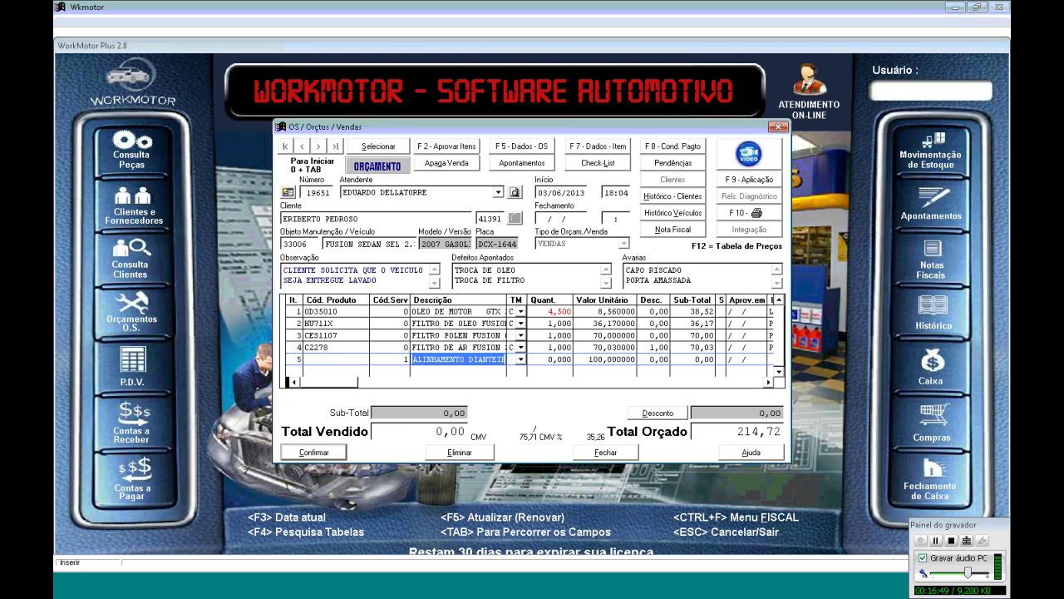
# On line 5, search services for OLEO and add oil-sump change service 295
pyautogui.click(293, 359)
pyautogui.press('Tab')
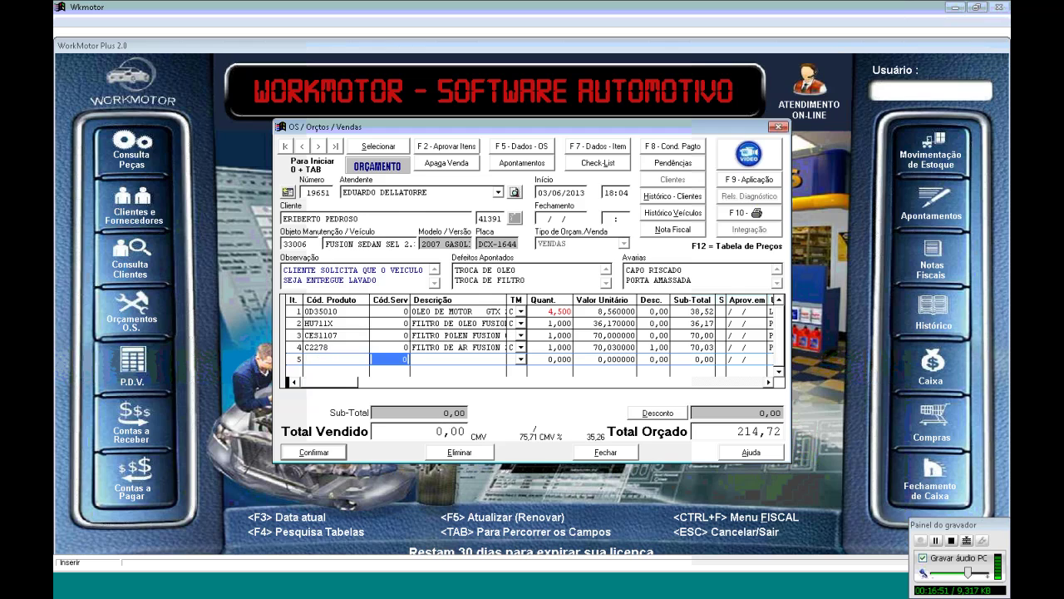
pyautogui.press('F4')
pyautogui.write('TROCA OLEO')
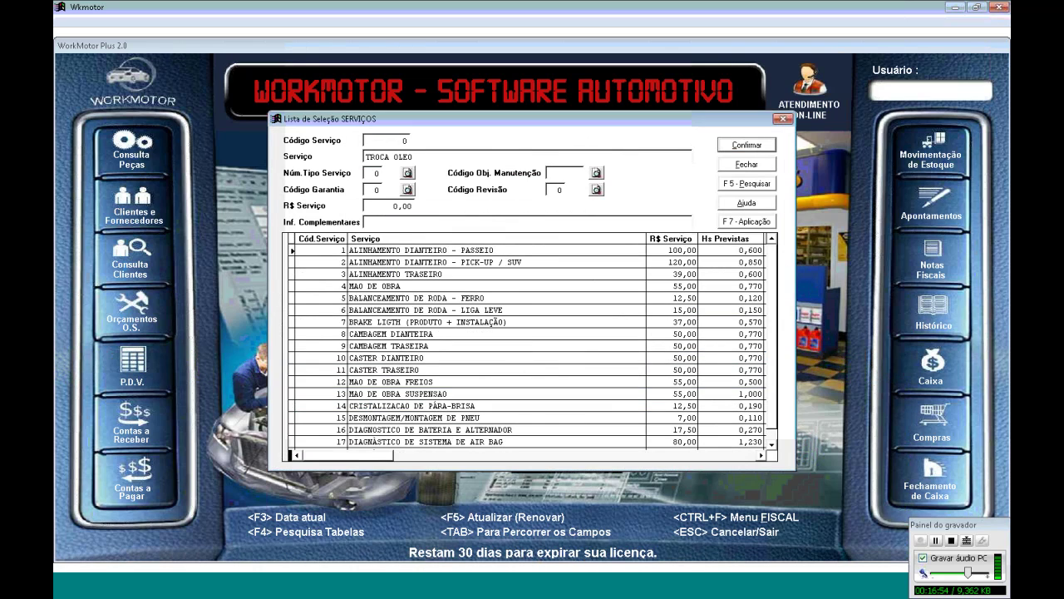
pyautogui.press('F5')
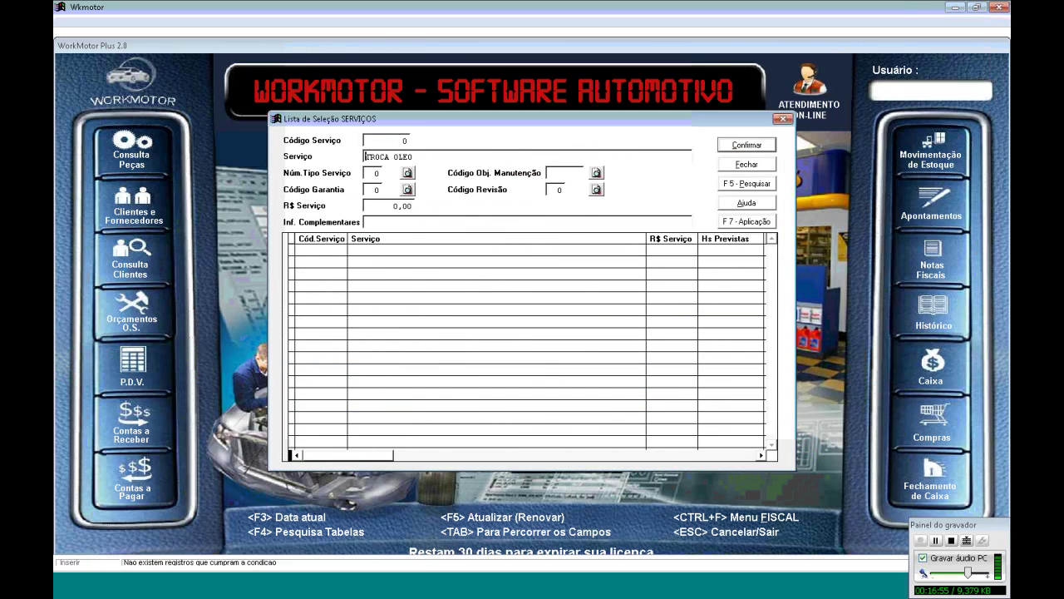
pyautogui.click(385, 156)
pyautogui.press('BackSpace')
pyautogui.press('BackSpace')
pyautogui.press('BackSpace')
pyautogui.press('BackSpace')
pyautogui.press('BackSpace')
pyautogui.press('BackSpace')
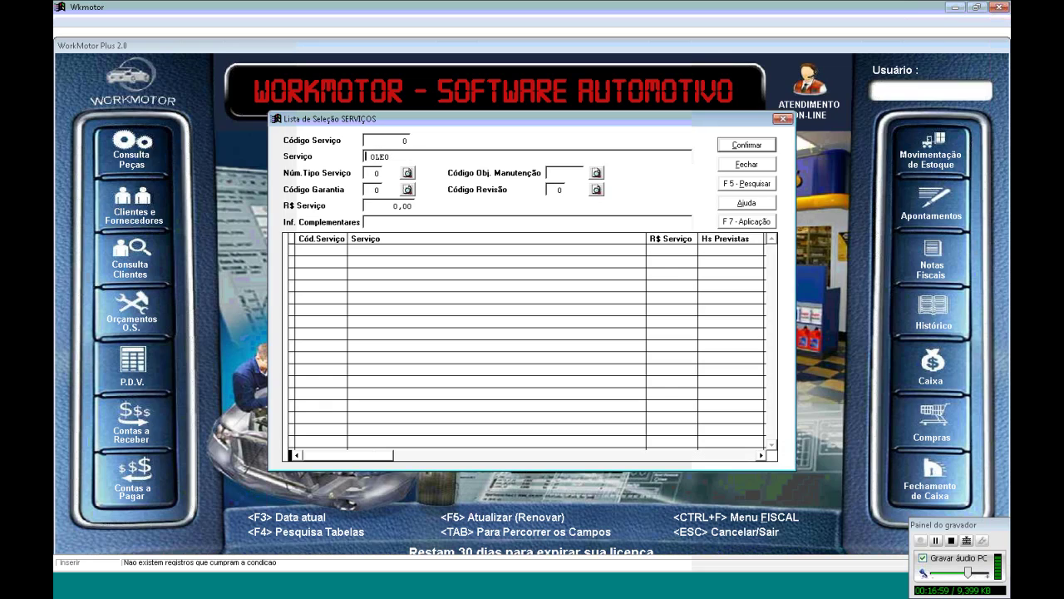
pyautogui.press('F5')
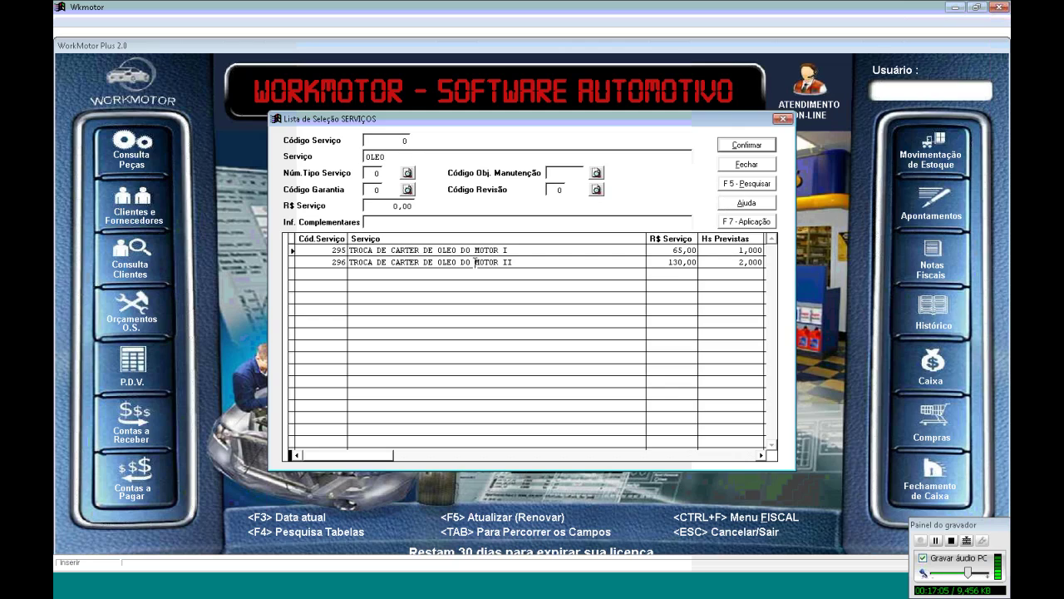
pyautogui.click(554, 251)
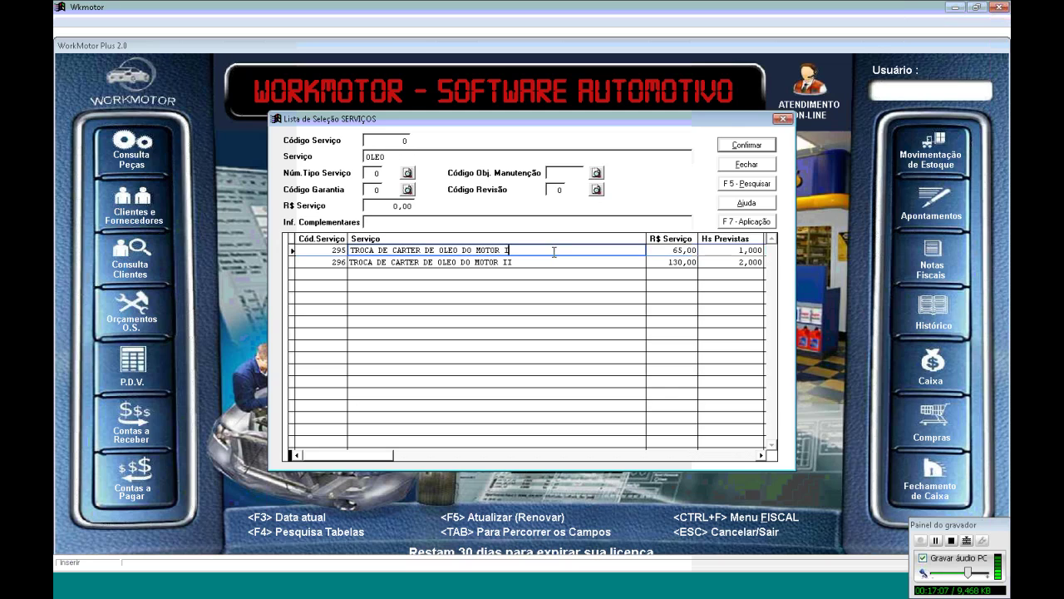
pyautogui.press('Return')
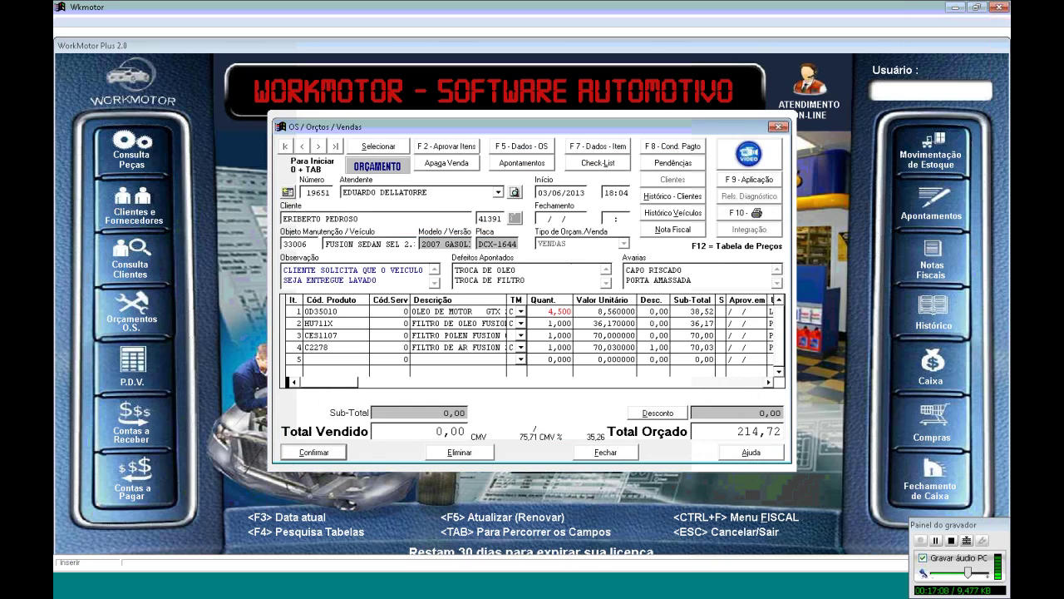
# Price service 295 at 60,00 with quantity 1, confirm the lines (total 274,72), and open printing options
pyautogui.press('Return')
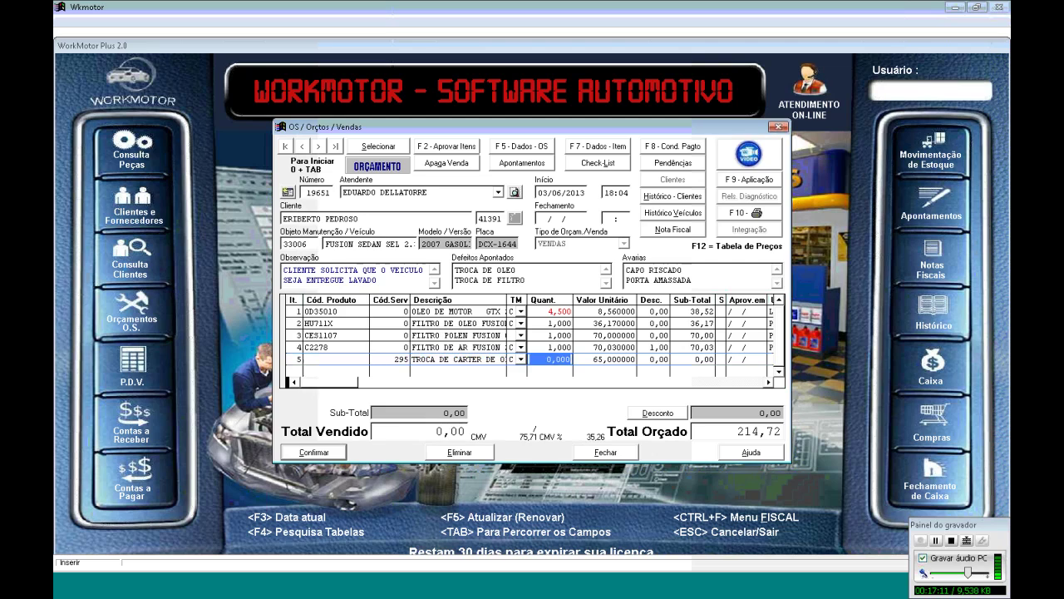
pyautogui.press('Return')
pyautogui.write('60')
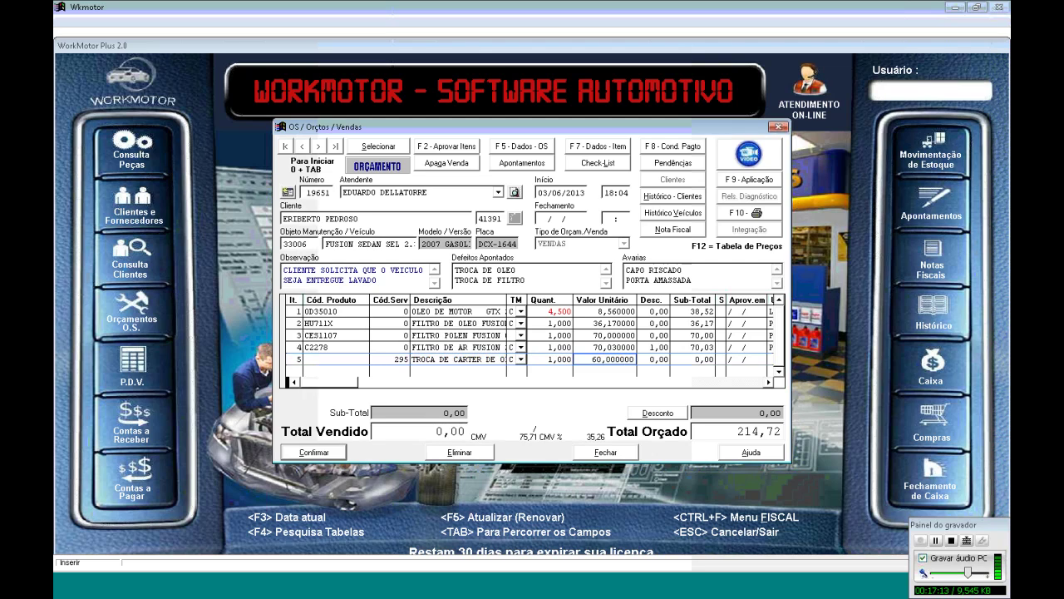
pyautogui.press('Return')
pyautogui.press('Return')
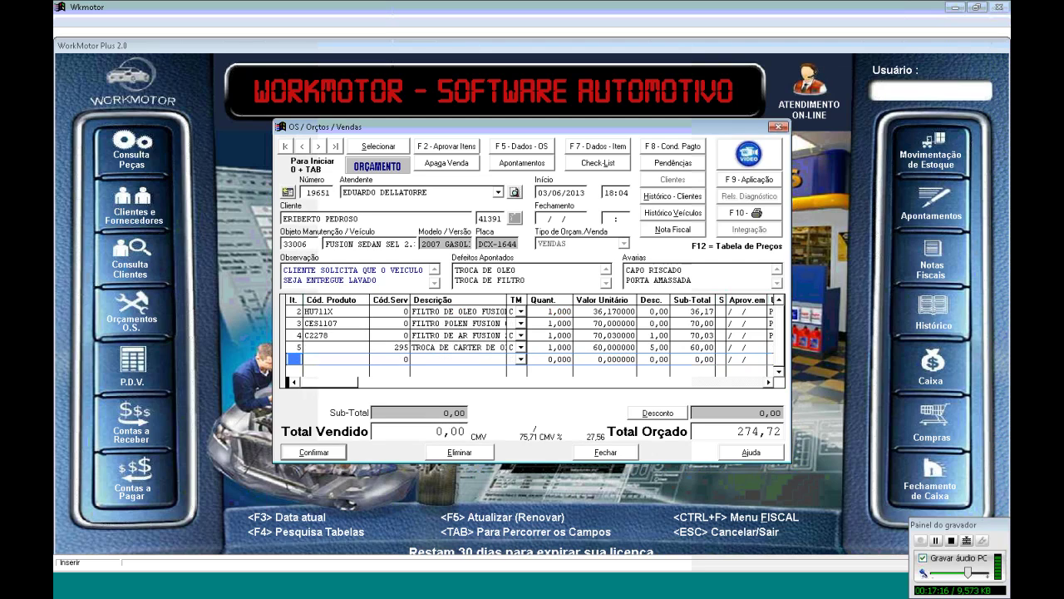
pyautogui.click(318, 453)
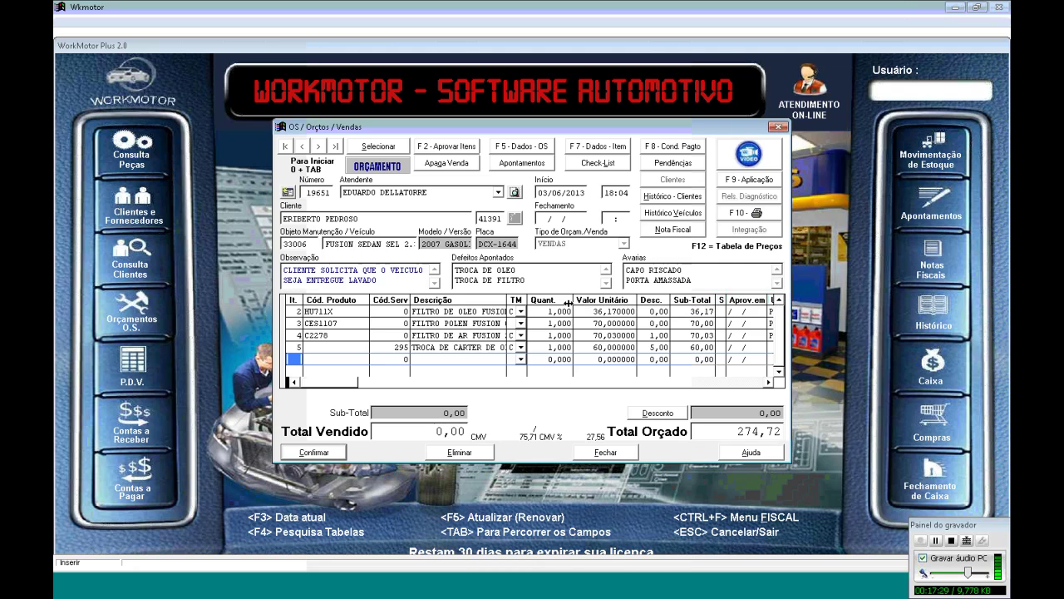
pyautogui.click(743, 214)
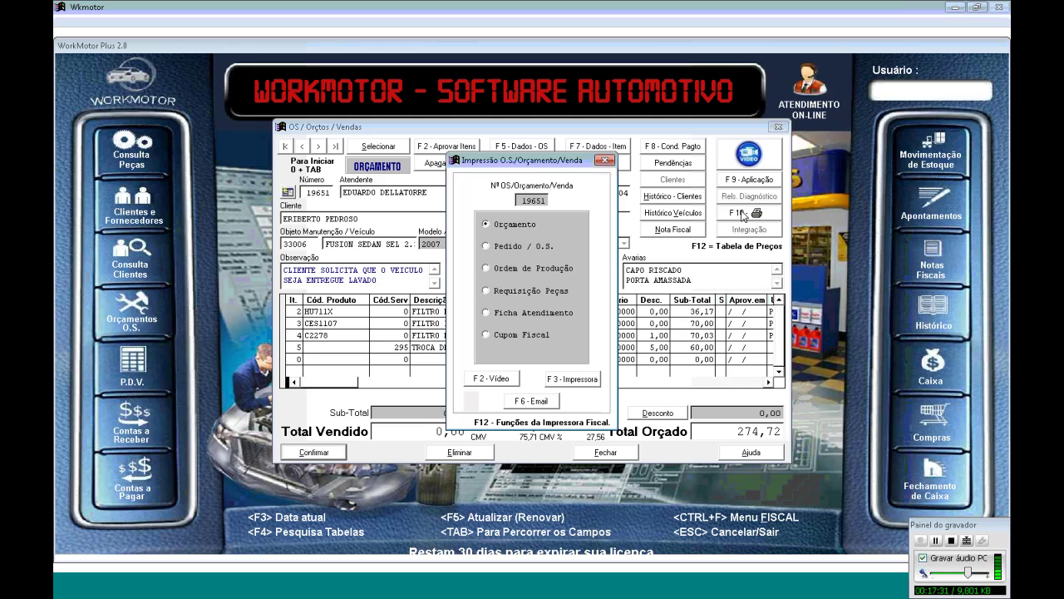
pyautogui.click(494, 379)
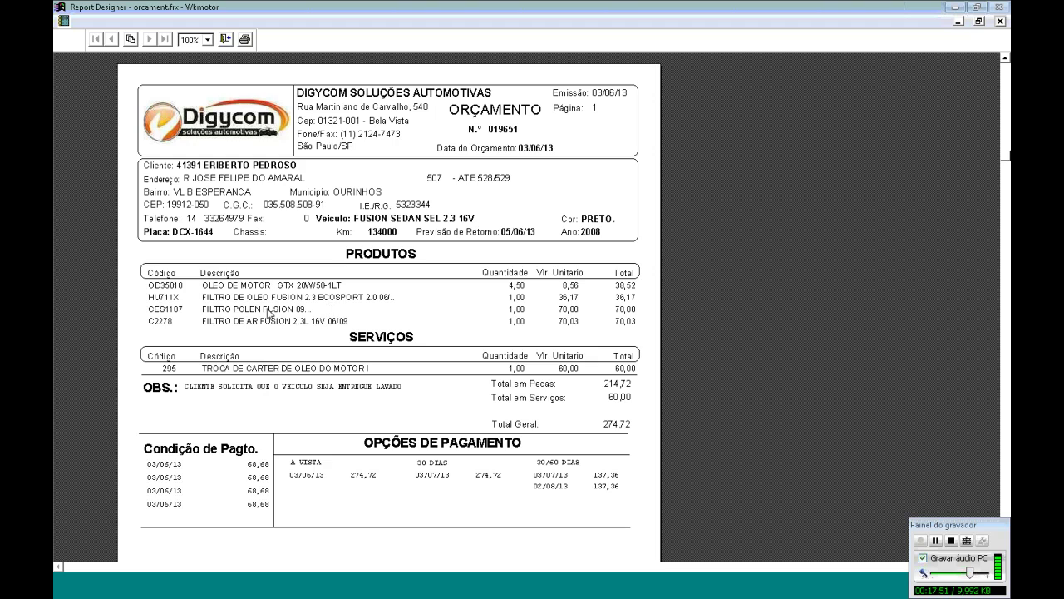
pyautogui.click(298, 359)
pyautogui.click(488, 314)
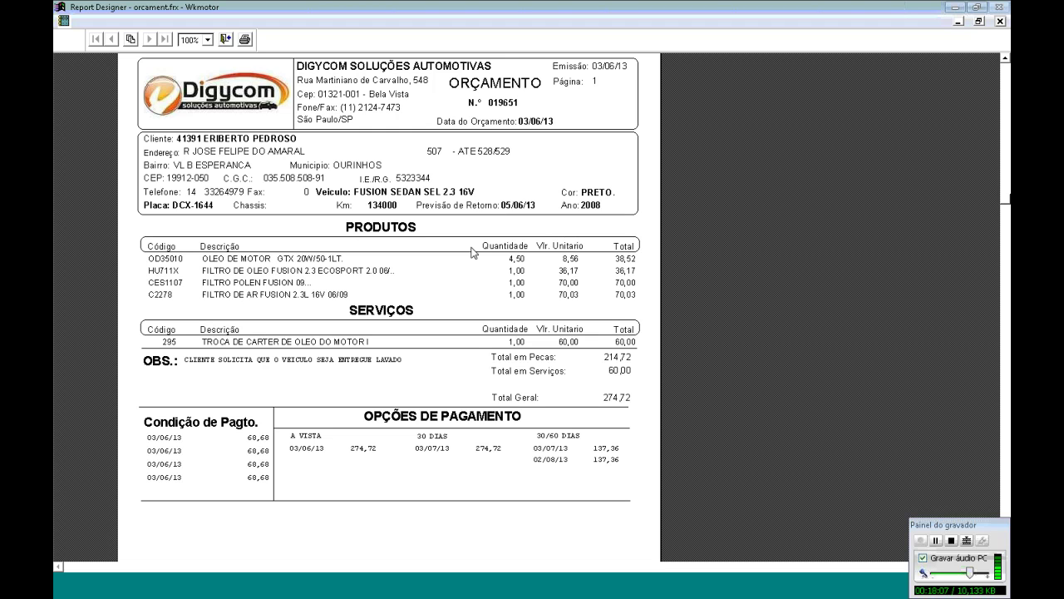
pyautogui.click(226, 40)
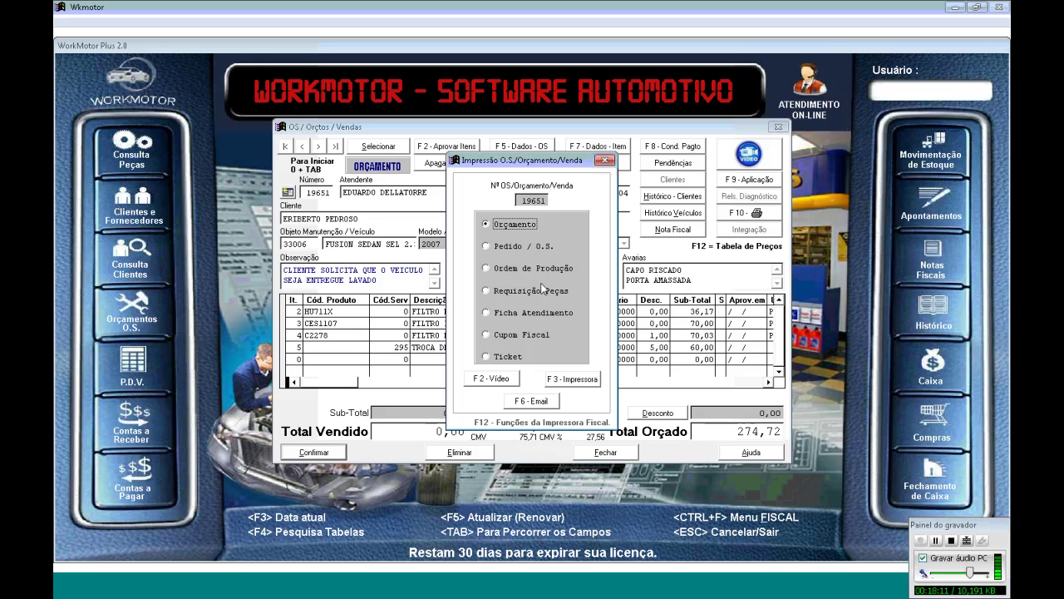
# Start the budget e-mail and replace the blind-copy and recipient addresses with new ones
pyautogui.click(539, 404)
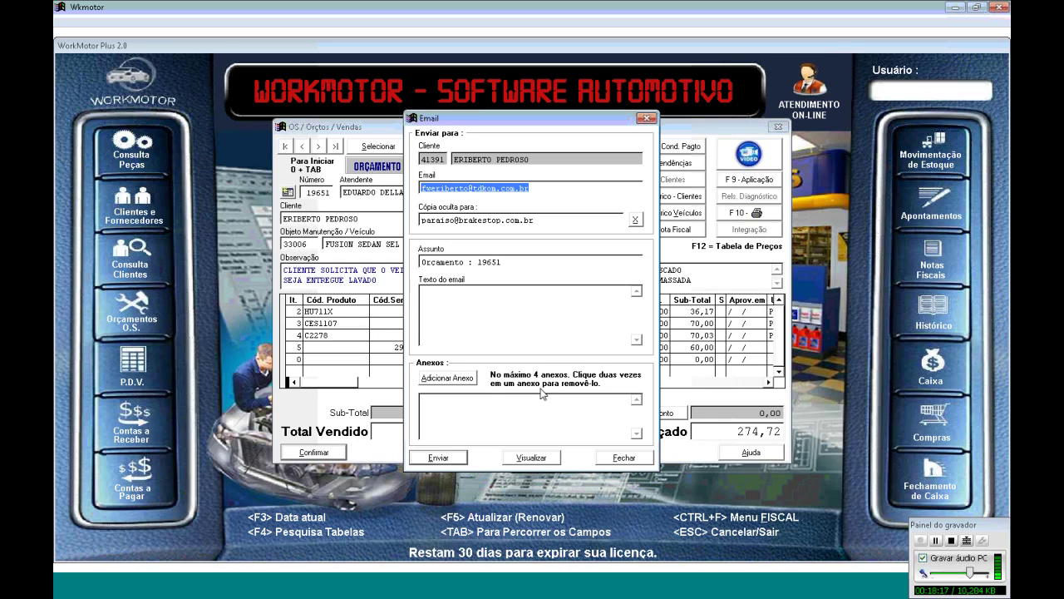
pyautogui.press('Tab')
pyautogui.write('MAP')
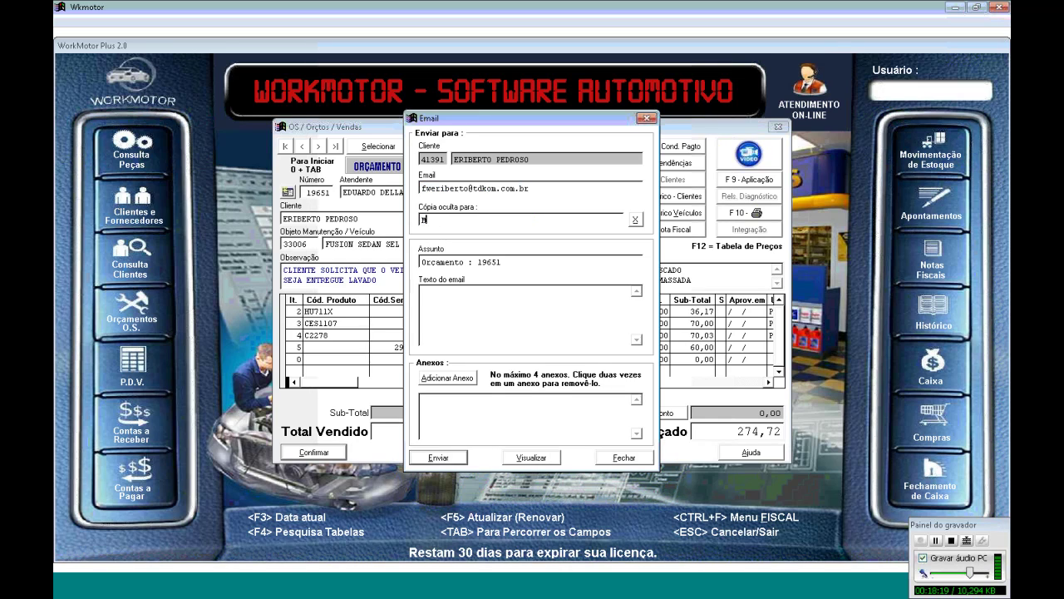
pyautogui.press('BackSpace')
pyautogui.press('BackSpace')
pyautogui.press('BackSpace')
pyautogui.hotkey('shift', 'Home')
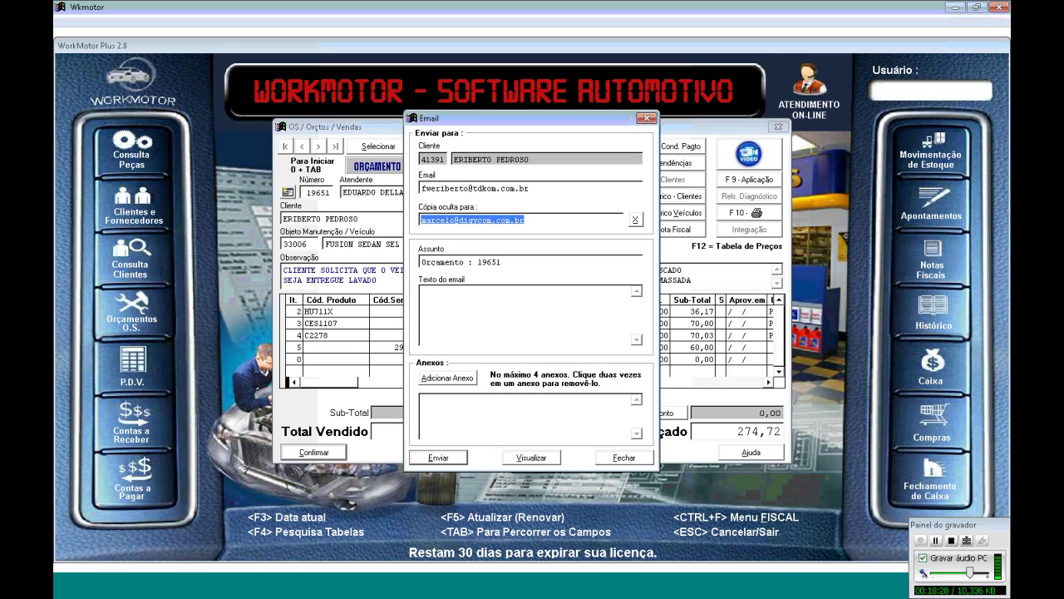
pyautogui.click(602, 191)
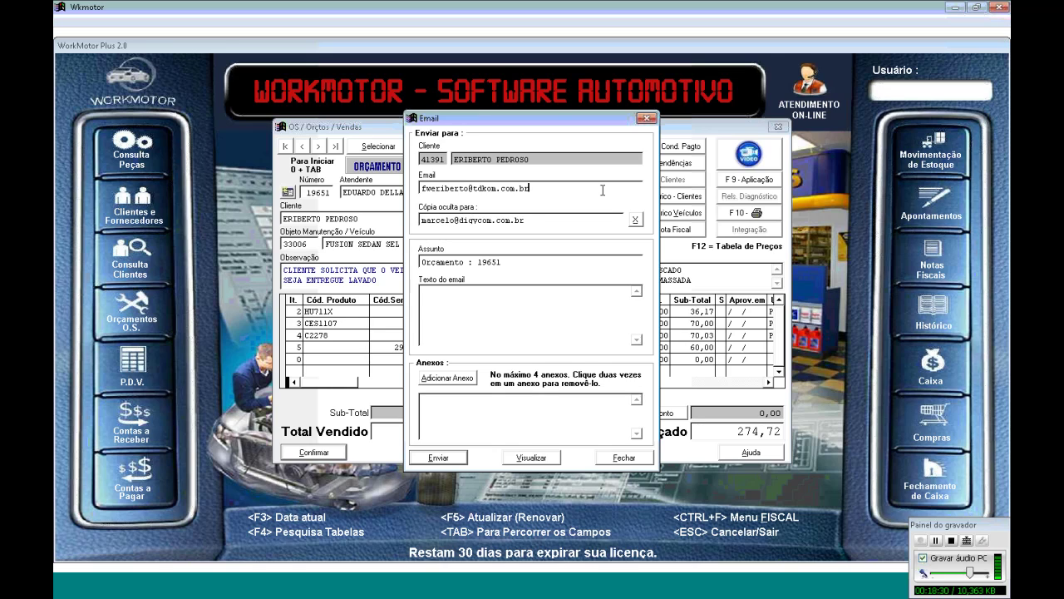
pyautogui.hotkey('shift', 'Home')
pyautogui.hotkey('ctrl', 'v')
pyautogui.press('Tab')
pyautogui.press('Tab')
# Write the body 'Prezado CLiente / Segue em anexo o orçamento solicitado. / Att' plus the sender's name
pyautogui.write('Prezado ')
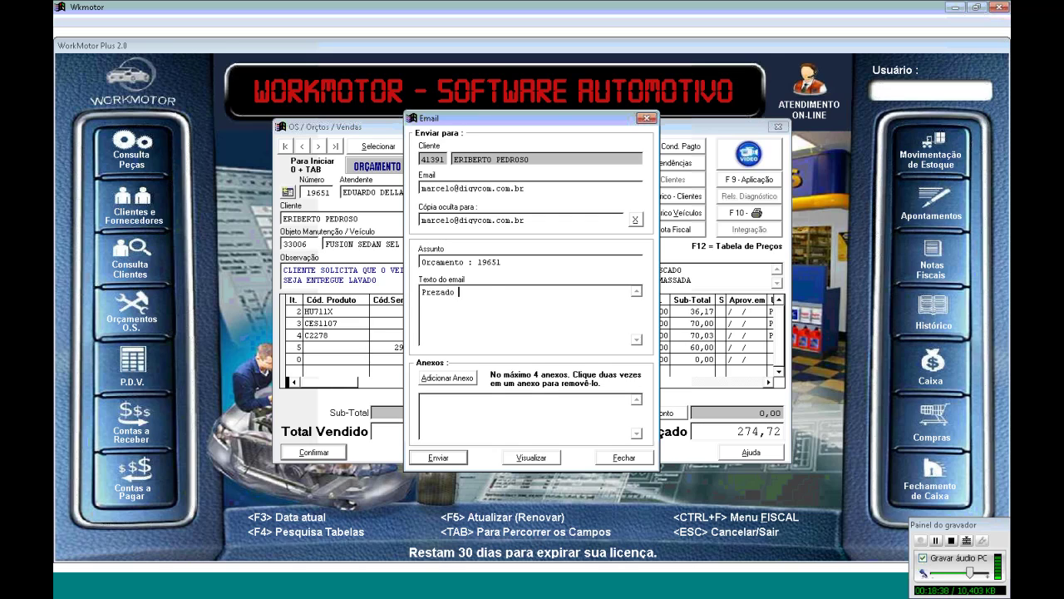
pyautogui.write('CLiente')
pyautogui.press('Return')
pyautogui.press('Return')
pyautogui.write('Segue em anexo o')
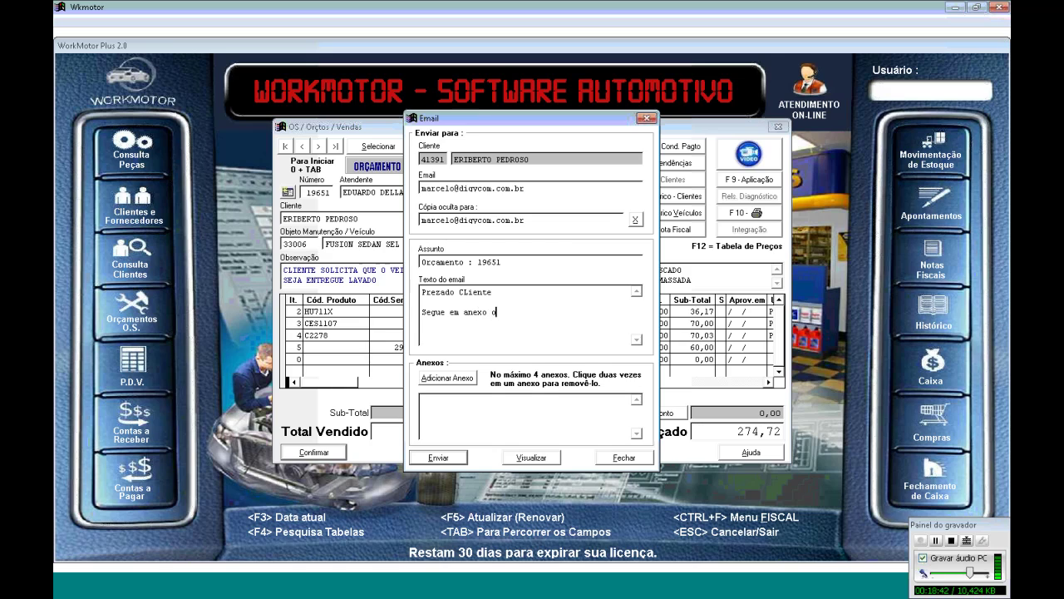
pyautogui.write(' orçamento solicitado.,')
pyautogui.press('Return')
pyautogui.write('Att')
pyautogui.press('Return')
pyautogui.press('Return')
pyautogui.write('M')
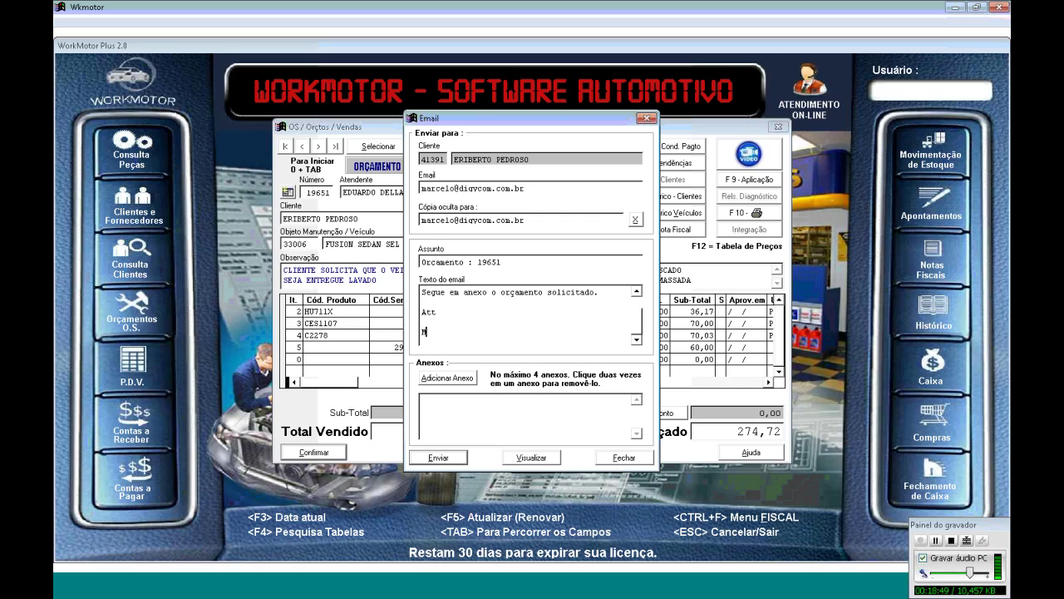
pyautogui.write('ARCELO')
# Send the e-mail, answer the update prompt, acknowledge the success message and close the Impressão dialog
pyautogui.click(454, 458)
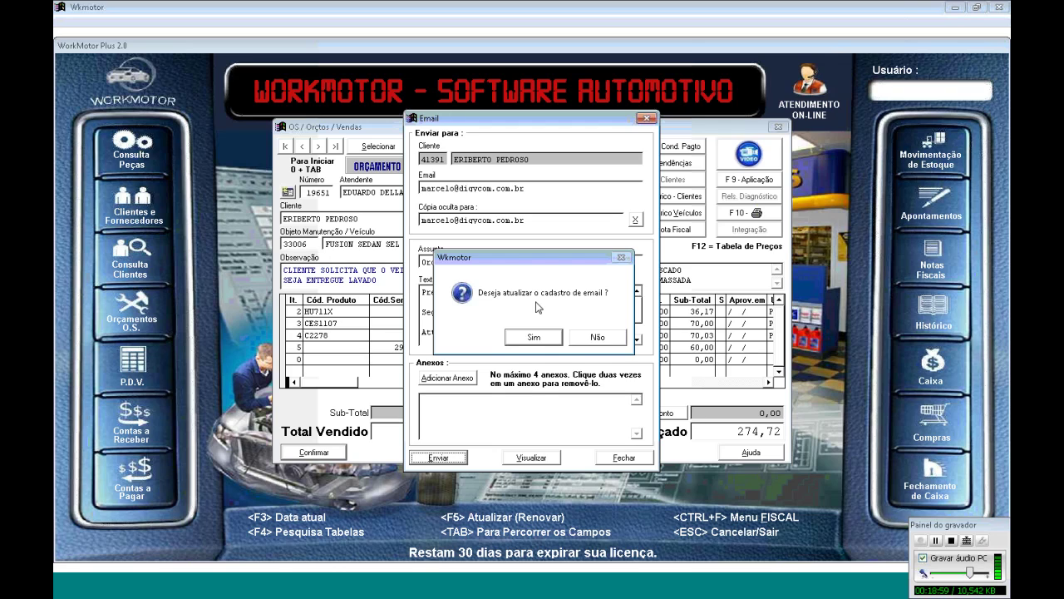
pyautogui.click(600, 336)
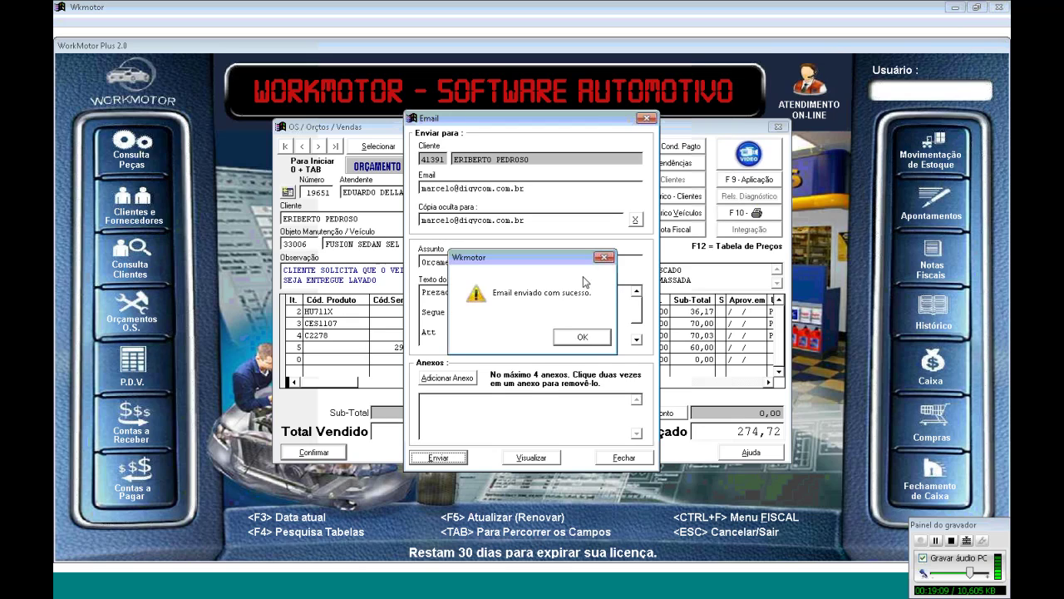
pyautogui.click(566, 340)
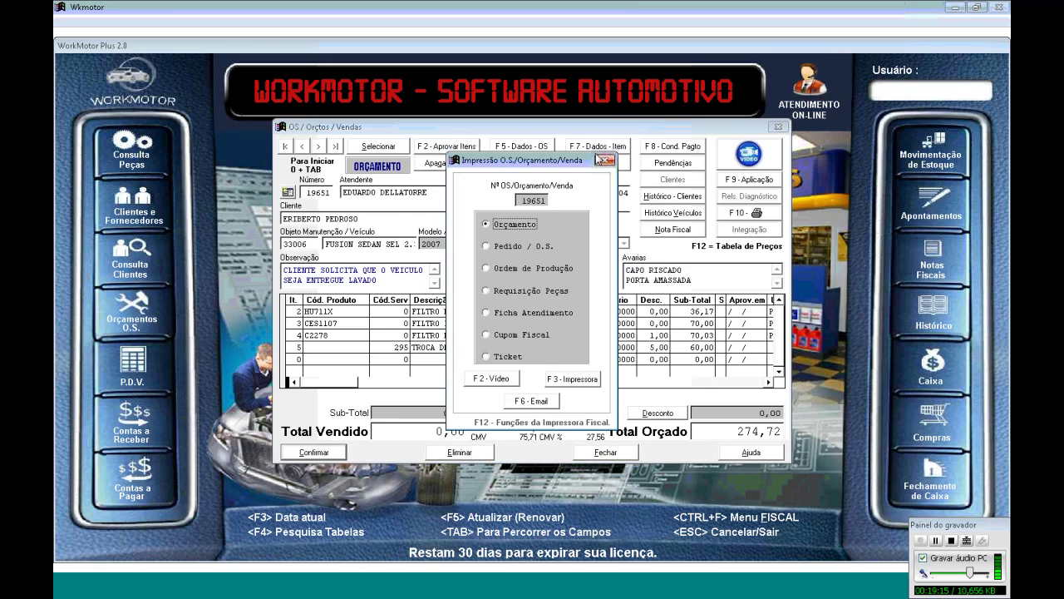
pyautogui.click(604, 159)
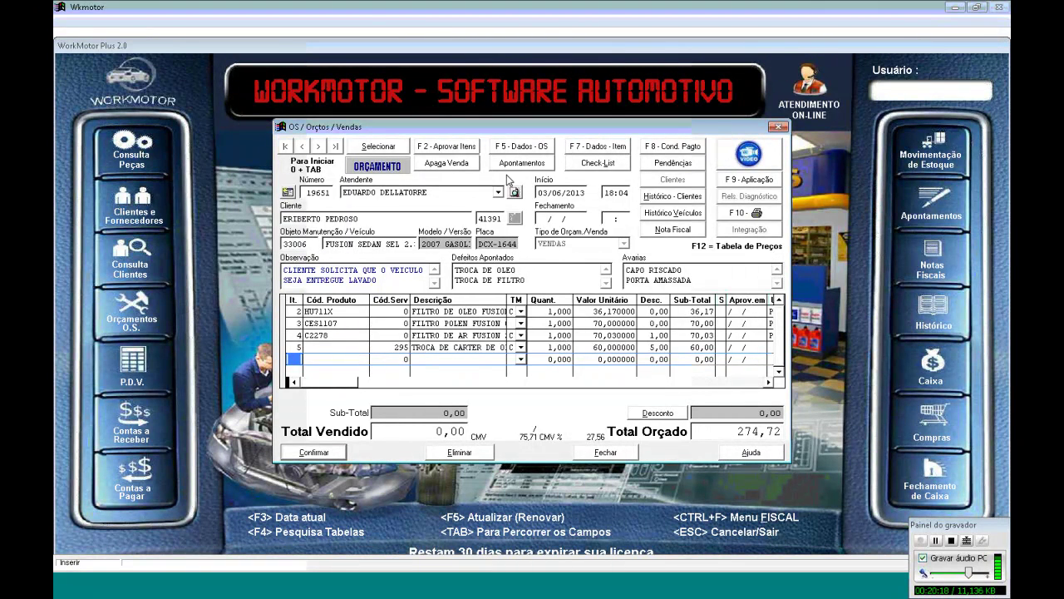
# Approve all items on OS 19651 with F2 - Aprovar Itens and confirm with Sim
pyautogui.click(438, 150)
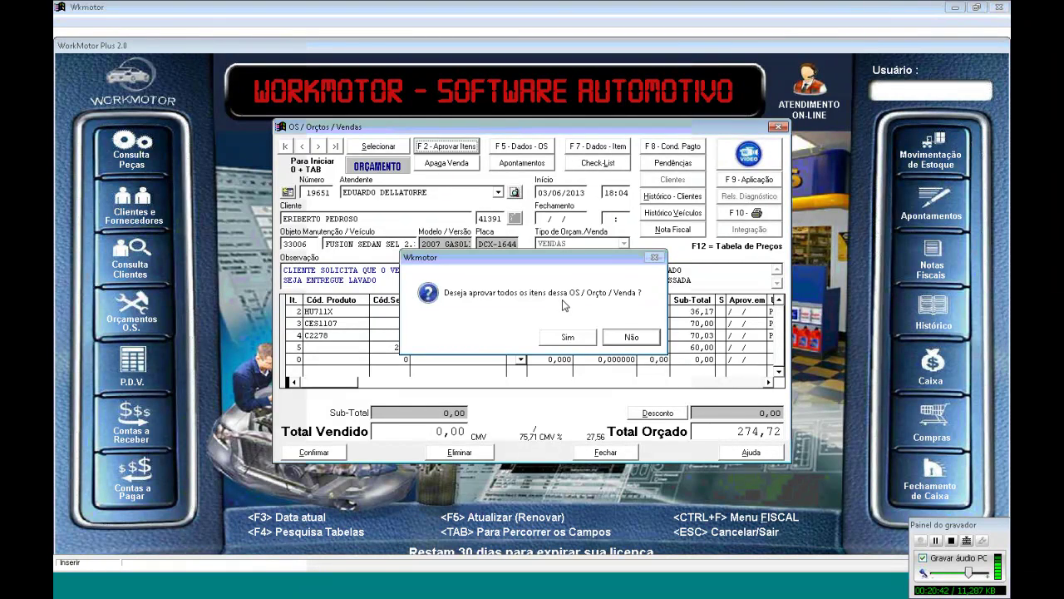
pyautogui.click(589, 340)
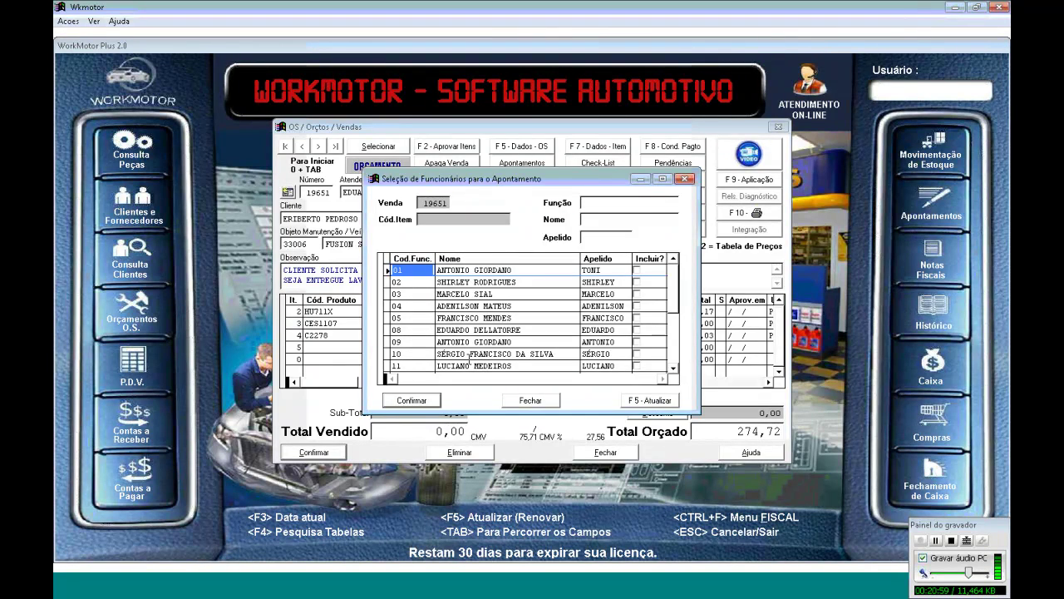
# Include employee 05 on the job and accept the motor oil's below-minimum stock warnings
pyautogui.click(637, 318)
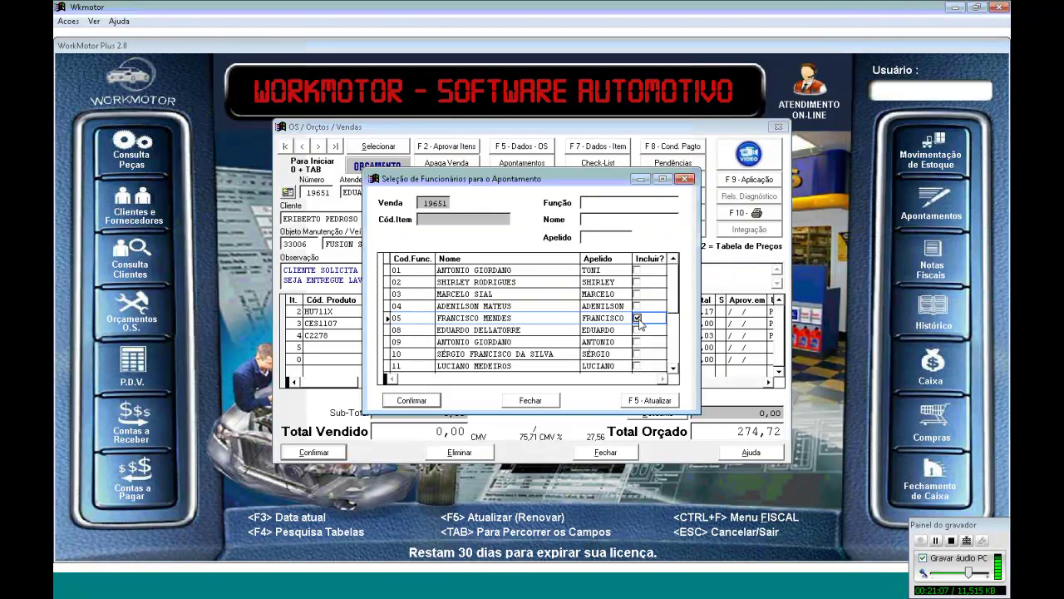
pyautogui.click(411, 400)
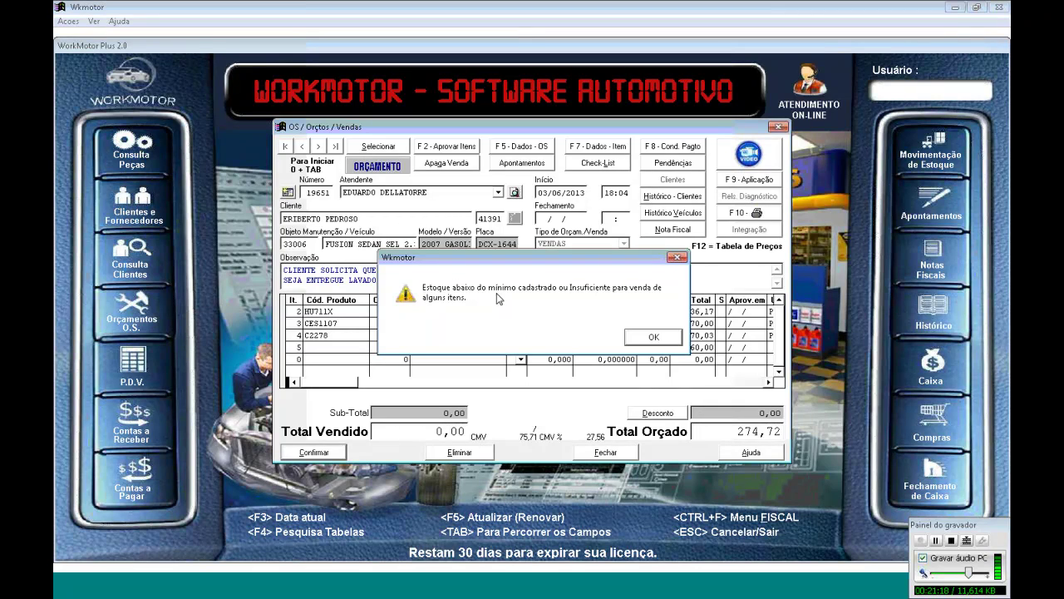
pyautogui.click(645, 338)
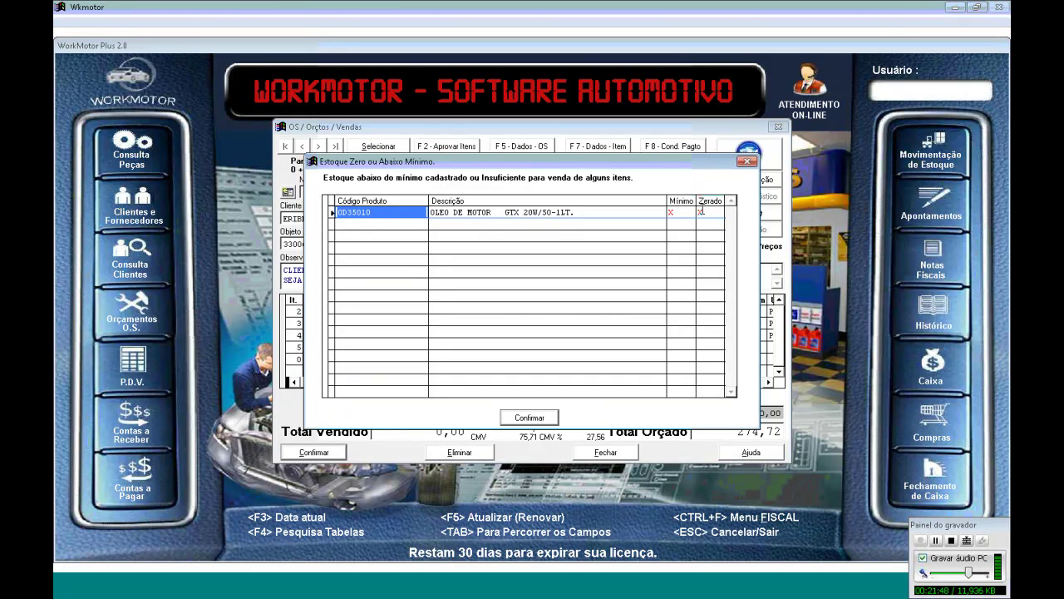
pyautogui.click(529, 417)
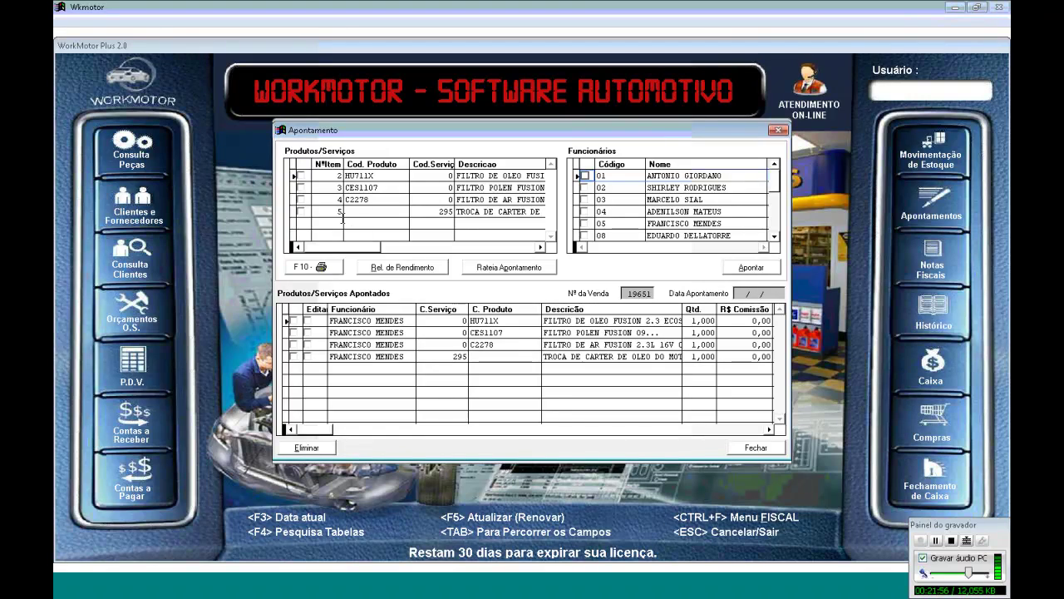
# Select employee 05 and set a 1% commission on the first two items (0,36 and 0,70)
pyautogui.click(586, 223)
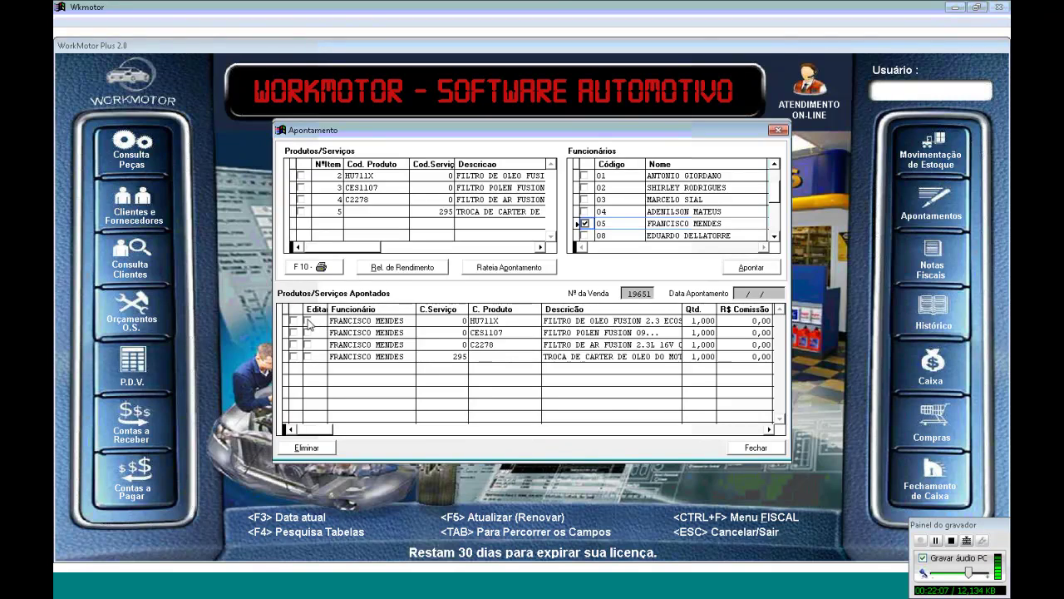
pyautogui.click(307, 321)
pyautogui.press('Tab')
pyautogui.press('Tab')
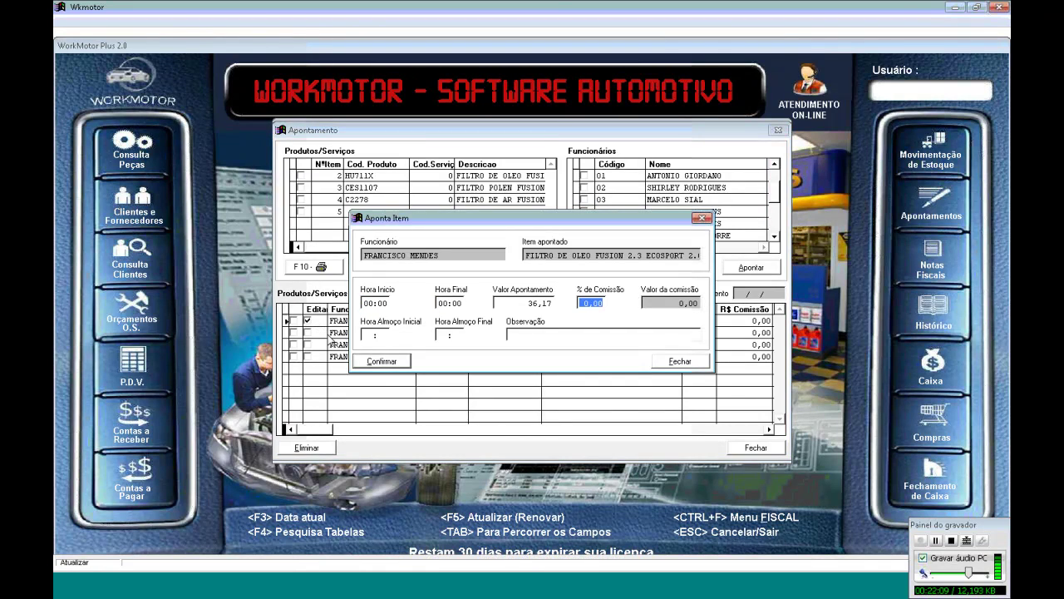
pyautogui.write('1')
pyautogui.press('Tab')
pyautogui.press('Return')
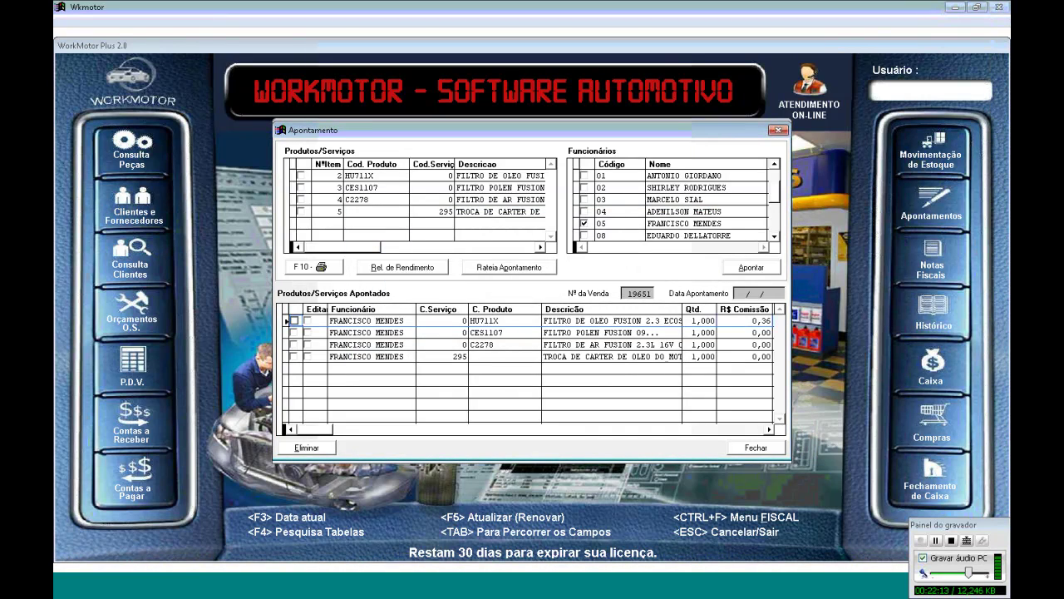
pyautogui.click(307, 332)
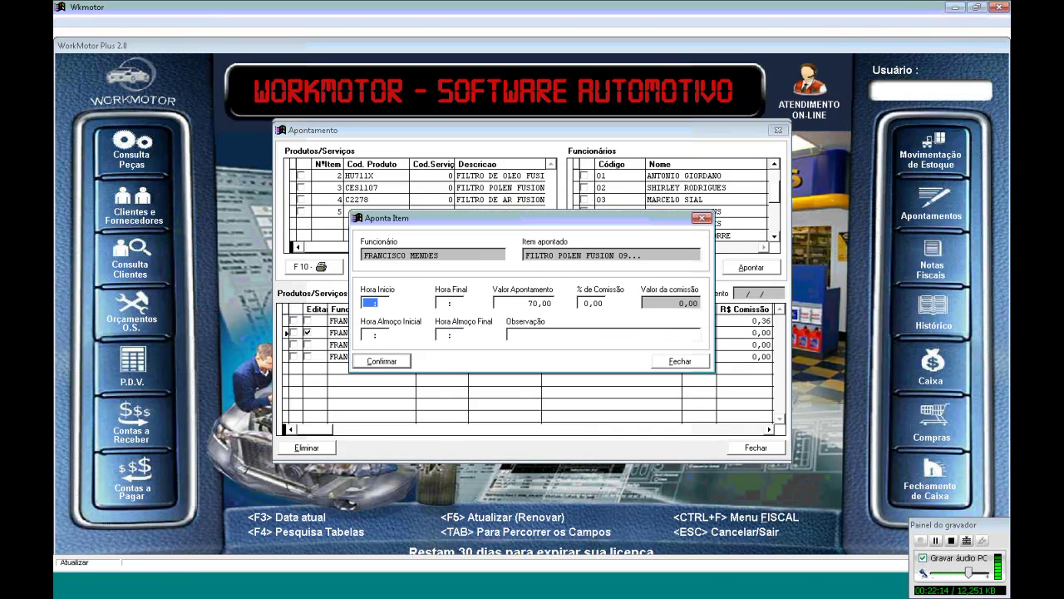
pyautogui.press('Tab')
pyautogui.press('Tab')
pyautogui.press('Tab')
pyautogui.write('1')
pyautogui.press('Tab')
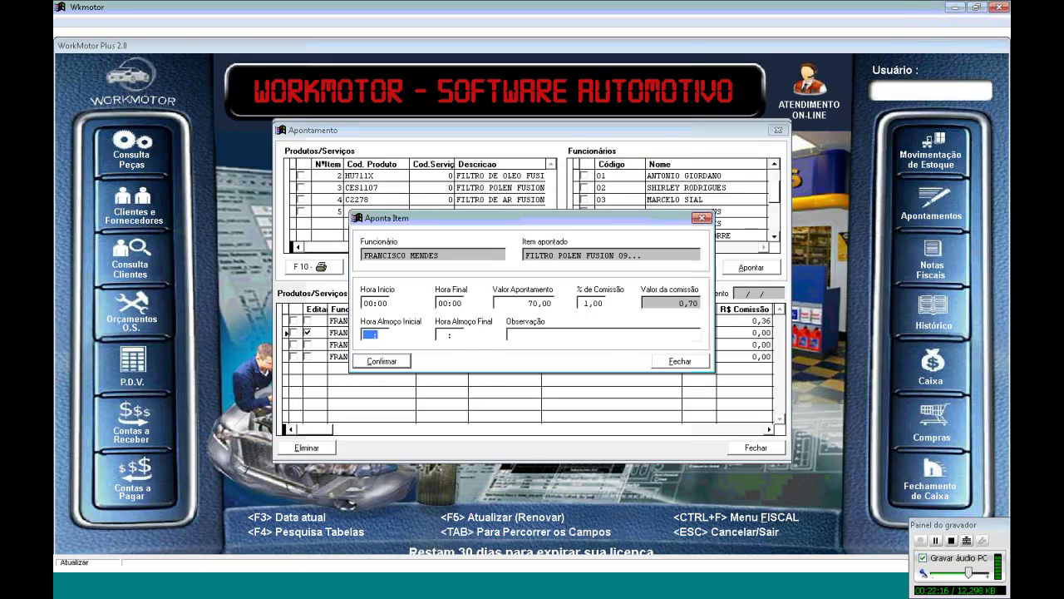
pyautogui.press('Return')
# Set a 1% commission on the third and fourth items (0,70 and 0,60)
pyautogui.click(307, 344)
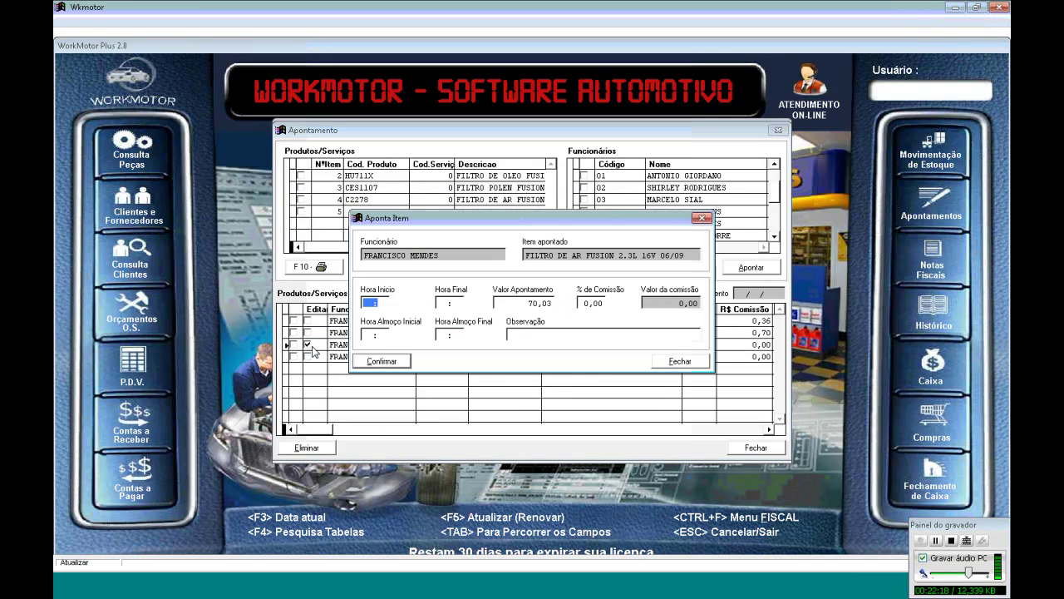
pyautogui.press('Tab')
pyautogui.press('Tab')
pyautogui.press('Tab')
pyautogui.write('1')
pyautogui.press('Tab')
pyautogui.press('Return')
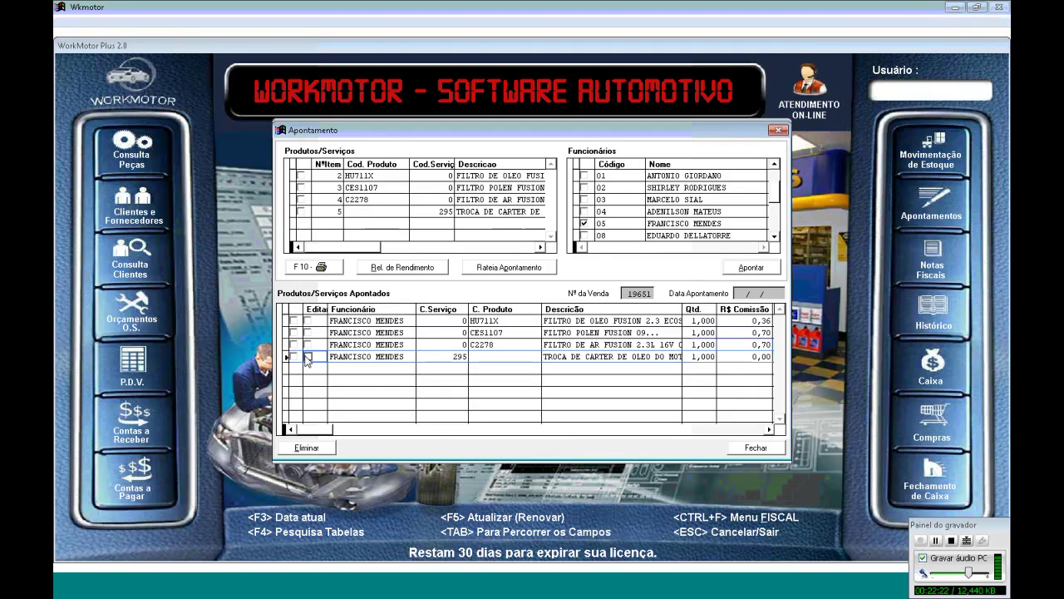
pyautogui.click(307, 356)
pyautogui.press('Tab')
pyautogui.press('Tab')
pyautogui.press('Tab')
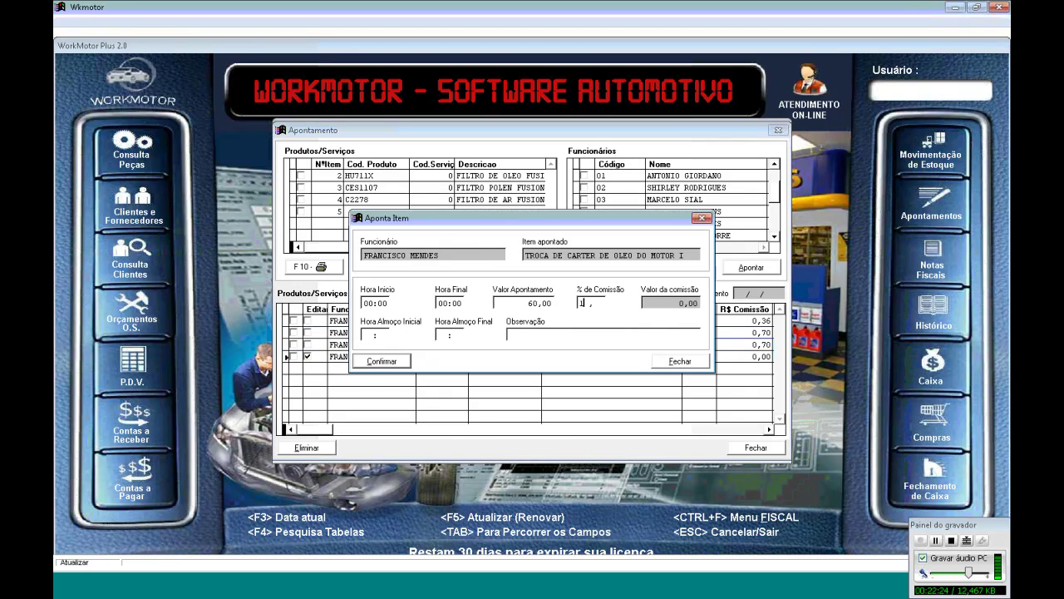
pyautogui.write('1')
pyautogui.press('Tab')
pyautogui.press('Return')
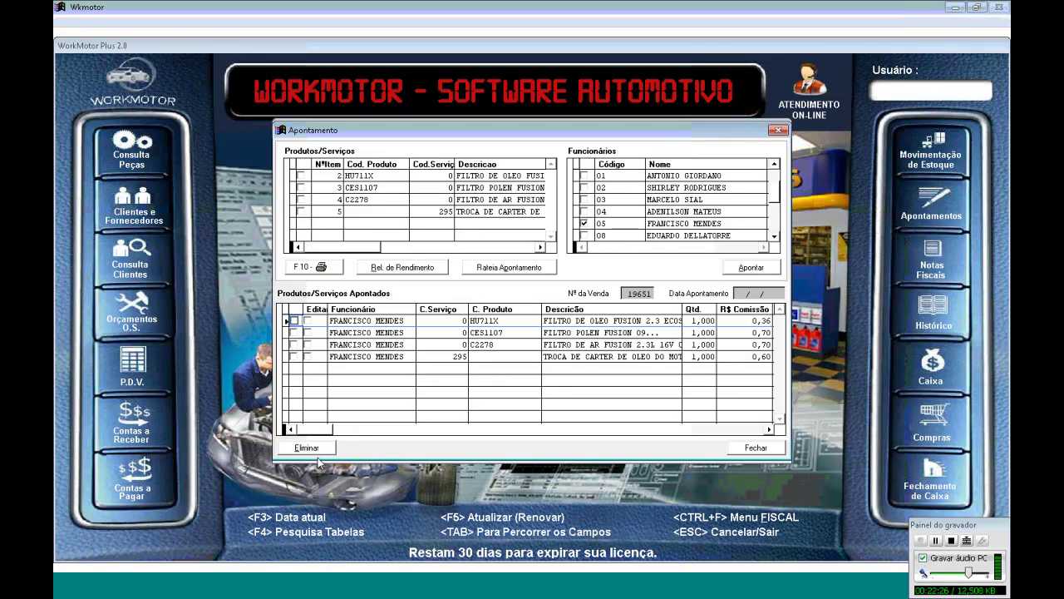
# Close Apontamento and check the motor-oil line's quantity, unit price and approval date
pyautogui.click(755, 448)
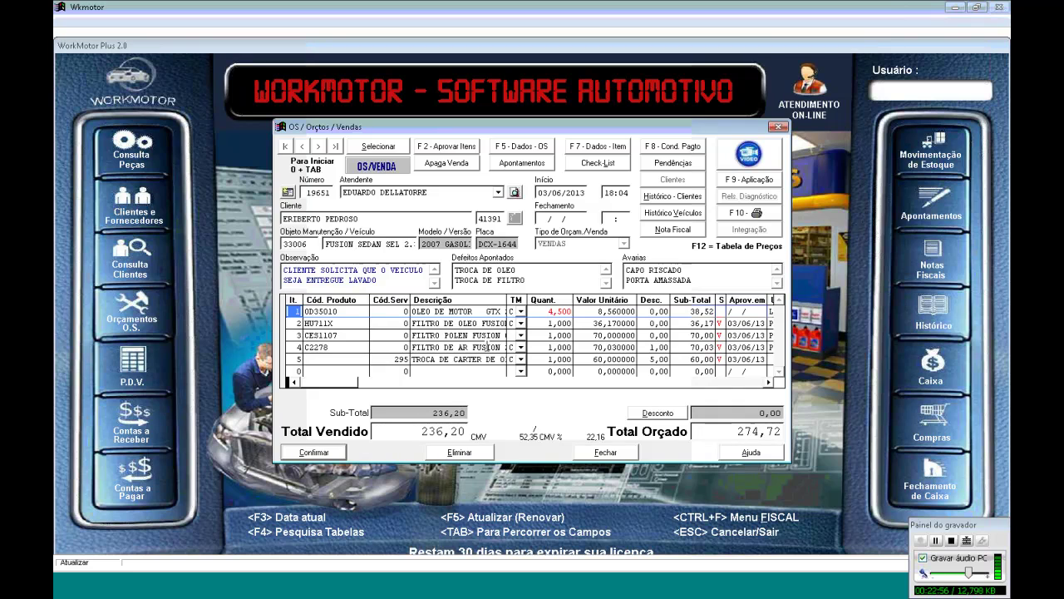
pyautogui.click(548, 312)
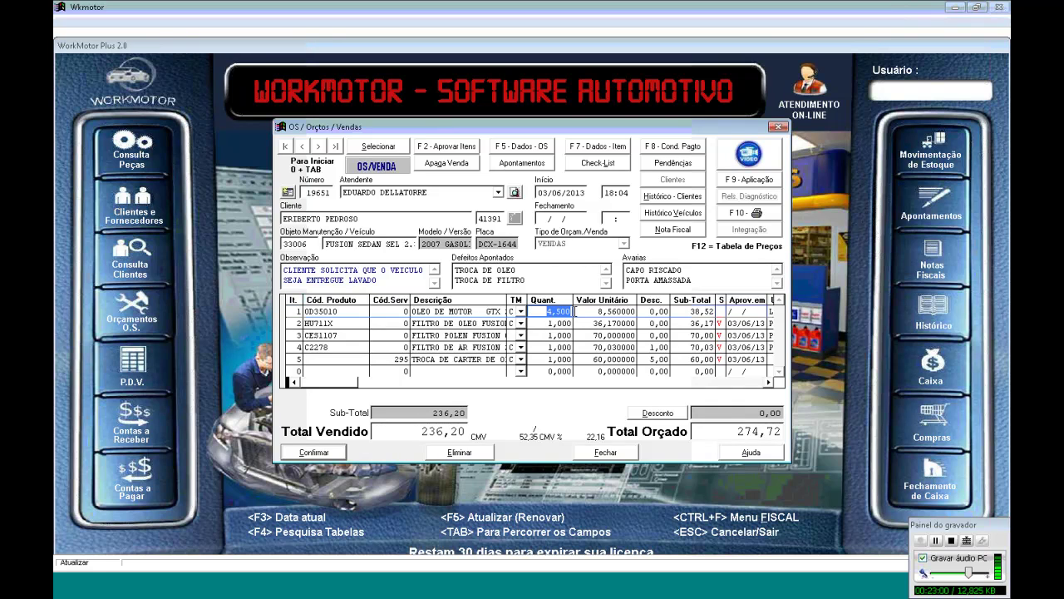
pyautogui.click(604, 311)
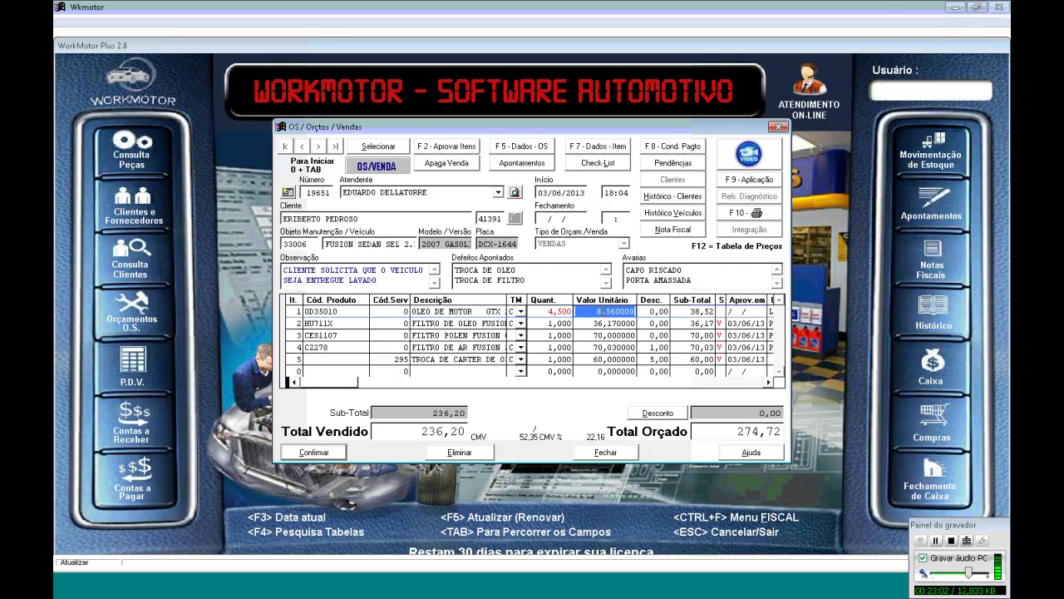
pyautogui.click(605, 310)
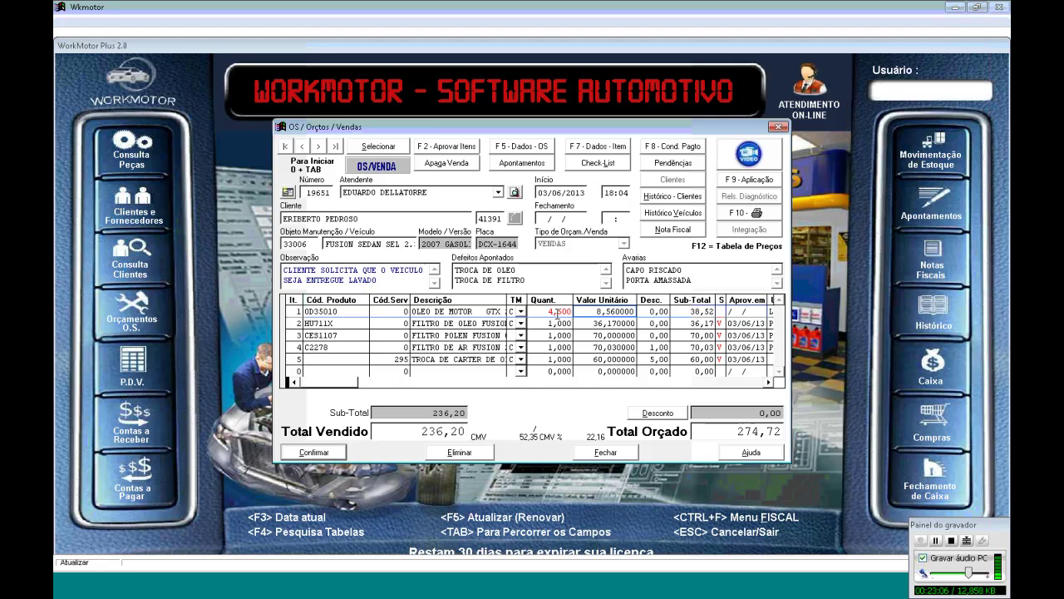
pyautogui.click(743, 310)
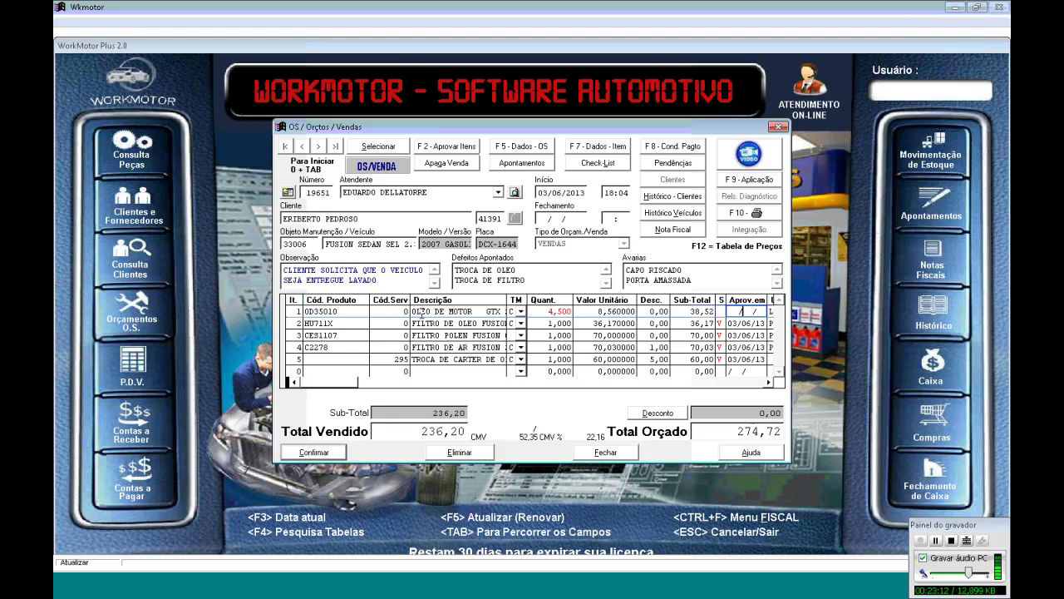
# Delete the old motor-oil line and search the products for 'OLEO' in a new row
pyautogui.click(482, 456)
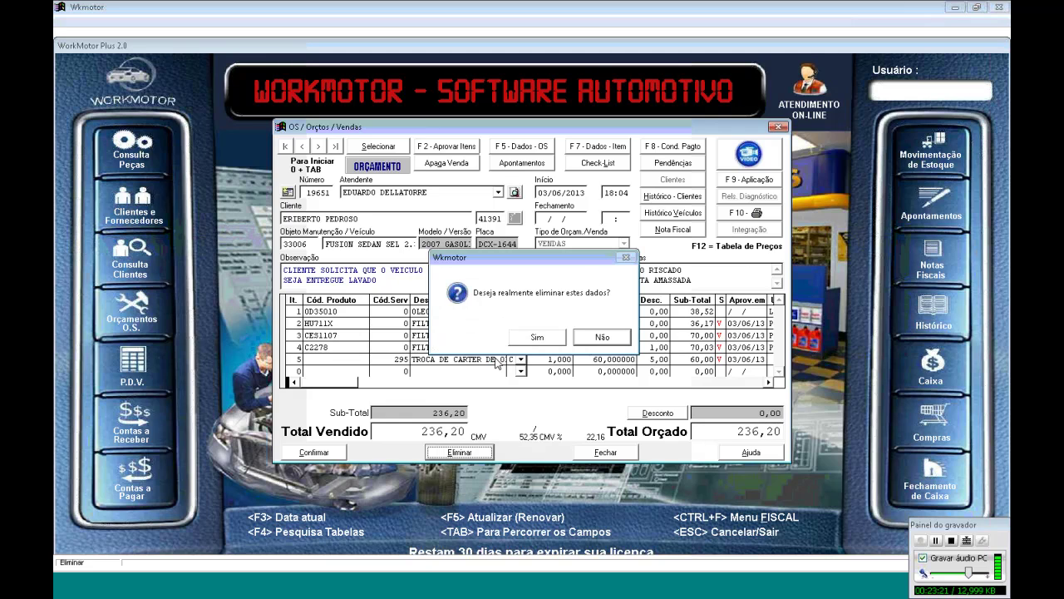
pyautogui.click(540, 338)
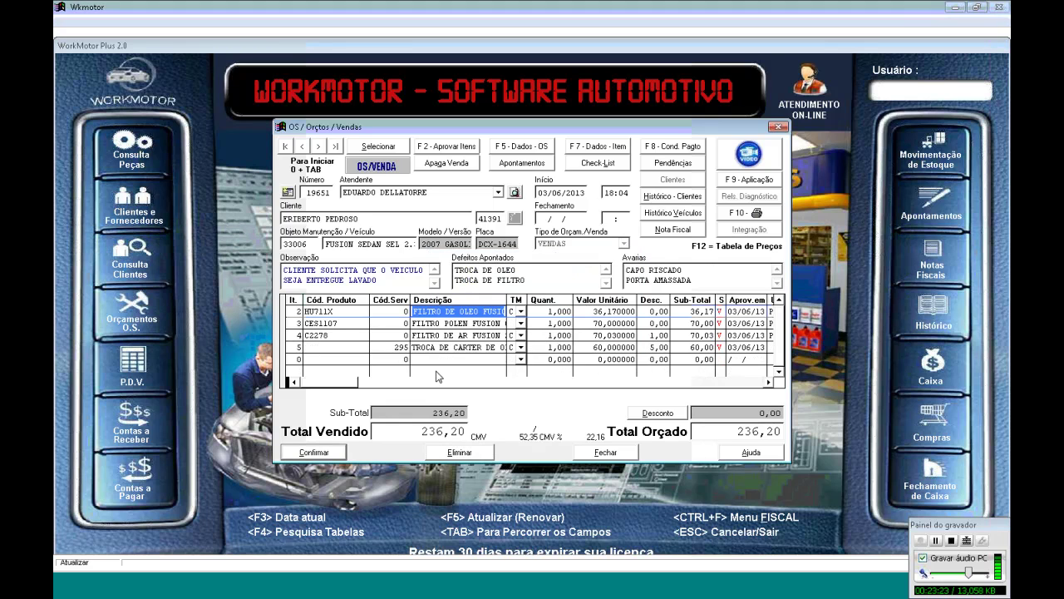
pyautogui.click(352, 358)
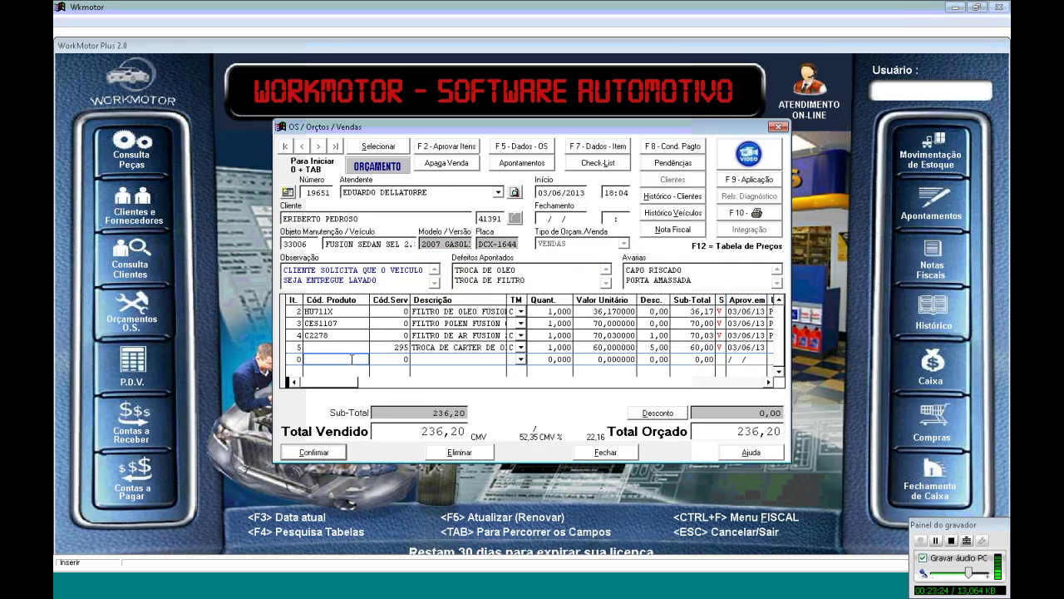
pyautogui.press('F4')
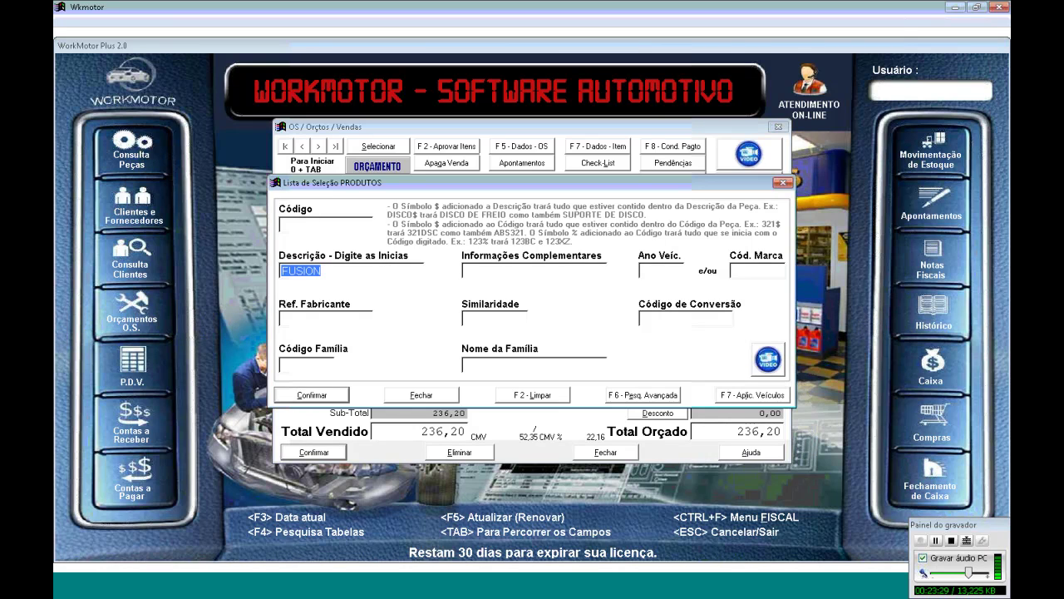
pyautogui.write('OLEO')
pyautogui.press('Tab')
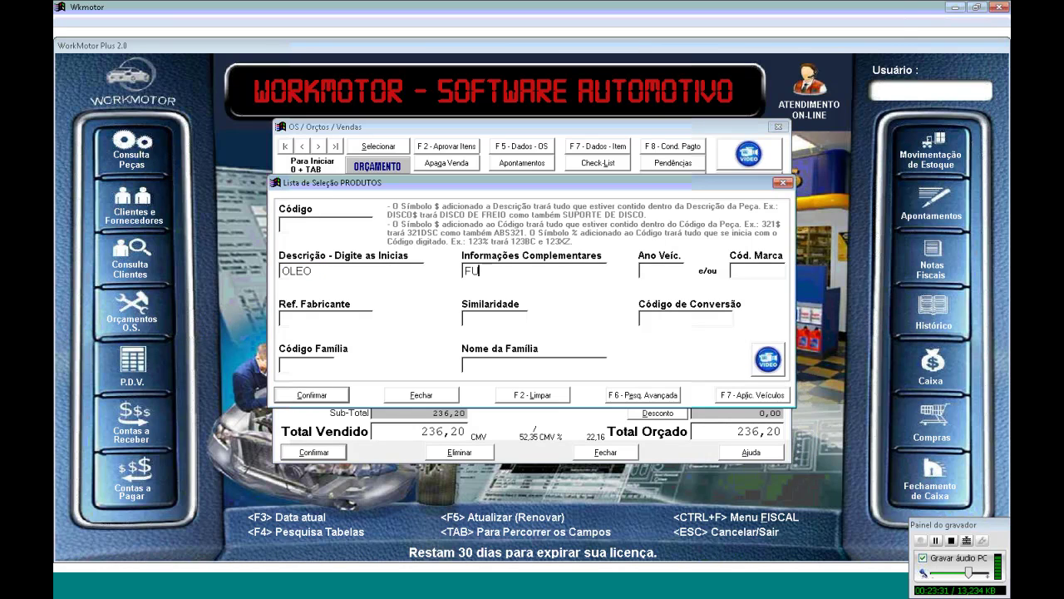
pyautogui.press('Return')
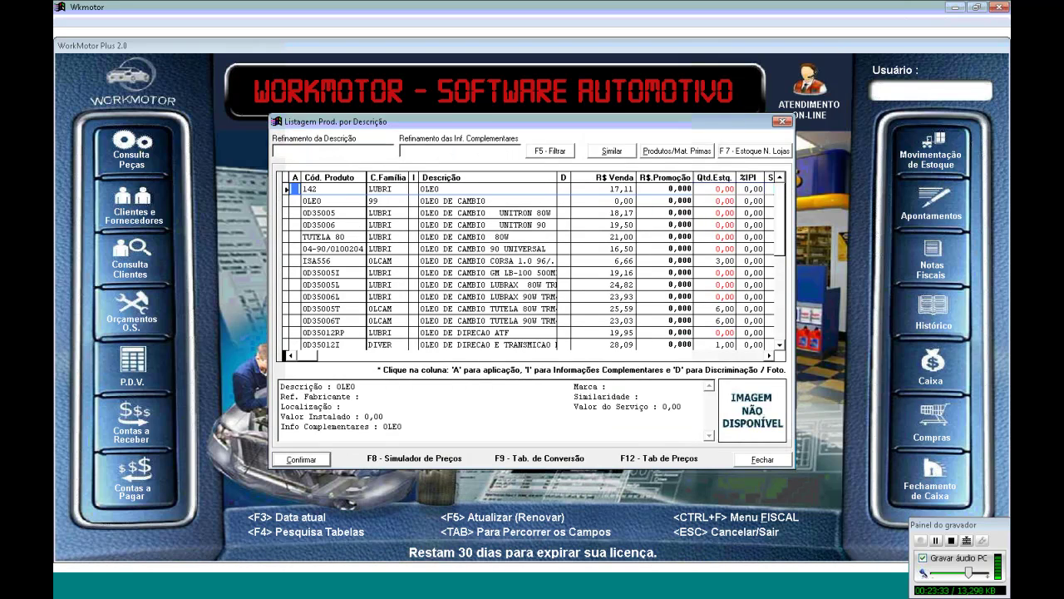
# Add 5W40 oil 0D35023T at quantity 4,5 and 44,13 unit price, and approve it
pyautogui.press('Down')
pyautogui.press('Down')
pyautogui.press('Down')
pyautogui.press('Down')
pyautogui.press('Down')
pyautogui.press('Down')
pyautogui.press('Down')
pyautogui.press('Down')
pyautogui.press('Down')
pyautogui.press('Down')
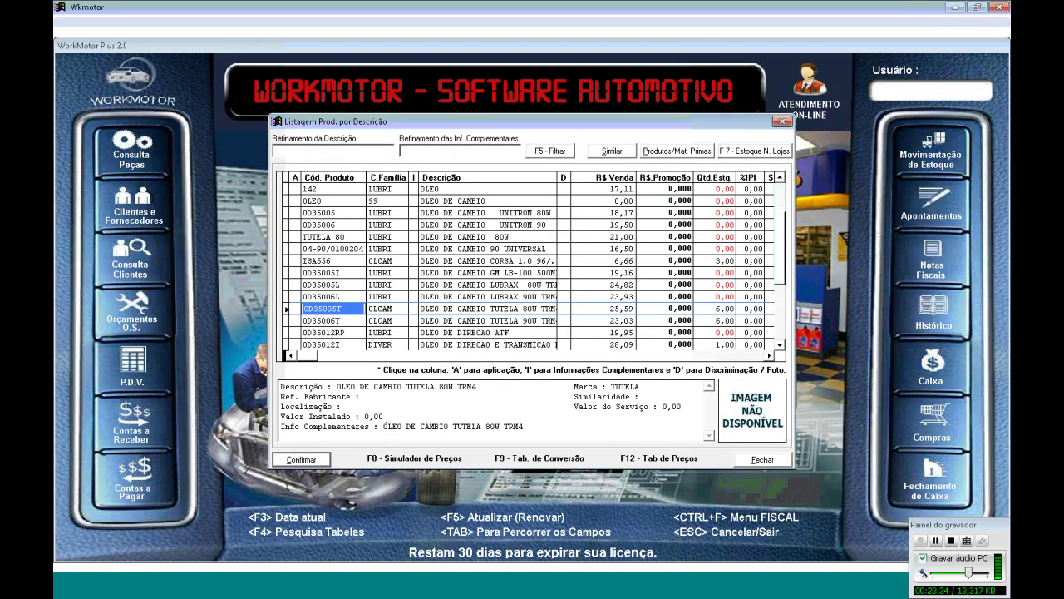
pyautogui.press('Right')
pyautogui.press('Down')
pyautogui.press('Down')
pyautogui.press('Down')
pyautogui.press('Down')
pyautogui.press('Down')
pyautogui.press('Down')
pyautogui.press('Down')
pyautogui.press('Down')
pyautogui.press('Down')
pyautogui.press('Down')
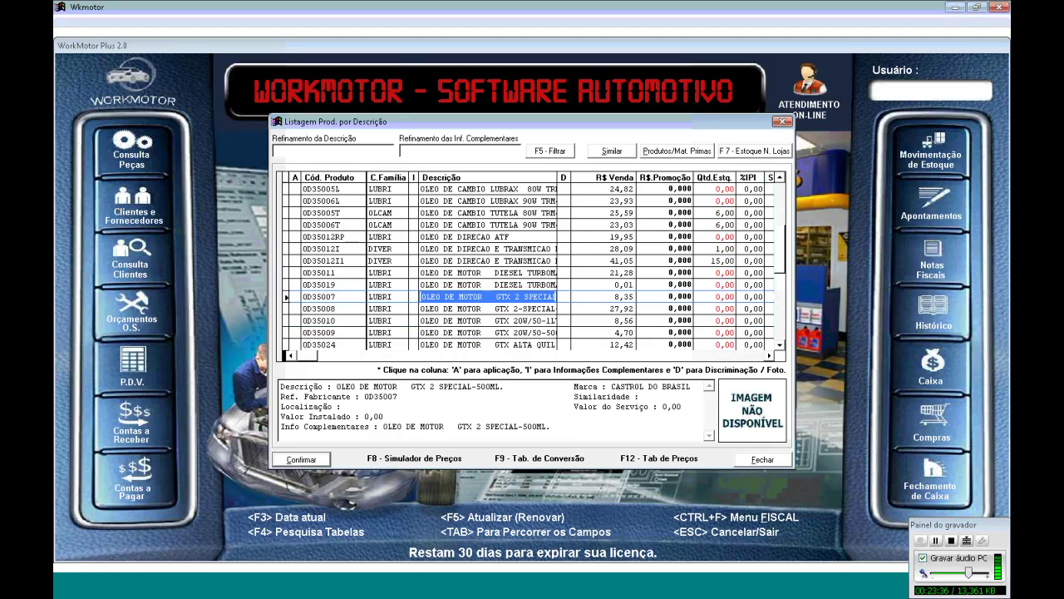
pyautogui.press('Up')
pyautogui.press('Up')
pyautogui.press('Up')
pyautogui.press('Up')
pyautogui.press('Up')
pyautogui.press('Down')
pyautogui.press('Down')
pyautogui.press('Down')
pyautogui.press('Down')
pyautogui.press('Down')
pyautogui.press('Down')
pyautogui.press('Down')
pyautogui.press('Down')
pyautogui.press('Down')
pyautogui.press('Down')
pyautogui.press('Down')
pyautogui.press('Down')
pyautogui.press('Down')
pyautogui.press('Down')
pyautogui.press('Down')
pyautogui.press('Down')
pyautogui.press('Down')
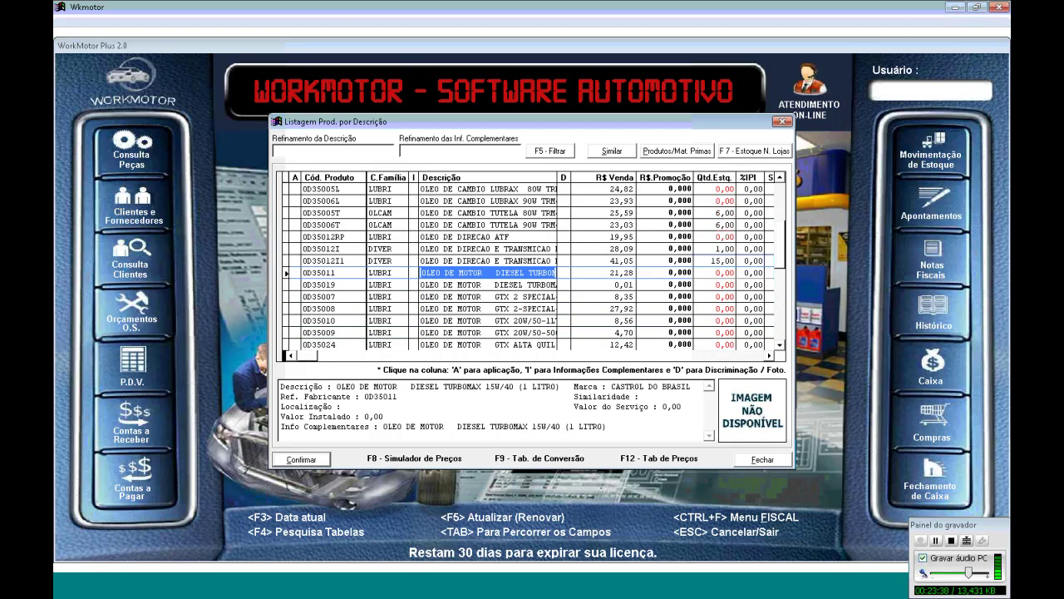
pyautogui.press('Down')
pyautogui.press('Down')
pyautogui.press('Down')
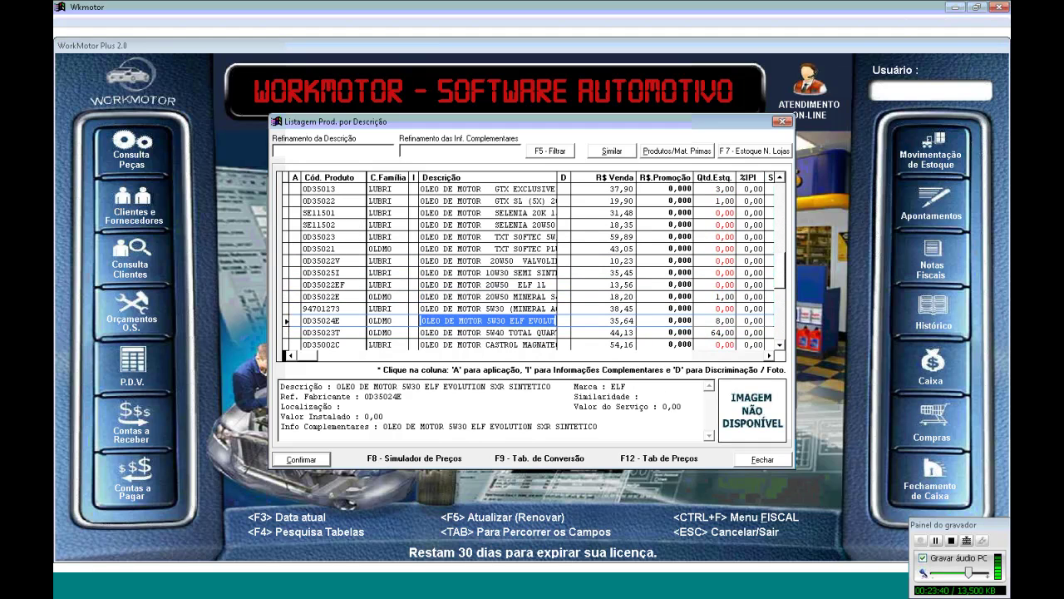
pyautogui.press('Right')
pyautogui.press('Return')
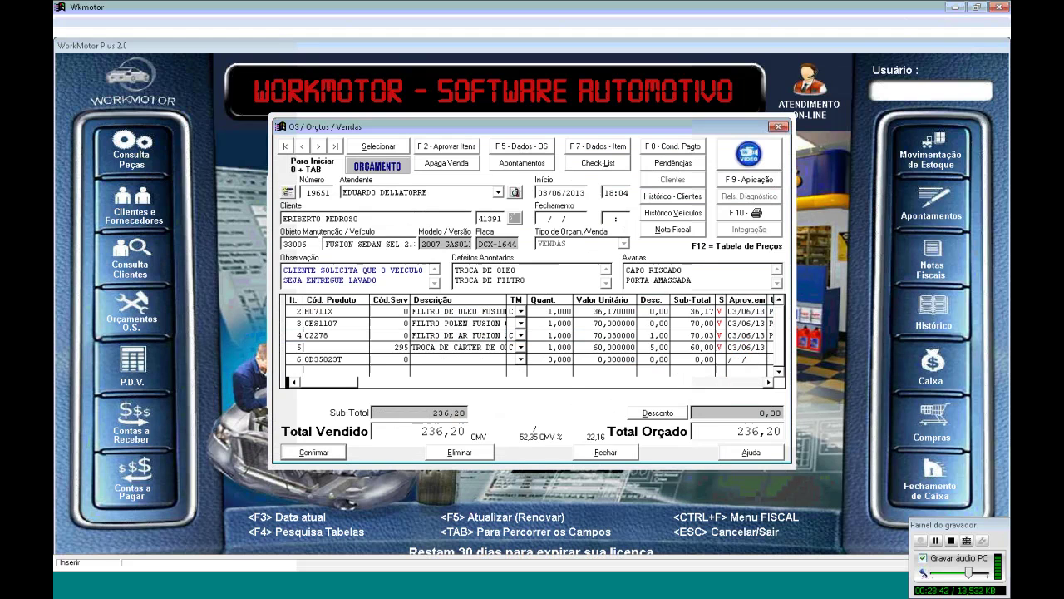
pyautogui.press('Tab')
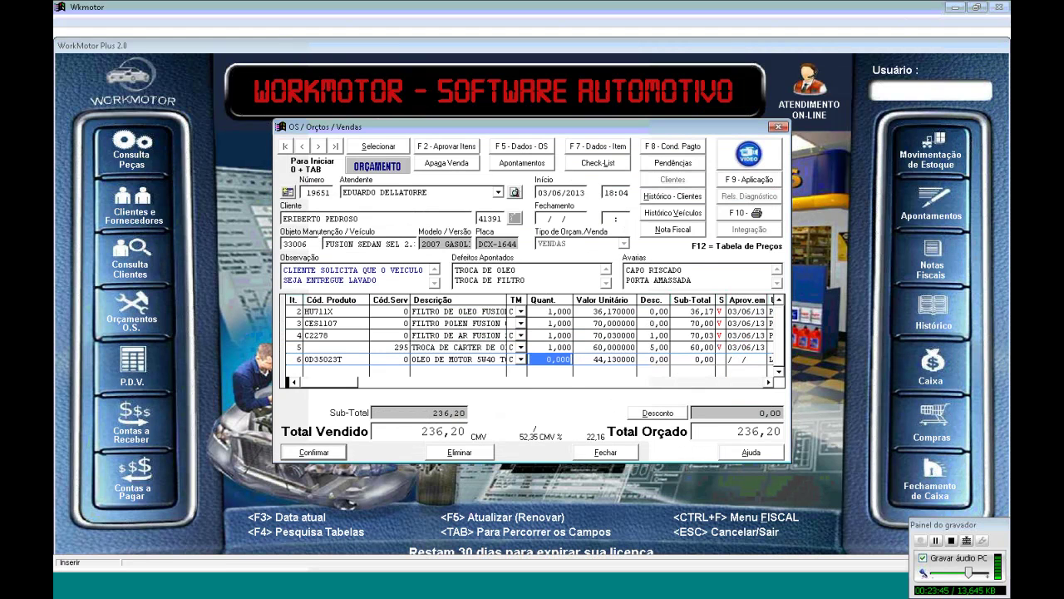
pyautogui.write('4,5')
pyautogui.press('Tab')
pyautogui.press('Tab')
pyautogui.press('F3')
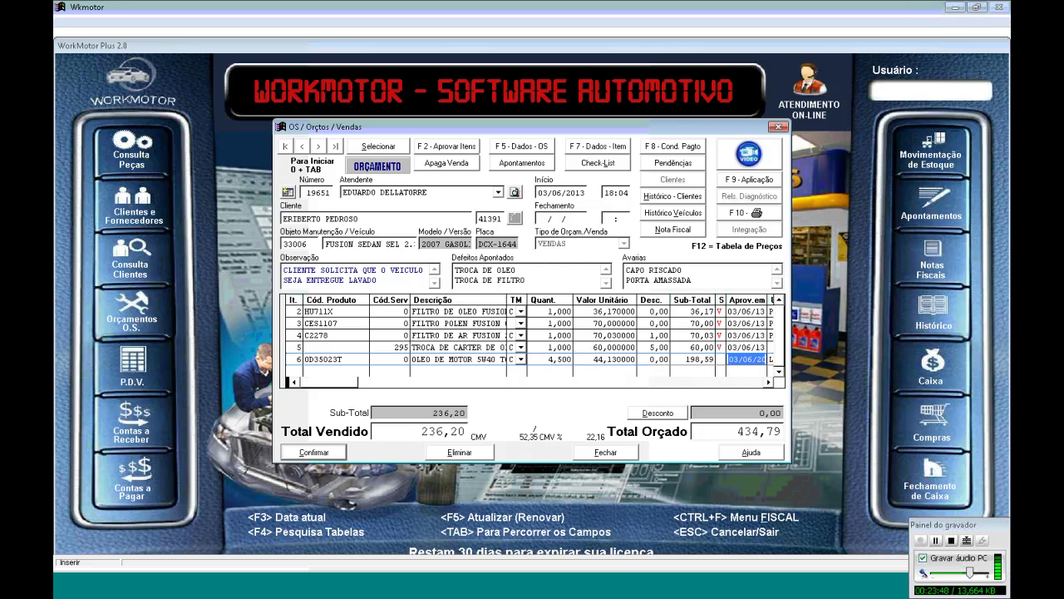
pyautogui.press('Tab')
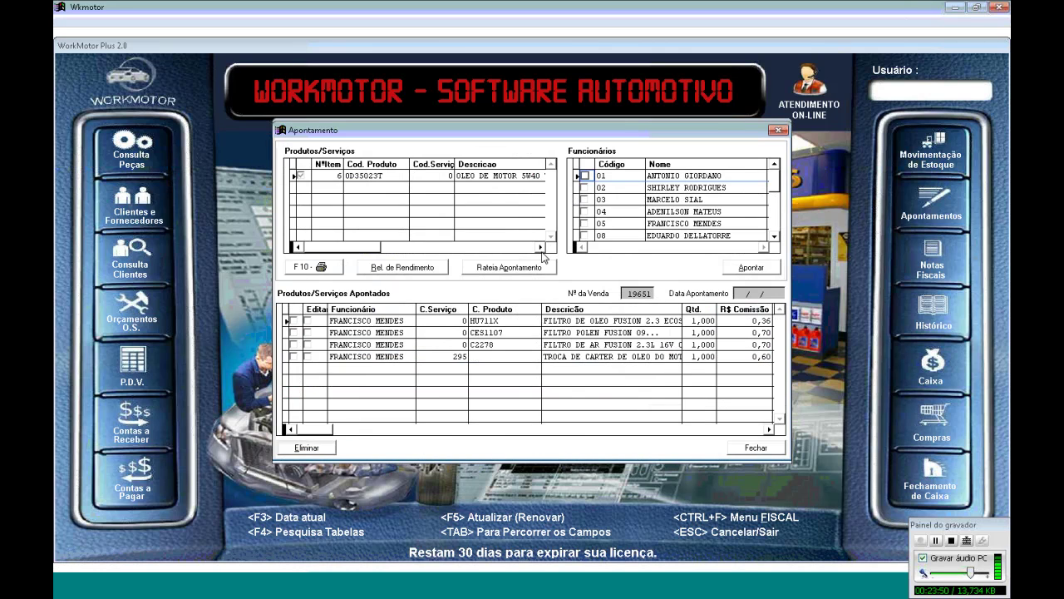
# Assign the 5W40 oil item to employee 05 at 1% commission (1,99) and close Apontamento
pyautogui.click(585, 224)
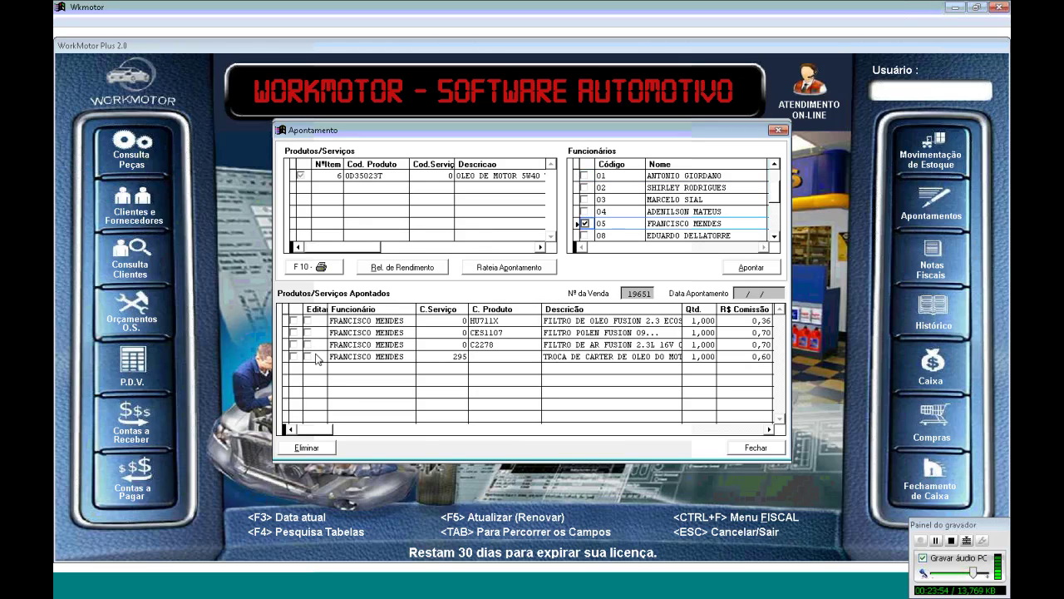
pyautogui.click(751, 267)
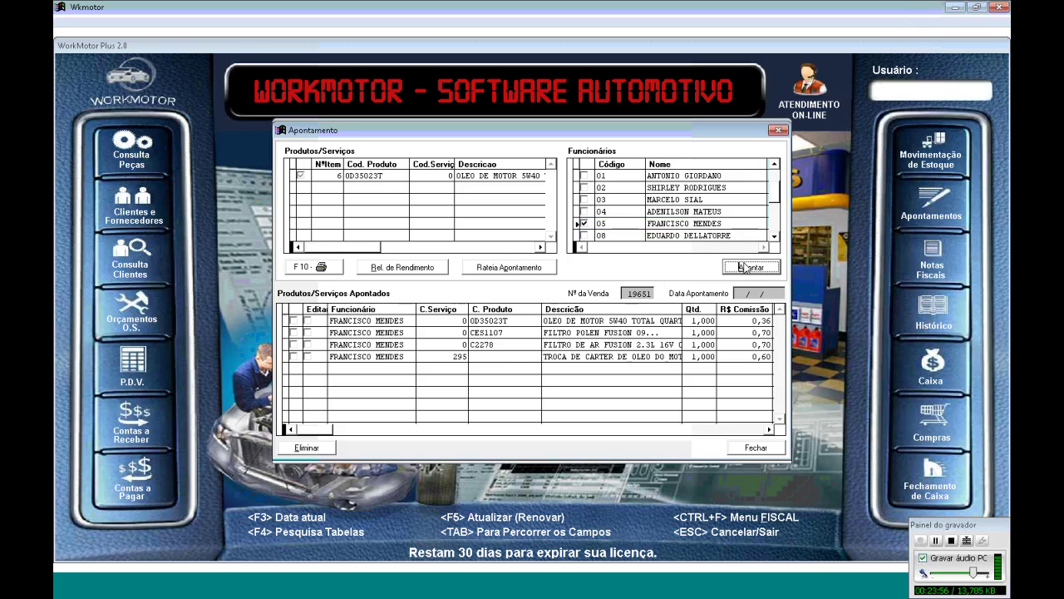
pyautogui.click(306, 368)
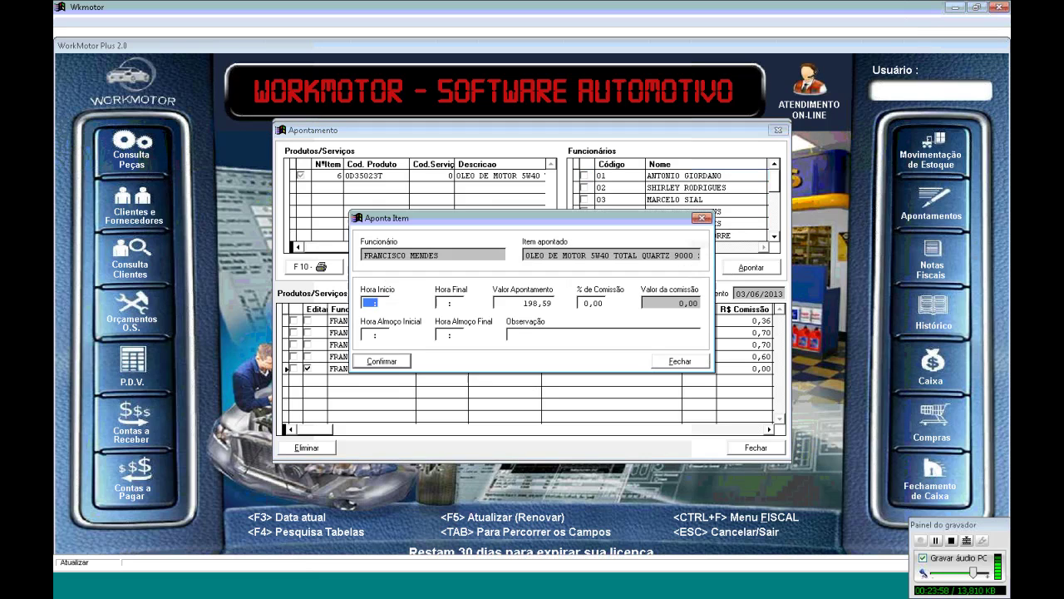
pyautogui.press('Tab')
pyautogui.press('Tab')
pyautogui.press('Tab')
pyautogui.write('1')
pyautogui.press('Tab')
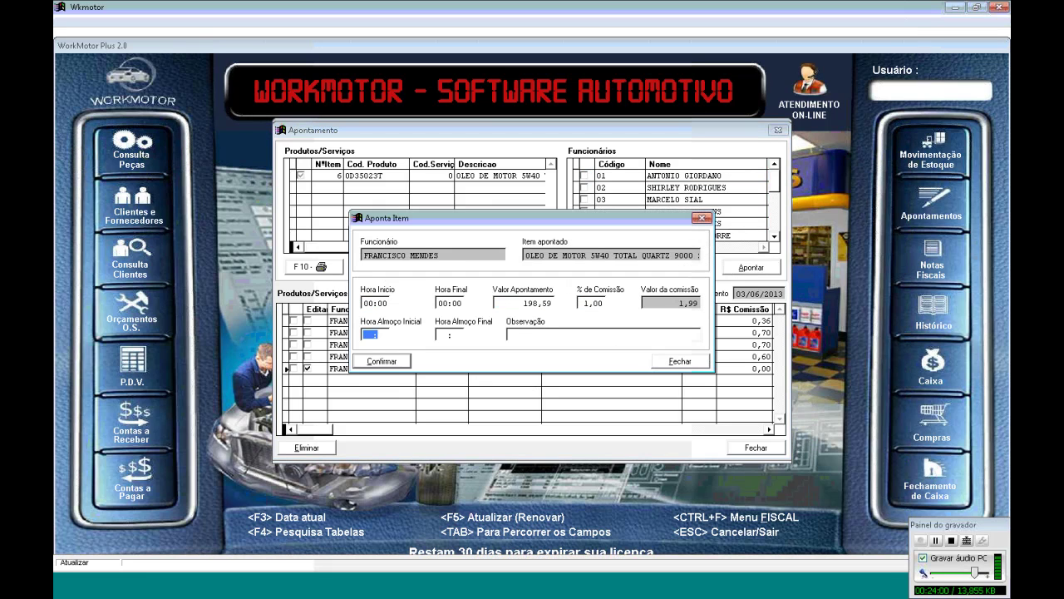
pyautogui.click(375, 365)
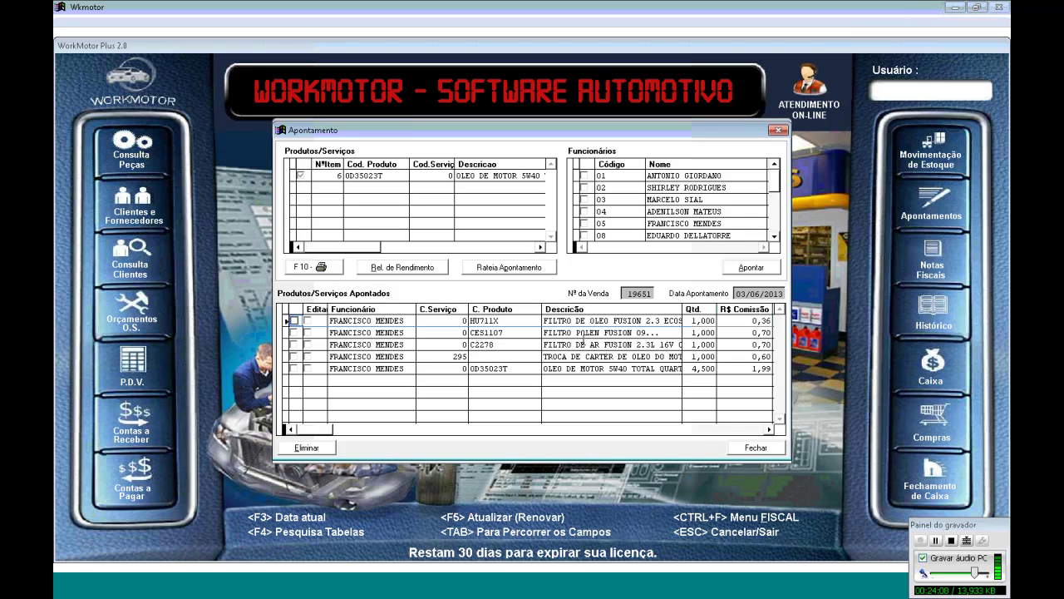
pyautogui.click(748, 448)
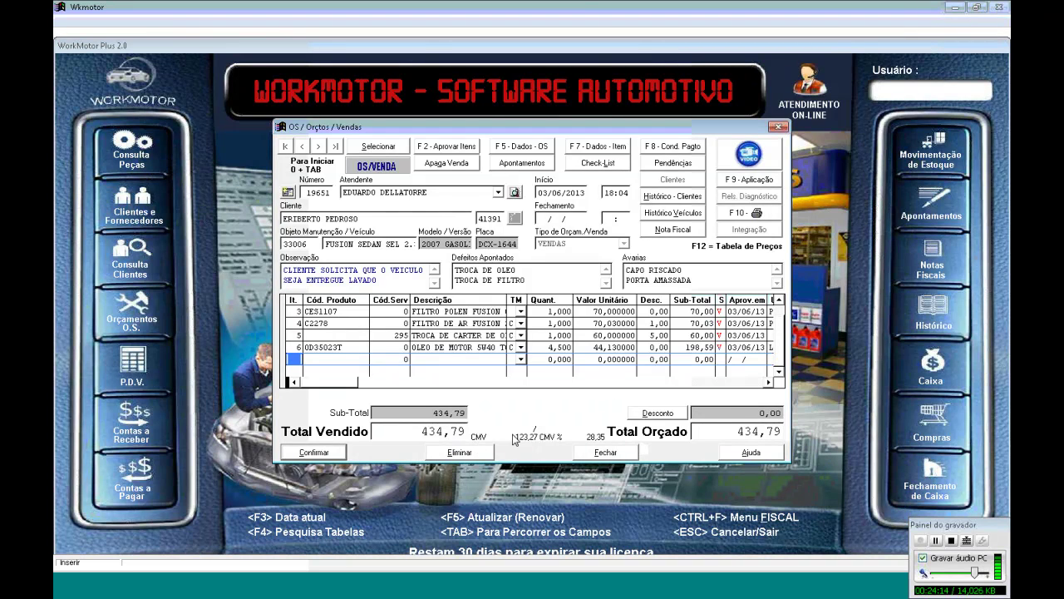
# Confirm the order as a sale and preview it on screen as Pedido / O.S
pyautogui.click(316, 453)
pyautogui.press('F10')
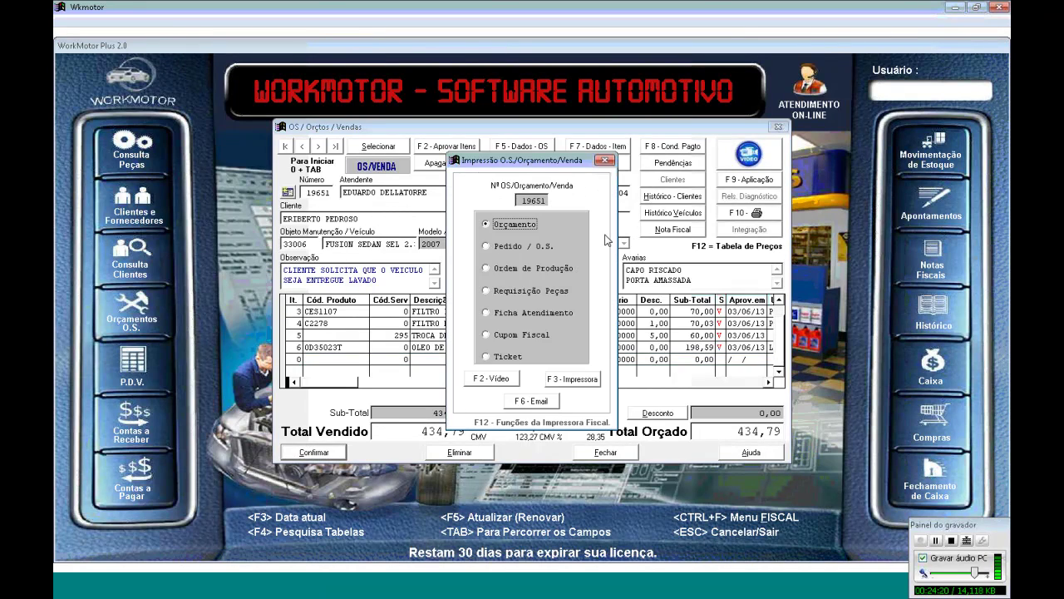
pyautogui.click(531, 248)
pyautogui.click(499, 381)
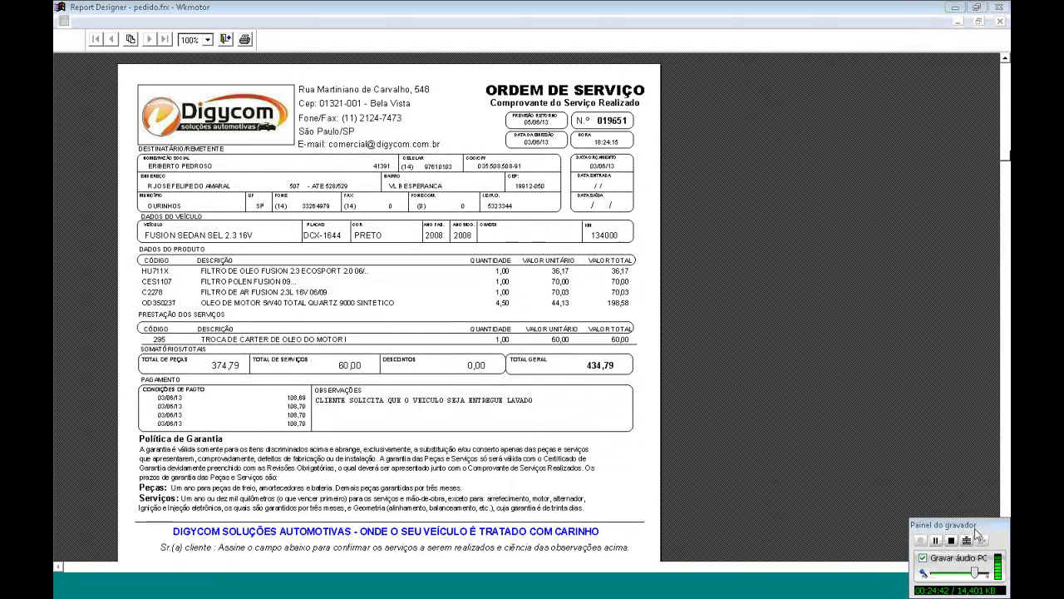
# Scroll the service-order preview down to the signature lines and back, then close it
pyautogui.moveTo(975, 528); pyautogui.dragTo(941, 525)
pyautogui.click(1005, 559)
pyautogui.click(1004, 559)
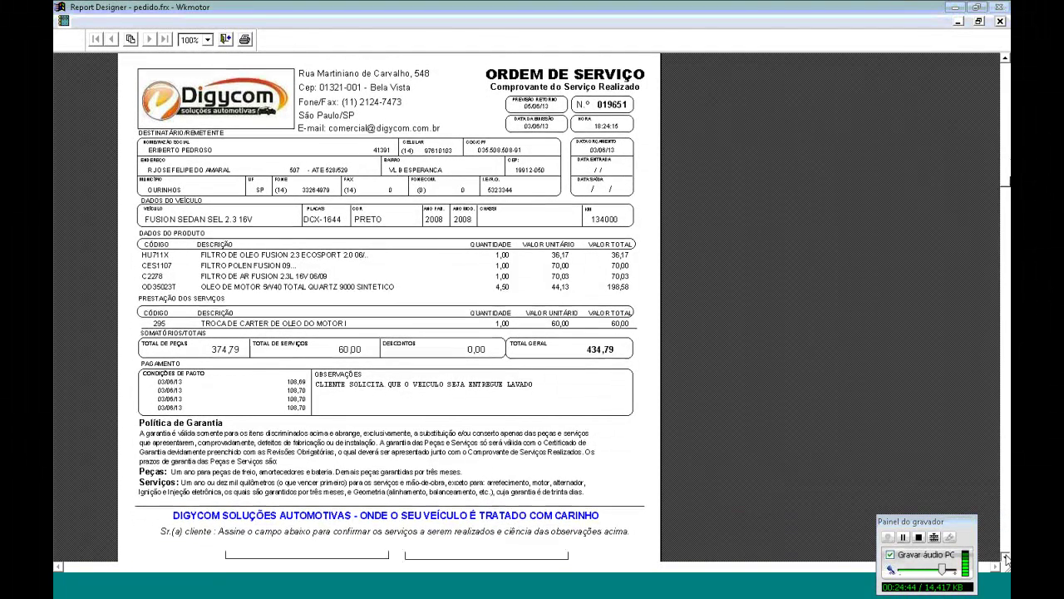
pyautogui.click(1004, 559)
pyautogui.click(1005, 559)
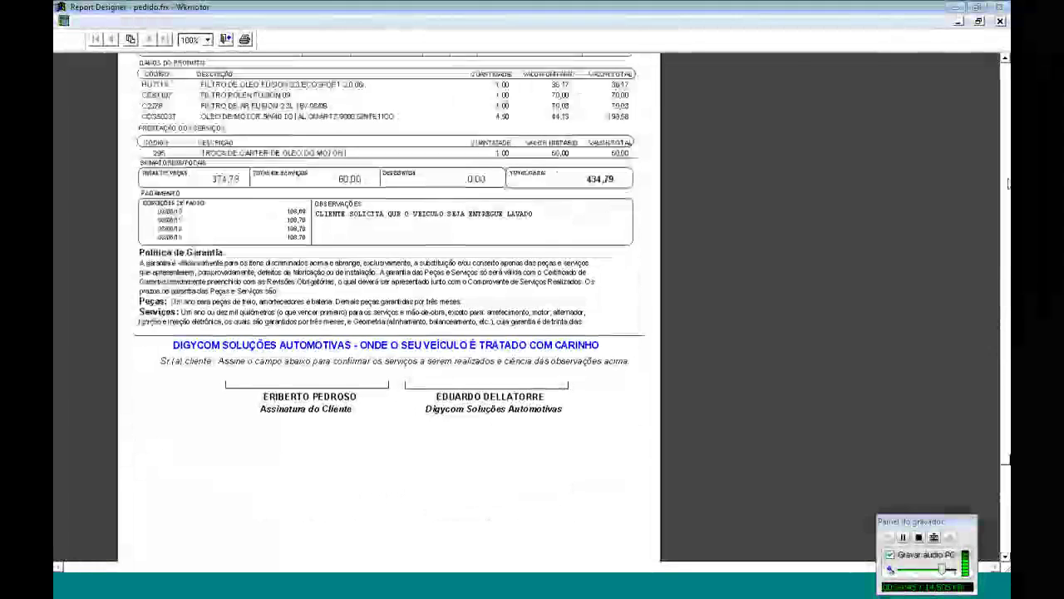
pyautogui.click(1005, 77)
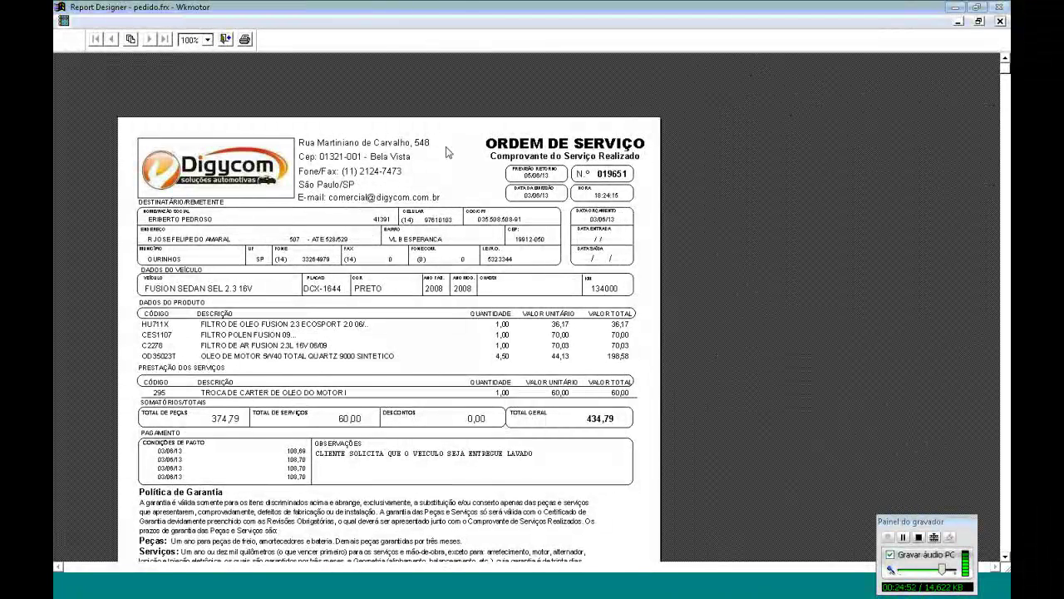
pyautogui.click(229, 42)
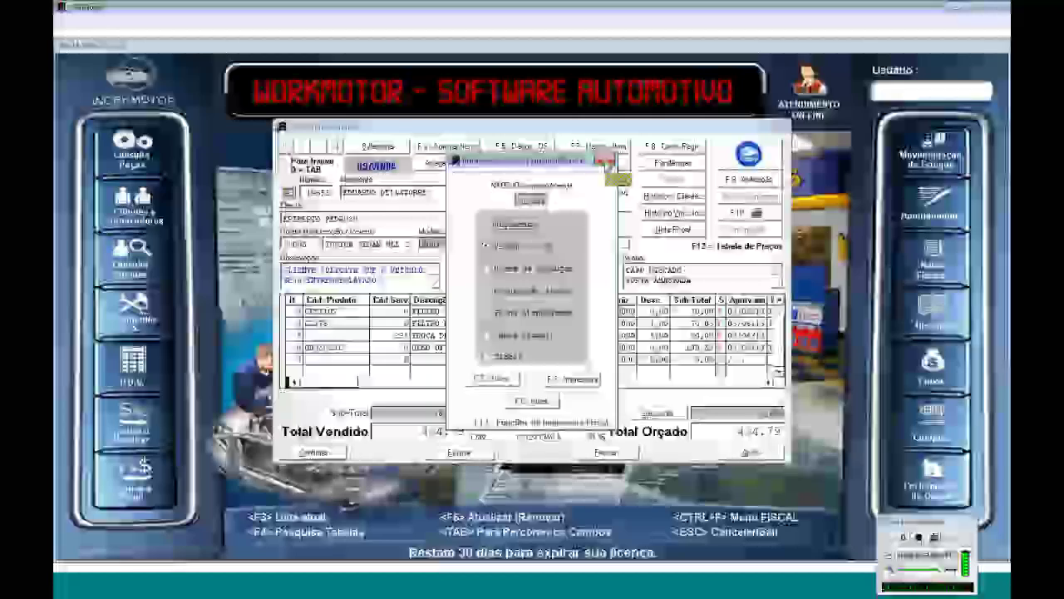
# Close the print options, choose payment condition 3X CARTAO VISA and run F9 - Fechamento
pyautogui.click(606, 161)
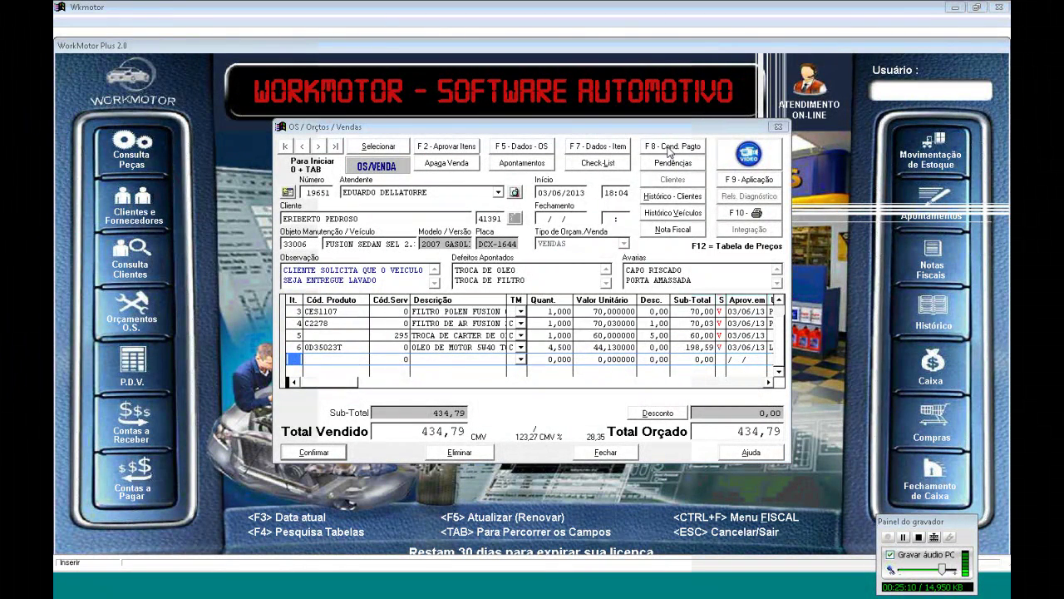
pyautogui.click(670, 146)
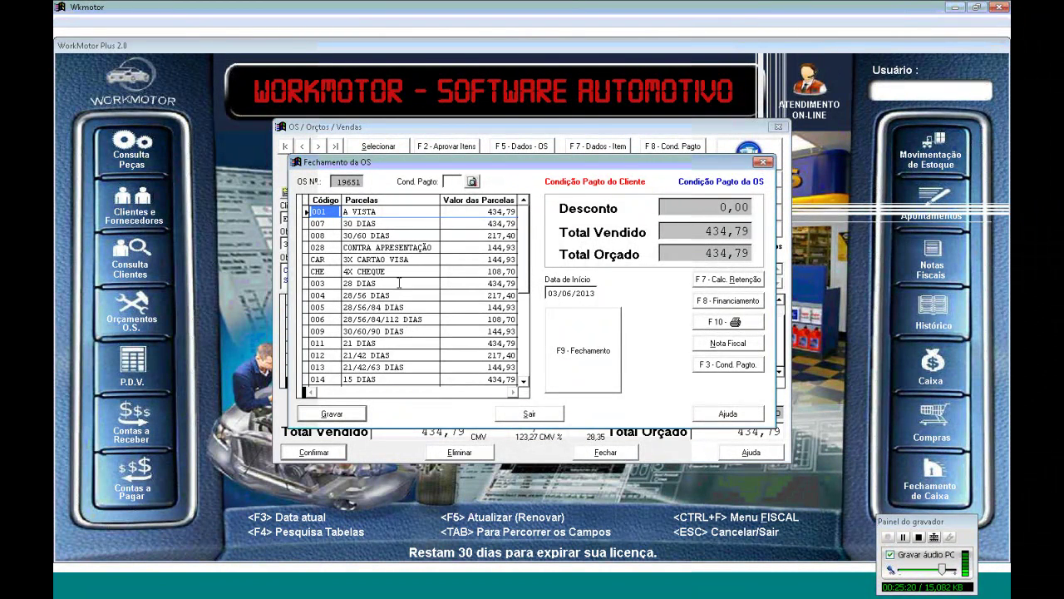
pyautogui.click(416, 260)
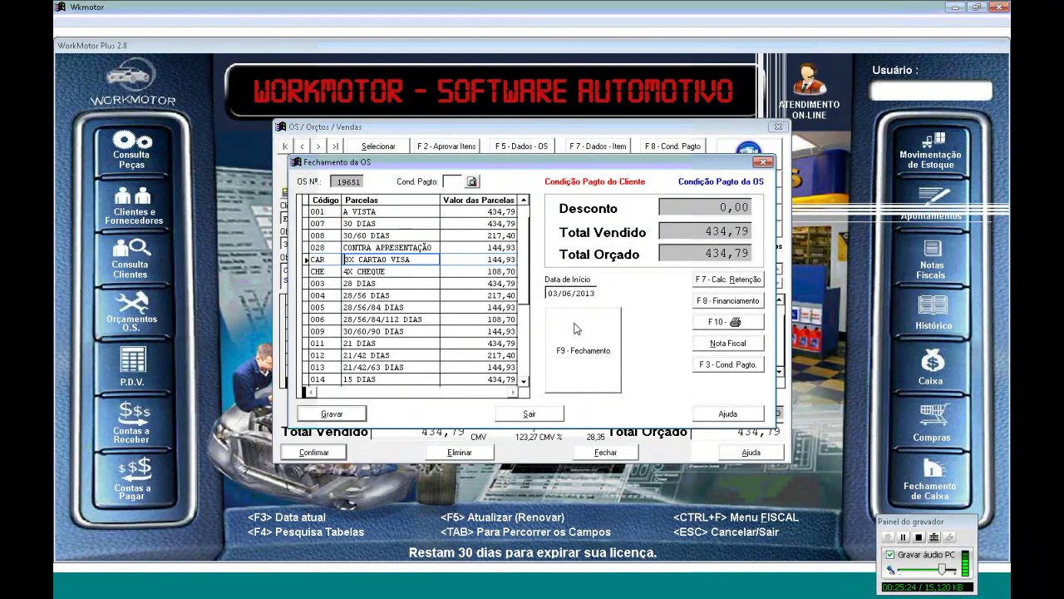
pyautogui.click(576, 329)
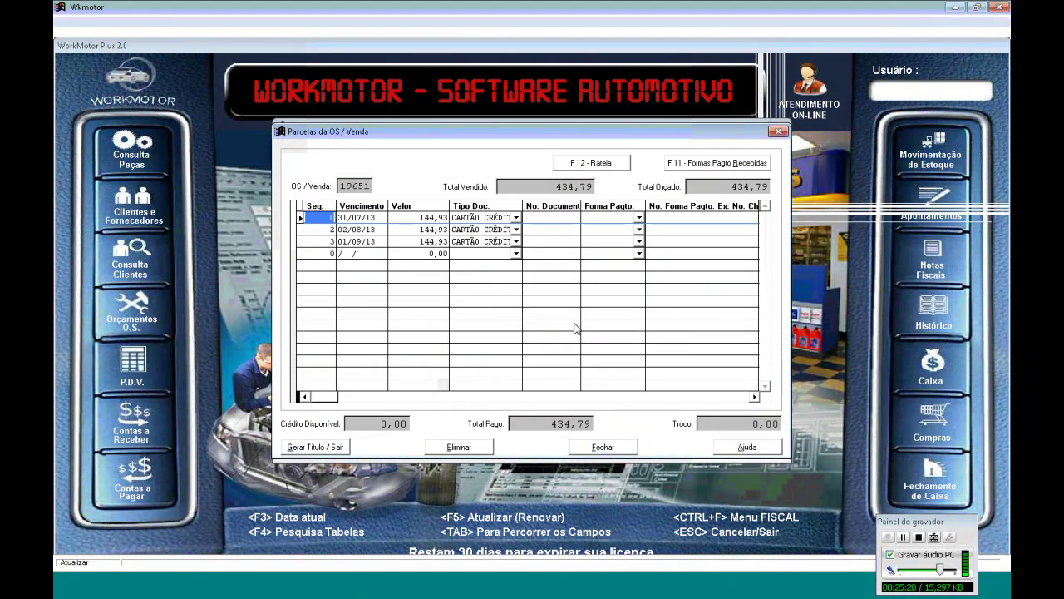
# Give installment 1 document 4488, payment form VISA and the card authorization code
pyautogui.press('Tab')
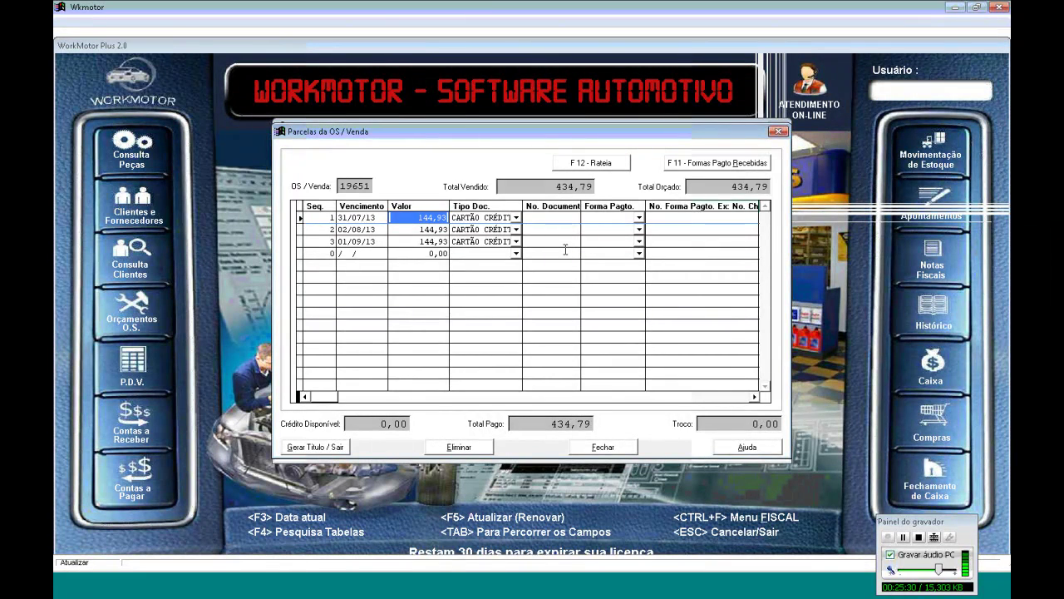
pyautogui.click(539, 217)
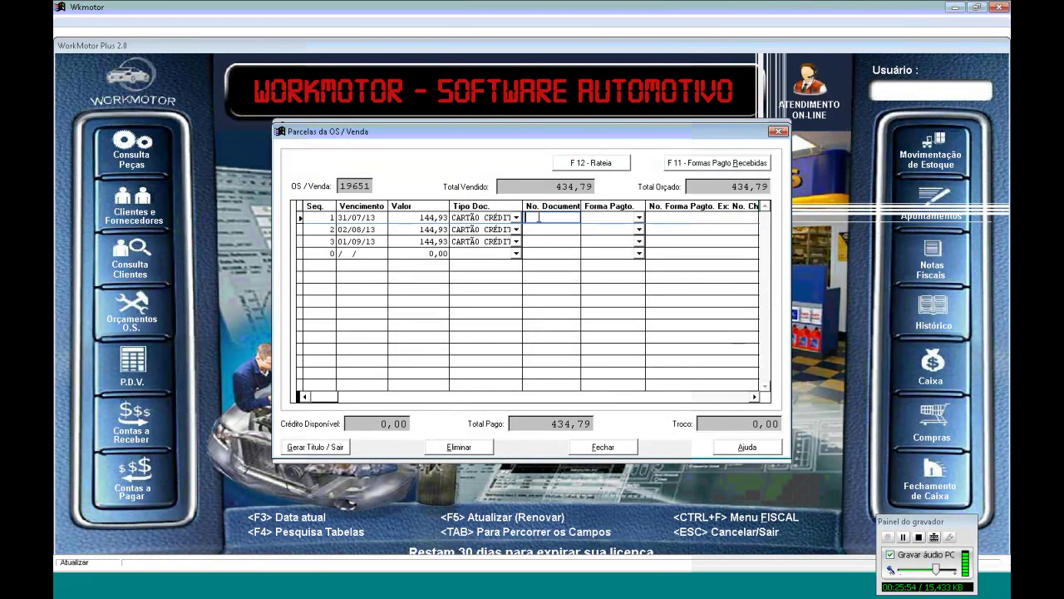
pyautogui.write('4488')
pyautogui.press('Tab')
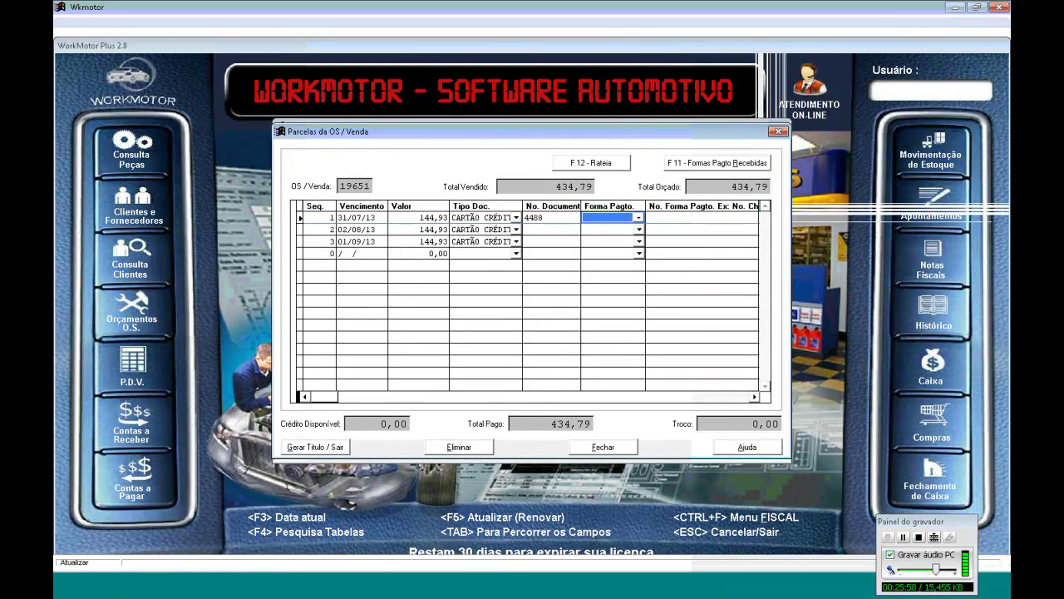
pyautogui.click(638, 220)
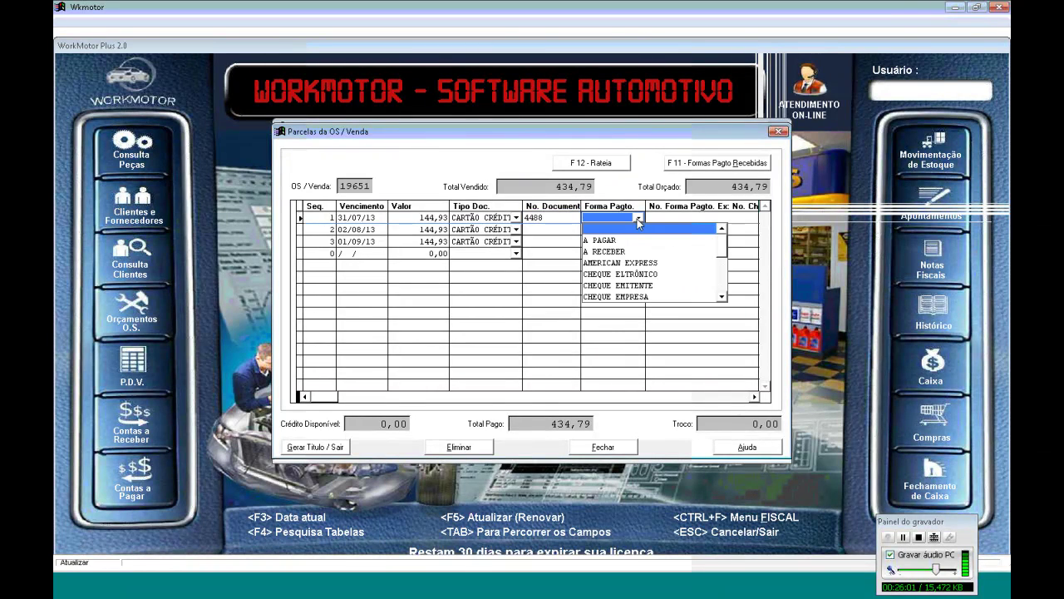
pyautogui.click(722, 297)
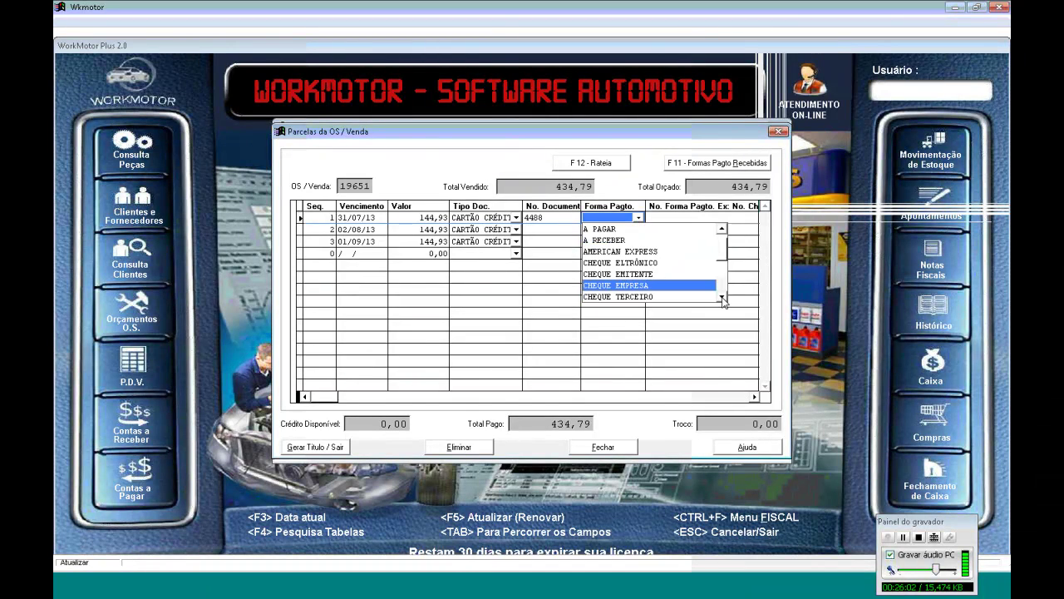
pyautogui.click(721, 297)
pyautogui.click(722, 296)
pyautogui.click(721, 297)
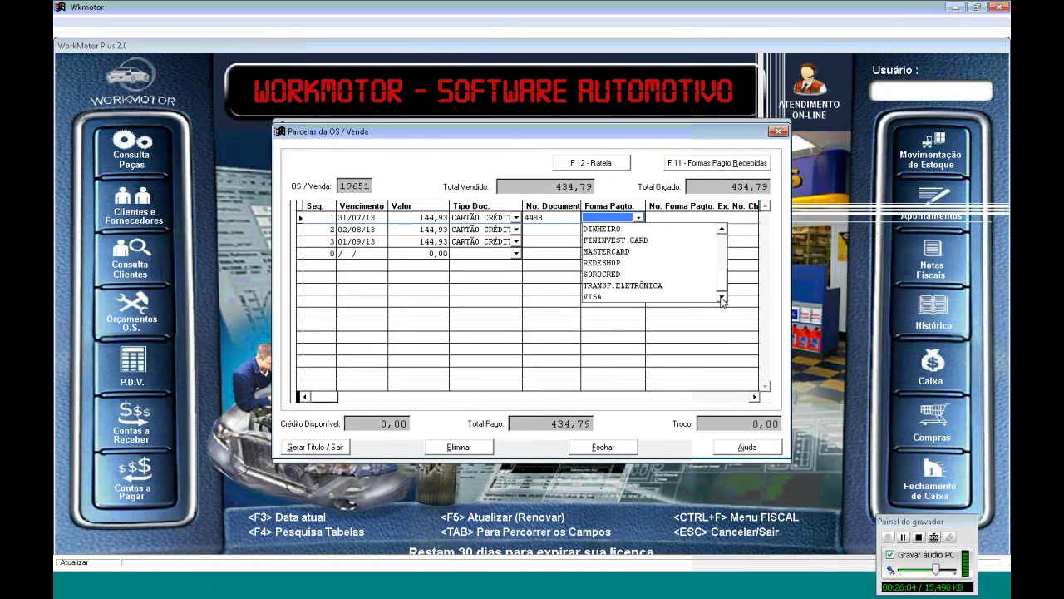
pyautogui.click(694, 301)
pyautogui.press('Tab')
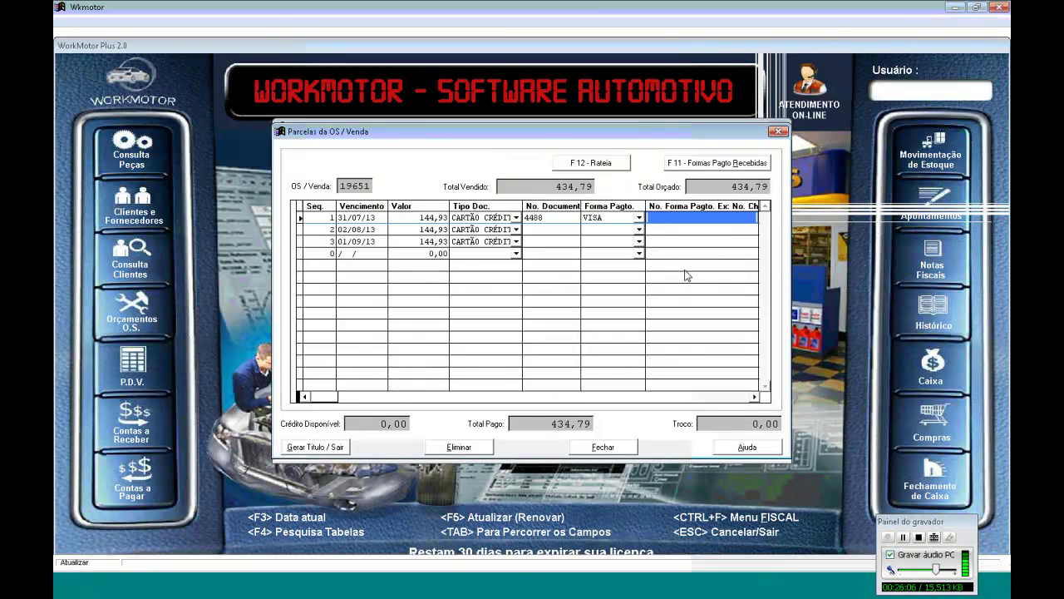
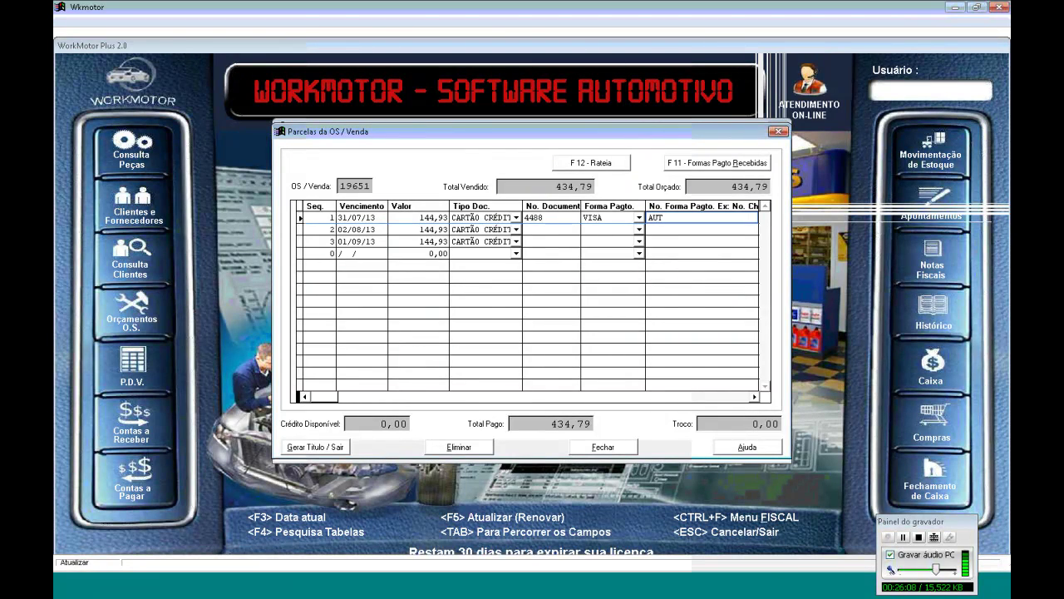
pyautogui.hotkey('shift', 'Left')
pyautogui.hotkey('shift', 'Left')
pyautogui.hotkey('shift', 'Left')
pyautogui.hotkey('shift', 'Left')
pyautogui.hotkey('shift', 'Left')
pyautogui.hotkey('shift', 'Left')
pyautogui.hotkey('shift', 'Left')
pyautogui.hotkey('shift', 'Left')
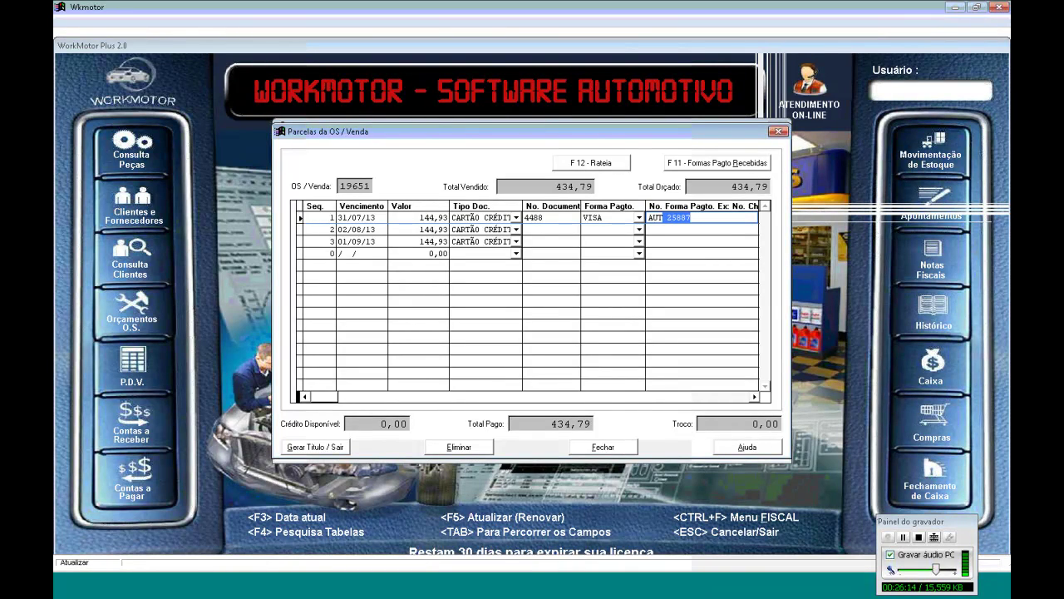
pyautogui.press('Tab')
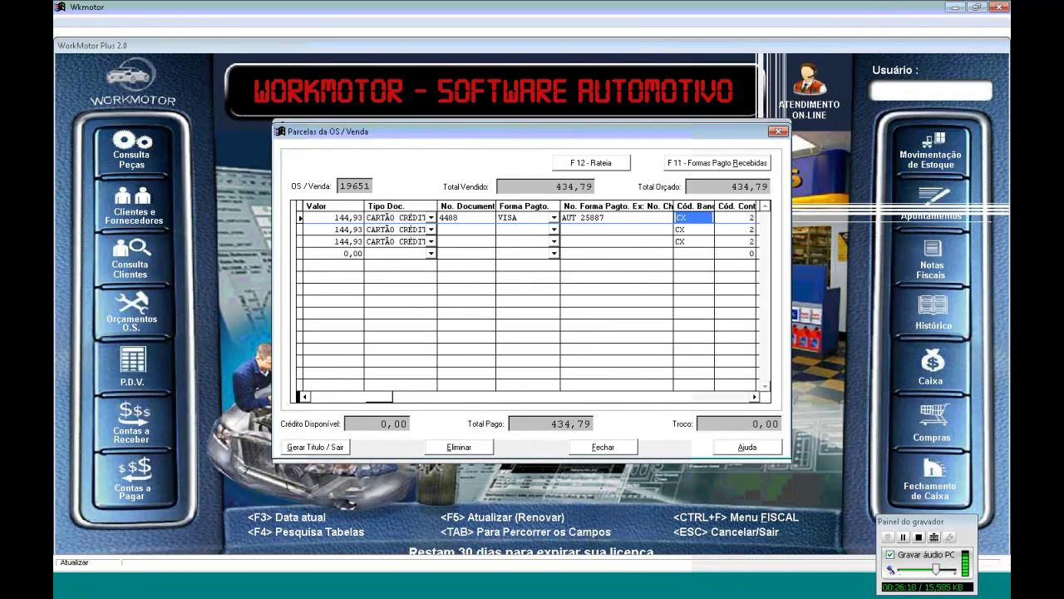
pyautogui.click(320, 217)
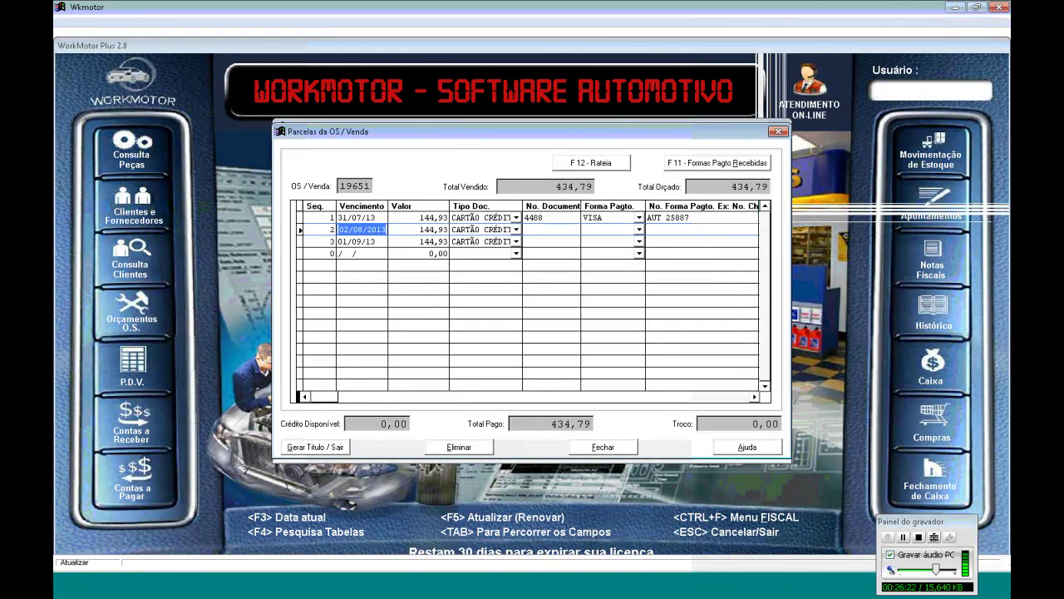
# Give installment 2 document 4488, payment form VISA and the same authorization code
pyautogui.click(551, 229)
pyautogui.write('4488')
pyautogui.press('Tab')
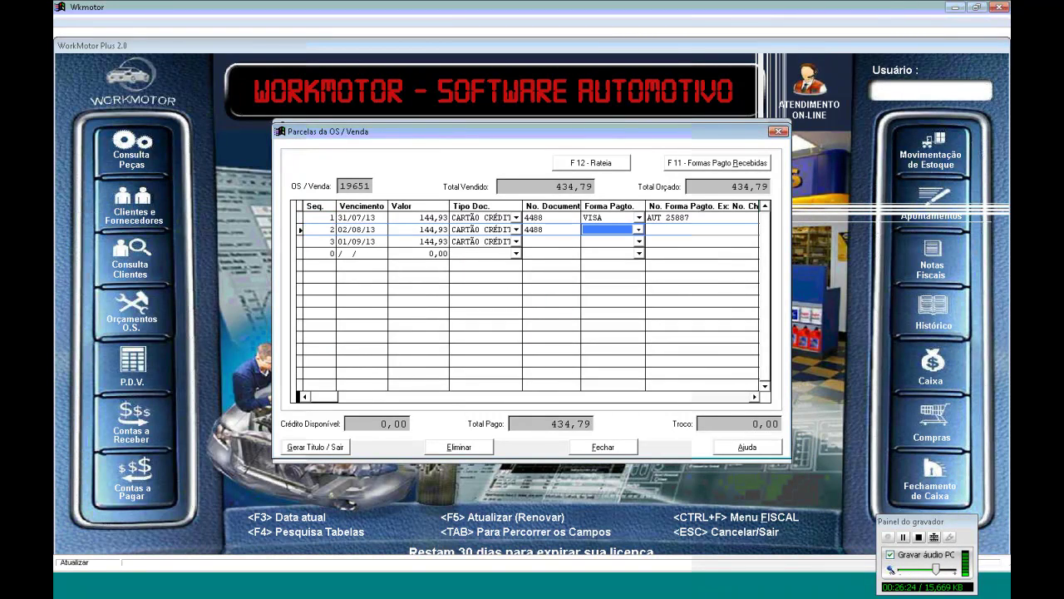
pyautogui.write('VISA')
pyautogui.press('Tab')
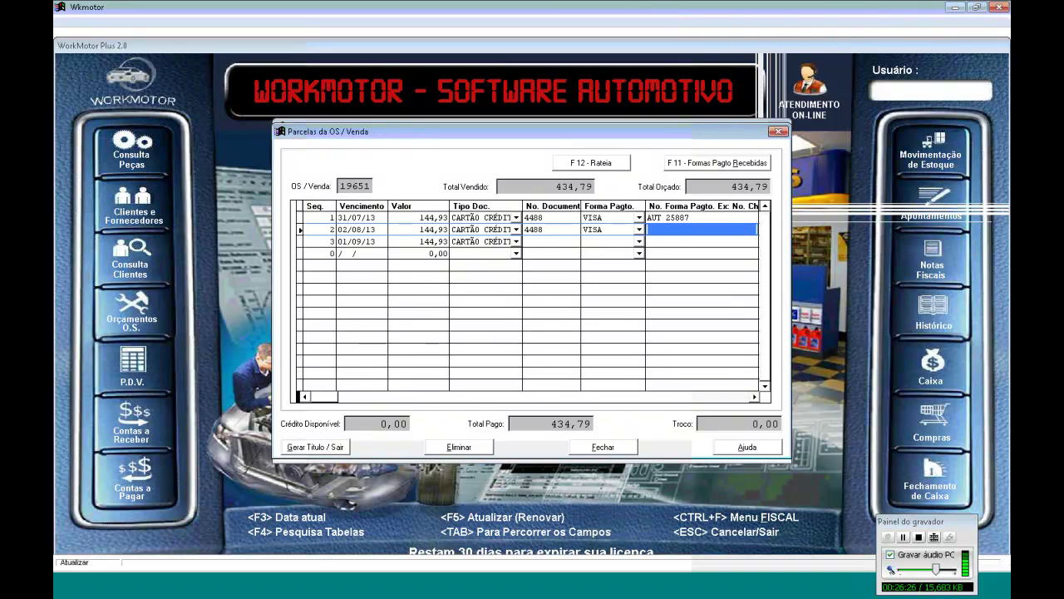
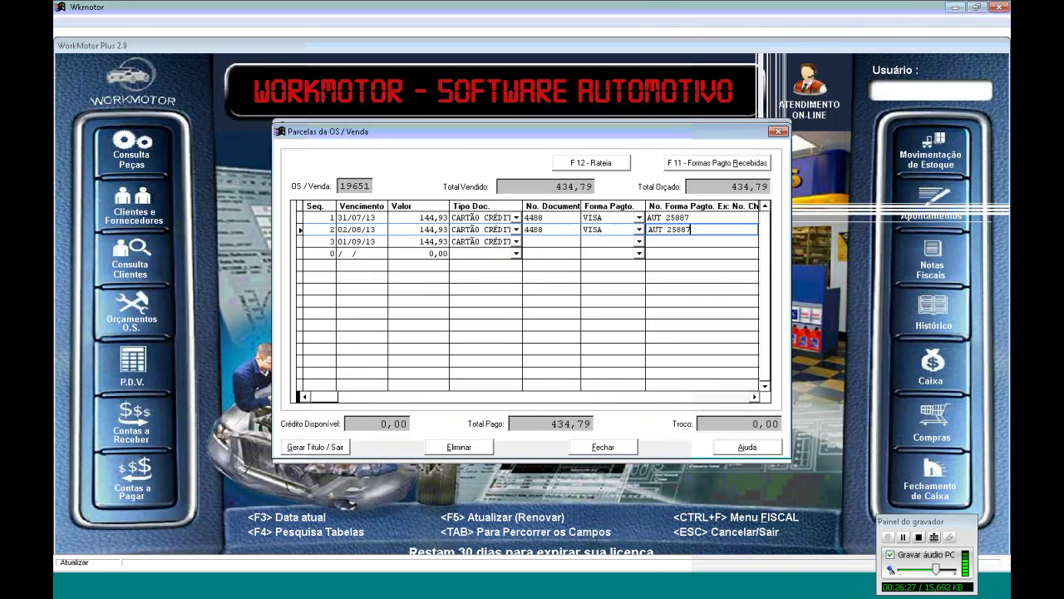
pyautogui.press('Tab')
pyautogui.press('Tab')
pyautogui.press('Tab')
pyautogui.press('Tab')
pyautogui.press('Tab')
# Give installment 3 document 4488, payment form VISA and the pasted authorization code
pyautogui.click(552, 241)
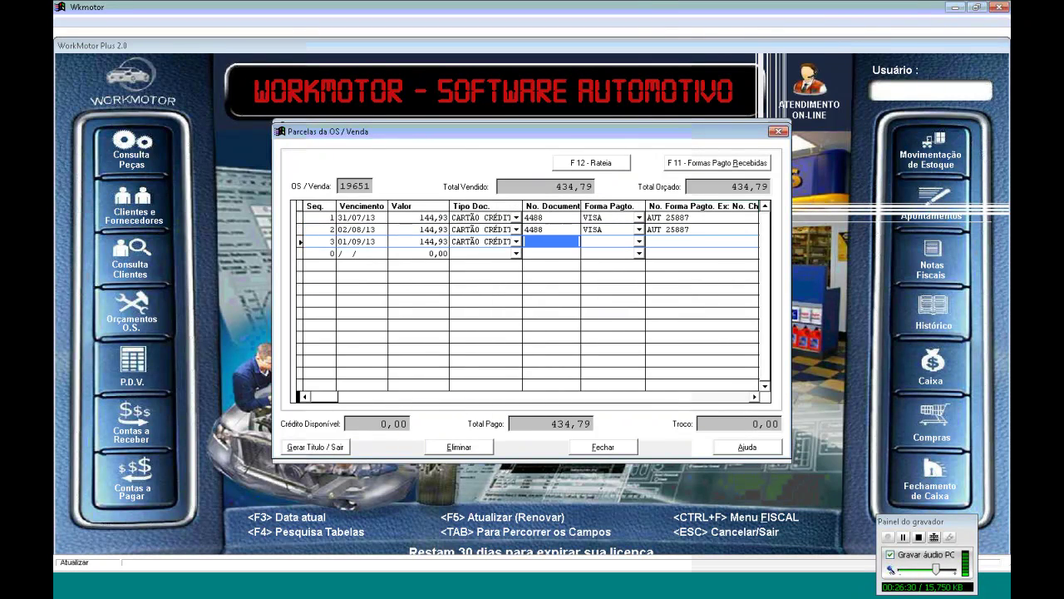
pyautogui.write('4488')
pyautogui.press('Tab')
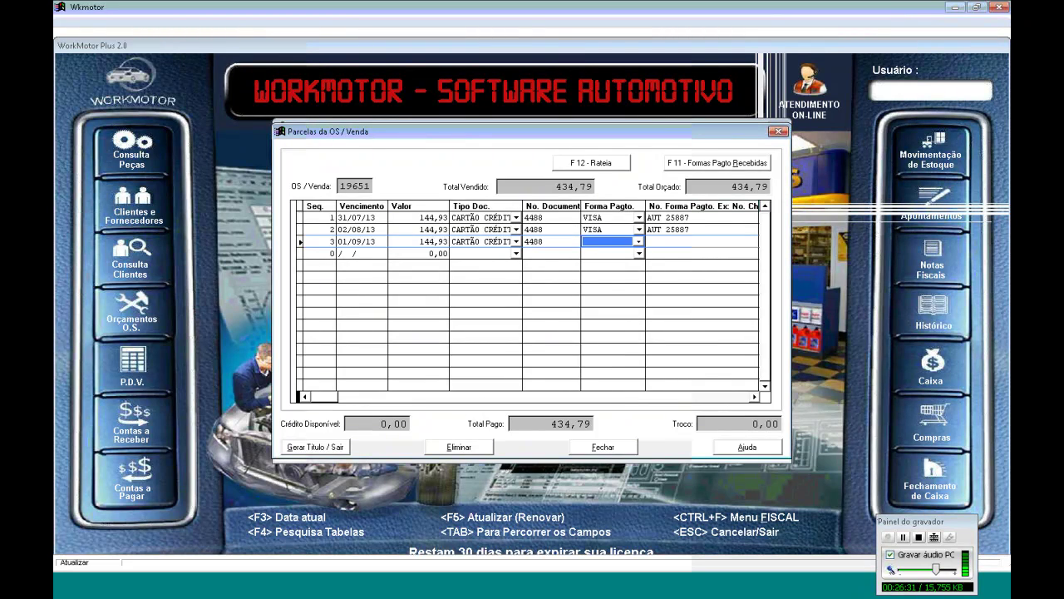
pyautogui.write('VISA')
pyautogui.press('Tab')
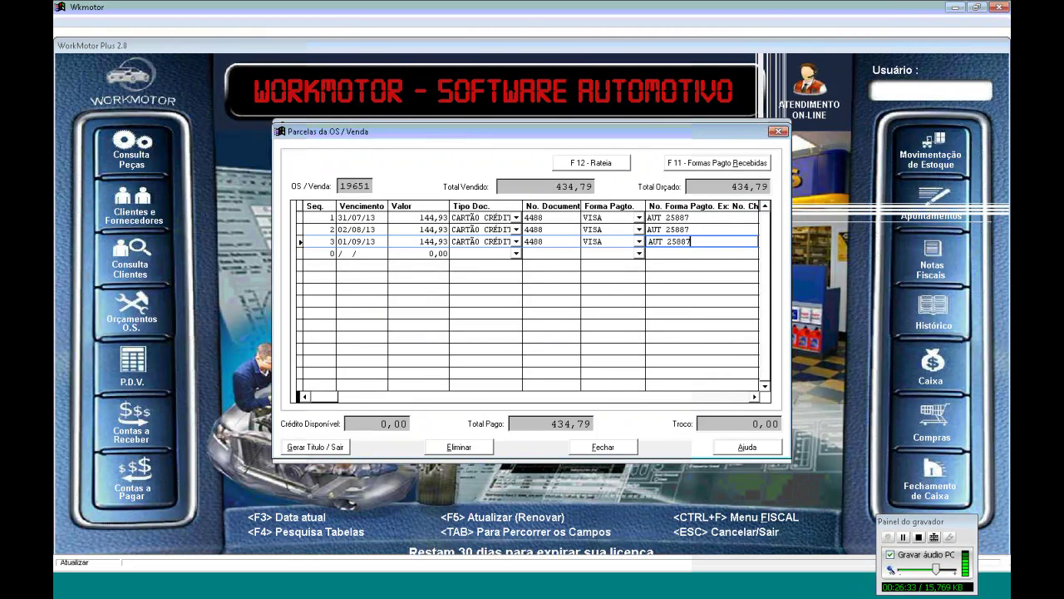
pyautogui.press('Tab')
pyautogui.press('Home')
pyautogui.press('Tab')
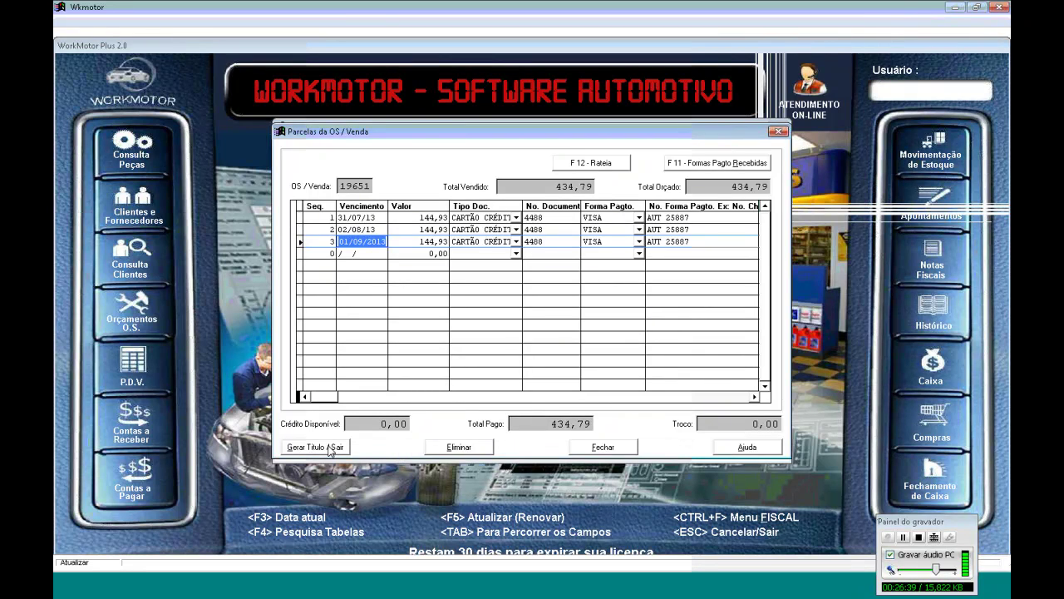
# Generate the three installment títulos, skip printing the receipt, and open the Nota Fiscal form for sale 19651
pyautogui.click(331, 448)
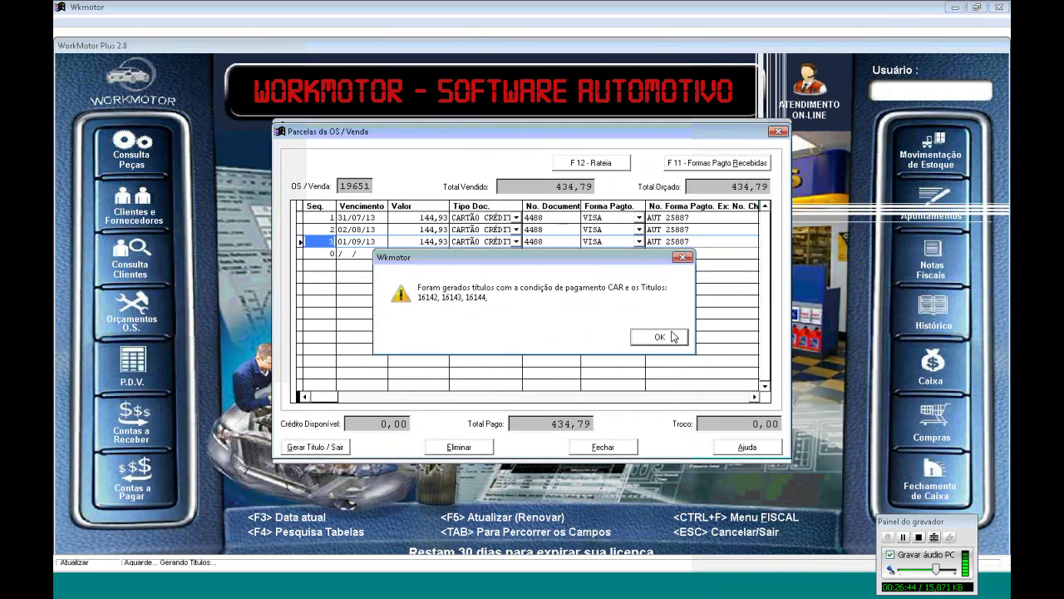
pyautogui.click(673, 336)
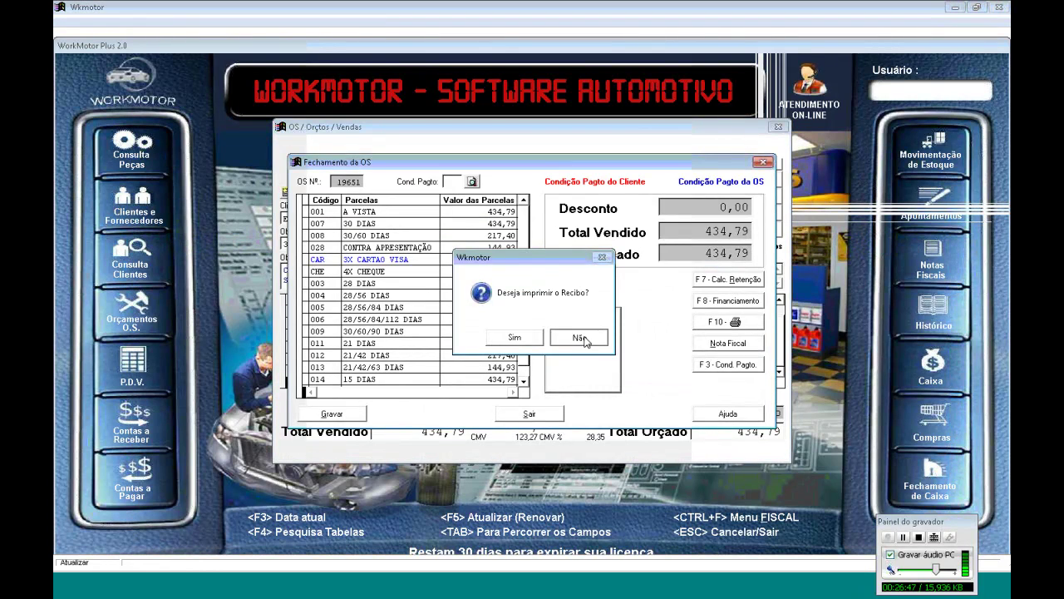
pyautogui.click(580, 339)
pyautogui.click(729, 364)
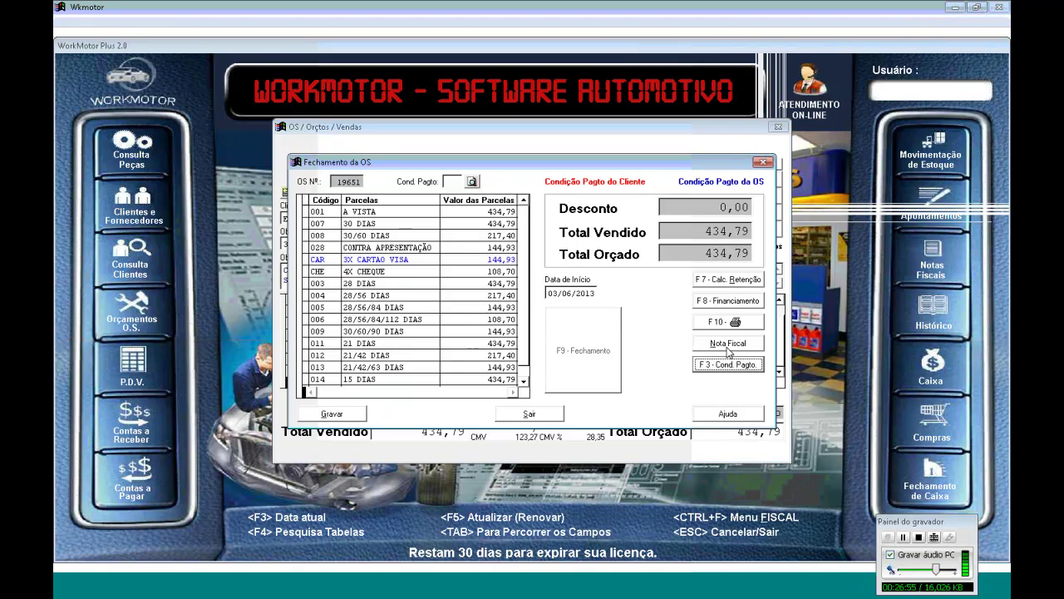
pyautogui.click(742, 348)
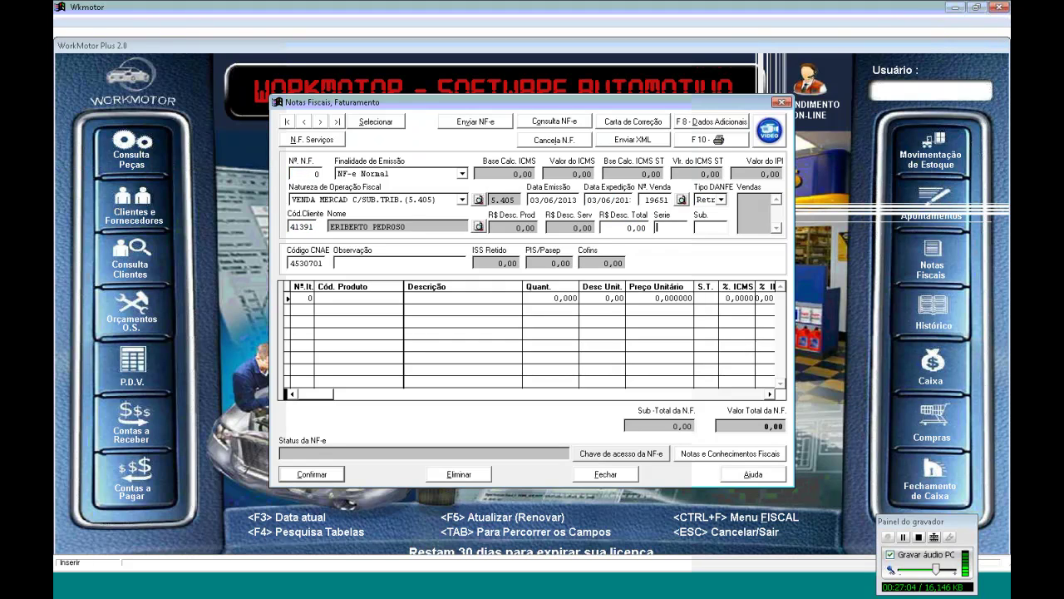
# Generate product invoice 4044 in series 1 with the four parts totalling 374,79
pyautogui.write('1')
pyautogui.press('Return')
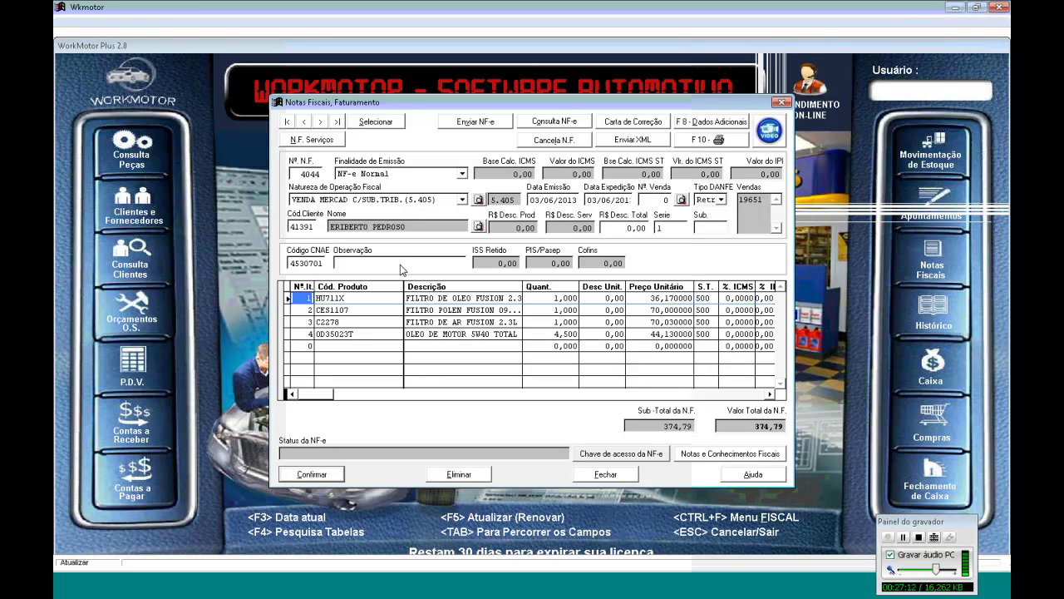
pyautogui.click(294, 143)
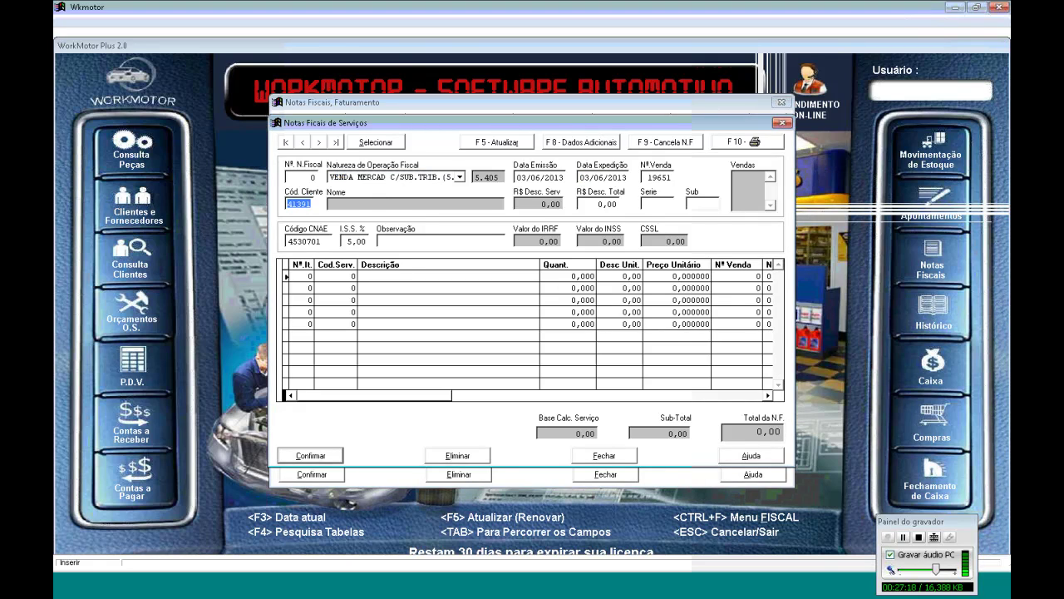
# Issue service invoice 3359 in series RPA for the 60,00 oil-pan change and confirm it
pyautogui.press('Tab')
pyautogui.write('P')
pyautogui.write('PA')
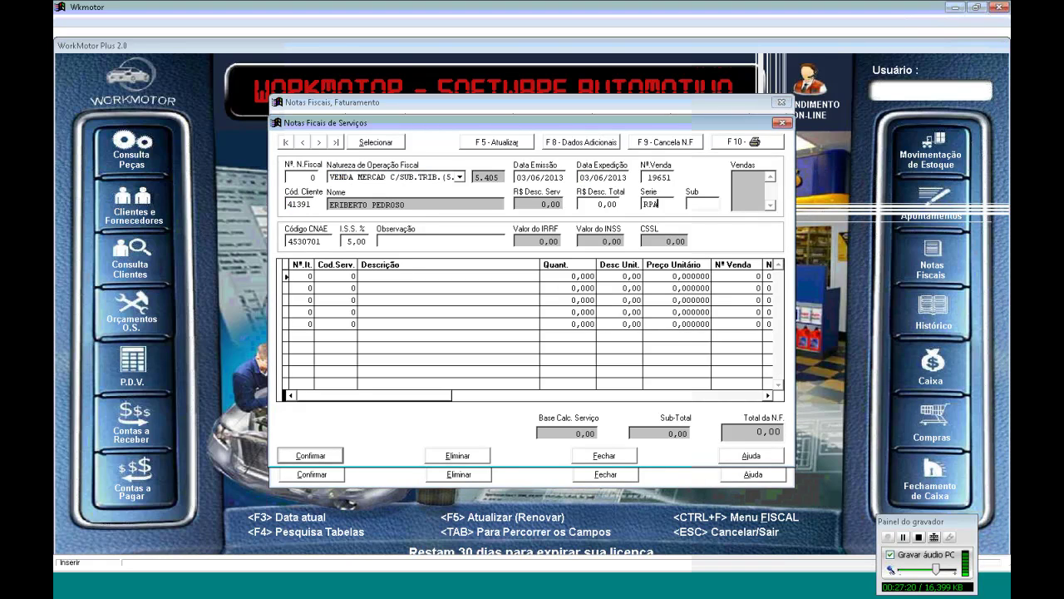
pyautogui.press('F5')
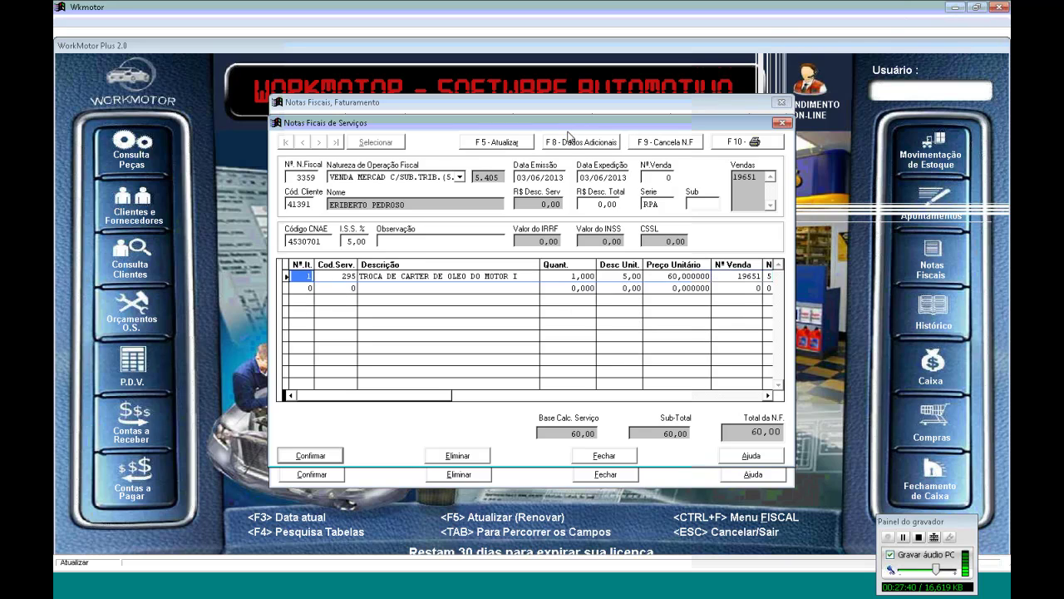
pyautogui.click(325, 455)
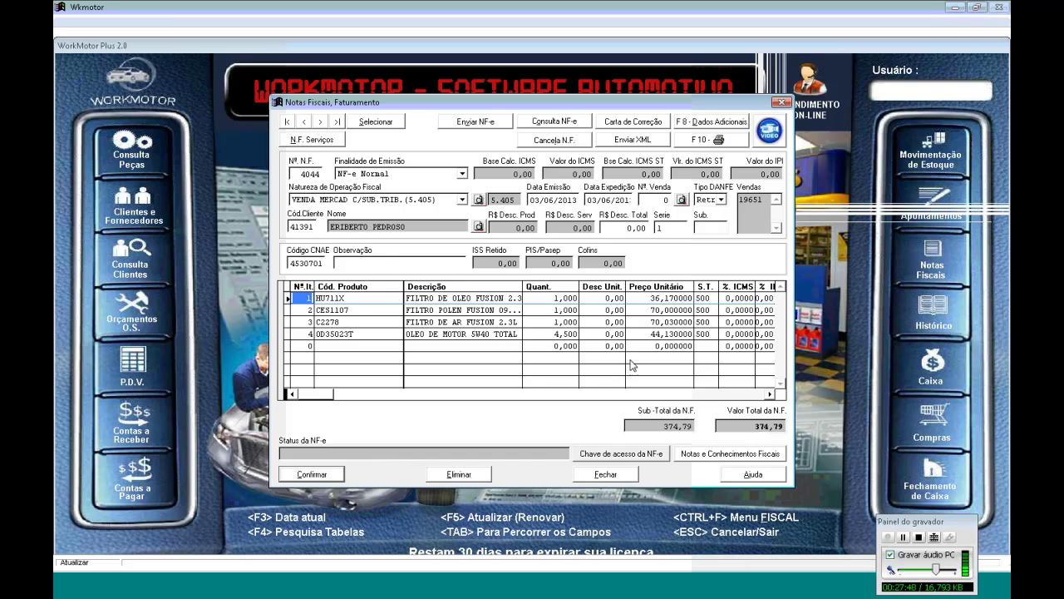
# Open the DANFE print preview of authorized invoice 4043
pyautogui.click(338, 122)
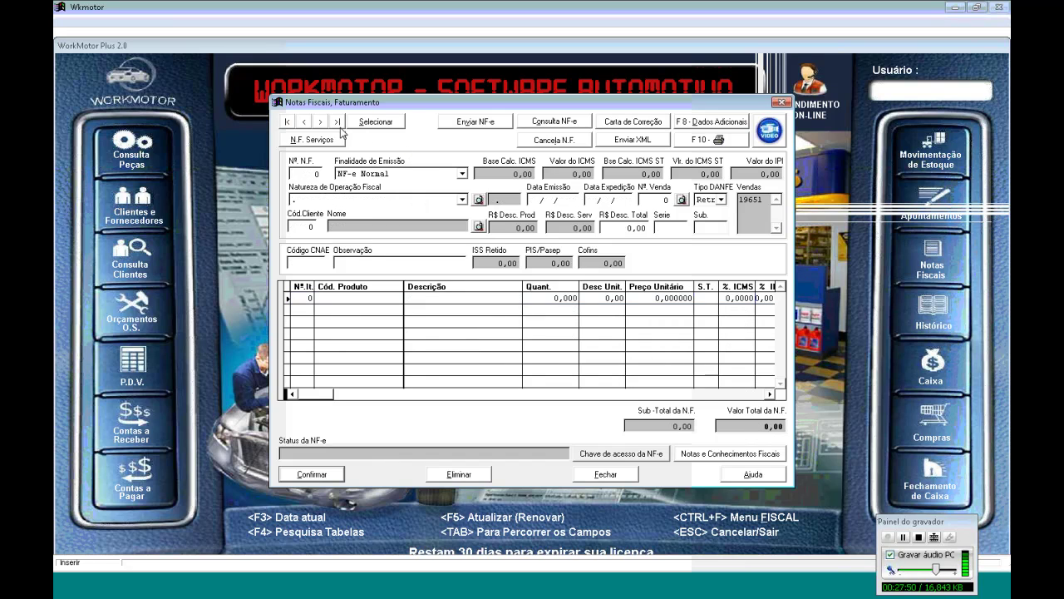
pyautogui.click(304, 123)
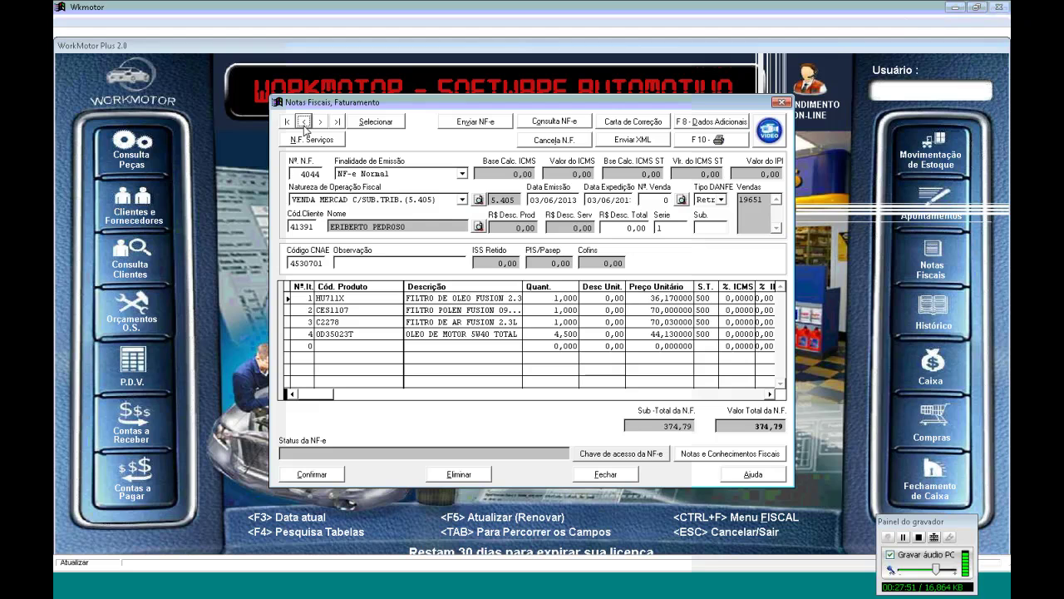
pyautogui.press('F10')
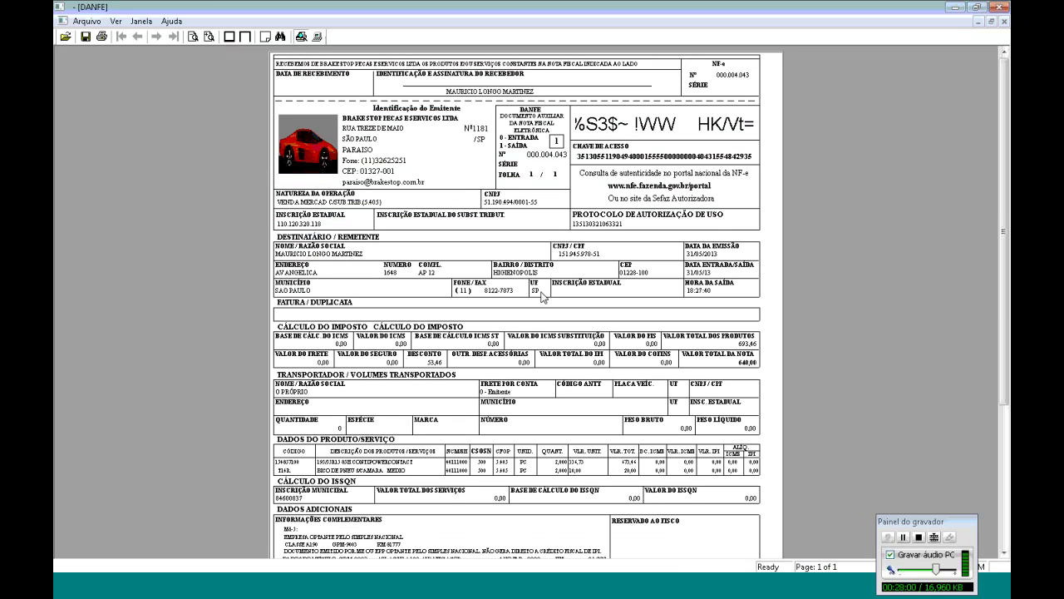
# Close the DANFE preview and the invoicing window
pyautogui.click(1004, 21)
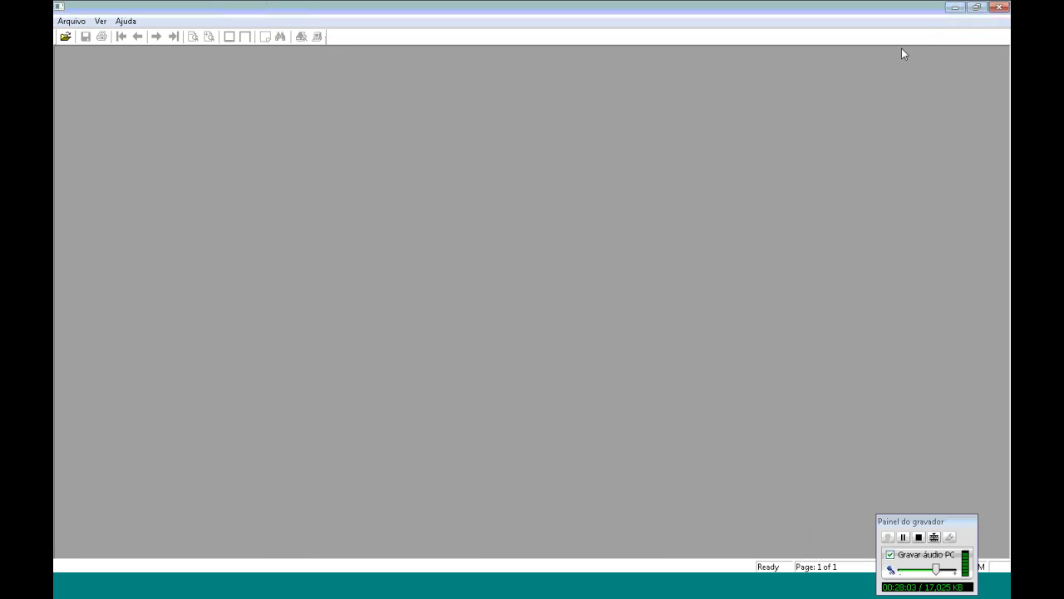
pyautogui.click(71, 21)
pyautogui.click(96, 90)
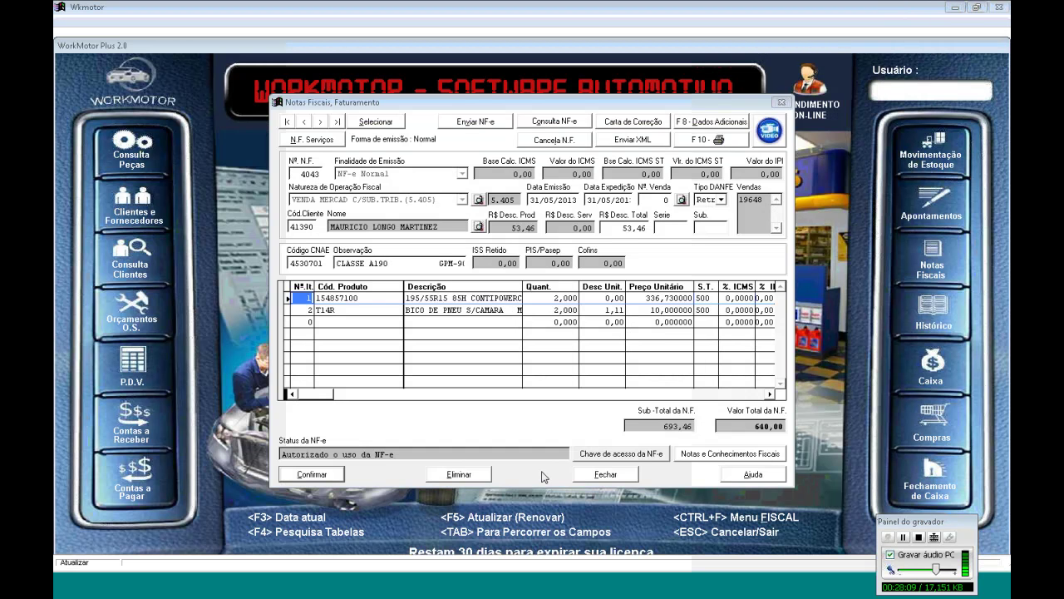
pyautogui.click(582, 474)
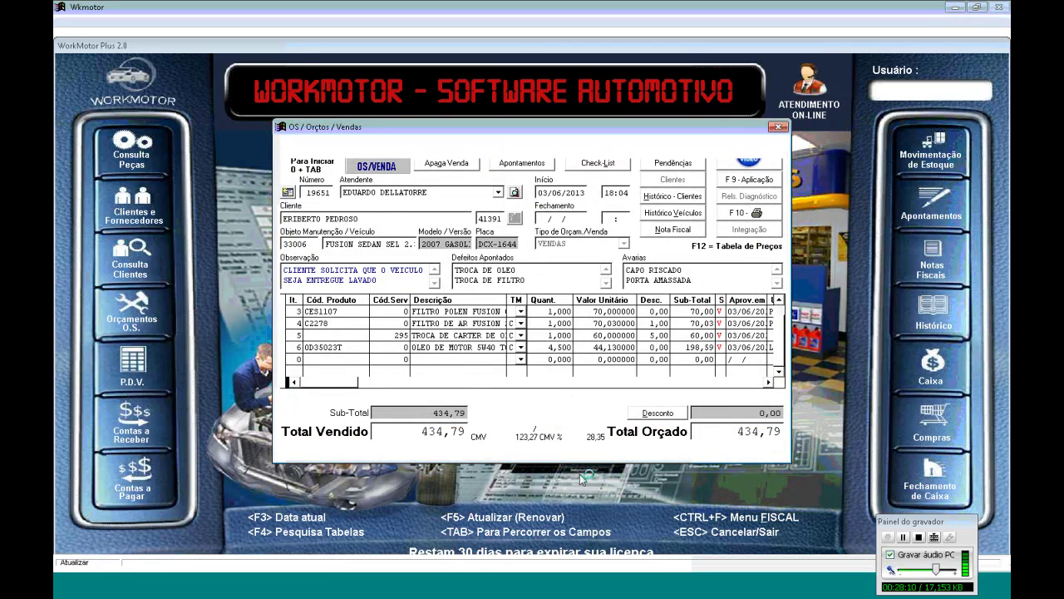
# Load closed order OS 19651 totalling 434,79, cancelling the print password prompt
pyautogui.click(335, 146)
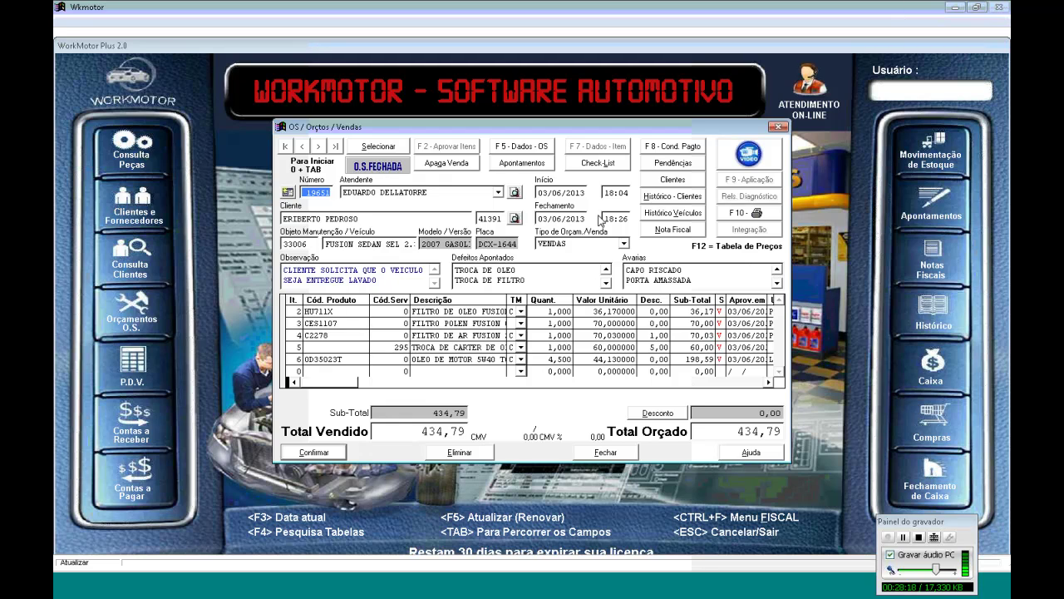
pyautogui.click(716, 212)
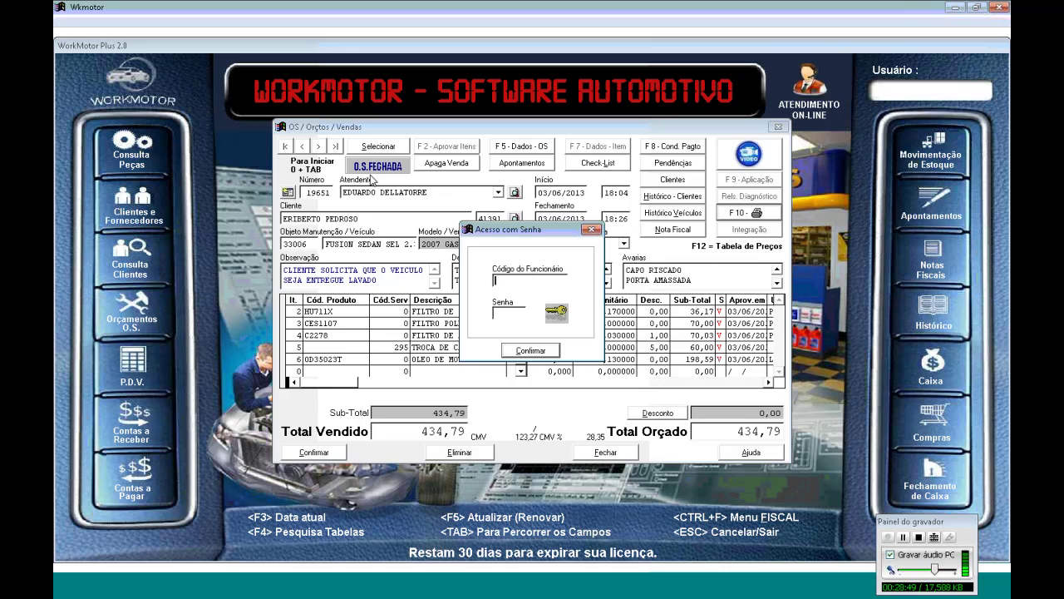
pyautogui.press('Escape')
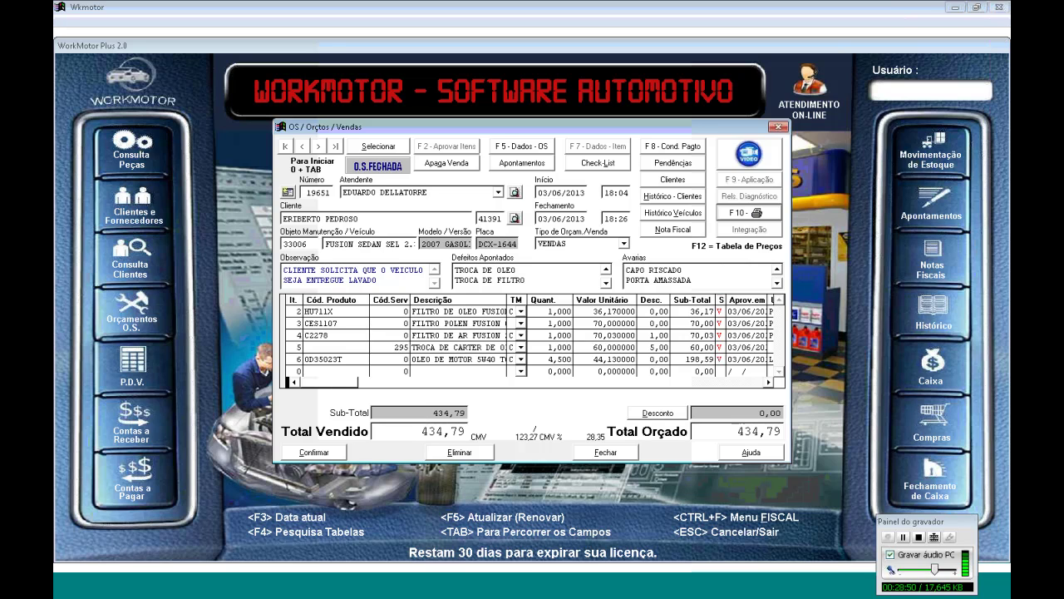
# Preview order 19651 on screen in the Pedido / O.S. layout, then close the print options
pyautogui.press('F10')
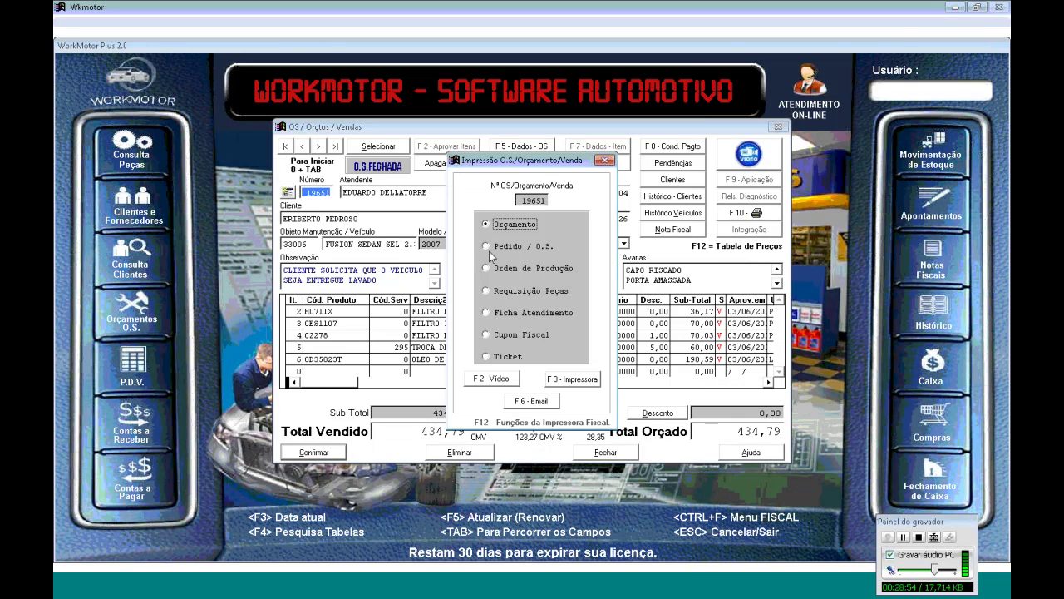
pyautogui.click(487, 247)
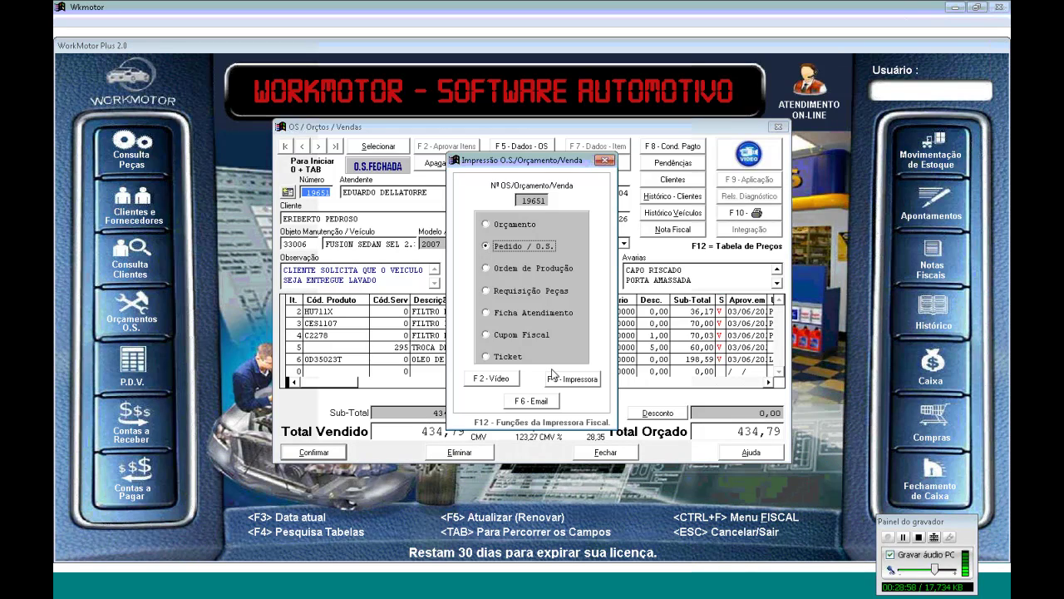
pyautogui.click(499, 379)
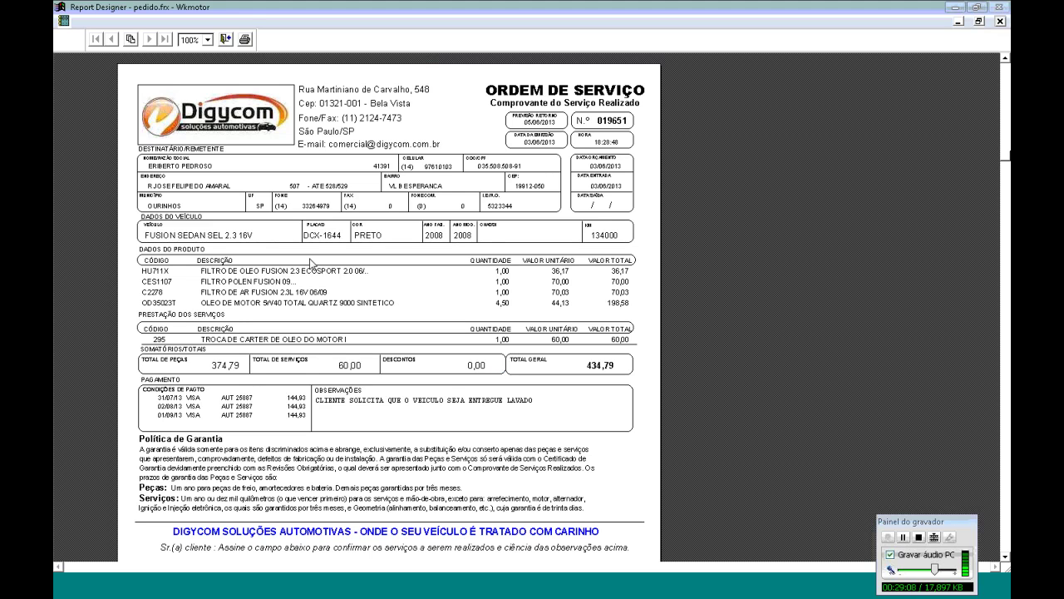
pyautogui.click(226, 39)
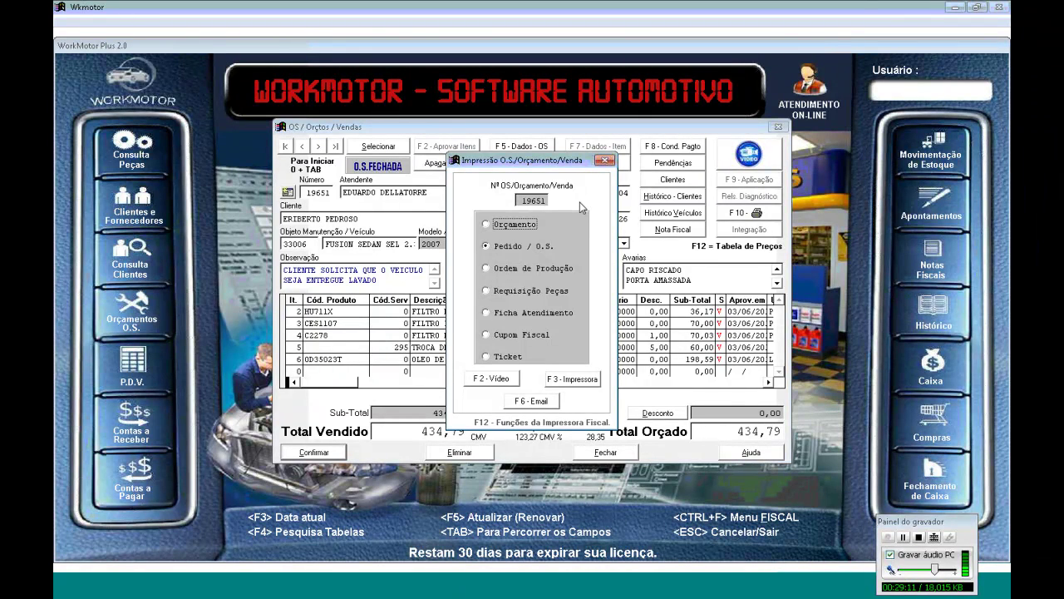
pyautogui.click(605, 160)
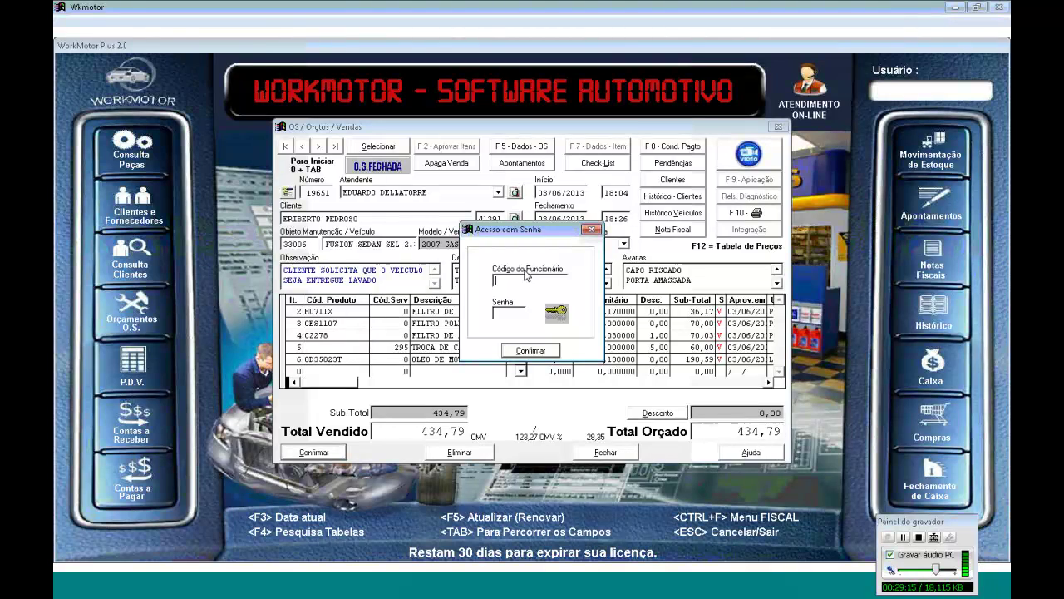
# Start a new client history entry dated 03/06/2013
pyautogui.press('Escape')
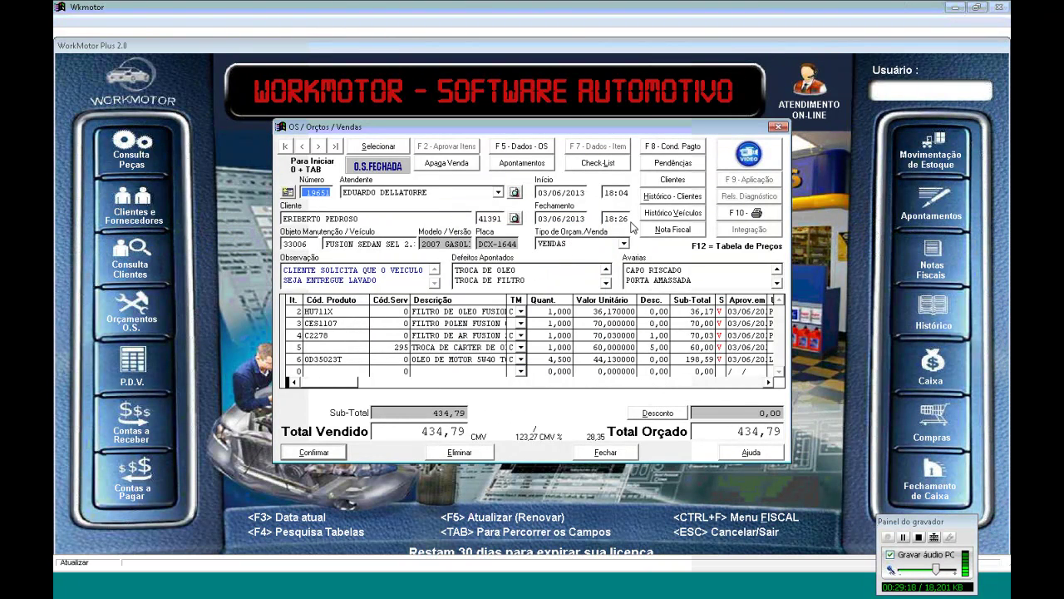
pyautogui.click(701, 199)
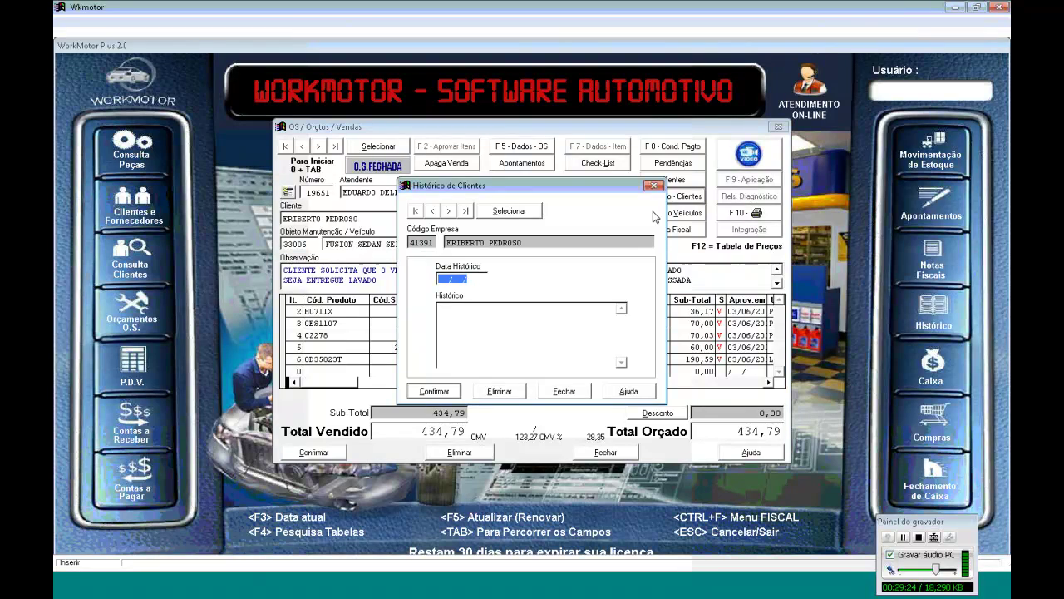
pyautogui.press('F3')
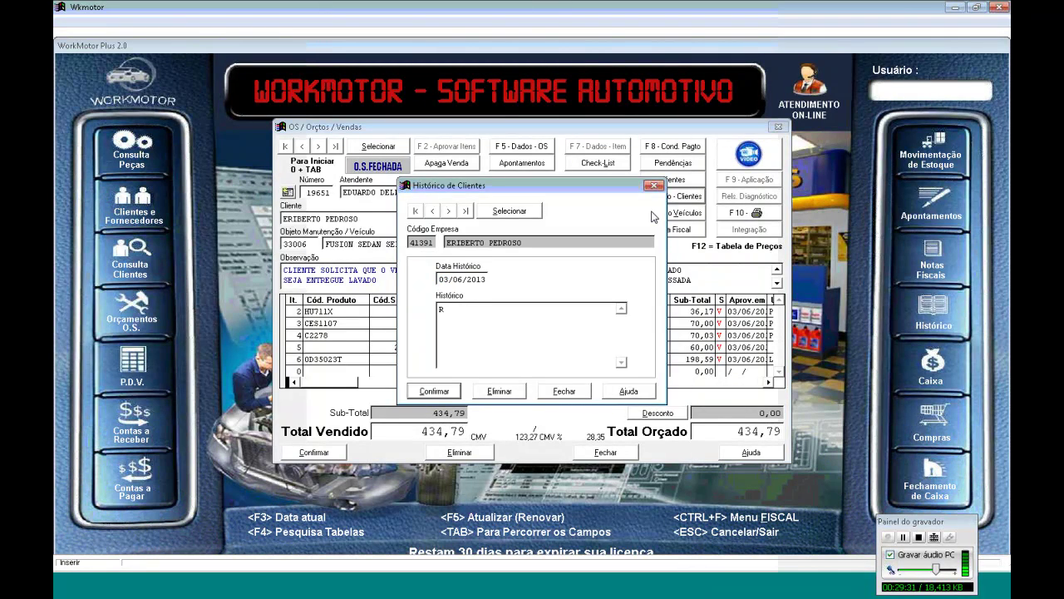
# Write a note that the customer reported an oil leak after the oil change, save it, and list entries
pyautogui.press('BackSpace')
pyautogui.write('RECLAM')
pyautogui.press('BackSpace')
pyautogui.press('BackSpace')
pyautogui.press('BackSpace')
pyautogui.press('BackSpace')
pyautogui.press('BackSpace')
pyautogui.press('BackSpace')
pyautogui.write('CLIENTE RECLAMOU QUE A')
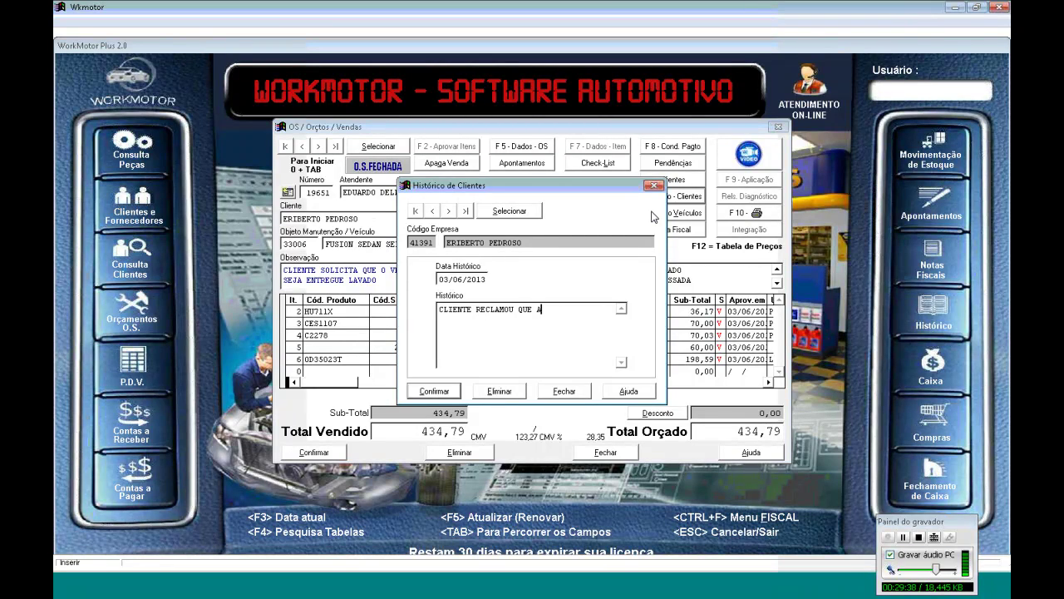
pyautogui.write('POS A TROCA DFE')
pyautogui.press('BackSpace')
pyautogui.press('BackSpace')
pyautogui.press('BackSpace')
pyautogui.write('E OLEO ')
pyautogui.write('O V')
pyautogui.write('ULO AP')
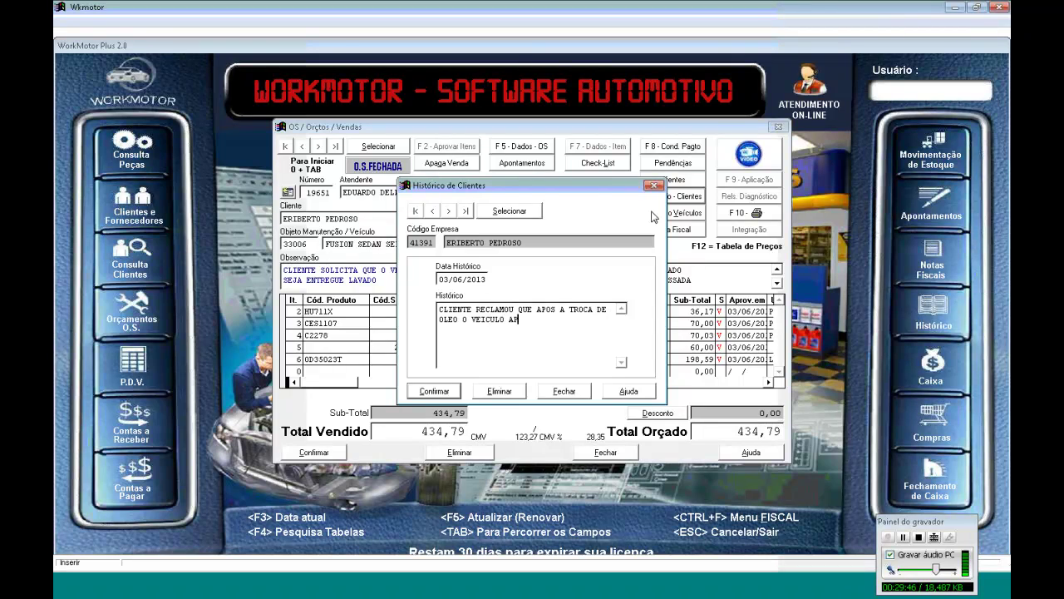
pyautogui.write('RESENTOU VAZAMEN')
pyautogui.write('TO DE O')
pyautogui.write('LEOT.')
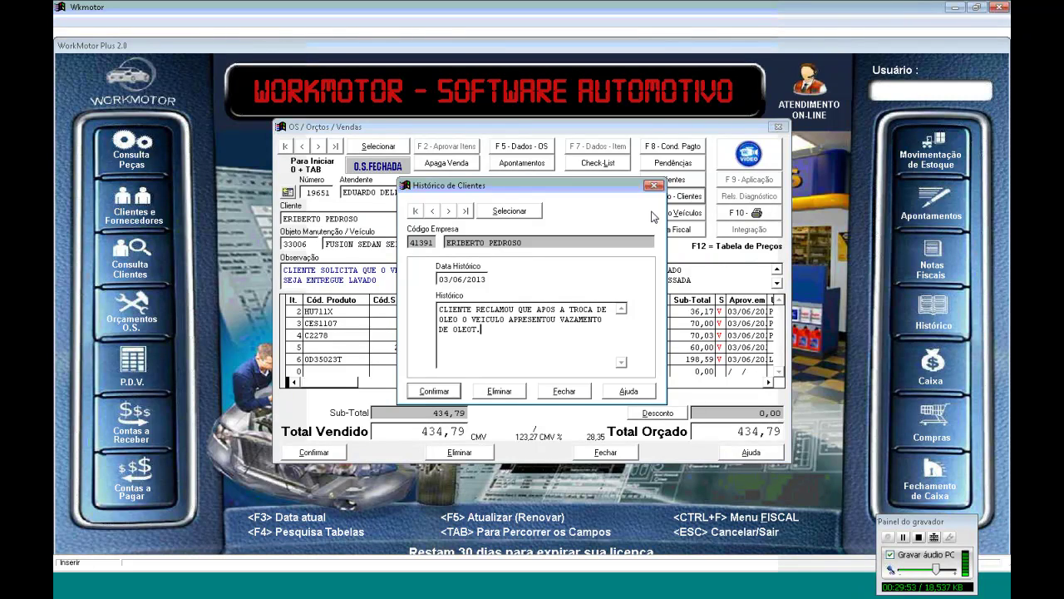
pyautogui.press('BackSpace')
pyautogui.press('BackSpace')
pyautogui.click(448, 392)
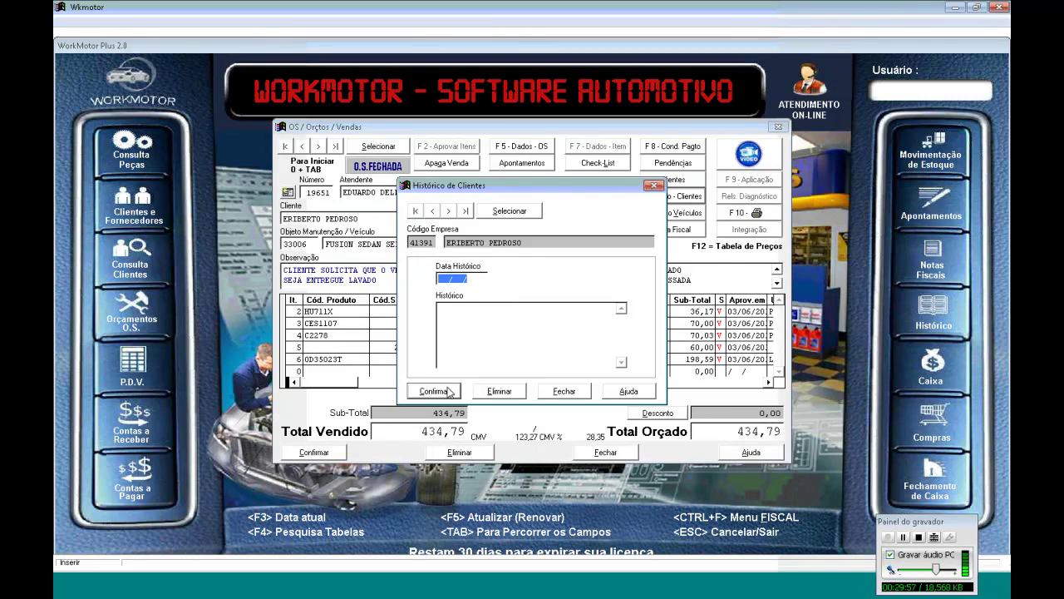
pyautogui.click(498, 215)
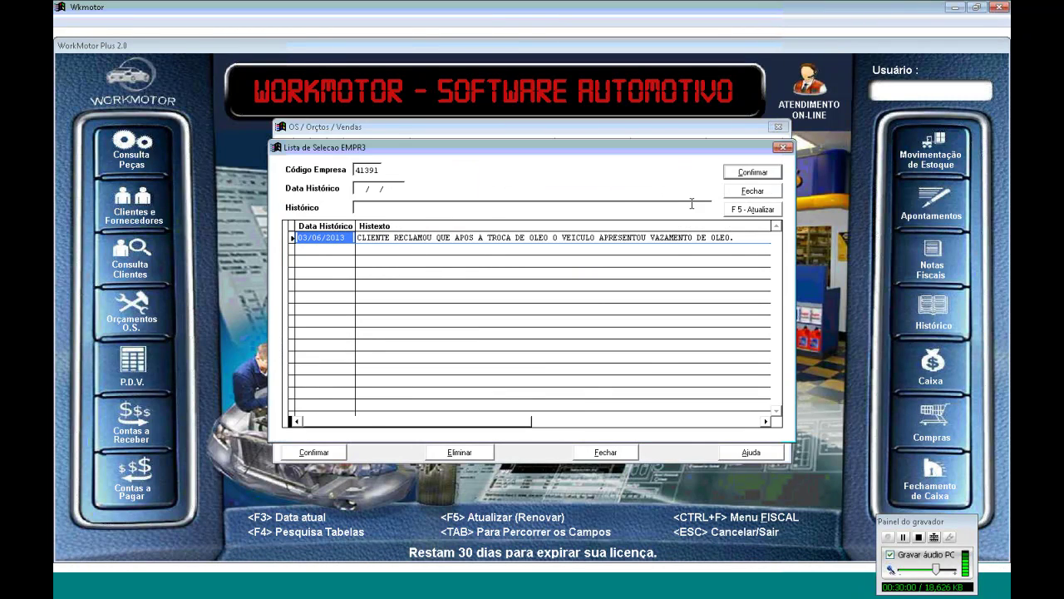
# Close the history list and window, then cancel the password prompt to close order 19651
pyautogui.click(748, 191)
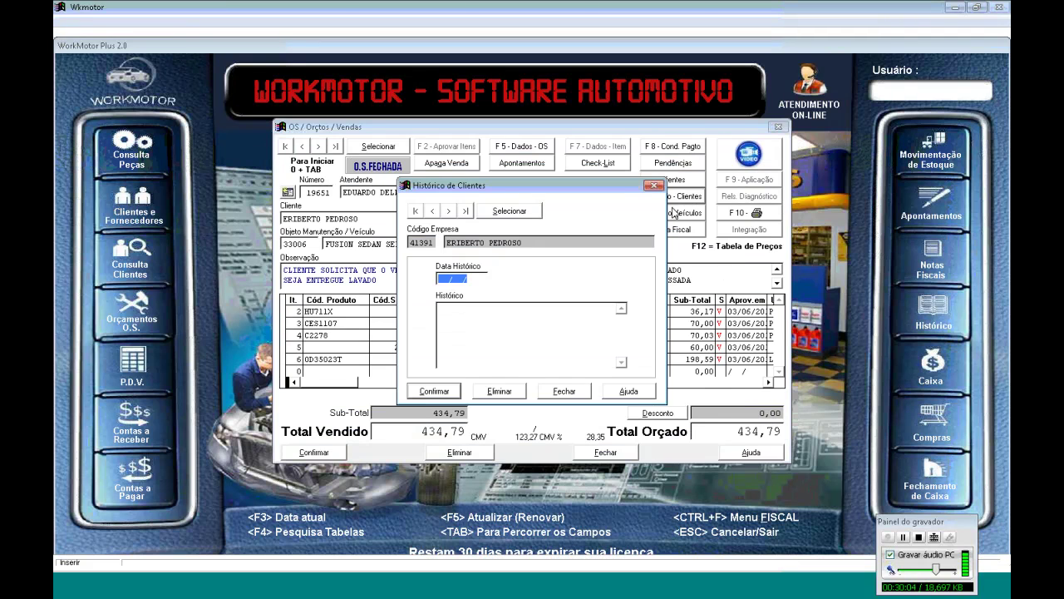
pyautogui.click(654, 185)
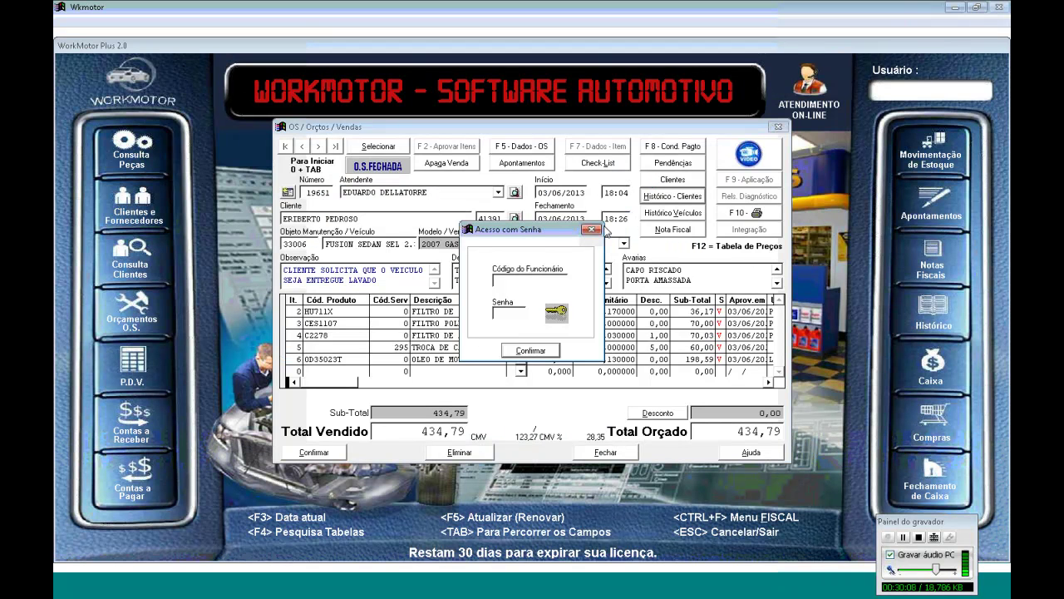
pyautogui.press('Return')
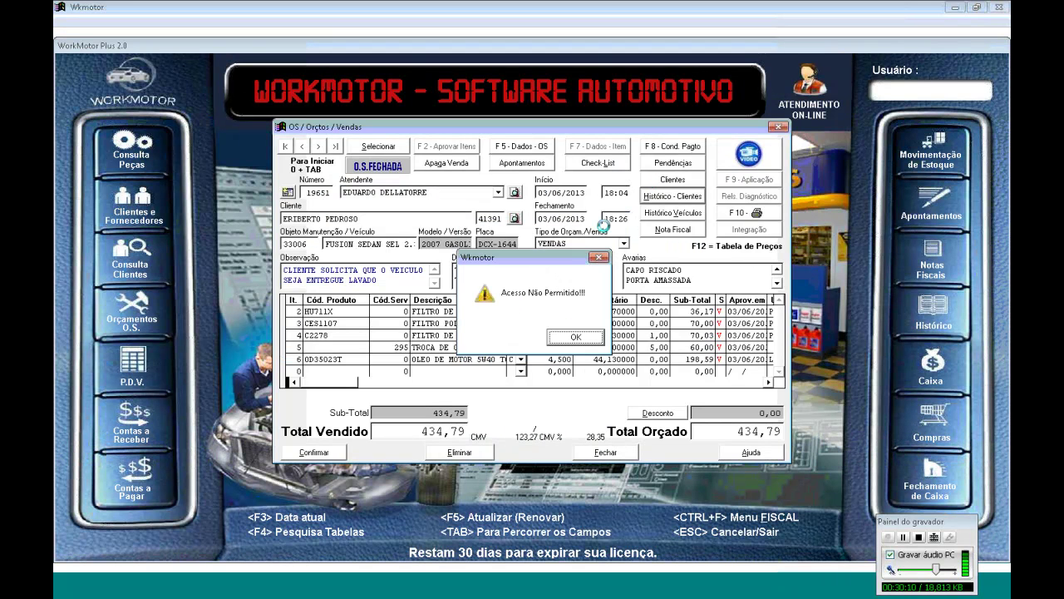
pyautogui.press('Return')
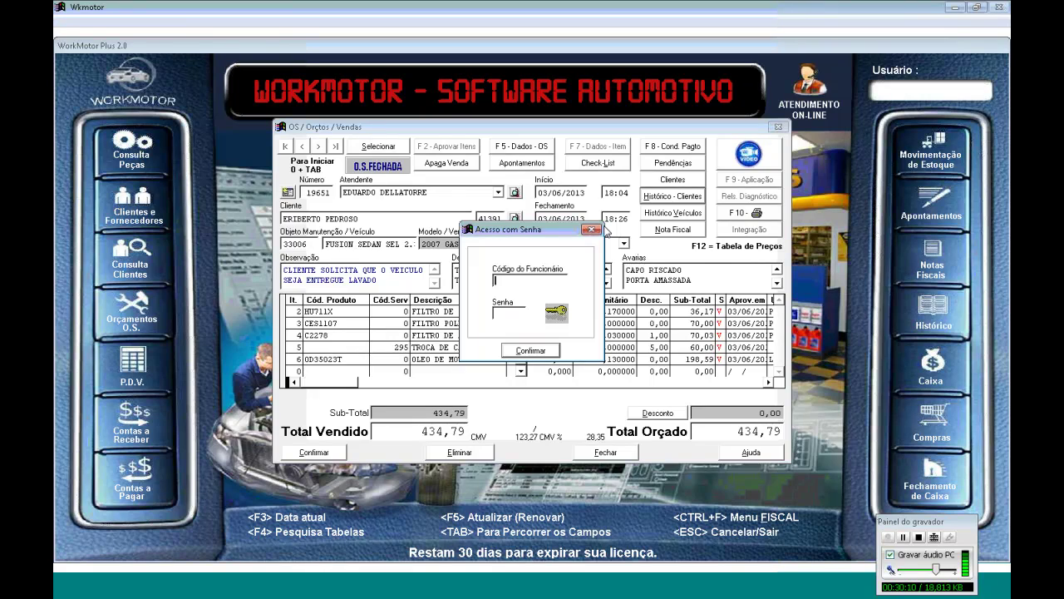
pyautogui.click(591, 230)
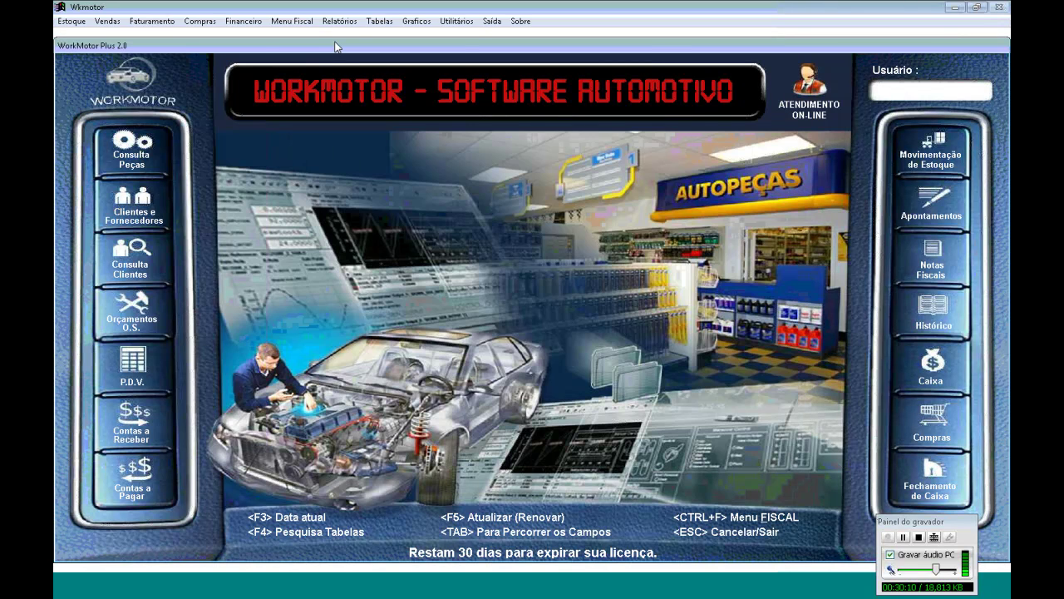
# Run the Orçamentos / Vendas por Período report for 03/06/2013 by closing date, then close it
pyautogui.click(339, 21)
pyautogui.moveTo(399, 56)
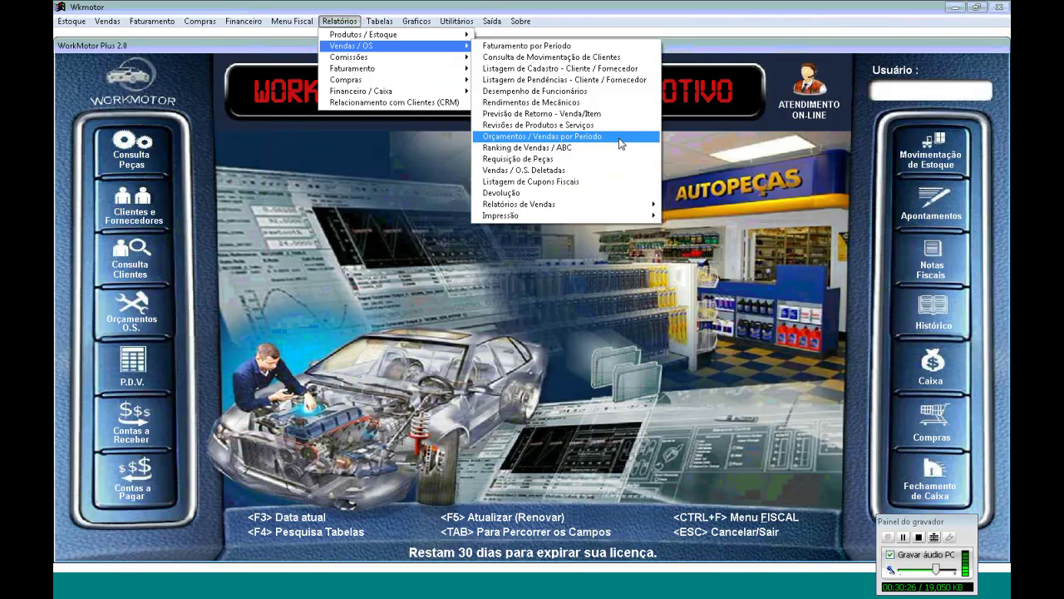
pyautogui.click(620, 144)
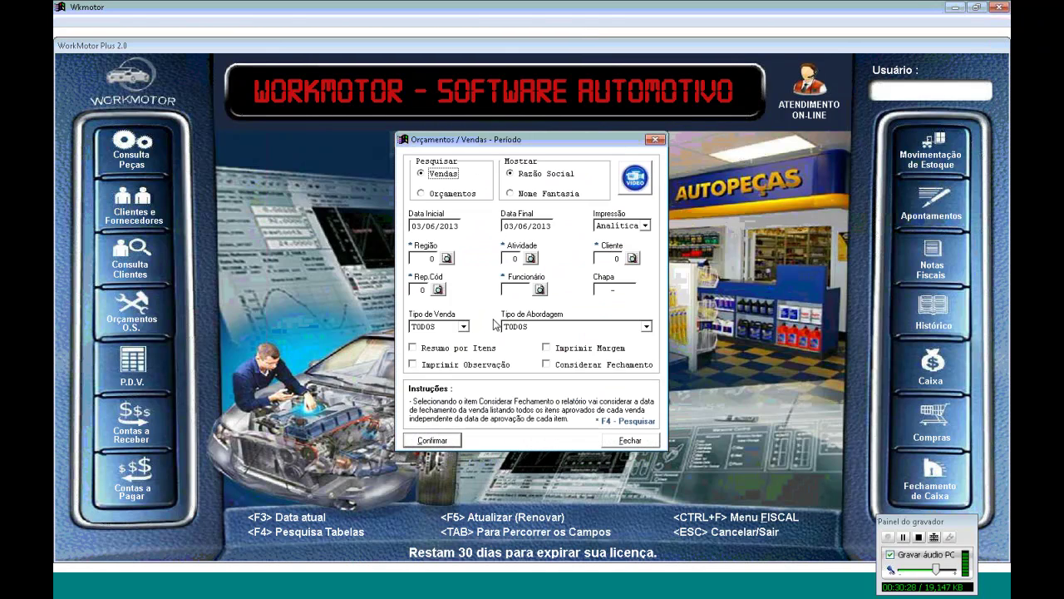
pyautogui.click(556, 366)
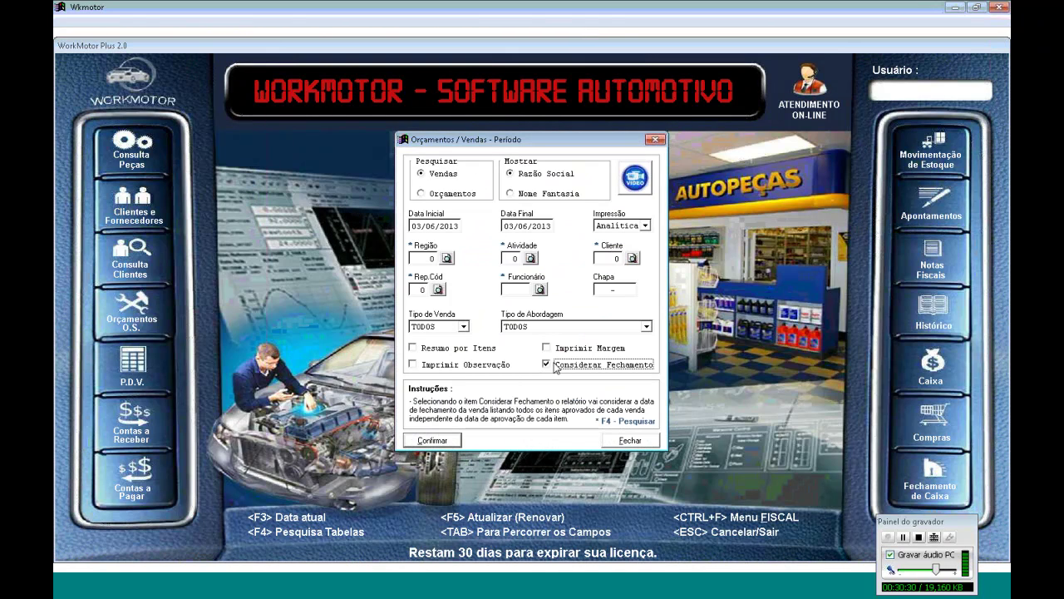
pyautogui.press('Return')
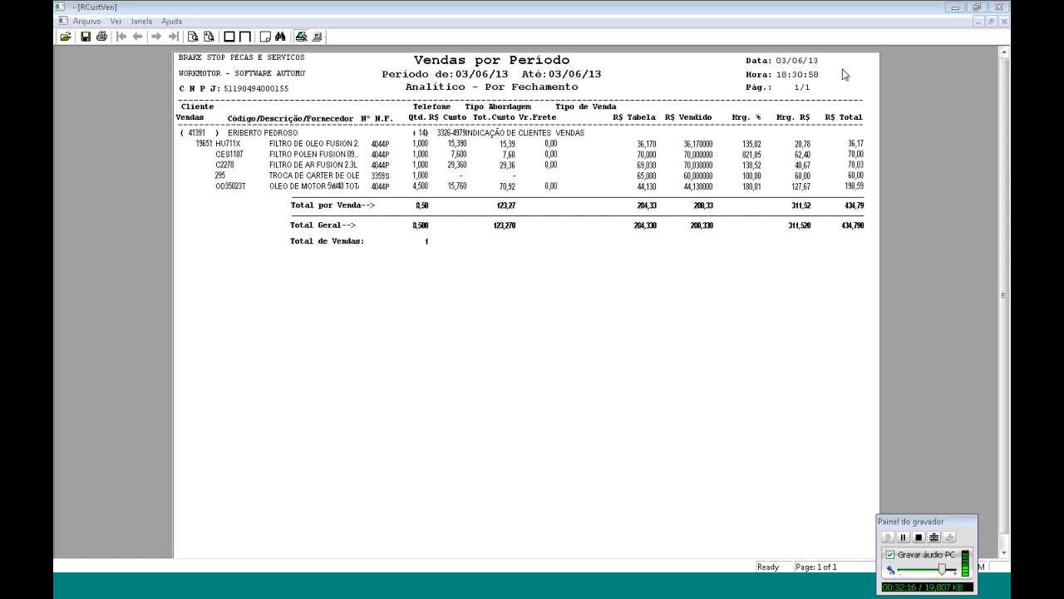
pyautogui.click(999, 8)
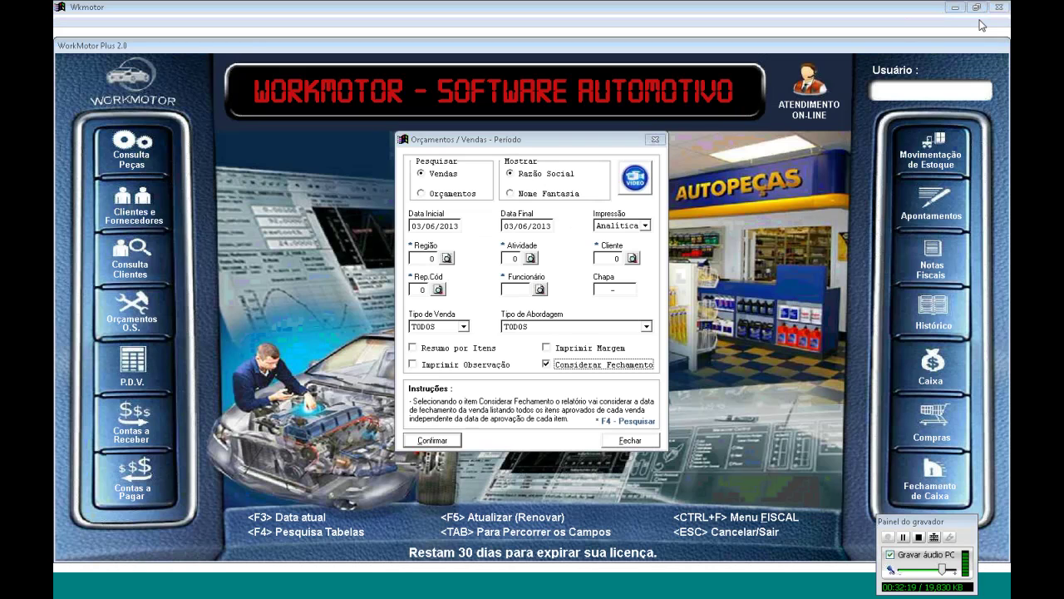
pyautogui.click(656, 140)
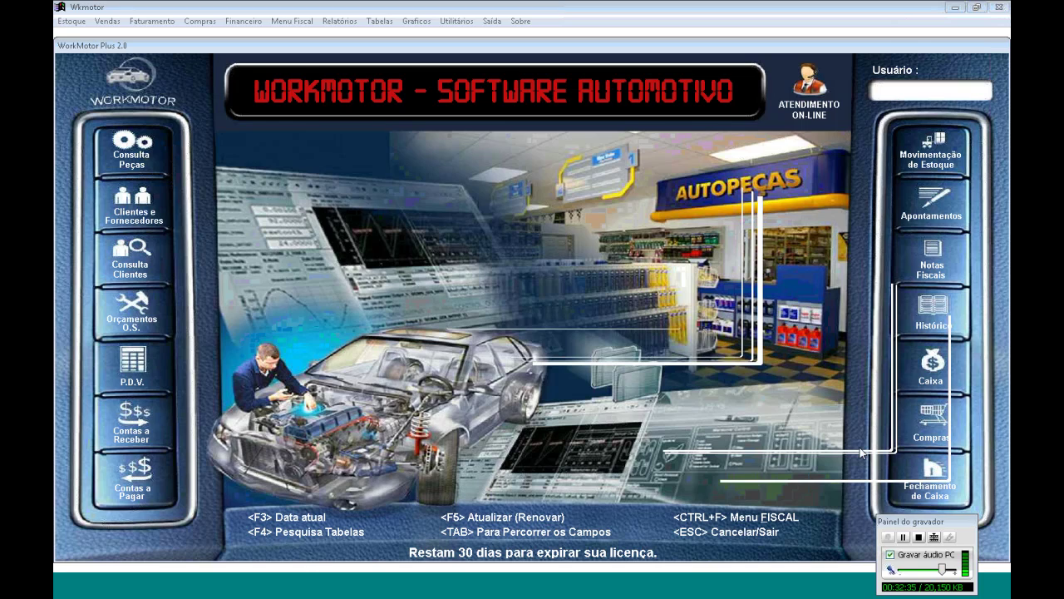
# View the Fechamento de Caixa report for 03/06/2013 with its 434,79 balance, then close it
pyautogui.click(929, 479)
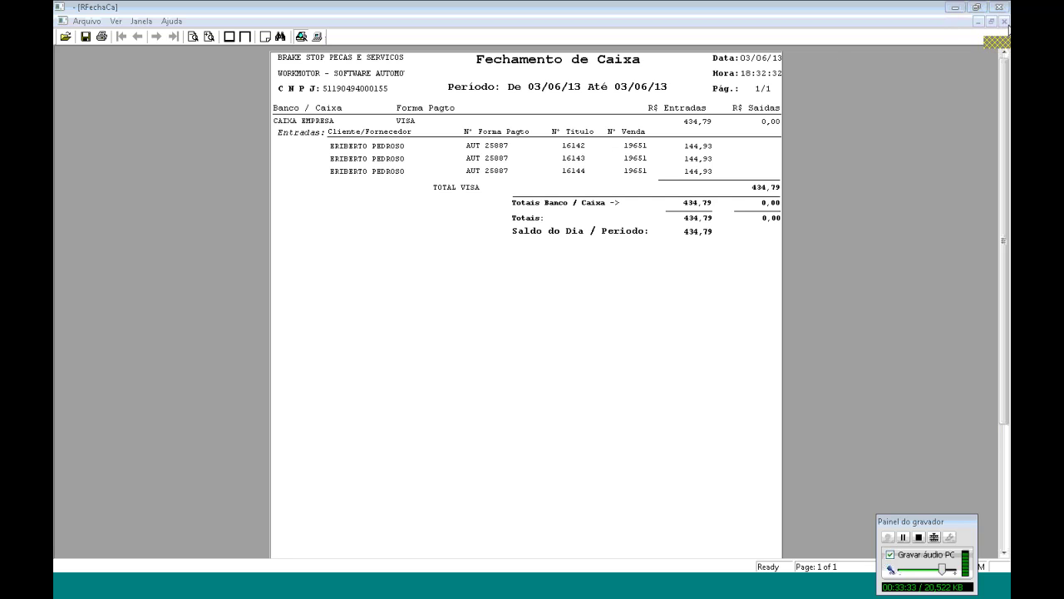
pyautogui.click(1001, 9)
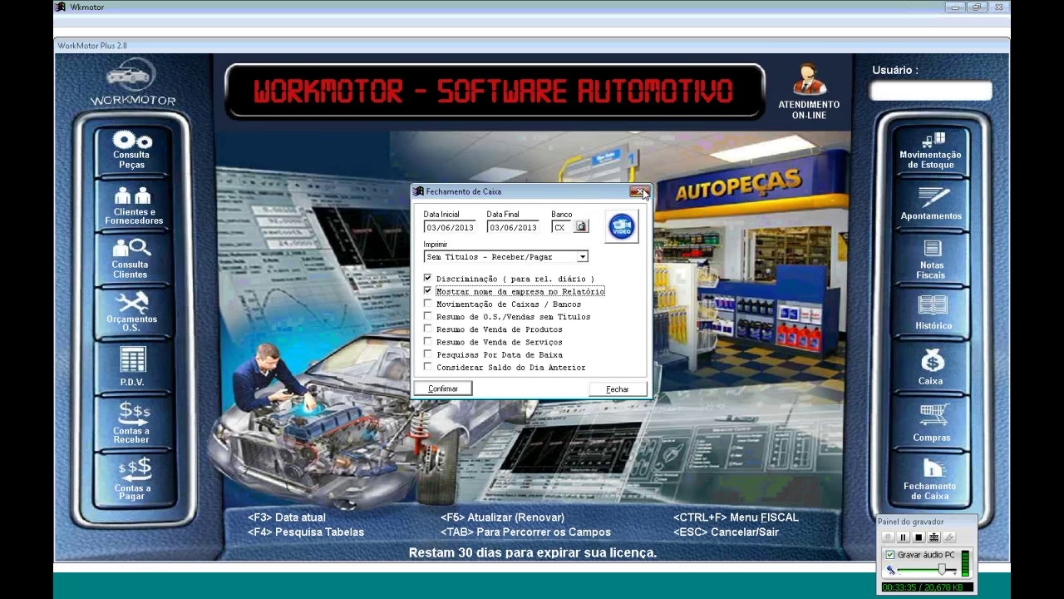
pyautogui.click(641, 193)
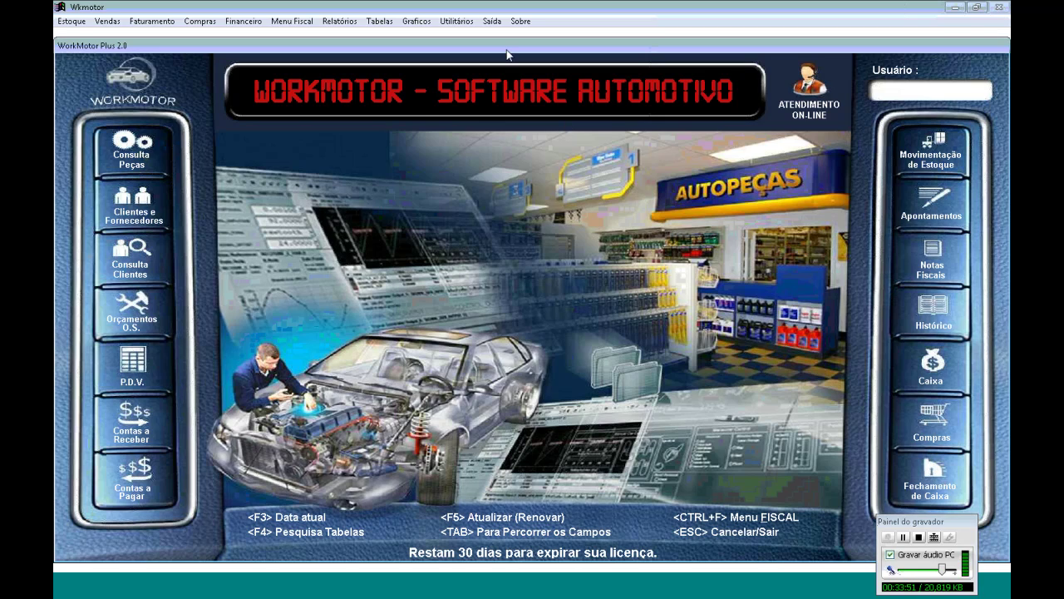
# Bring up order 19651 (434,79) in OS / Orçtos / Vendas and close the window
pyautogui.click(158, 298)
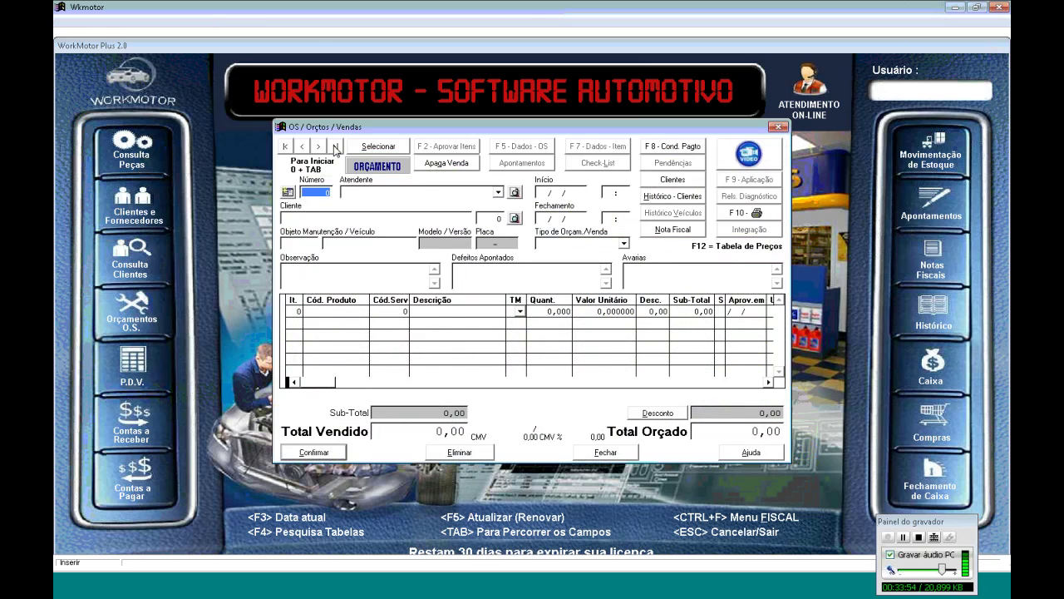
pyautogui.click(335, 148)
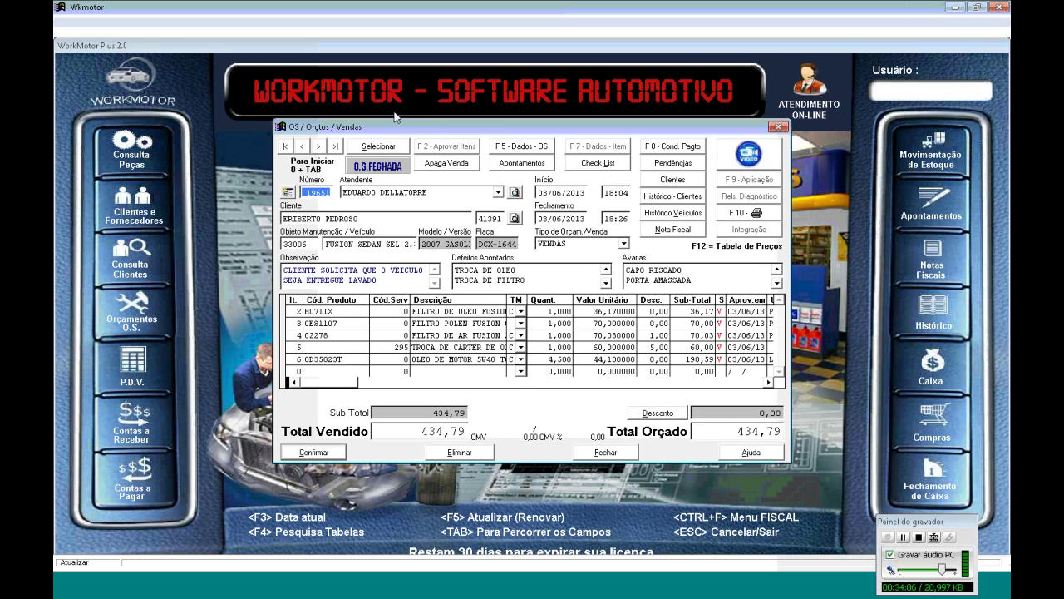
pyautogui.moveTo(437, 128); pyautogui.dragTo(395, 113)
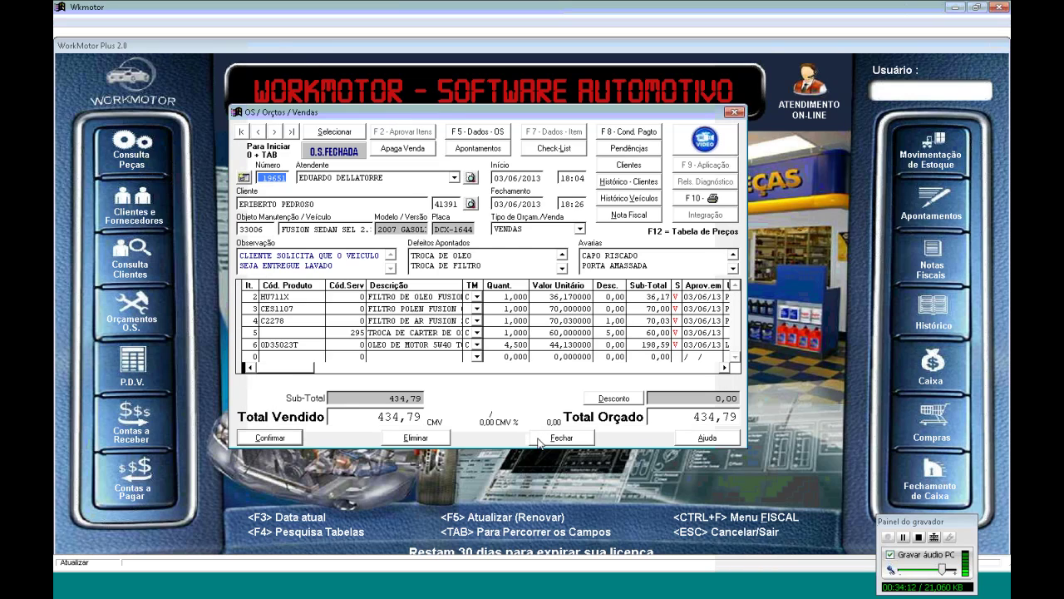
pyautogui.click(538, 441)
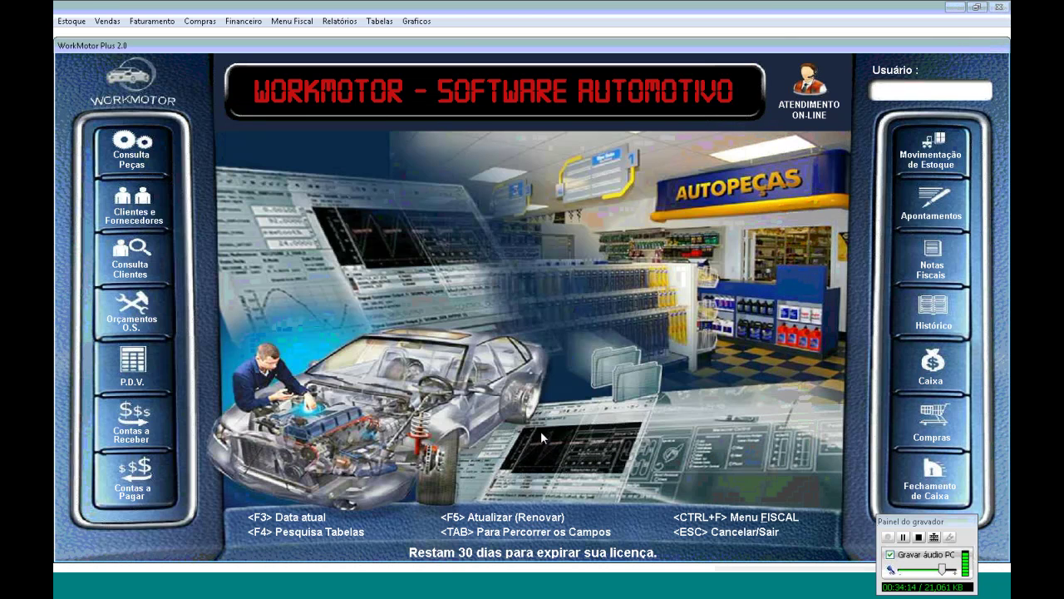
# Send the 03/06/13 data through Utilitários > Querido Carro, then switch to Chrome
pyautogui.click(456, 21)
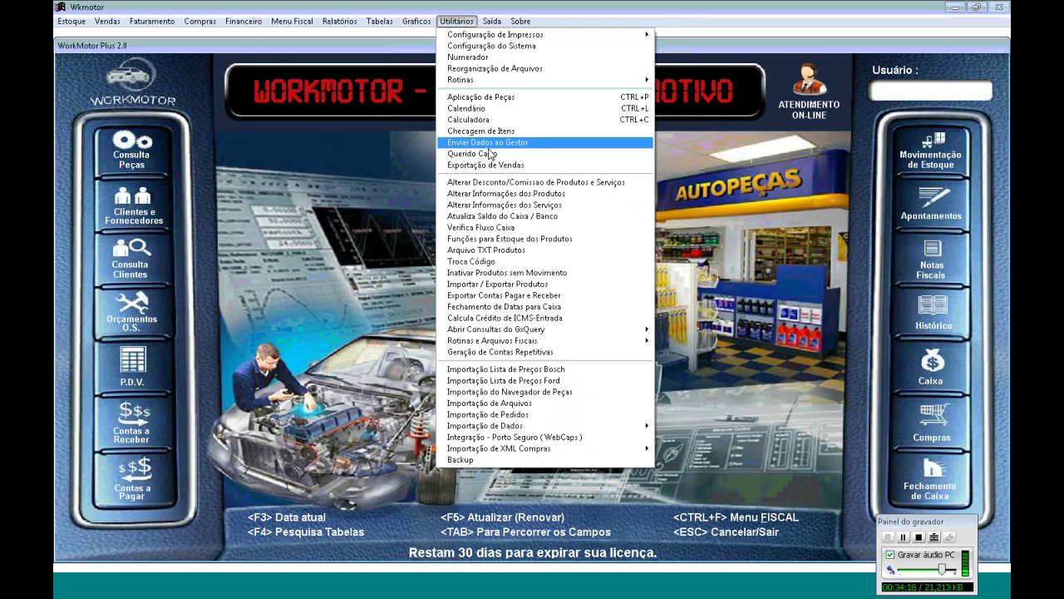
pyautogui.click(491, 154)
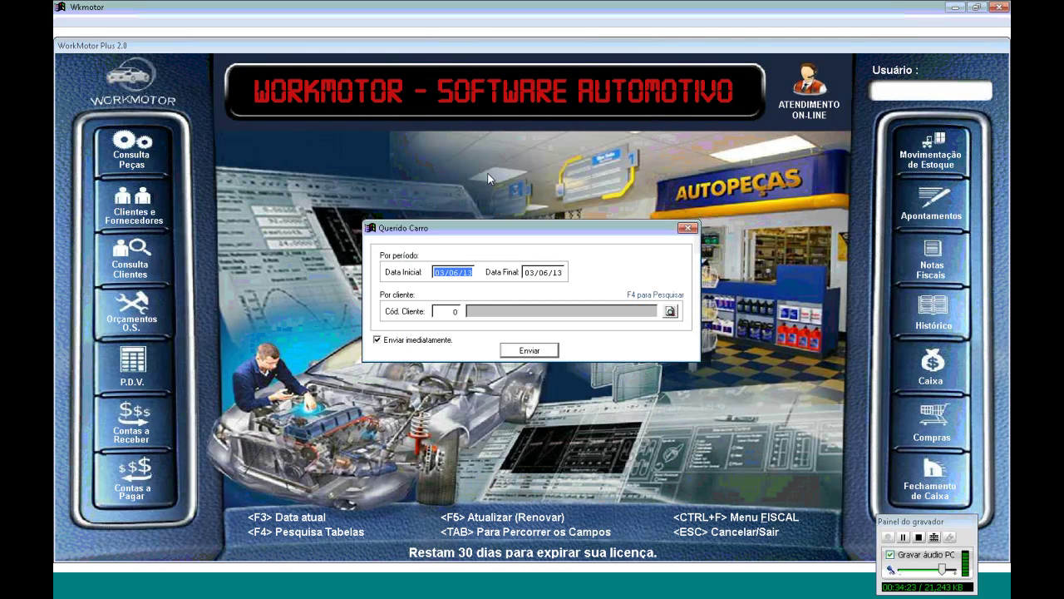
pyautogui.press('Tab')
pyautogui.press('Tab')
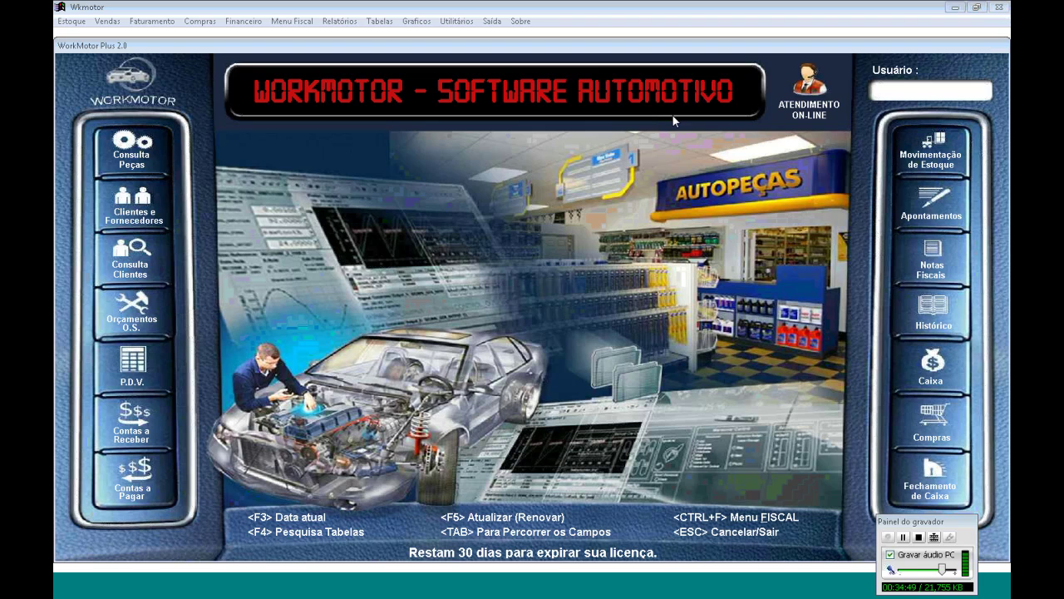
pyautogui.hotkey('alt', 'Tab')
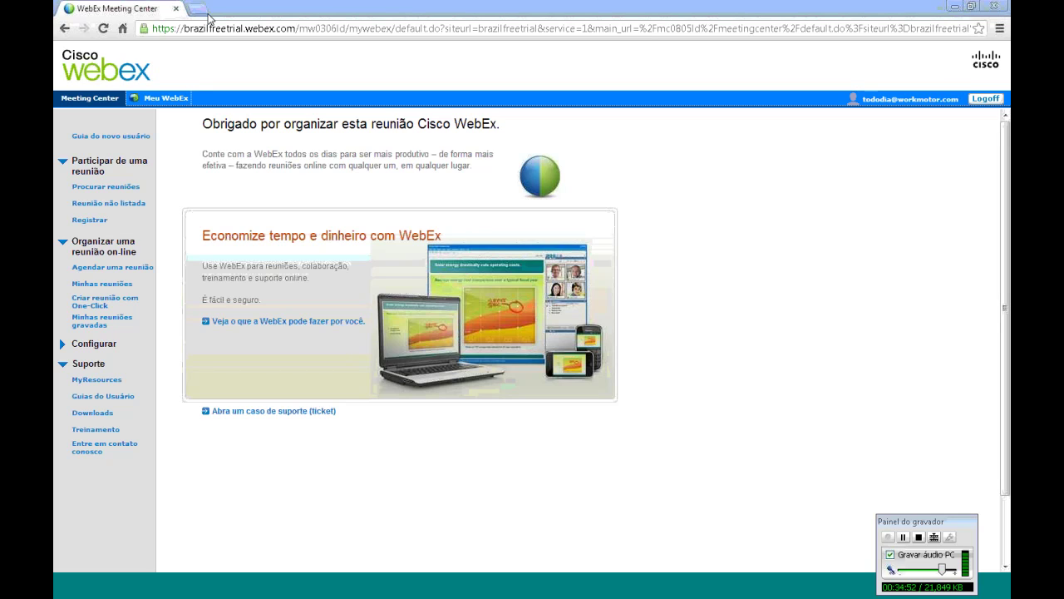
pyautogui.click(196, 8)
pyautogui.write('www.queridocarro.com')
pyautogui.press('Return')
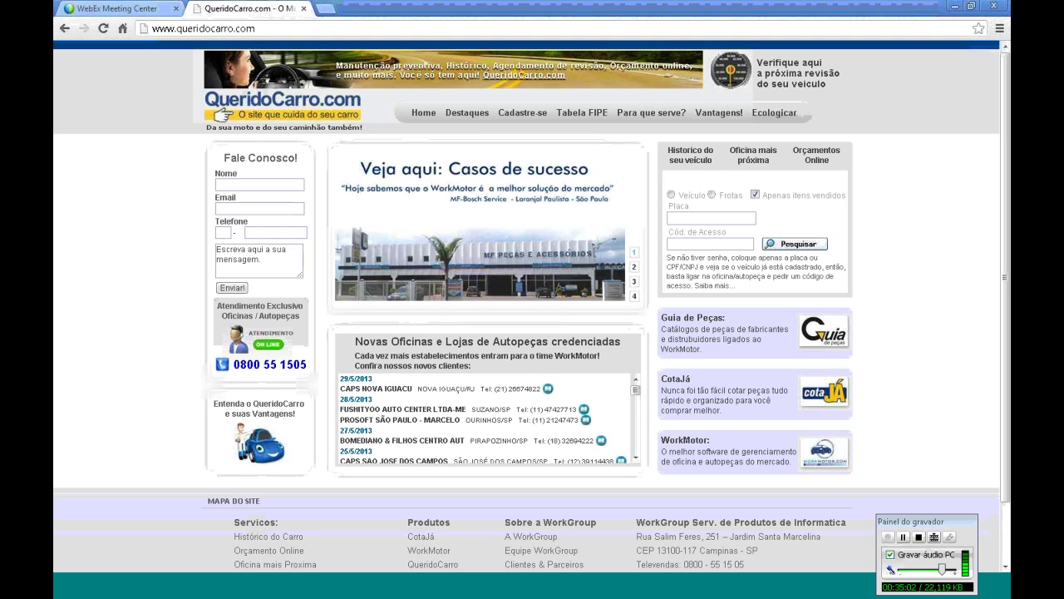
pyautogui.click(671, 194)
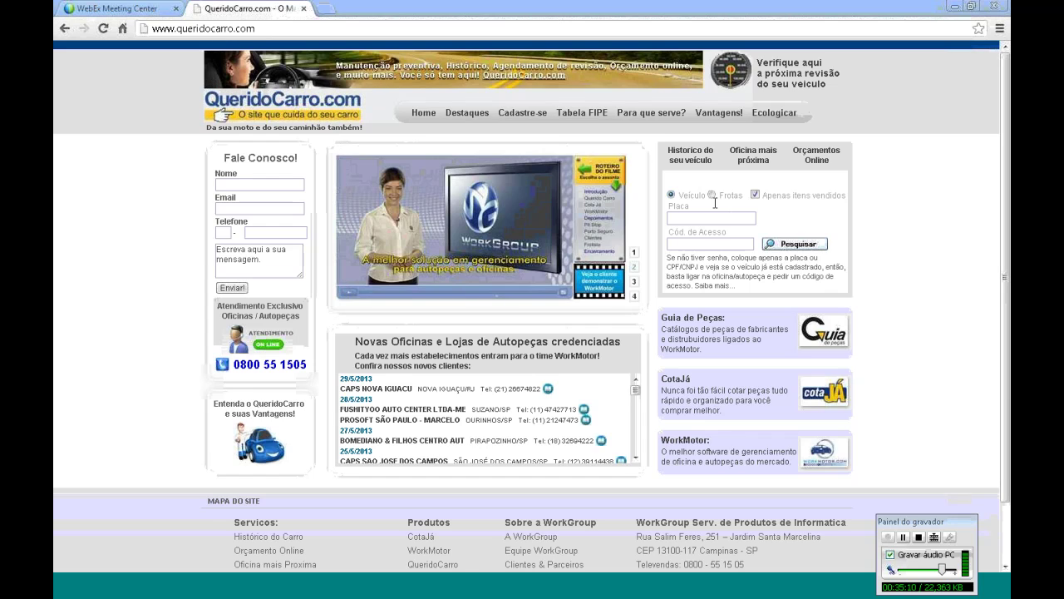
pyautogui.click(689, 217)
pyautogui.write('DXC1644')
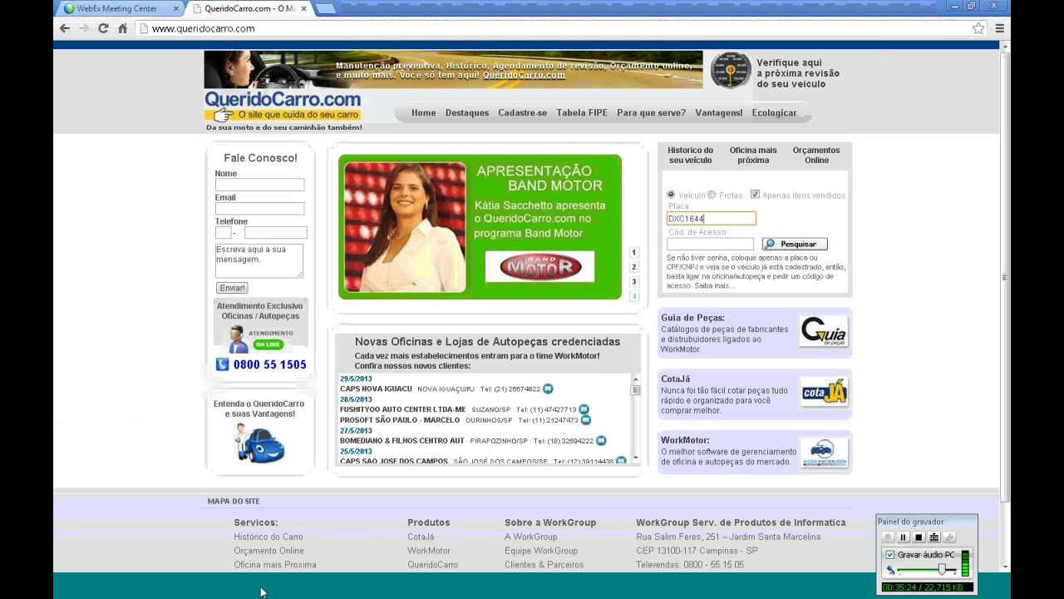
pyautogui.press('Tab')
pyautogui.write('12345')
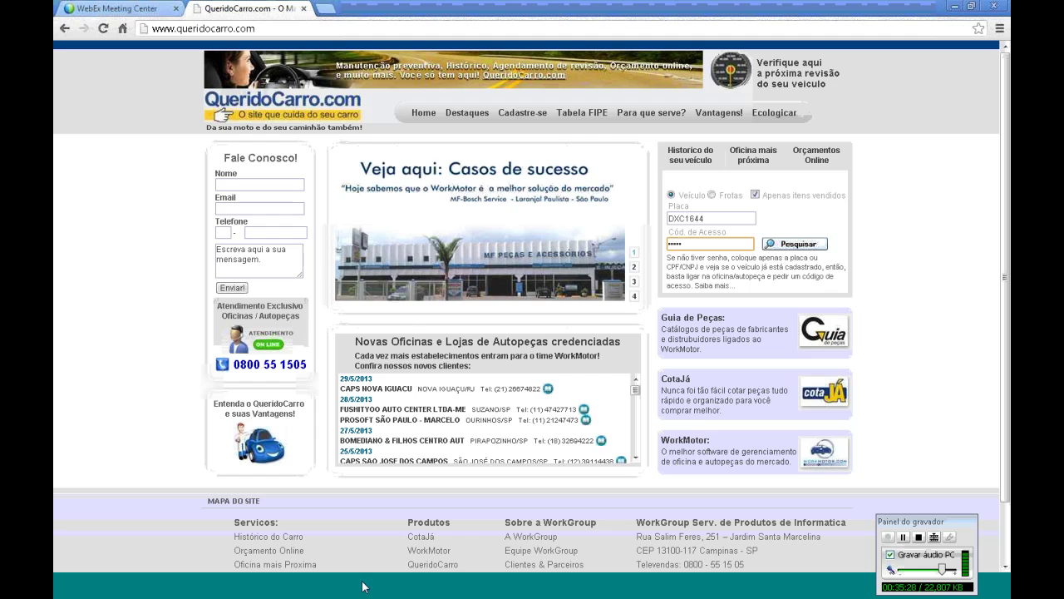
pyautogui.hotkey('alt', 'Tab')
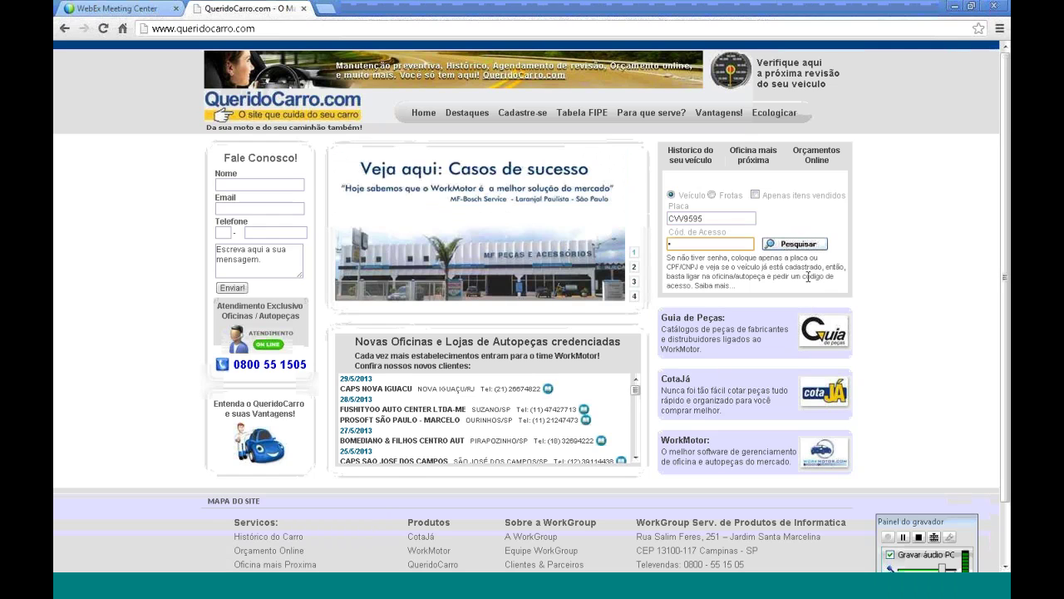
pyautogui.click(807, 244)
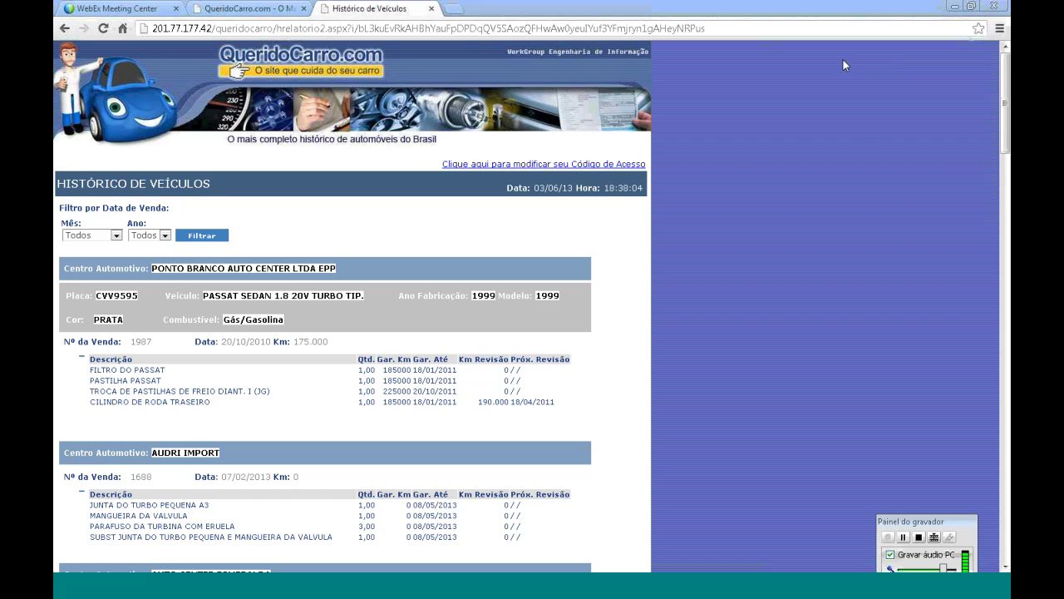
# Scroll down through the CVV9595 Histórico de Veículos service records
pyautogui.scroll(-1, 1004, 108)
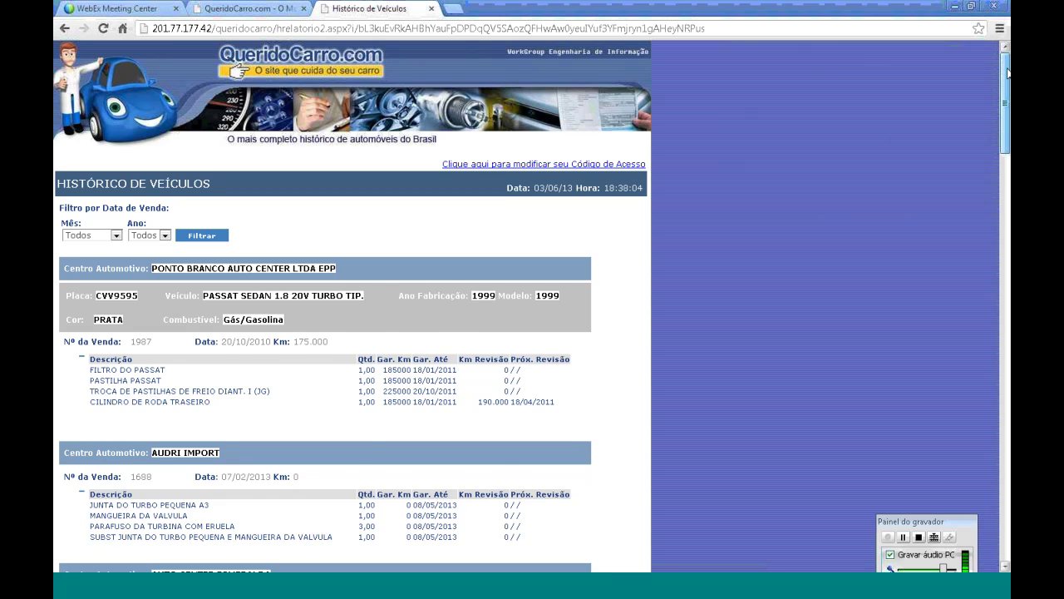
pyautogui.scroll(-1, 293, 182)
pyautogui.scroll(-1, 293, 182)
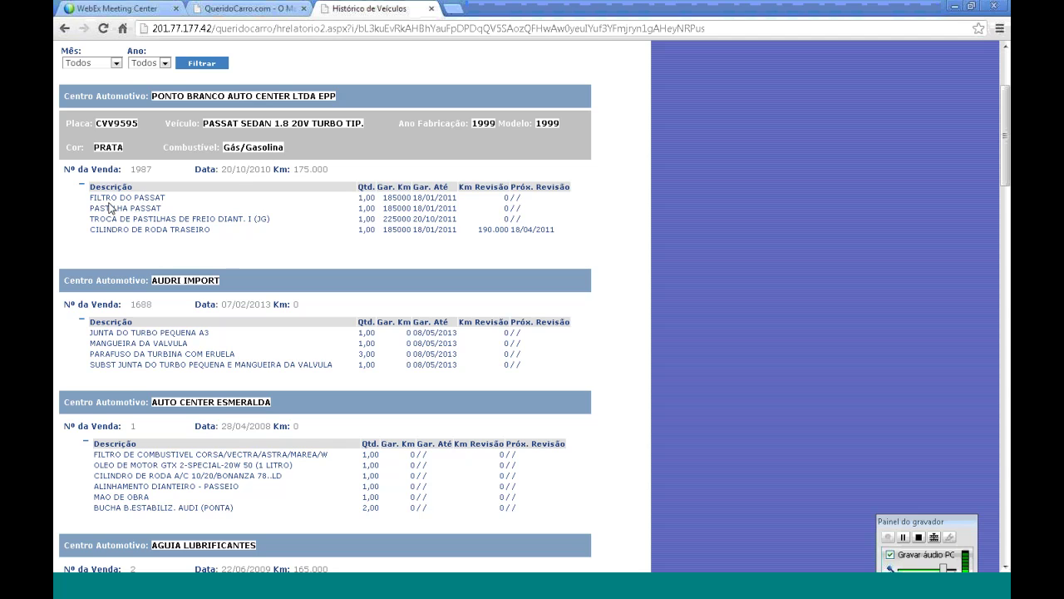
pyautogui.scroll(-15, 110, 208)
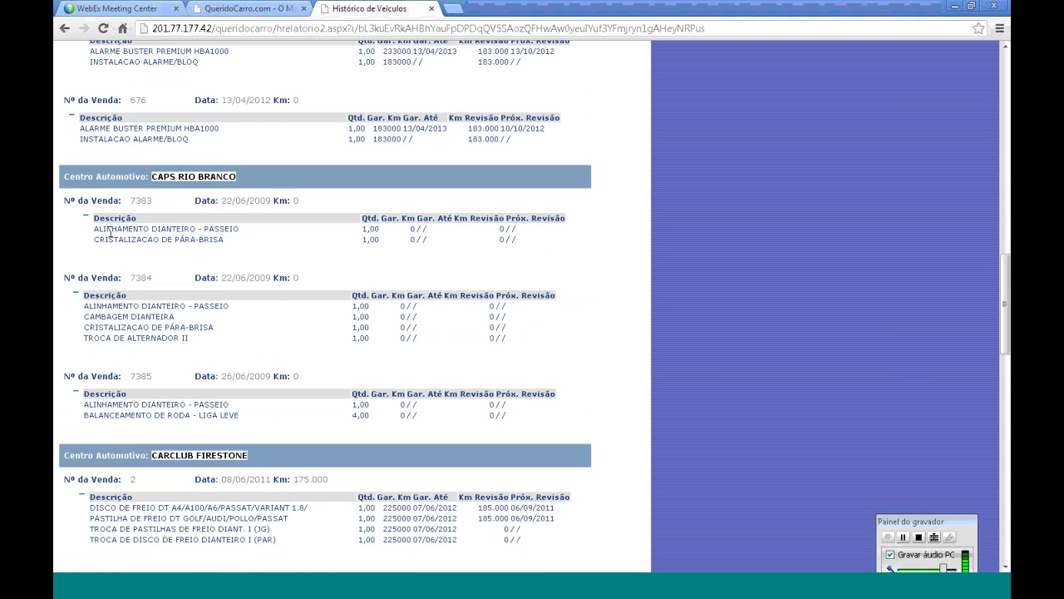
pyautogui.scroll(-5, 108, 256)
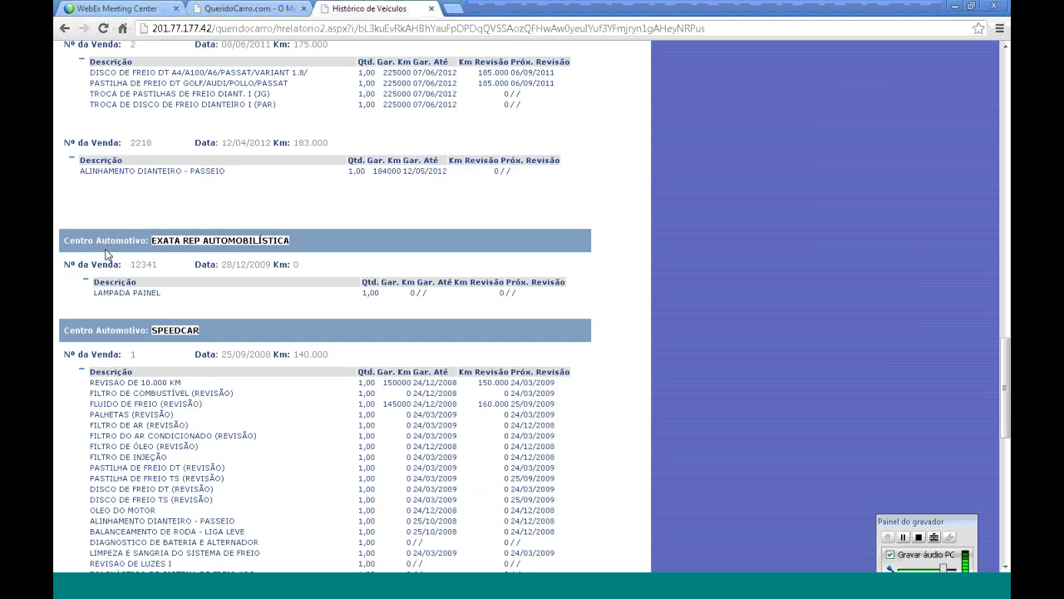
pyautogui.scroll(20, 113, 240)
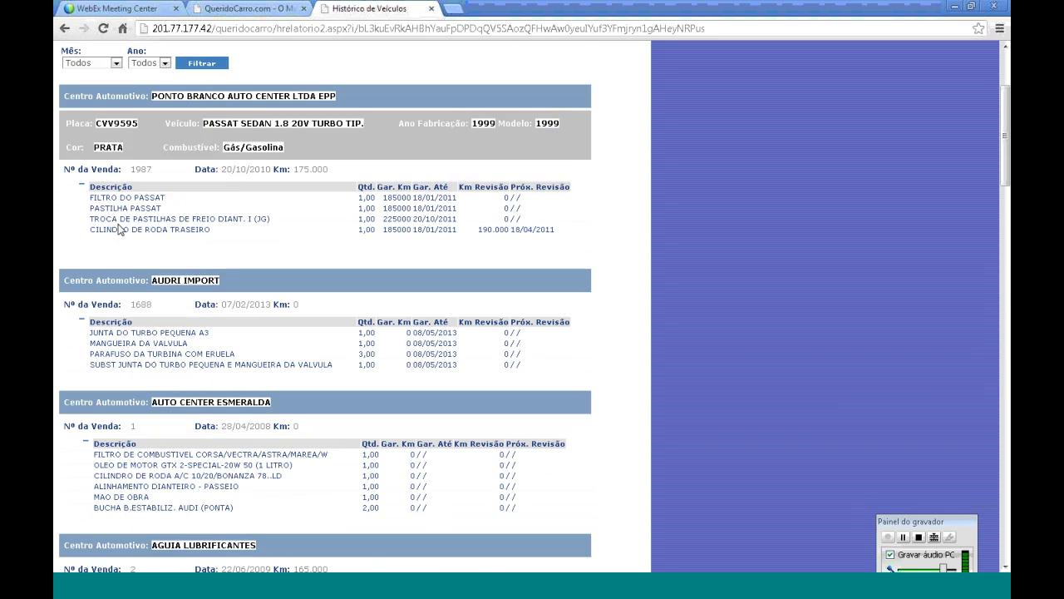
# Highlight the PONTO BRANCO, AUDRI IMPORT and AUTO CENTER ESMERALDA workshops, then go back to the home tab
pyautogui.doubleClick(171, 96)
pyautogui.moveTo(151, 280); pyautogui.dragTo(218, 281)
pyautogui.moveTo(155, 402); pyautogui.dragTo(297, 405)
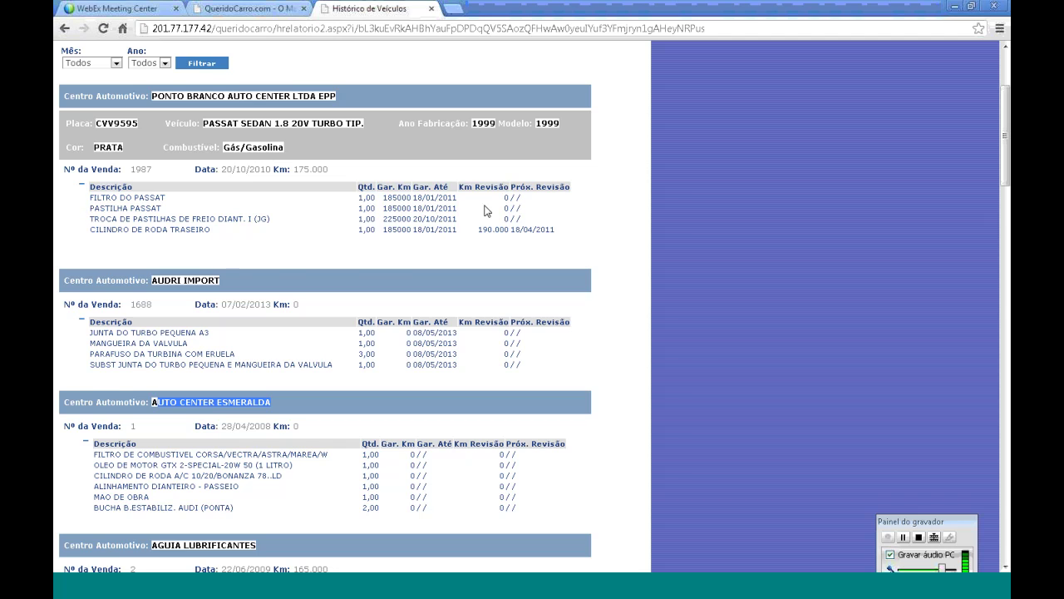
pyautogui.scroll(-20, 472, 226)
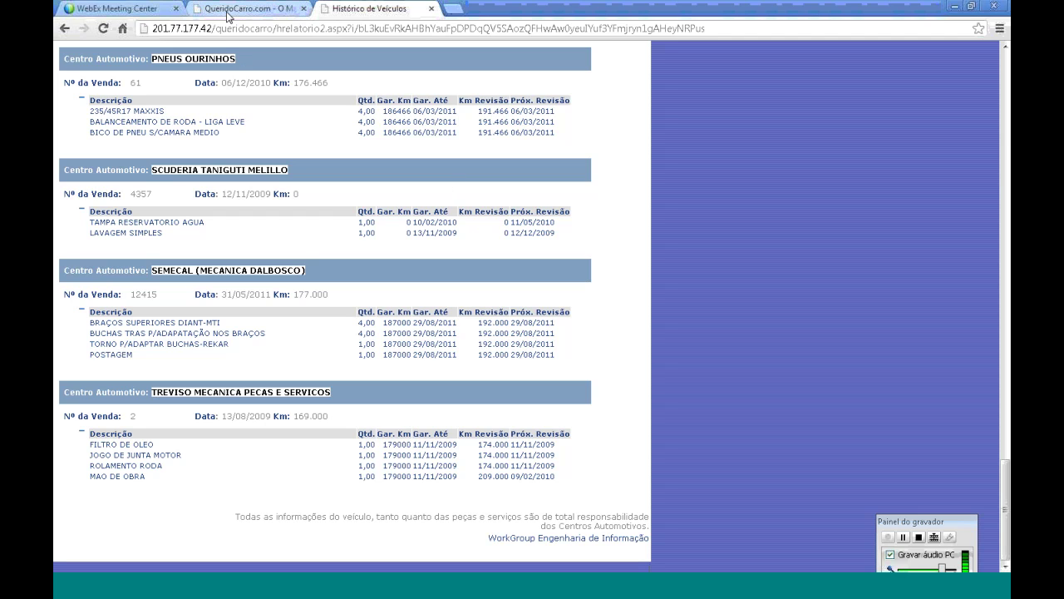
pyautogui.hotkey('ctrl', 'shift', 'Tab')
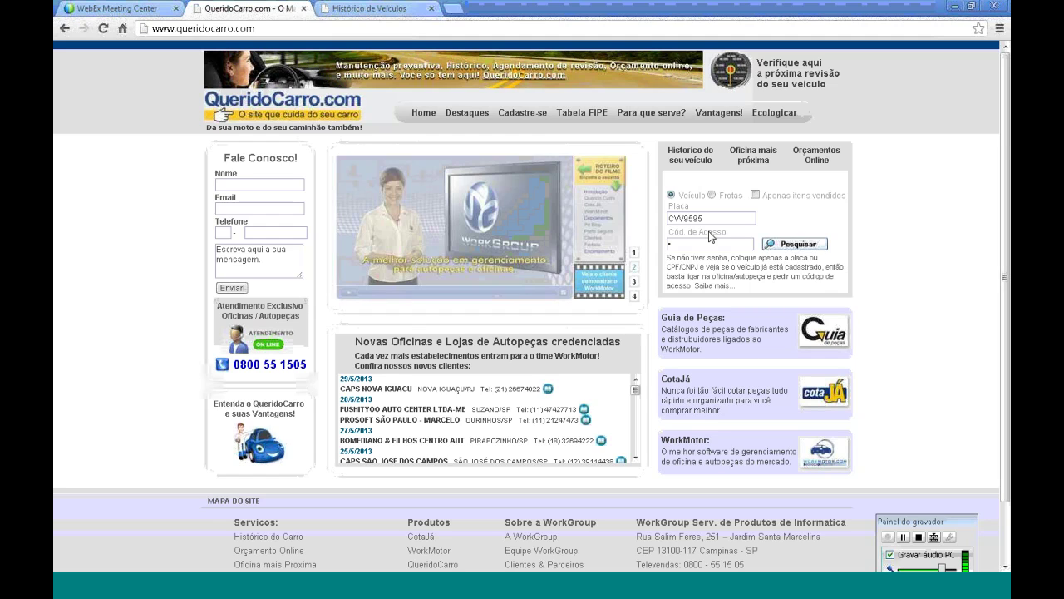
# Scroll through the vehicle history report again, return to its top, and close the report tab
pyautogui.hotkey('ctrl', 'Tab')
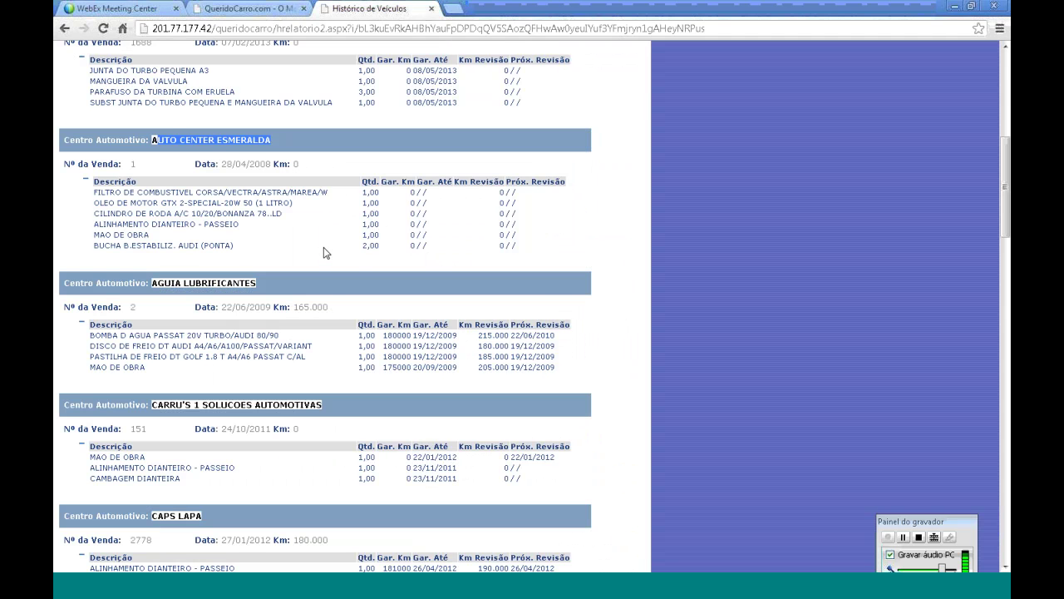
pyautogui.scroll(-15, 326, 253)
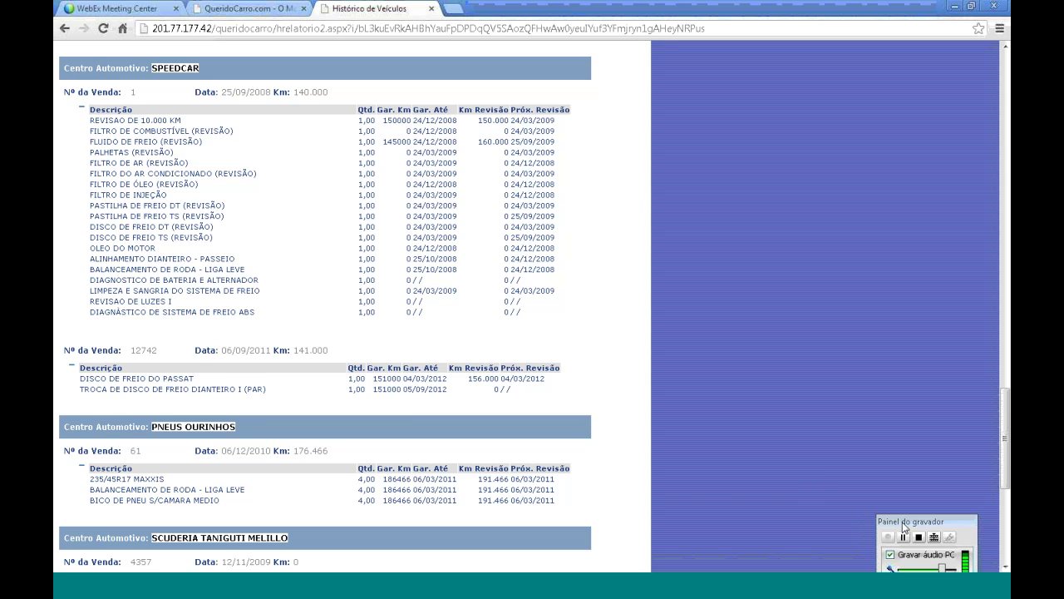
pyautogui.moveTo(904, 526); pyautogui.dragTo(899, 472)
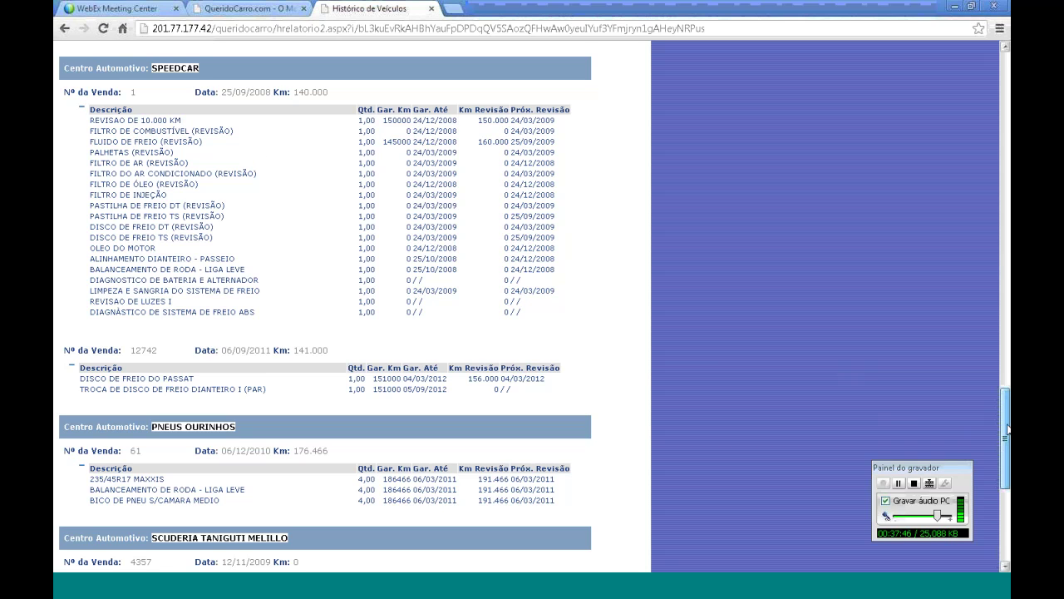
pyautogui.moveTo(1009, 421); pyautogui.dragTo(1010, 325)
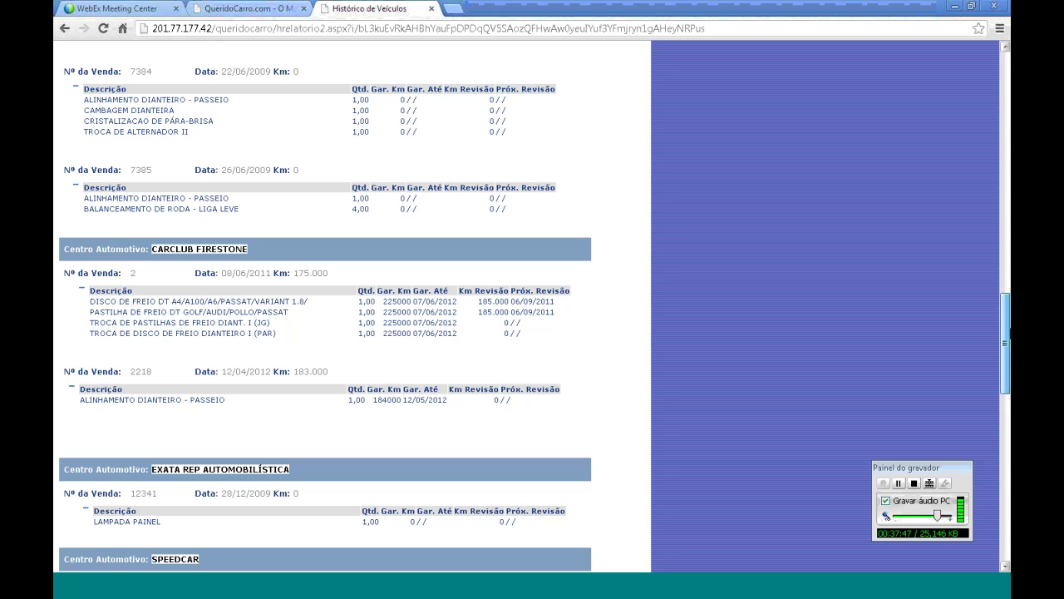
pyautogui.moveTo(1005, 341); pyautogui.dragTo(1000, 145)
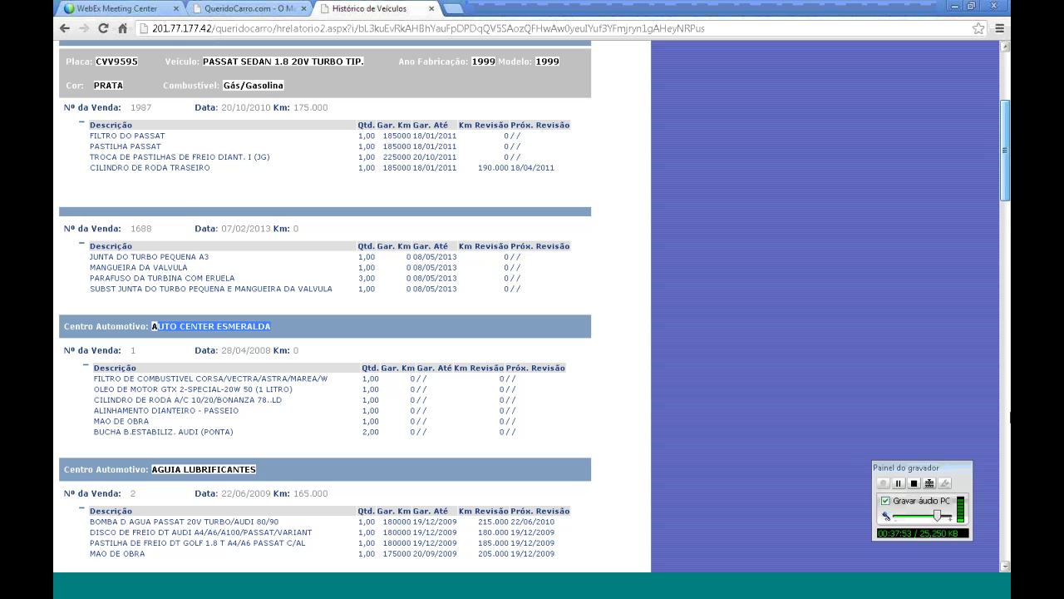
pyautogui.scroll(-5, 1010, 418)
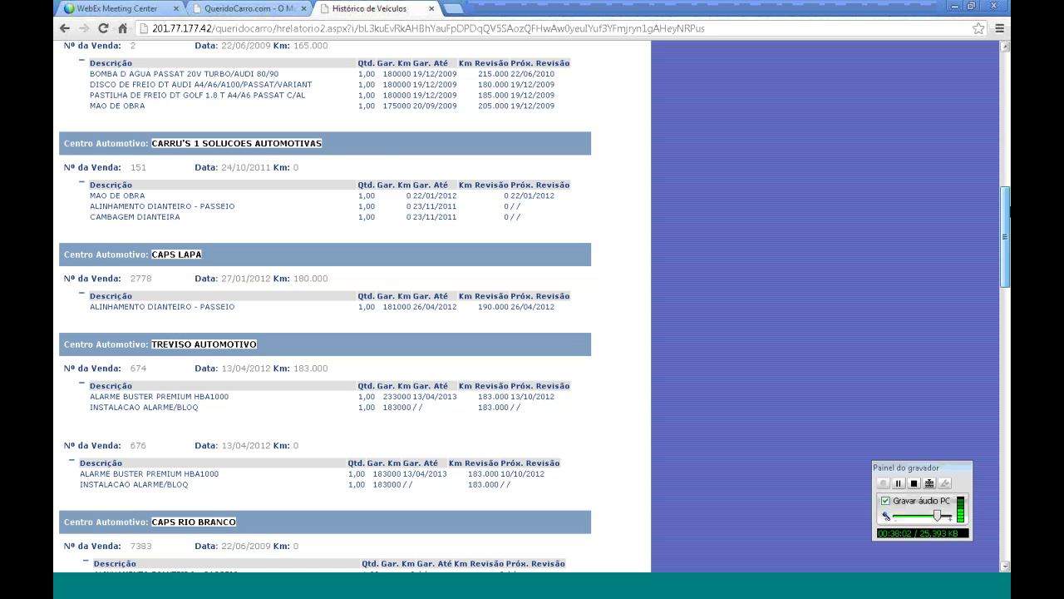
pyautogui.press('F5')
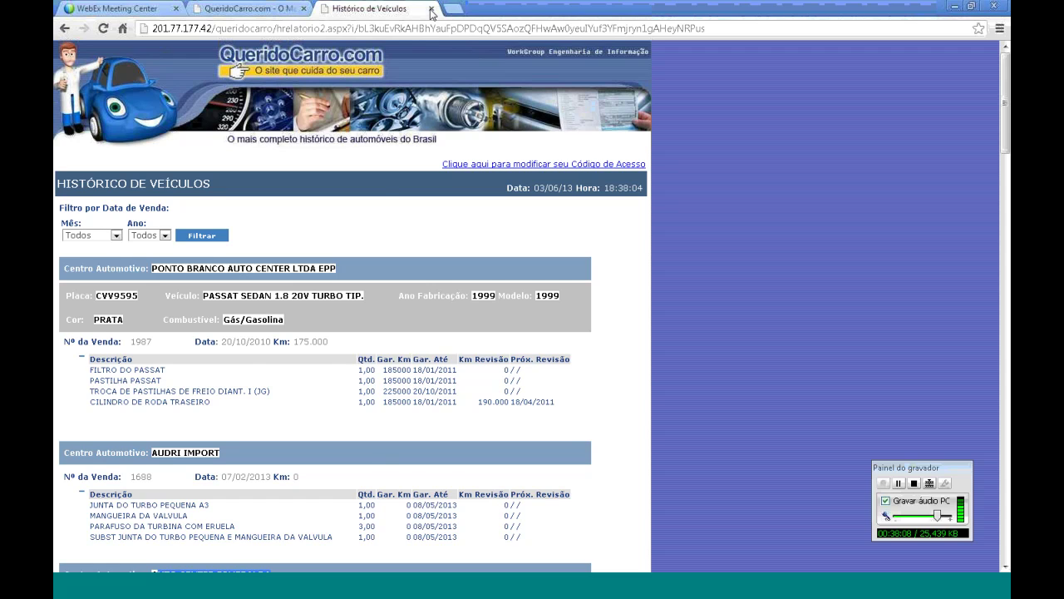
pyautogui.click(431, 9)
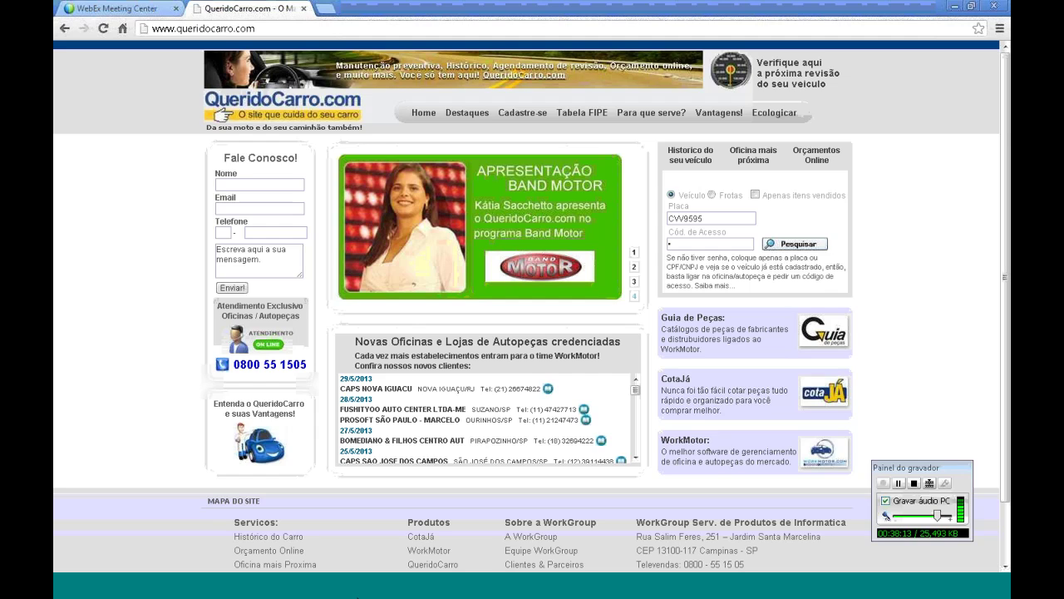